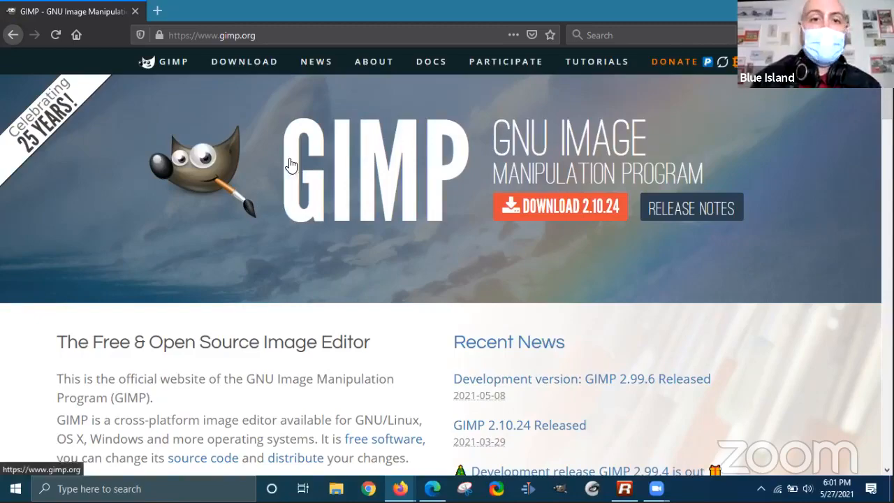
# - View the GIMP 2.10.24 Windows download options on gimp.org, then minimize Firefox
pyautogui.scroll(-3, 577, 208)
pyautogui.scroll(1, 564, 216)
pyautogui.scroll(1, 564, 217)
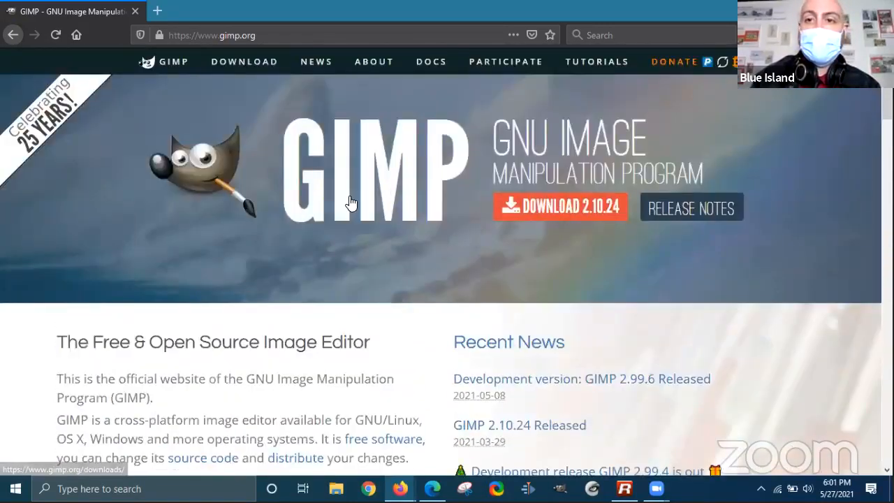
pyautogui.click(563, 210)
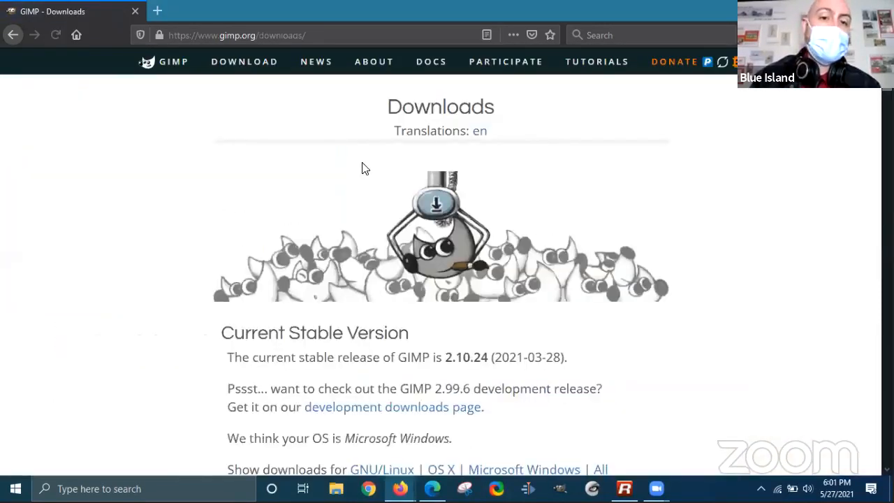
pyautogui.scroll(-3, 343, 180)
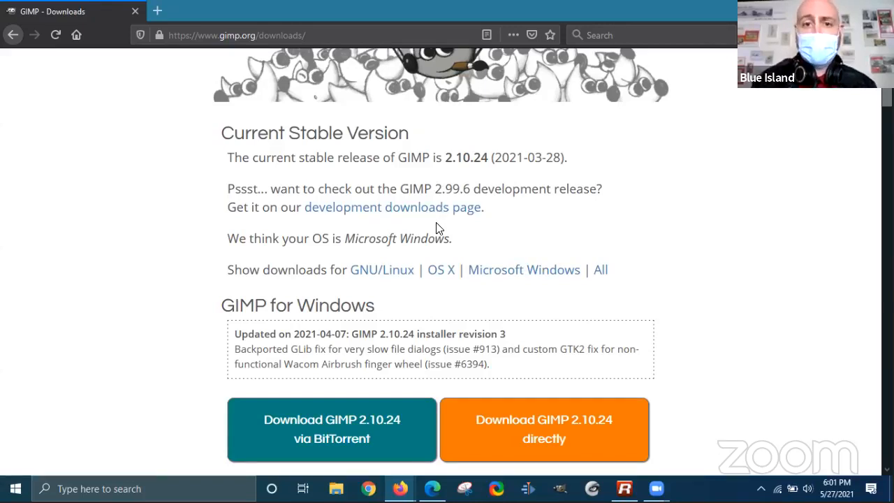
pyautogui.scroll(-3, 377, 280)
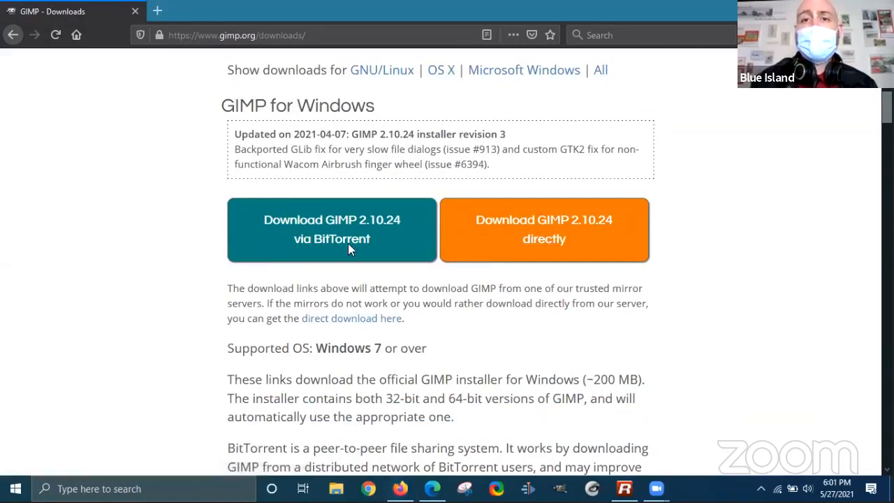
pyautogui.press('super+d')
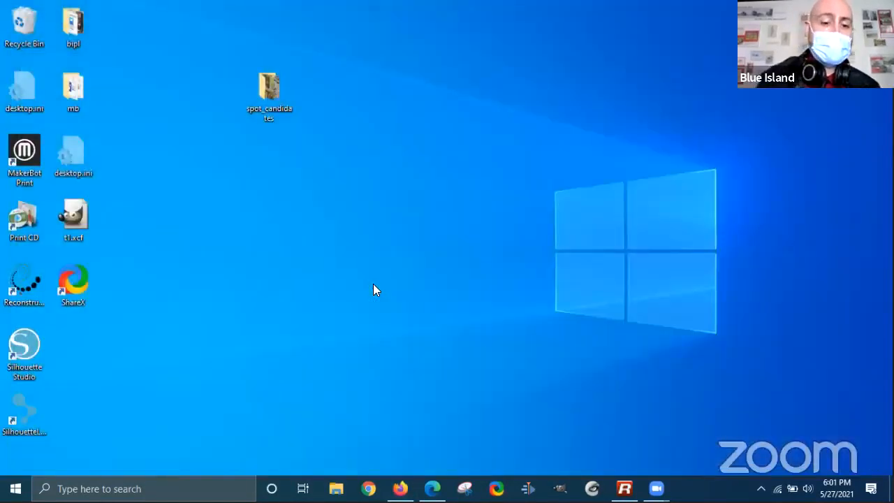
# - Launch GIMP 2.10.22 from Start menu search, then bring Firefox back to the front
pyautogui.press('super')
pyautogui.write('gimp')
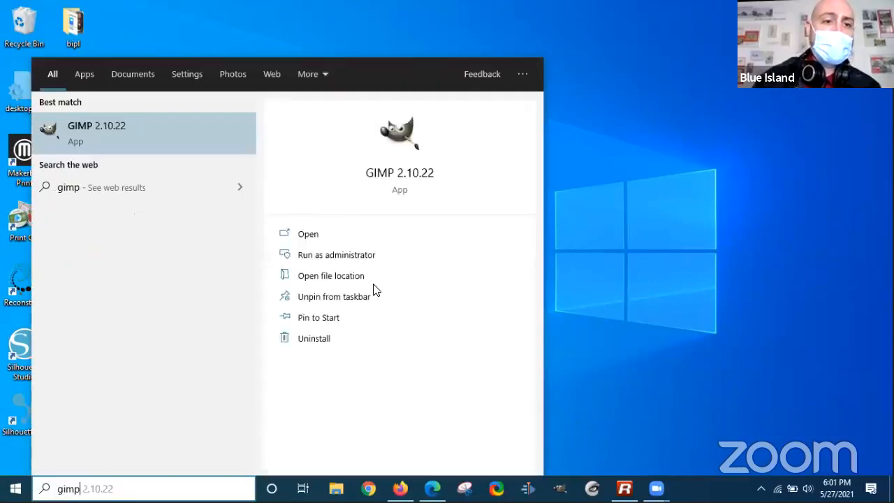
pyautogui.press('Return')
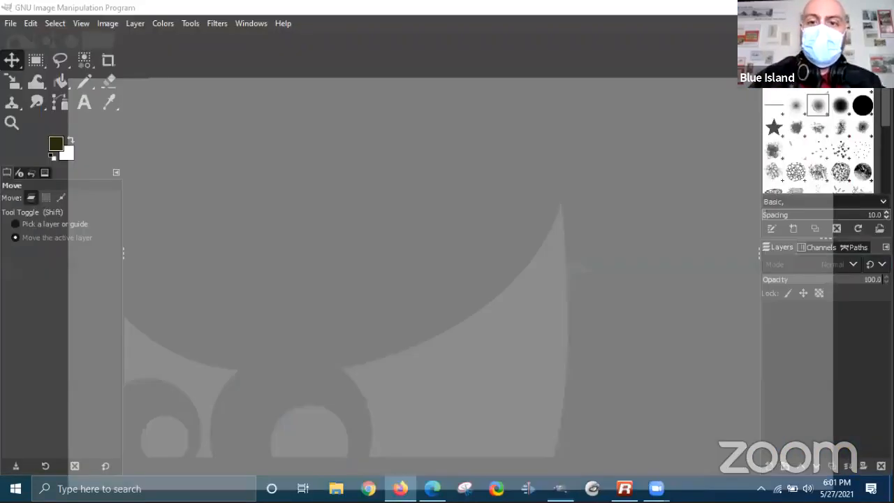
pyautogui.click(400, 489)
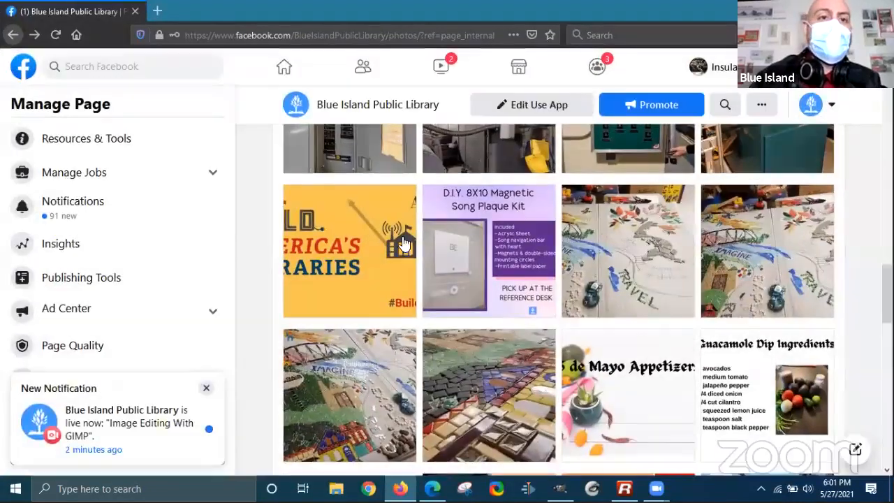
# - Load blueislandlibrary.org in a new browser tab
pyautogui.click(157, 11)
pyautogui.write('blueislandlibrary.org')
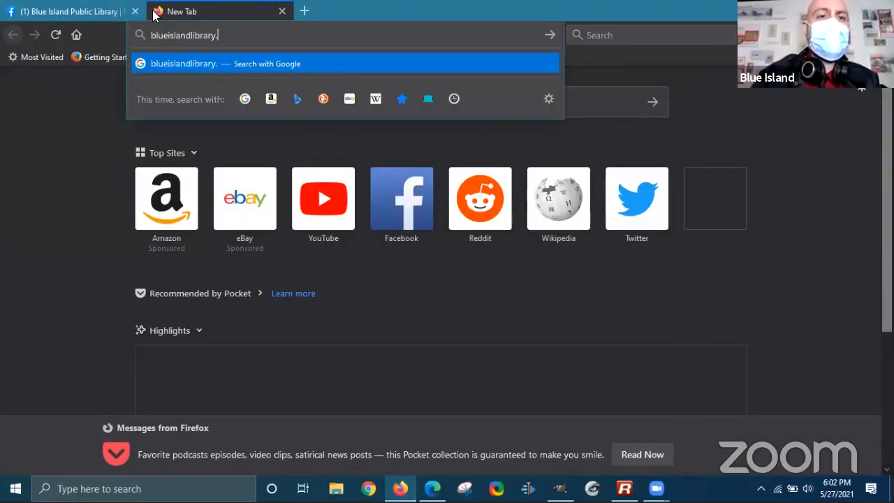
pyautogui.press('Return')
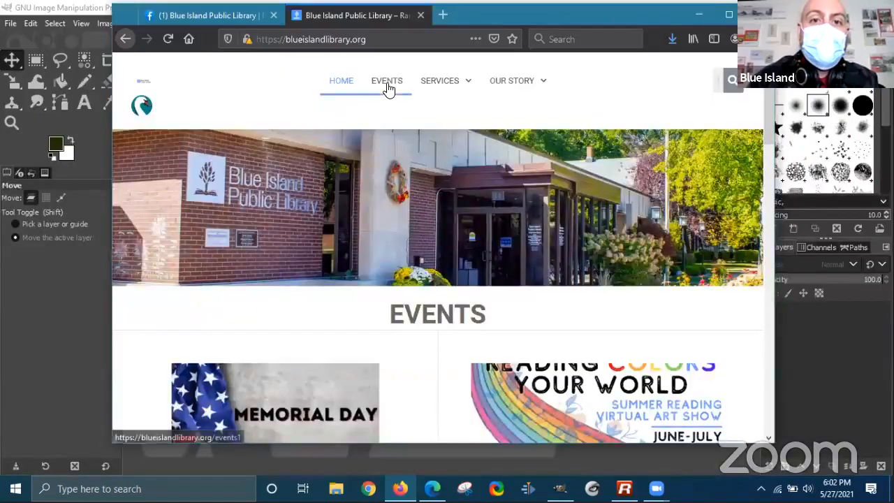
# - Open the GIMP class event from the library's Events page, read it, then minimize Firefox
pyautogui.click(388, 85)
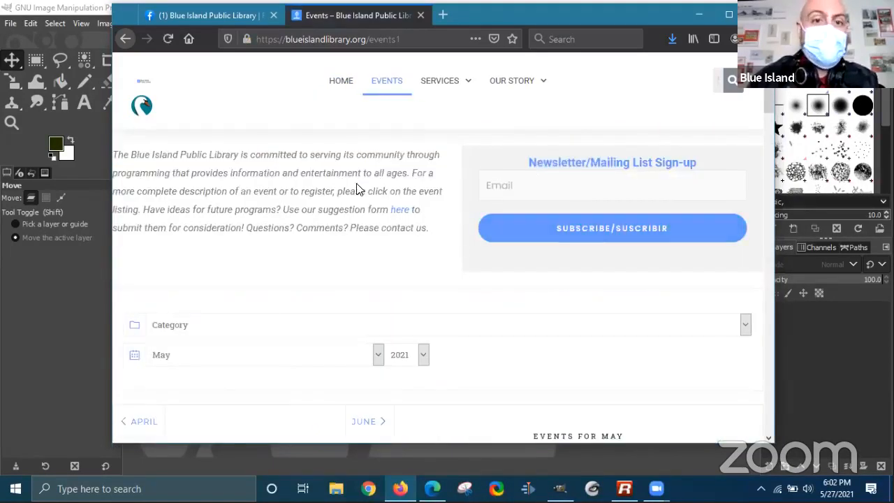
pyautogui.scroll(-4, 360, 185)
pyautogui.scroll(-2, 433, 240)
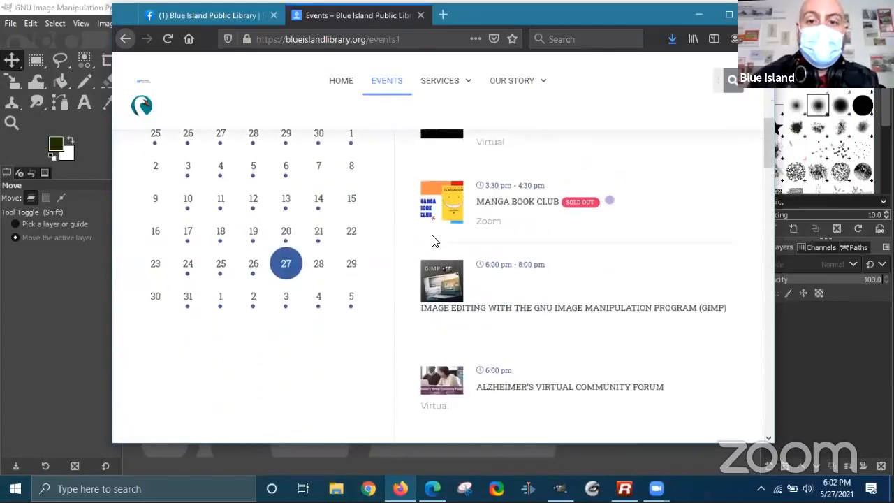
pyautogui.click(600, 309)
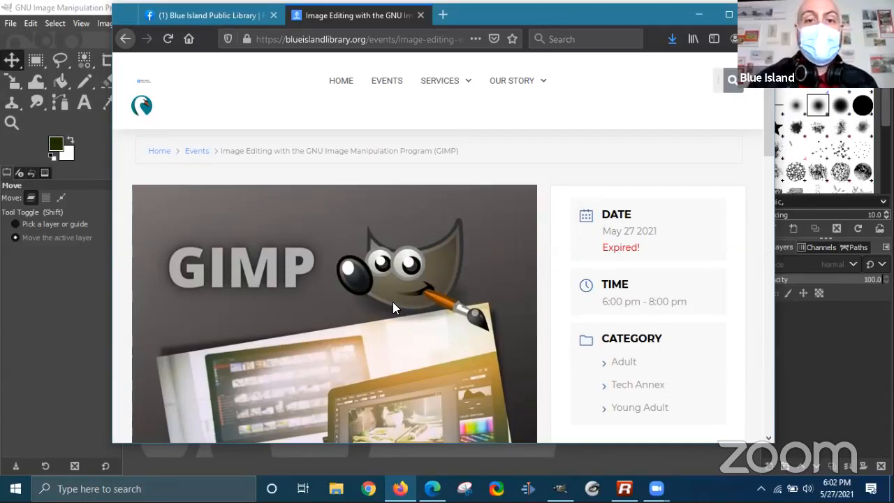
pyautogui.scroll(-4, 407, 260)
pyautogui.scroll(-3, 408, 266)
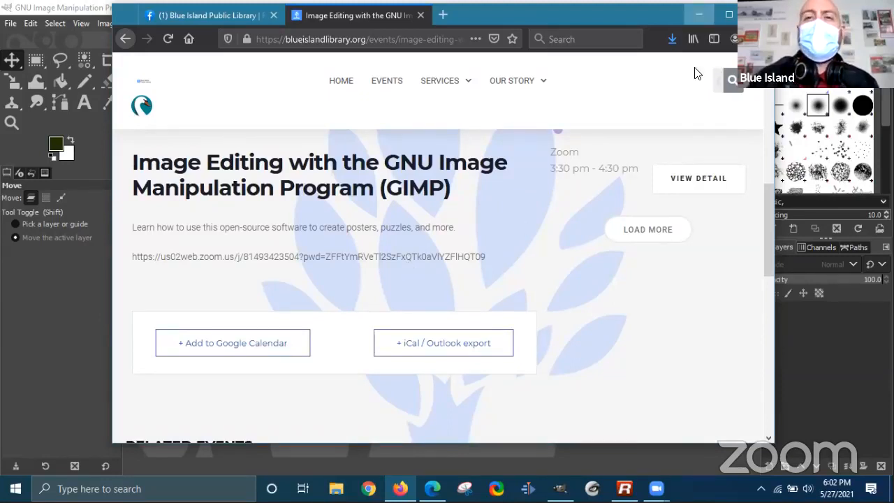
pyautogui.click(699, 14)
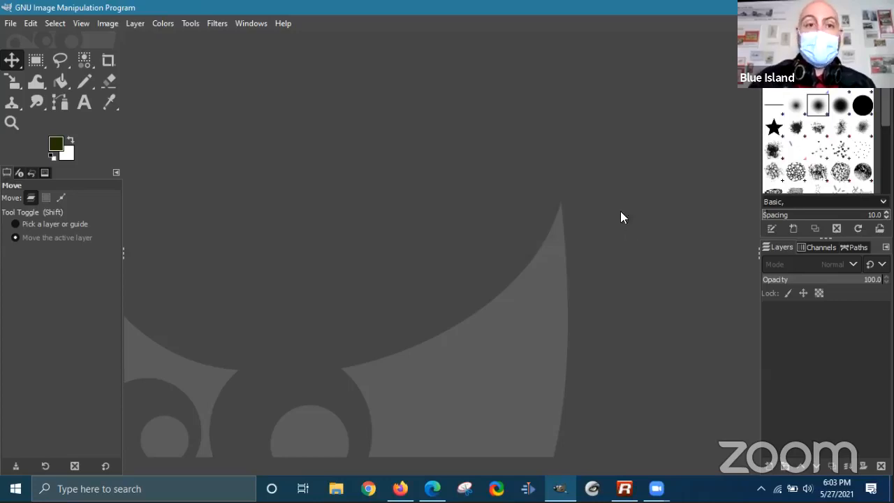
# - Create a new 1920 × 1080 px image via File > New, keeping pixels as the unit
pyautogui.click(16, 26)
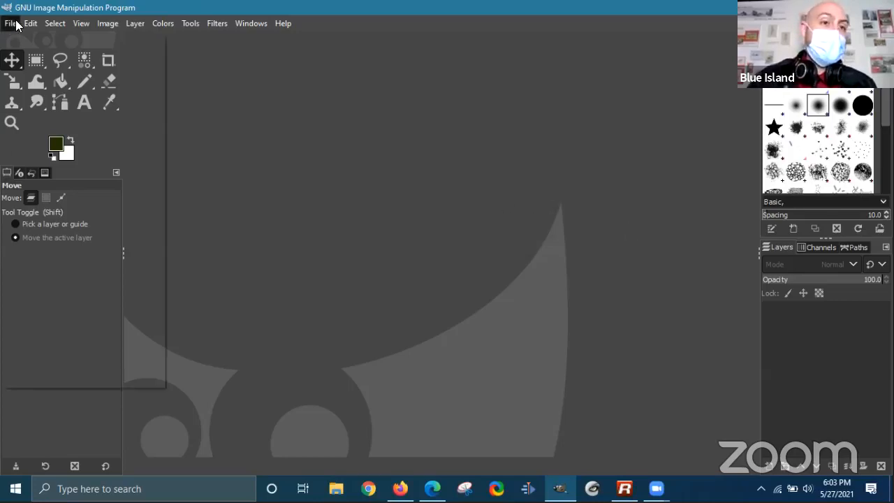
pyautogui.click(24, 40)
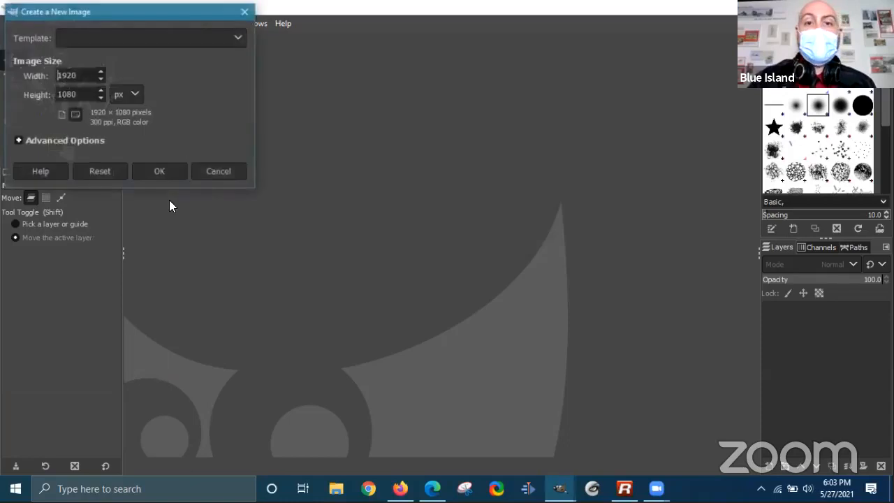
pyautogui.moveTo(129, 14); pyautogui.dragTo(381, 95)
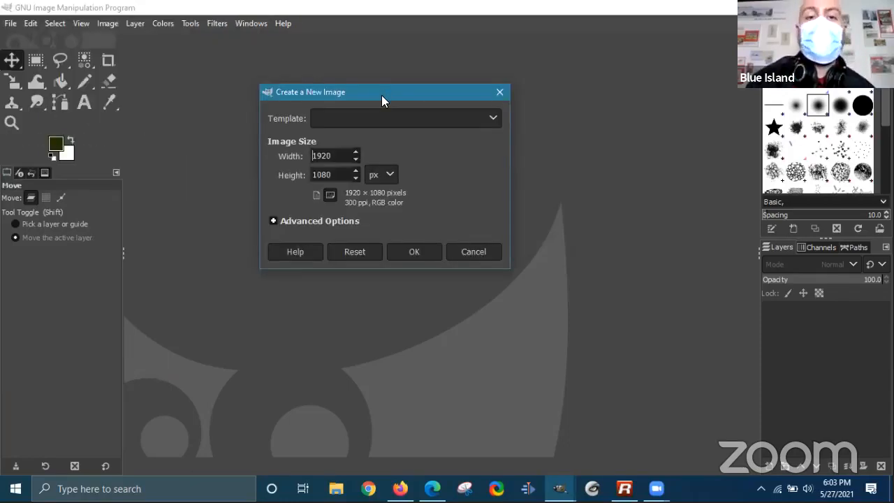
pyautogui.moveTo(330, 156); pyautogui.dragTo(249, 142)
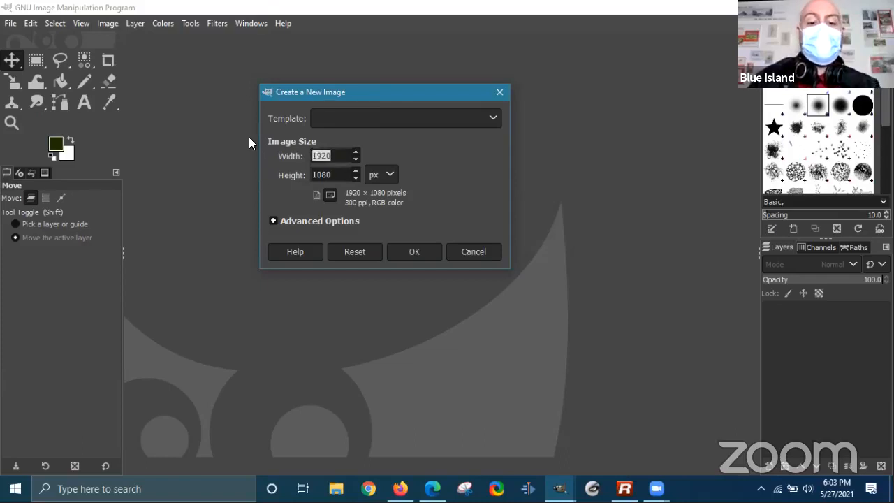
pyautogui.write('10')
pyautogui.press('BackSpace')
pyautogui.press('BackSpace')
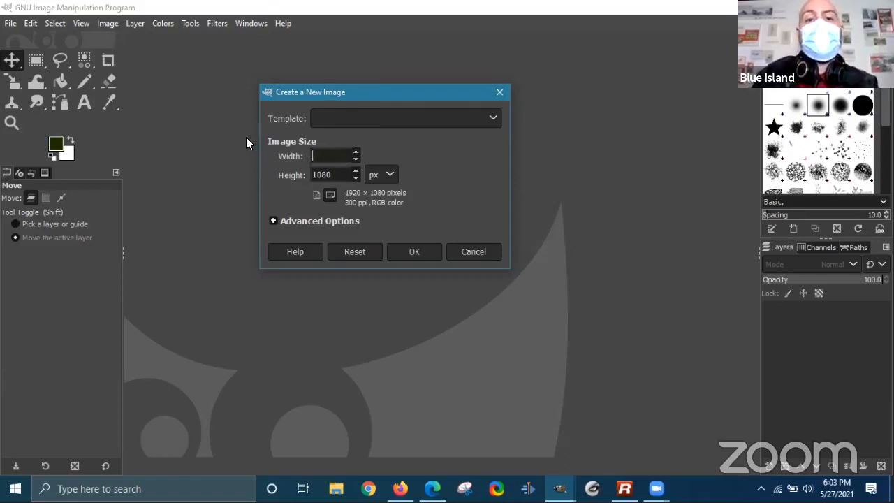
pyautogui.write('1920')
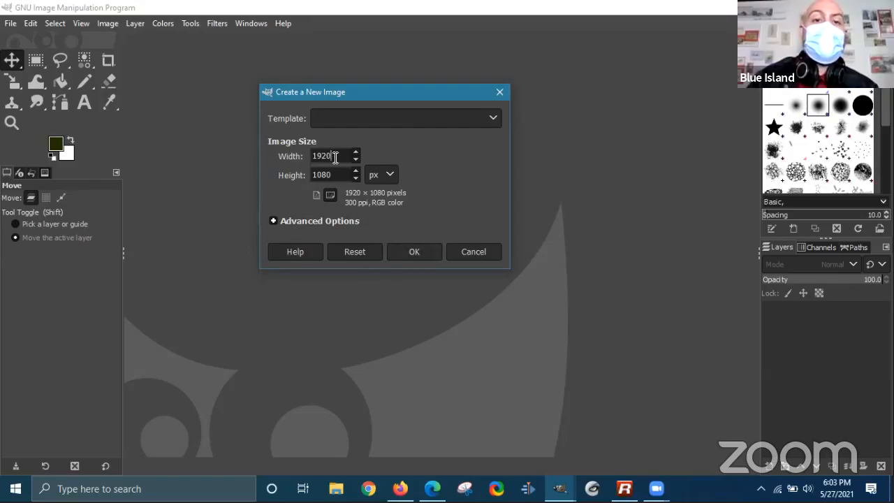
pyautogui.click(386, 175)
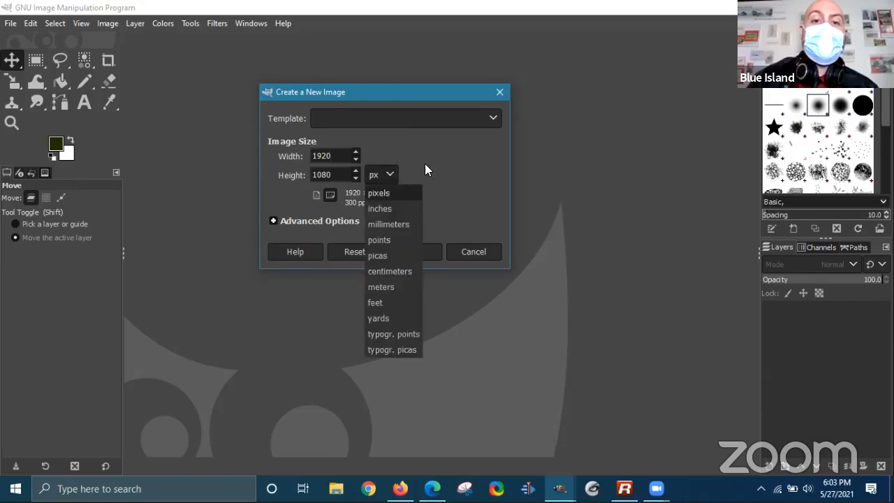
pyautogui.click(434, 162)
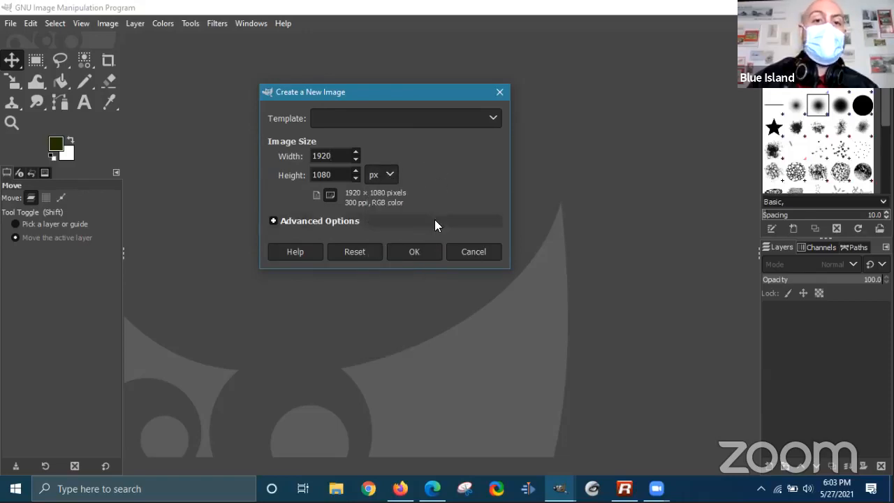
pyautogui.click(388, 174)
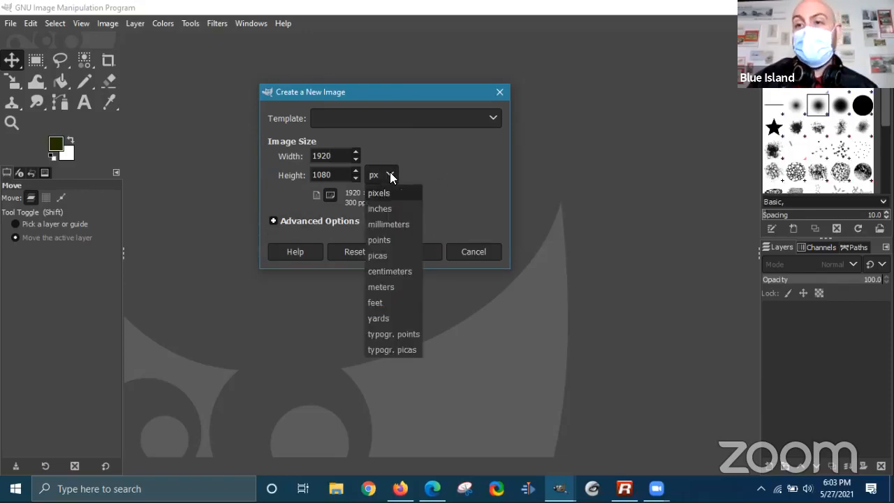
pyautogui.click(444, 234)
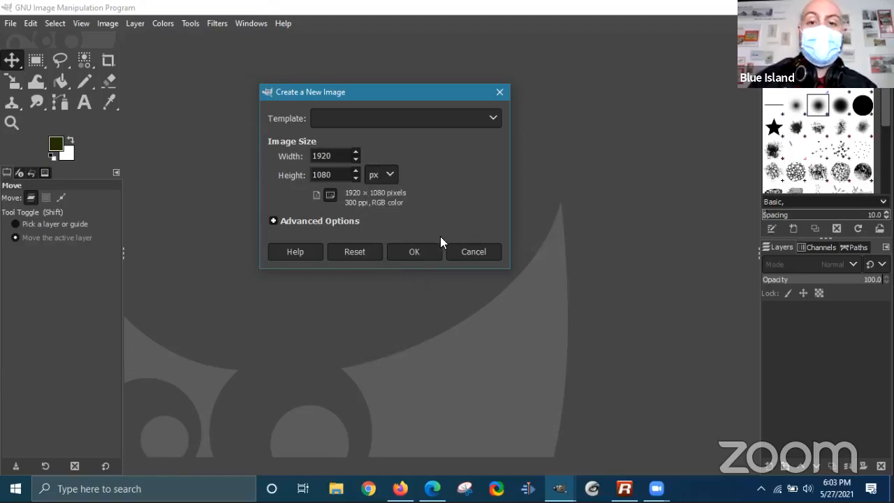
pyautogui.click(415, 252)
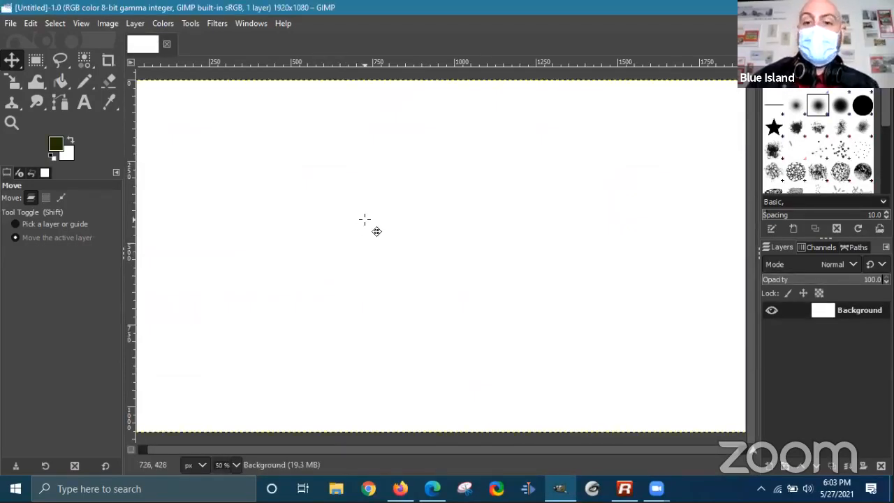
# - Bucket-fill the canvas with light yellow-green (e4ffad) as the foreground colour
pyautogui.press('ctrl')
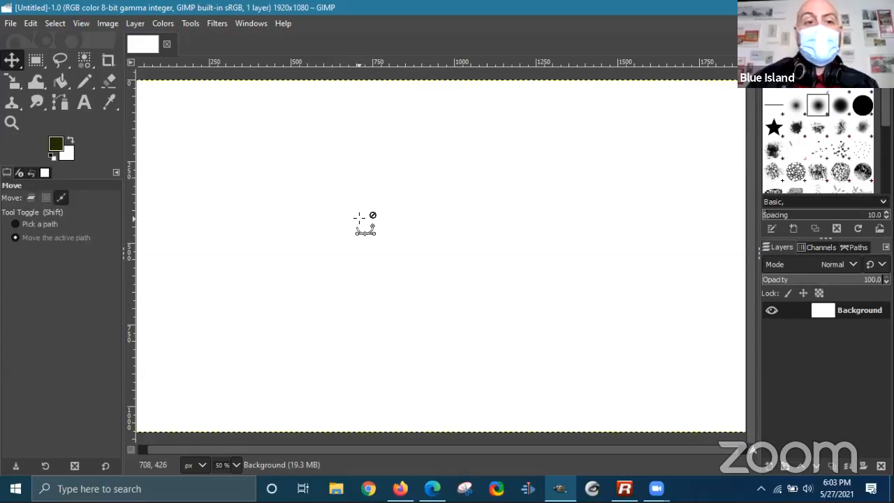
pyautogui.keyDown('ctrl'); pyautogui.scroll(-3, 359, 219); pyautogui.keyUp('ctrl')
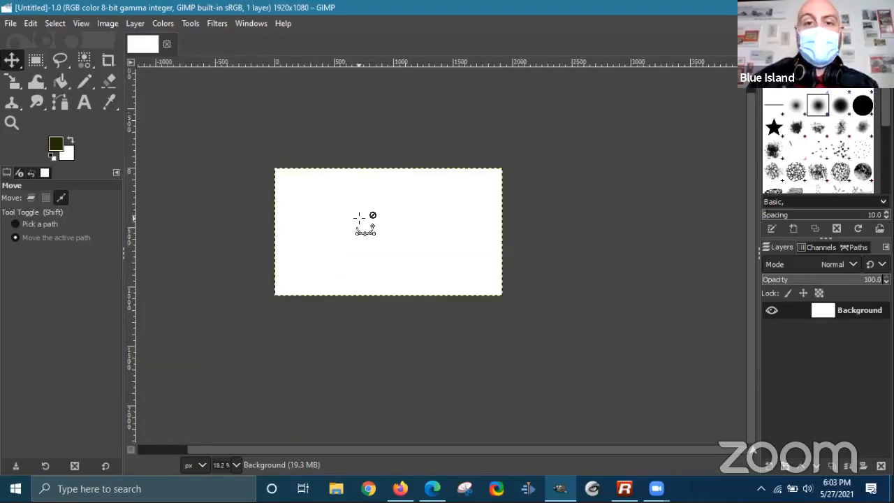
pyautogui.keyDown('ctrl'); pyautogui.scroll(2, 359, 219); pyautogui.keyUp('ctrl')
pyautogui.keyDown('ctrl'); pyautogui.scroll(1, 359, 218); pyautogui.keyUp('ctrl')
pyautogui.keyDown('ctrl'); pyautogui.scroll(-2, 359, 218); pyautogui.keyUp('ctrl')
pyautogui.keyDown('ctrl'); pyautogui.scroll(2, 359, 218); pyautogui.keyUp('ctrl')
pyautogui.keyDown('ctrl'); pyautogui.scroll(-1, 357, 218); pyautogui.keyUp('ctrl')
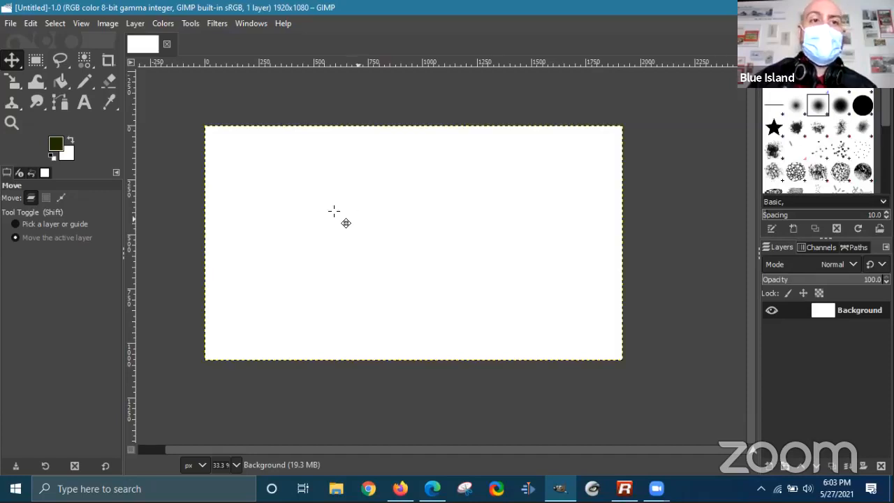
pyautogui.click(61, 82)
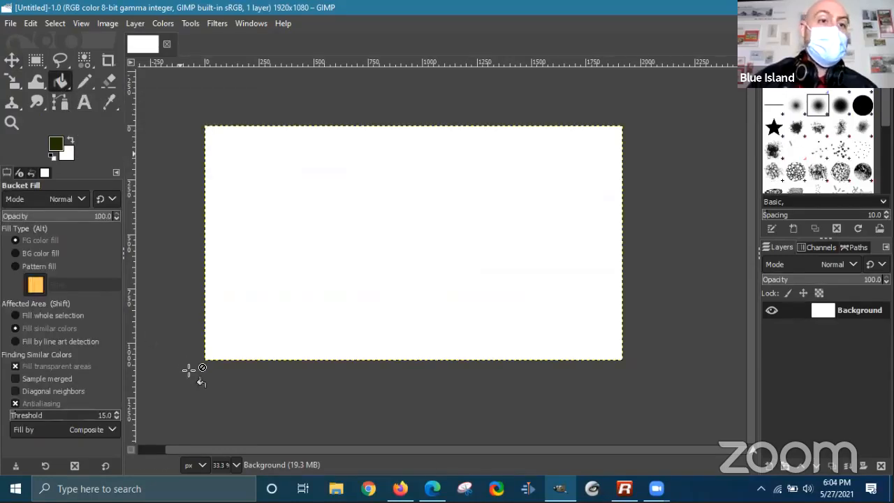
pyautogui.click(58, 145)
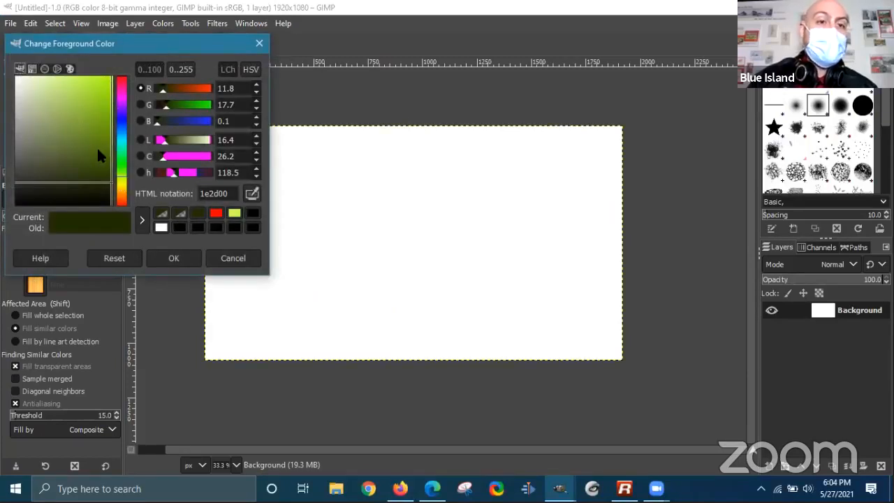
pyautogui.moveTo(73, 106); pyautogui.dragTo(59, 84)
pyautogui.click(174, 258)
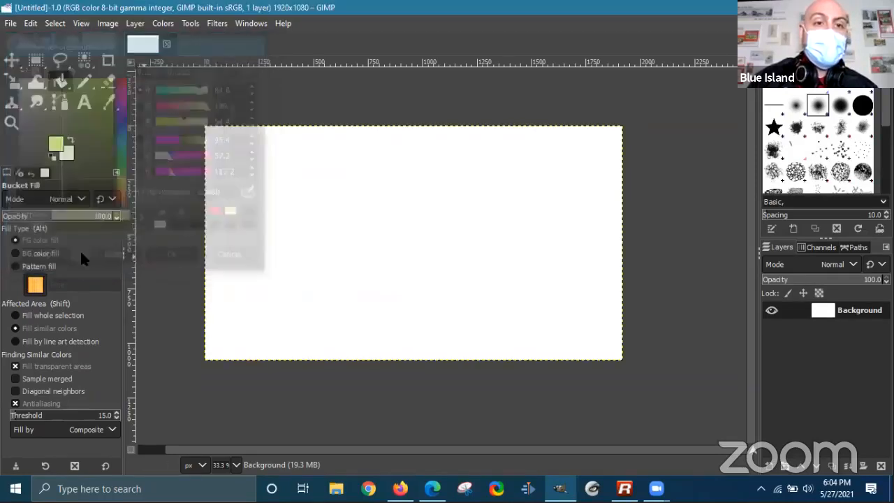
pyautogui.click(407, 205)
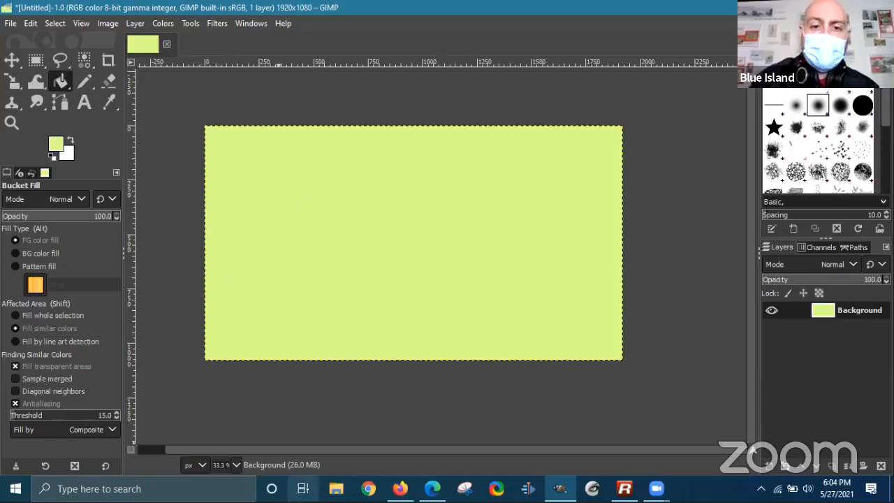
# - Open Desktop > spot_candidates in File Explorer and preview the post-office counter photo in Photos
pyautogui.click(336, 488)
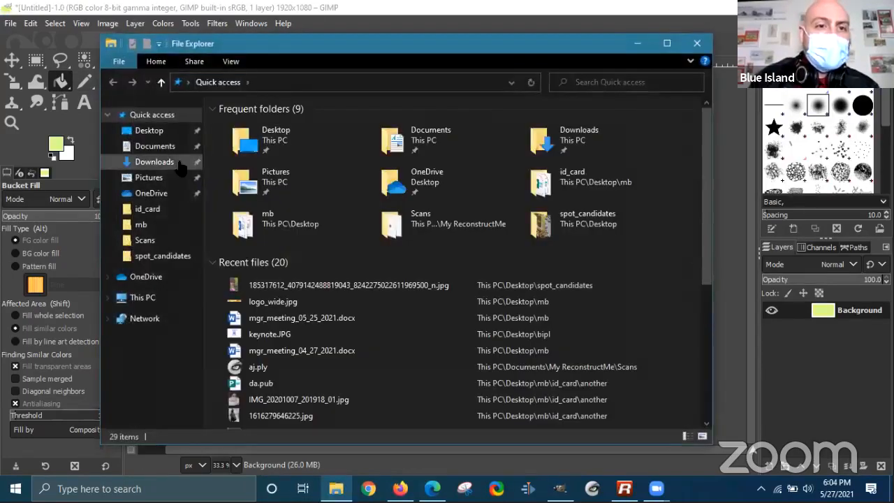
pyautogui.click(156, 131)
pyautogui.doubleClick(256, 182)
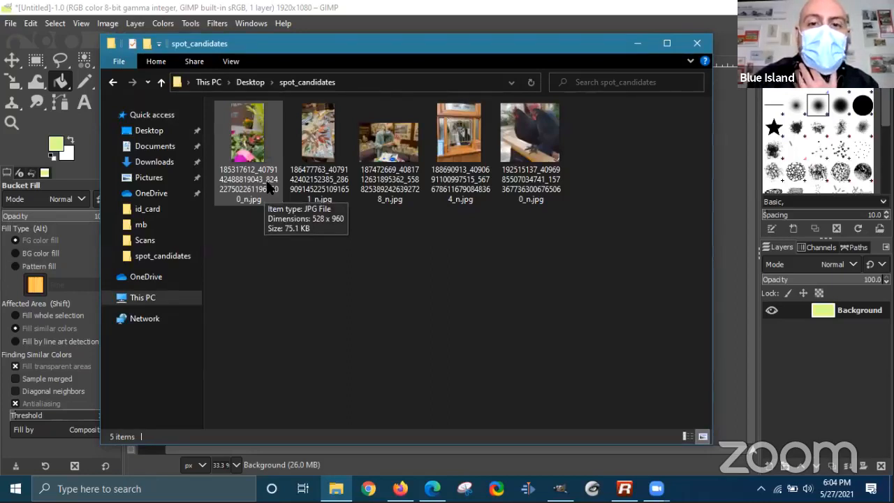
pyautogui.click(450, 170)
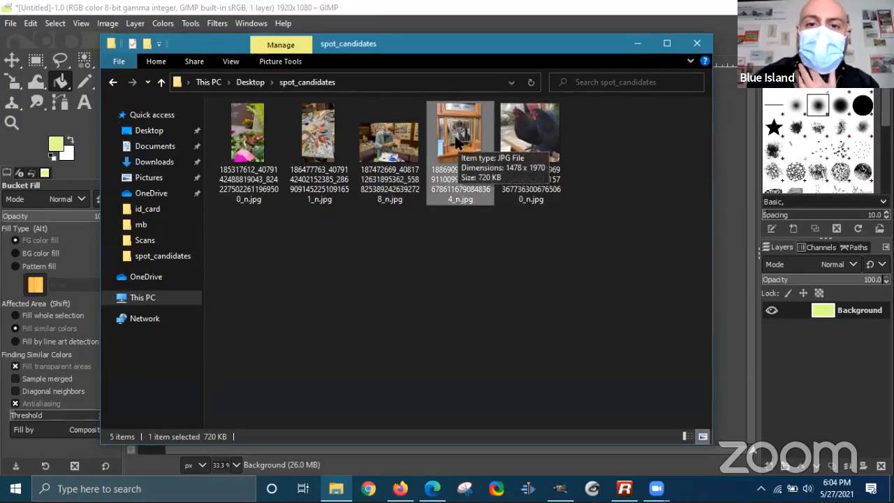
pyautogui.doubleClick(421, 161)
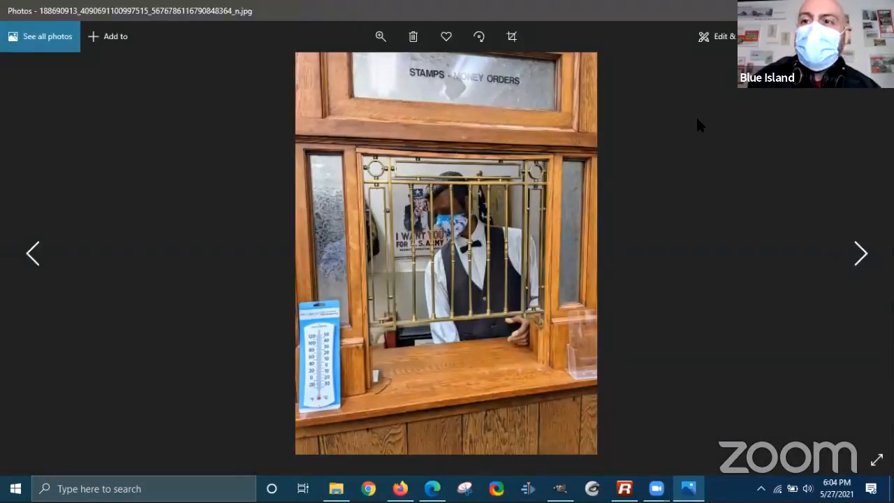
pyautogui.hotkey('alt', 'F4')
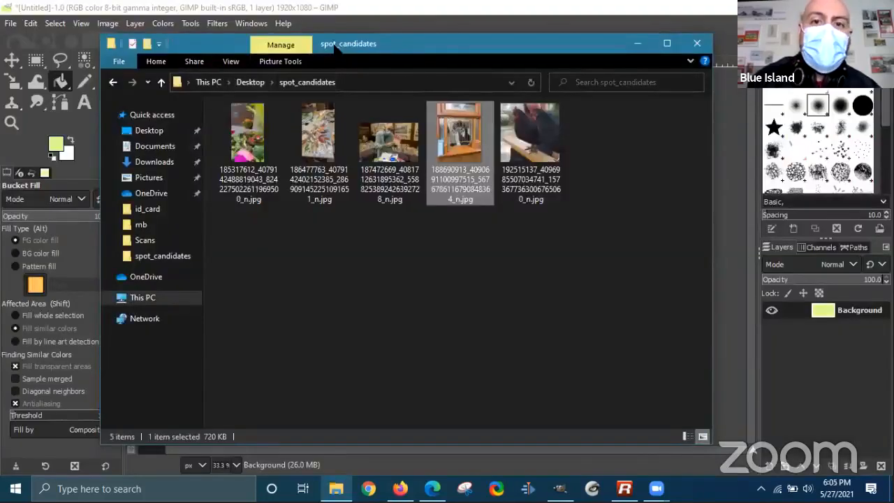
# - Drag the post-office counter jpg onto the GIMP canvas as a new layer, accepting the colour profile prompt
pyautogui.moveTo(396, 44); pyautogui.dragTo(695, 78)
pyautogui.moveTo(751, 182); pyautogui.dragTo(287, 401)
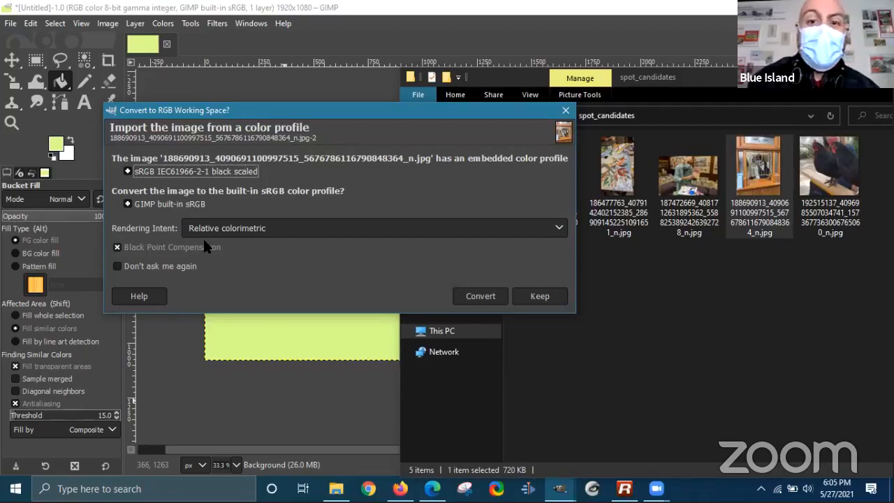
pyautogui.click(480, 295)
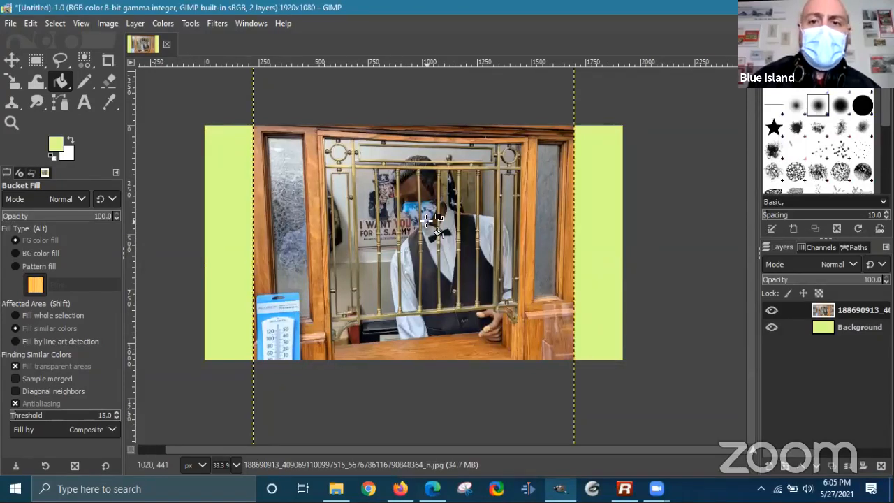
pyautogui.scroll(1, 428, 219)
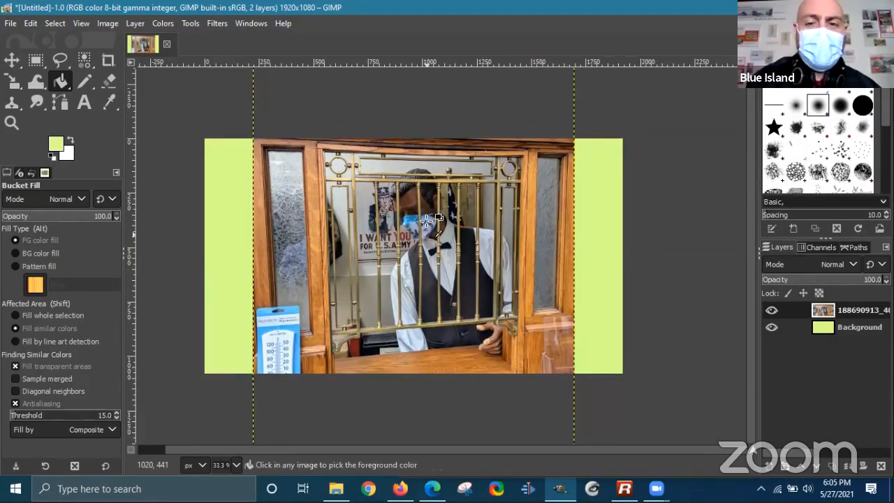
pyautogui.scroll(-2, 428, 219)
pyautogui.scroll(1, 437, 211)
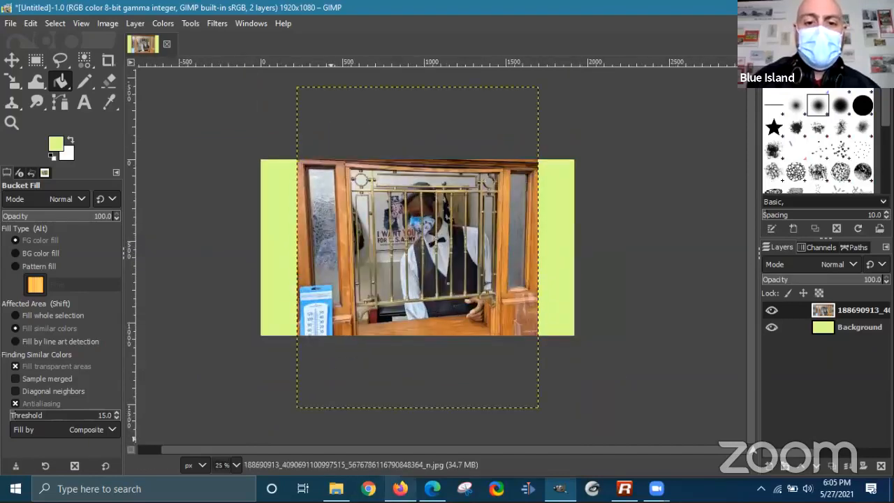
# - Bring Firefox forward briefly, then minimize it to return to GIMP
pyautogui.moveTo(401, 488)
pyautogui.click(403, 447)
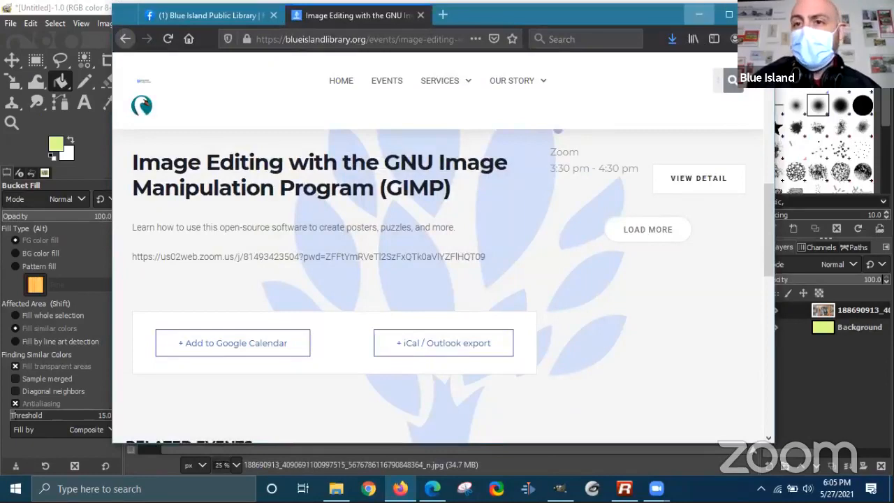
pyautogui.click(699, 14)
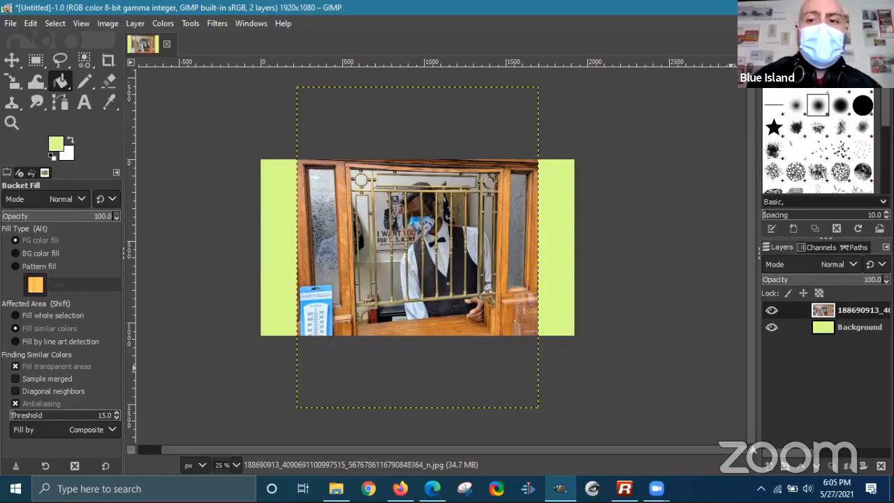
# - Hide the green Background layer, leaving the photo layer visible
pyautogui.click(851, 329)
pyautogui.click(845, 312)
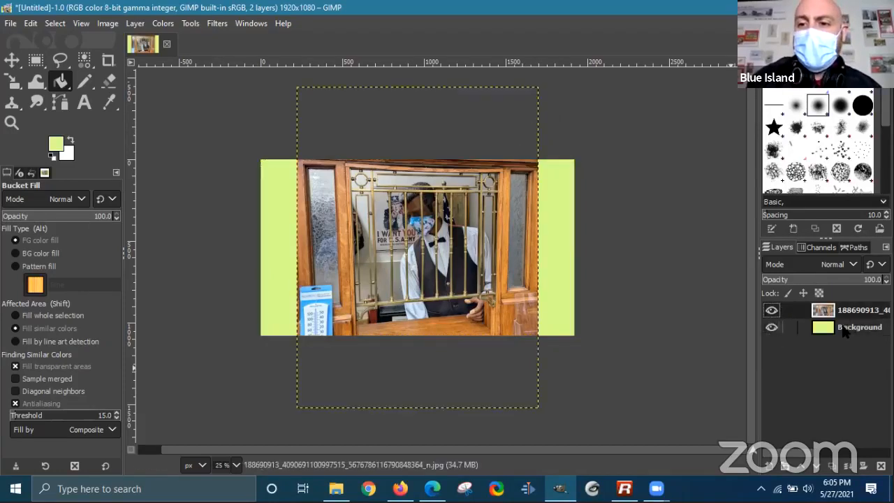
pyautogui.click(770, 327)
pyautogui.click(770, 327)
pyautogui.click(771, 327)
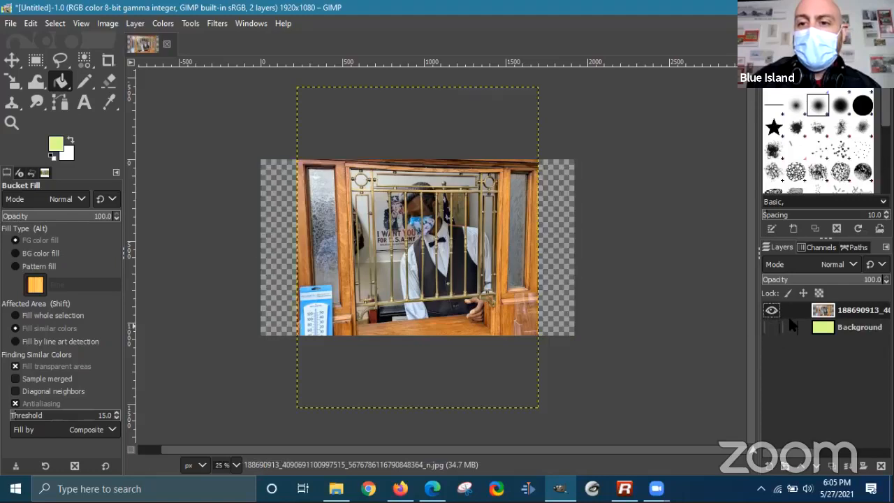
pyautogui.click(771, 311)
pyautogui.click(771, 311)
pyautogui.click(772, 311)
pyautogui.click(772, 311)
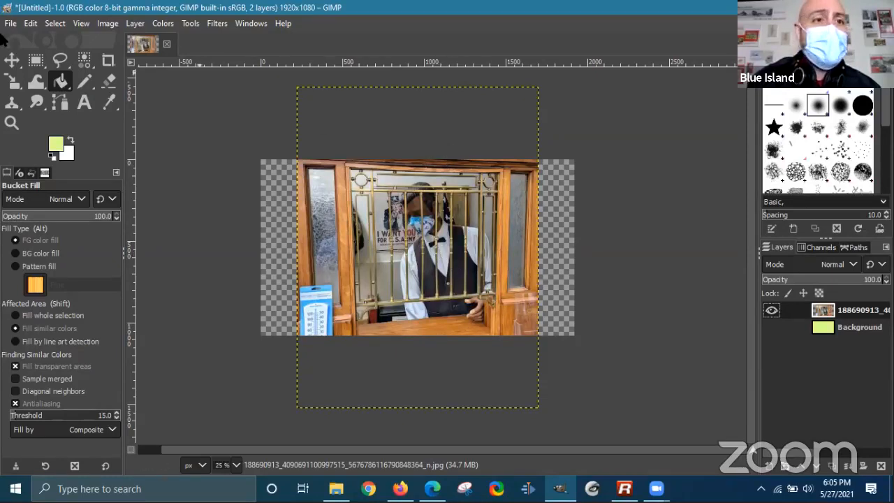
# - Show the Background again and scale the photo to about 559 × 745 px near the canvas centre
pyautogui.click(14, 83)
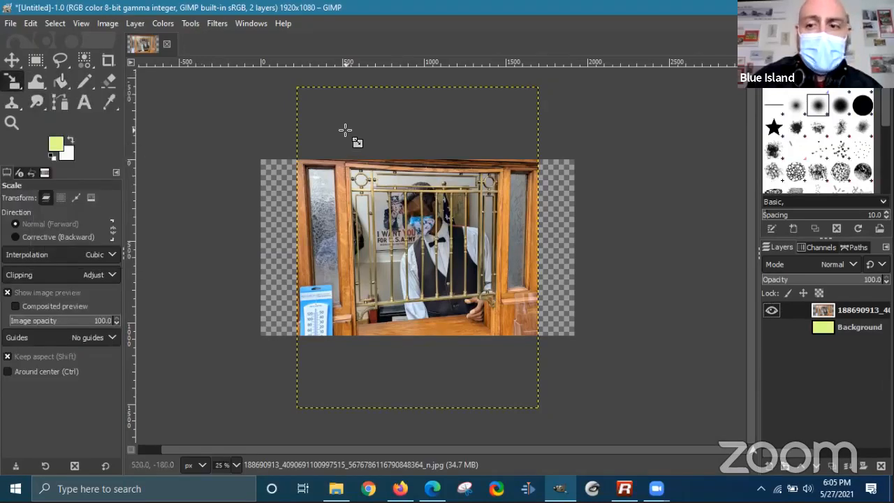
pyautogui.click(771, 327)
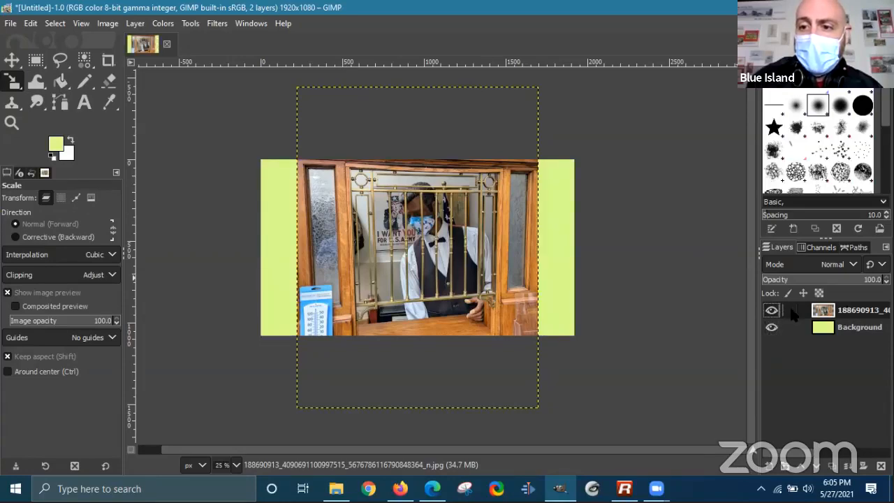
pyautogui.click(320, 134)
pyautogui.moveTo(297, 89); pyautogui.dragTo(452, 292)
pyautogui.click(12, 61)
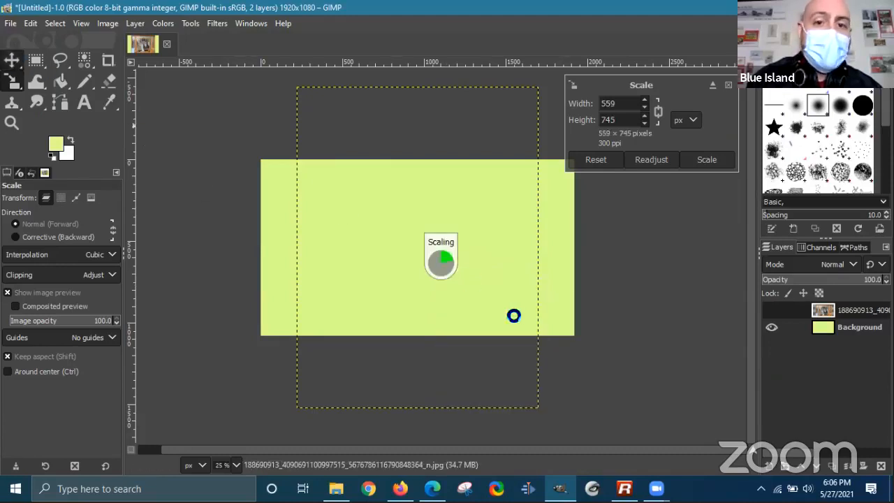
pyautogui.moveTo(490, 310); pyautogui.dragTo(410, 206)
pyautogui.scroll(3, 413, 196)
# - Move the photo toward the right side of the canvas
pyautogui.scroll(-1, 414, 199)
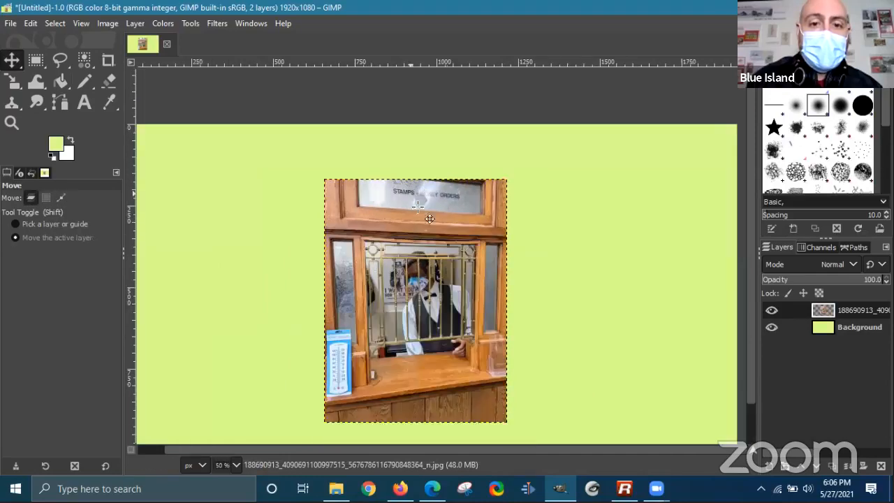
pyautogui.moveTo(450, 241); pyautogui.dragTo(610, 191)
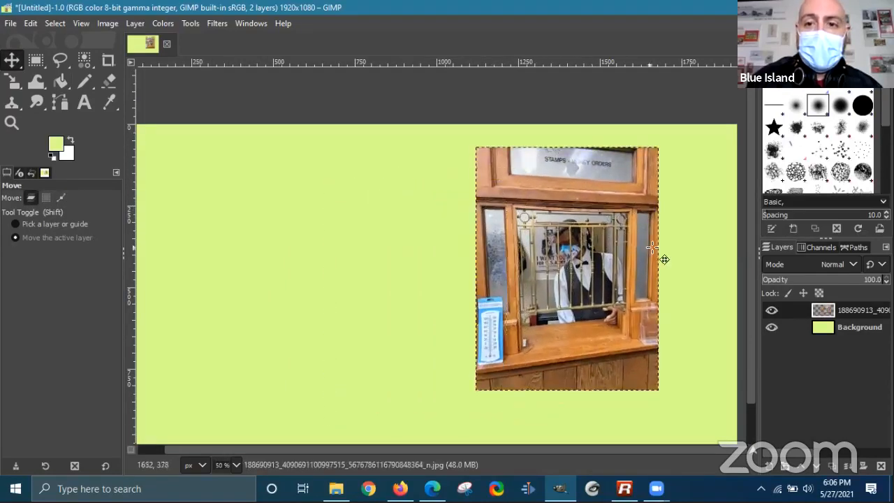
pyautogui.scroll(-2, 684, 253)
pyautogui.scroll(-1, 664, 256)
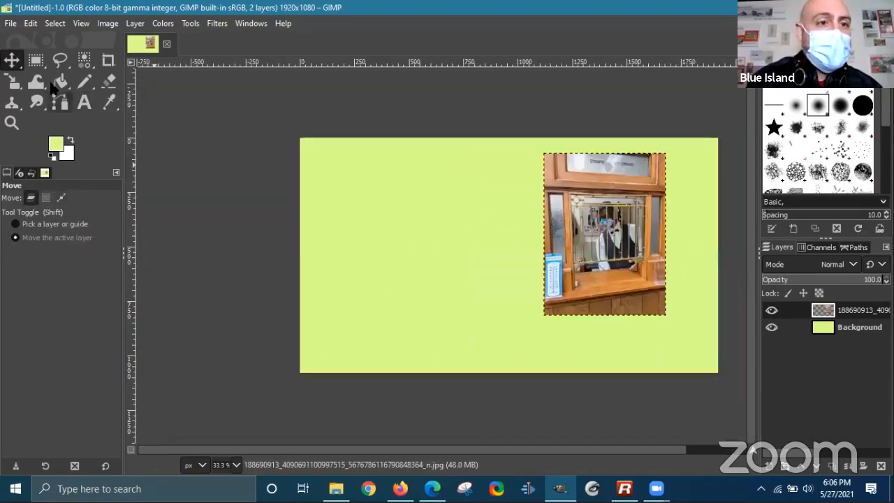
# - Enlarge the photo to 681 × 907 px and nudge it slightly into place
pyautogui.click(12, 81)
pyautogui.moveTo(665, 310); pyautogui.dragTo(692, 350)
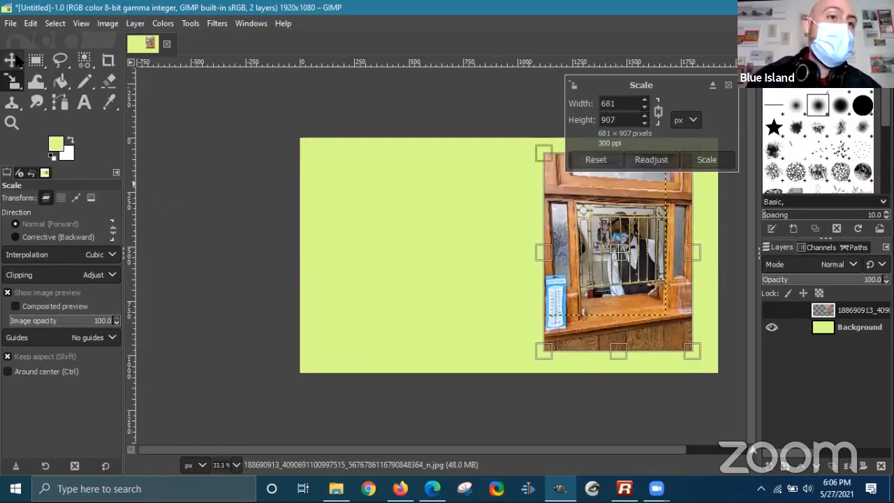
pyautogui.click(83, 102)
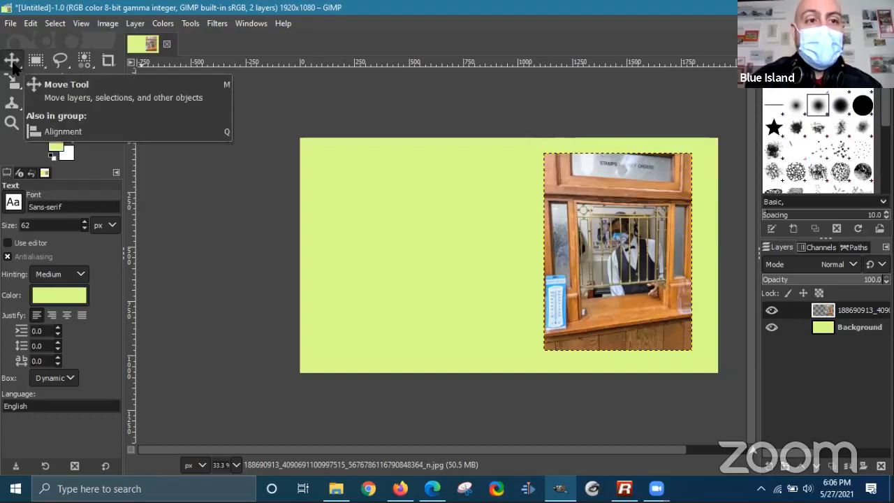
pyautogui.click(12, 61)
pyautogui.moveTo(604, 227)
pyautogui.mouseDown()
pyautogui.moveTo(552, 227)
pyautogui.moveTo(503, 249)
pyautogui.moveTo(613, 226)
pyautogui.moveTo(603, 215)
pyautogui.mouseUp()
pyautogui.click(12, 82)
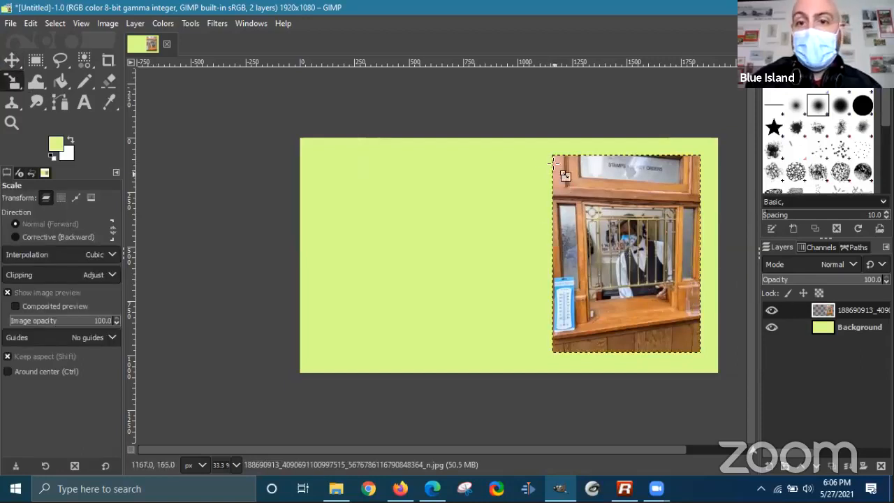
pyautogui.click(14, 62)
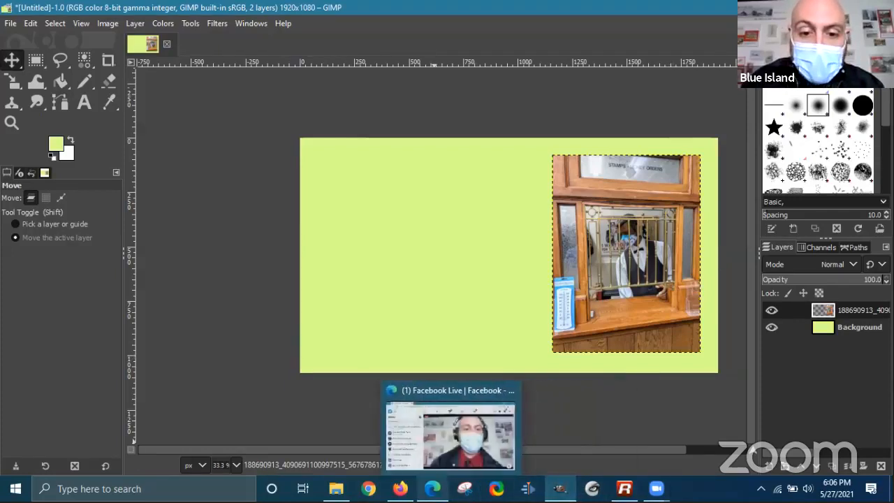
pyautogui.moveTo(657, 488)
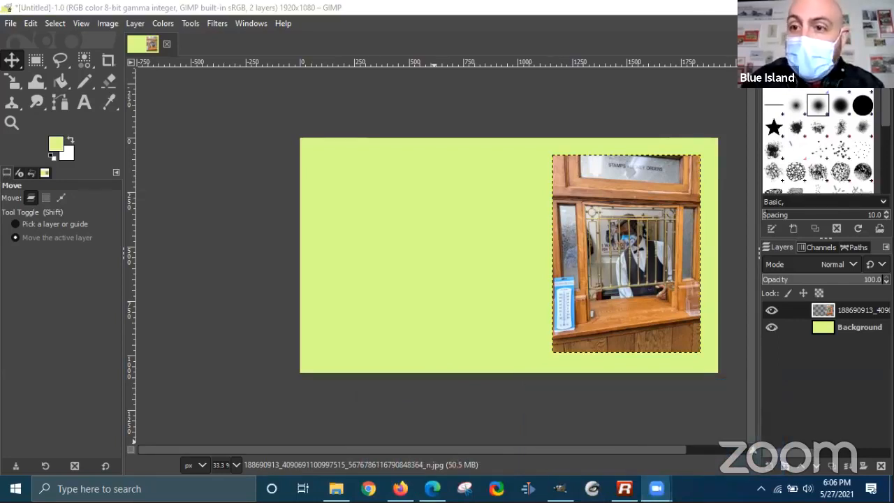
pyautogui.click(723, 206)
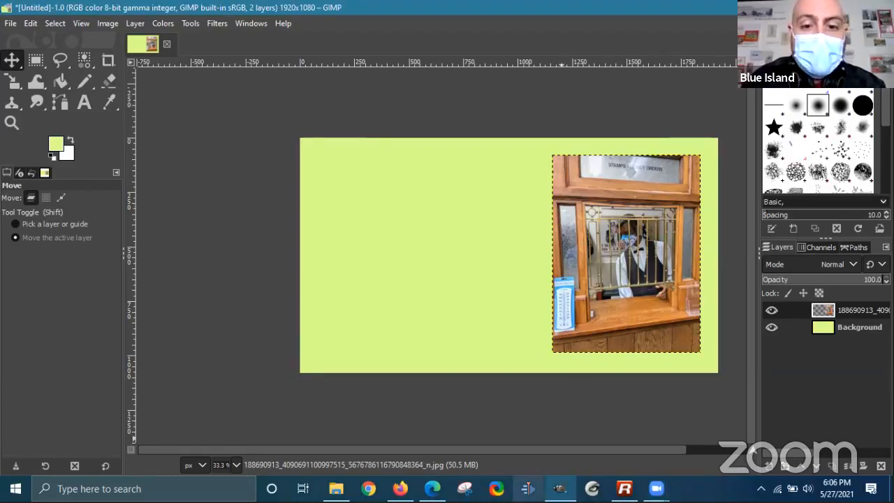
pyautogui.click(657, 488)
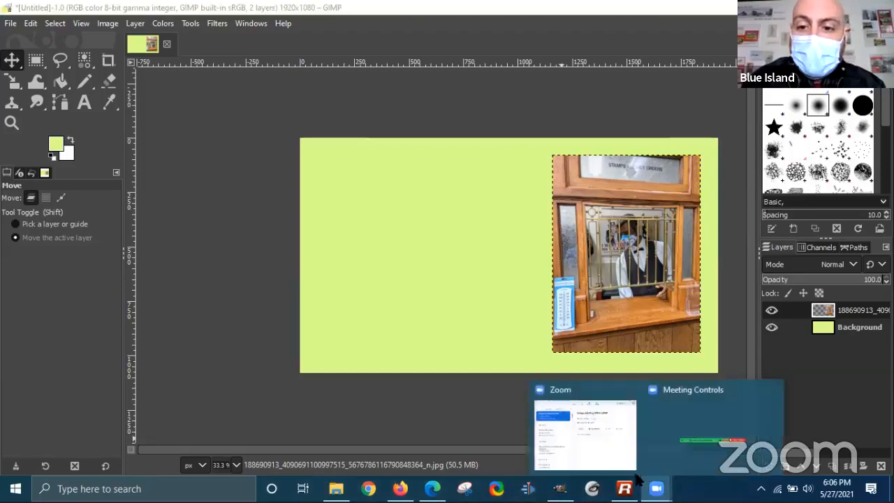
pyautogui.click(691, 444)
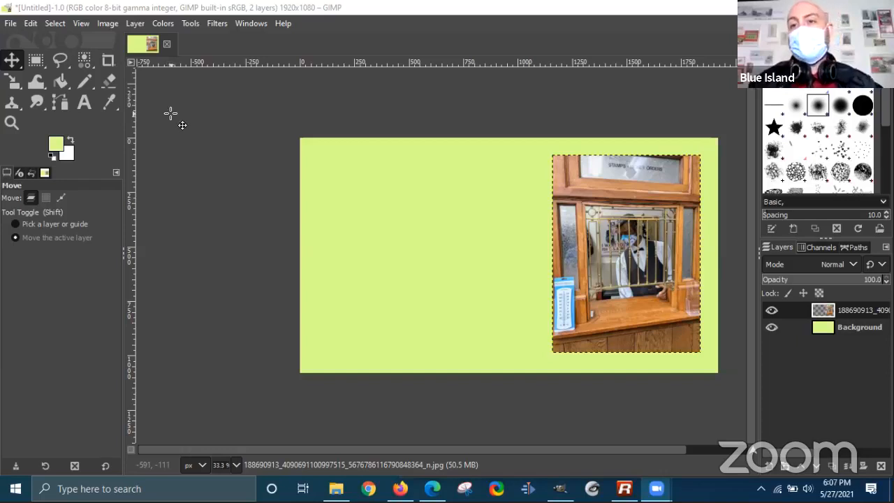
# - Draw a text box at the canvas's upper left and set the text colour to black
pyautogui.click(82, 103)
pyautogui.moveTo(322, 156); pyautogui.dragTo(534, 248)
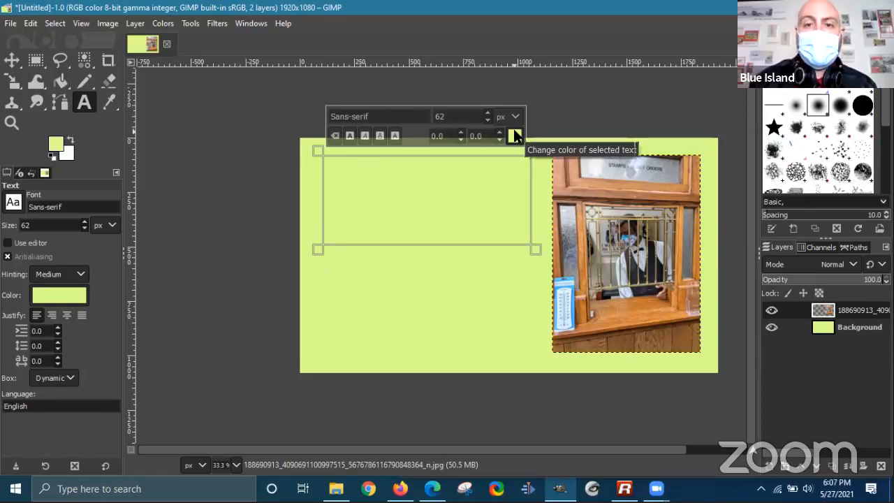
pyautogui.click(515, 135)
pyautogui.moveTo(453, 140); pyautogui.dragTo(441, 183)
pyautogui.click(546, 248)
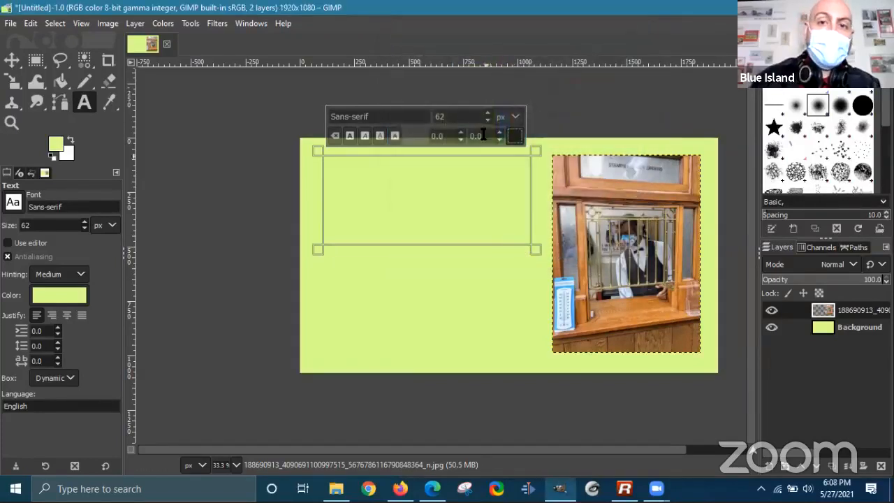
pyautogui.write('M')
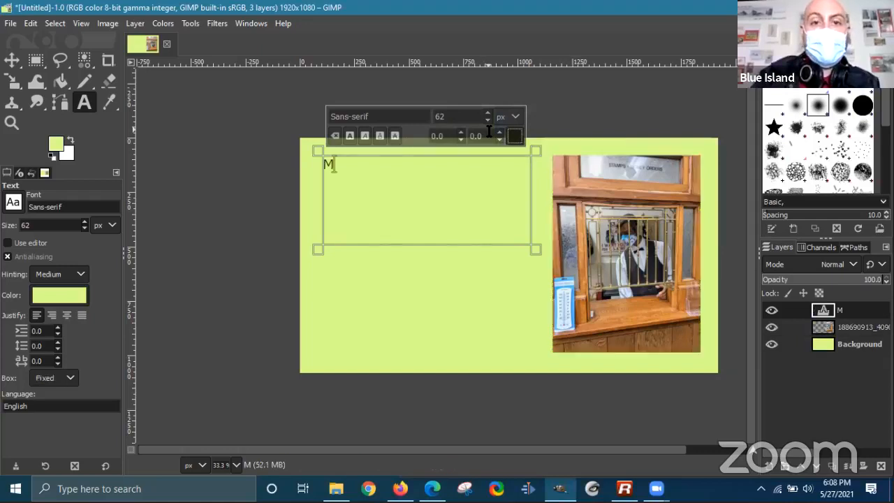
pyautogui.press('BackSpace')
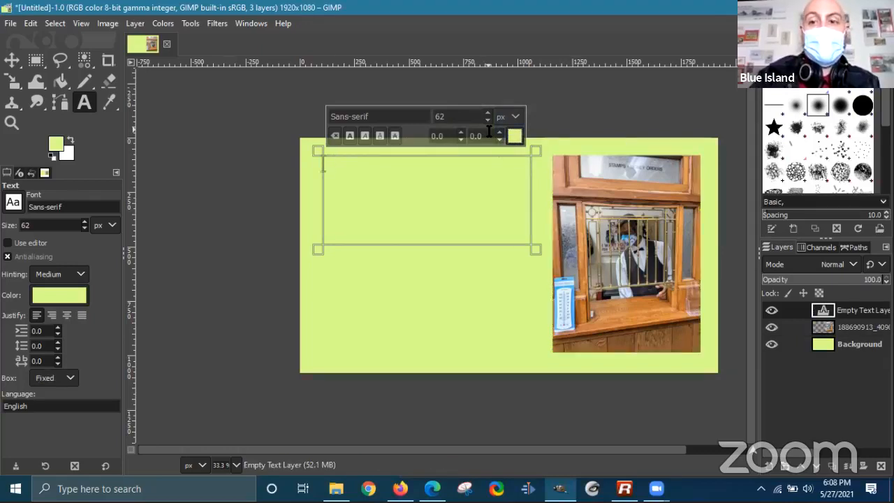
pyautogui.write('MY')
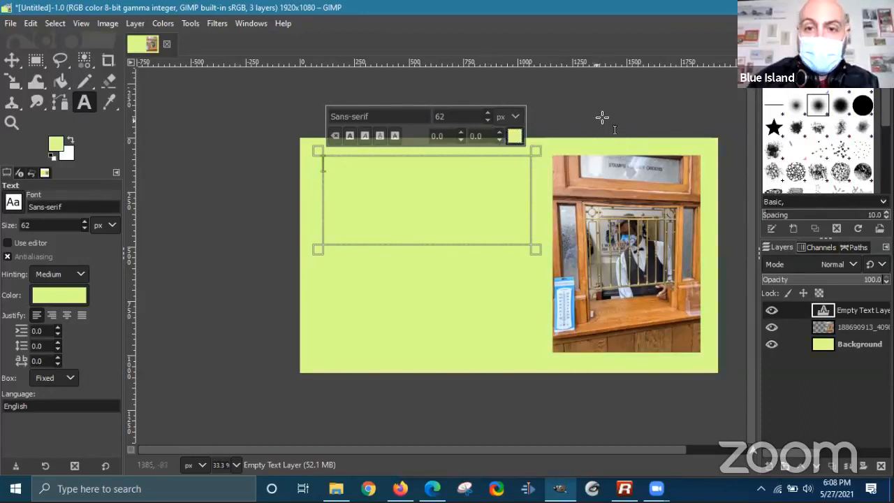
pyautogui.click(515, 135)
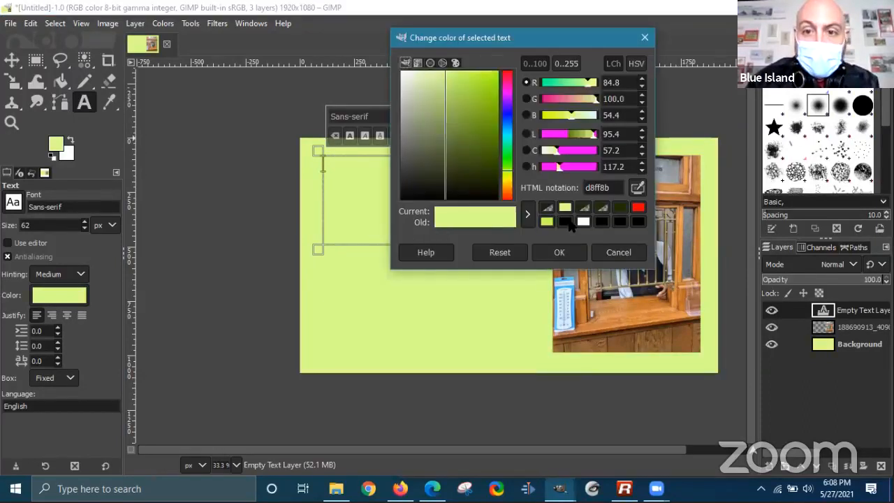
pyautogui.click(566, 222)
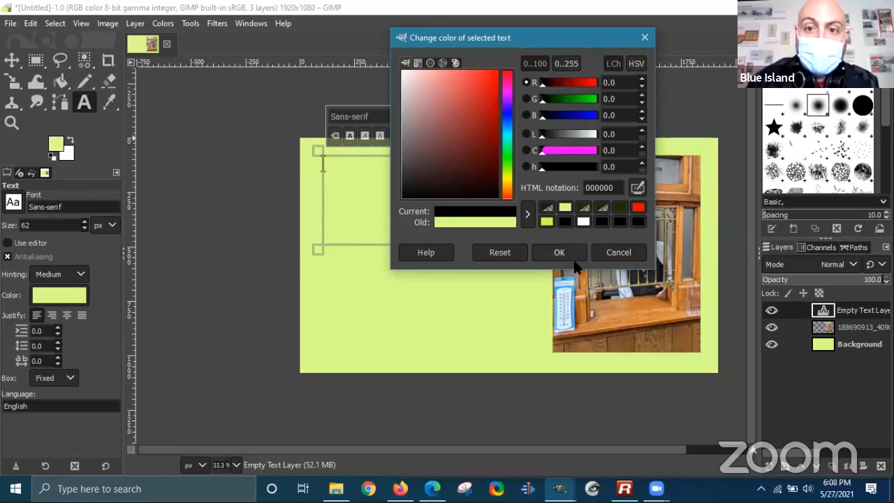
pyautogui.click(559, 252)
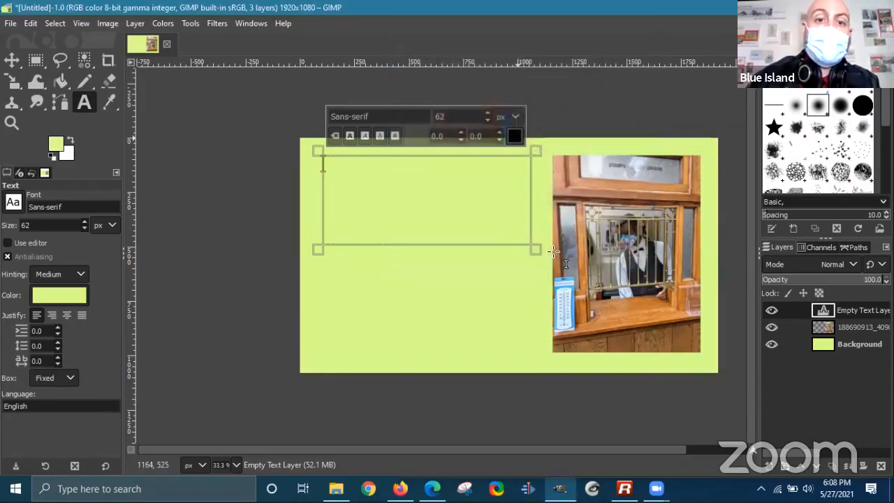
# - Type MY SUPER POSTAL EVENT in black, correcting the mistyped letters
pyautogui.write('my')
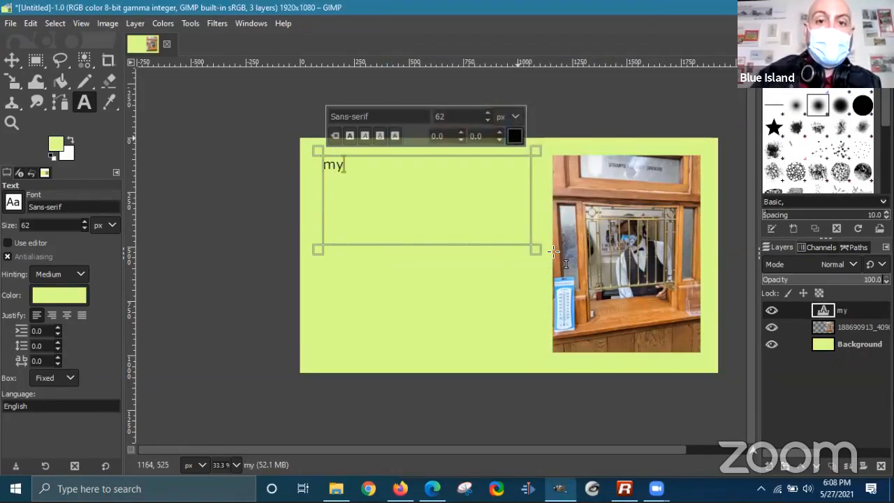
pyautogui.press('BackSpace')
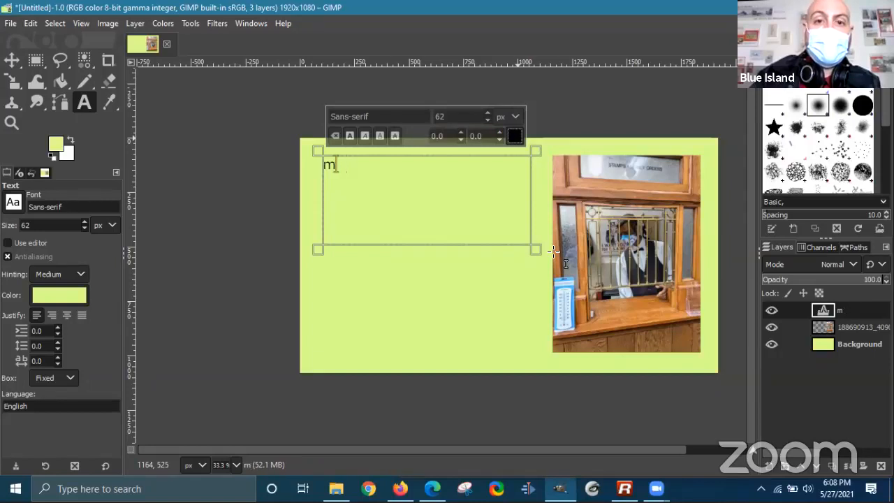
pyautogui.write('Y SUPER')
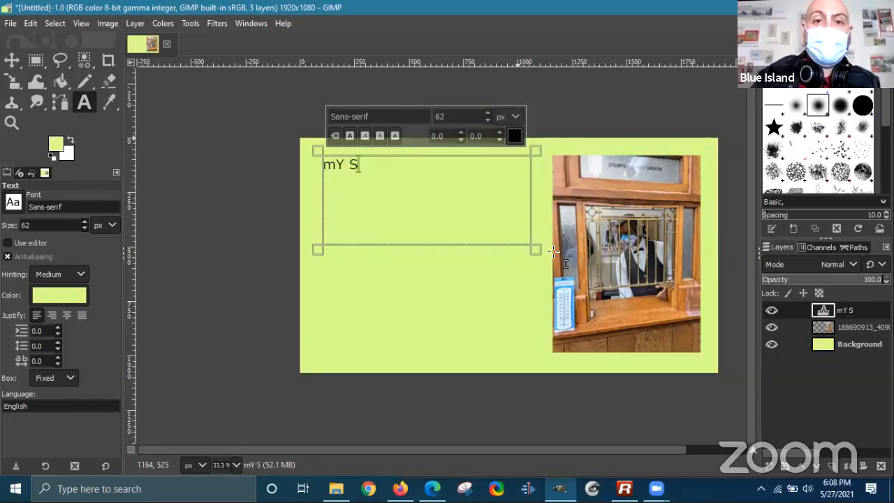
pyautogui.press('Left')
pyautogui.press('Left')
pyautogui.press('Left')
pyautogui.press('Left')
pyautogui.press('Left')
pyautogui.press('Left')
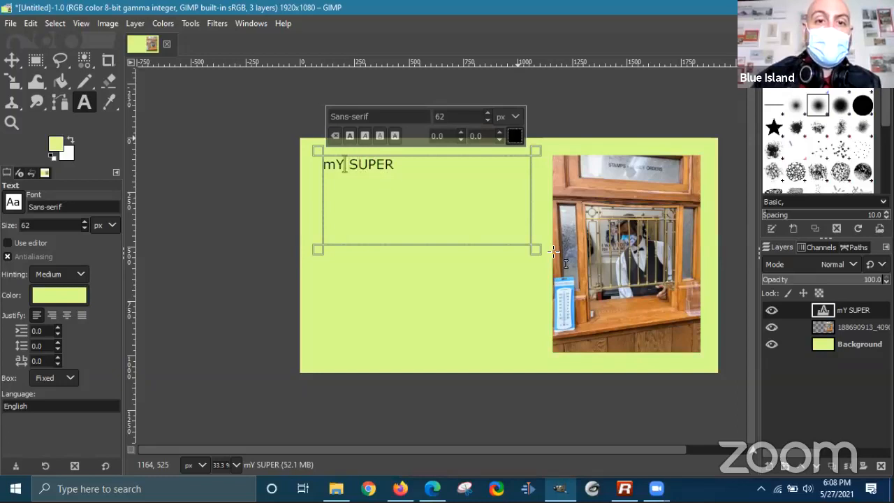
pyautogui.press('BackSpace')
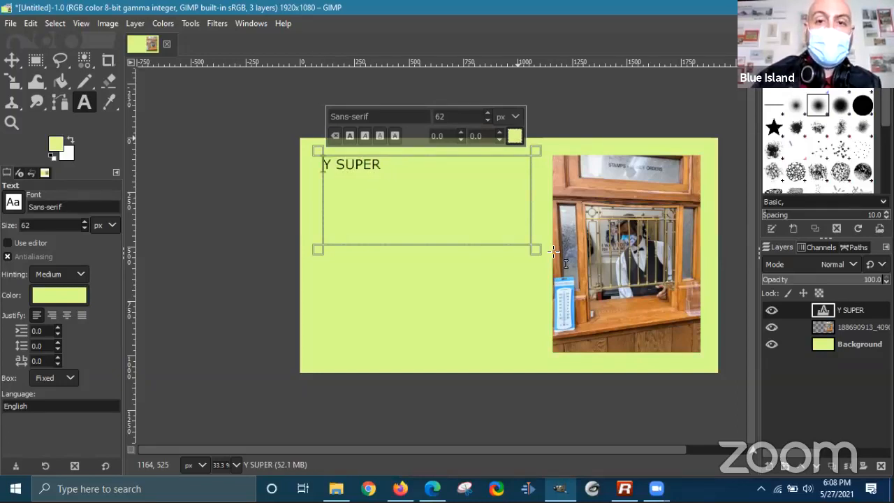
pyautogui.click(514, 137)
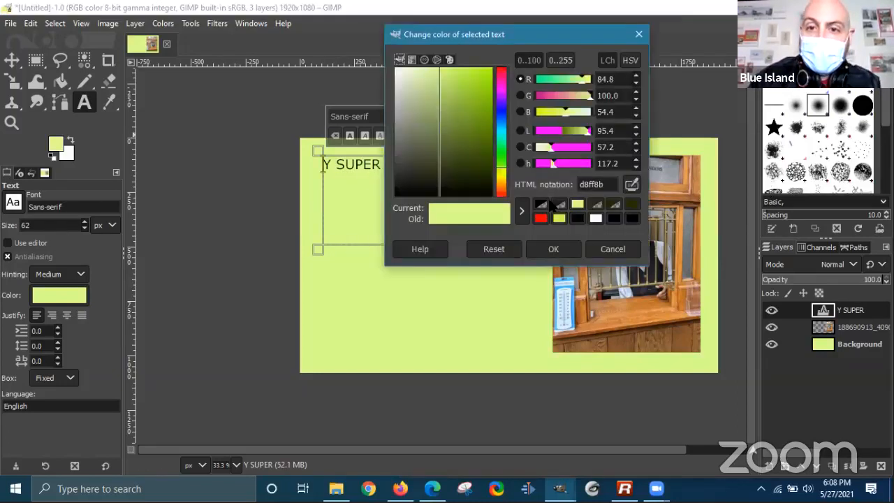
pyautogui.click(577, 219)
pyautogui.click(567, 249)
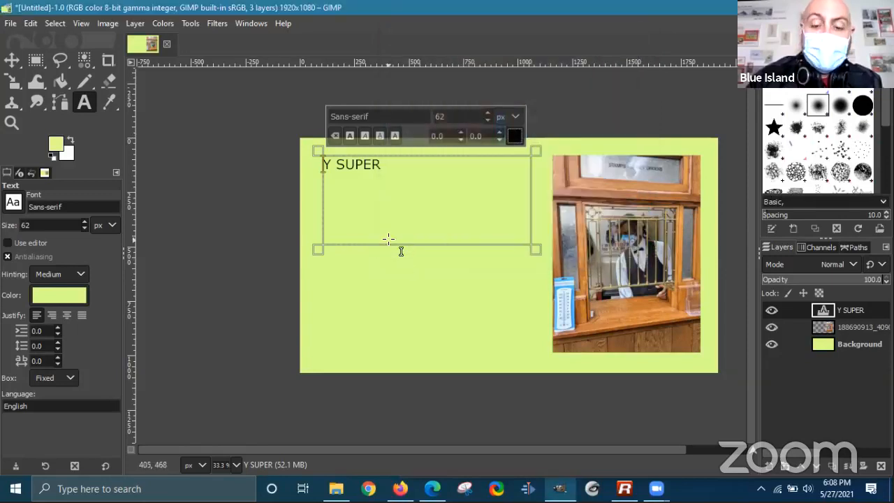
pyautogui.write('M')
pyautogui.press('Right')
pyautogui.press('Right')
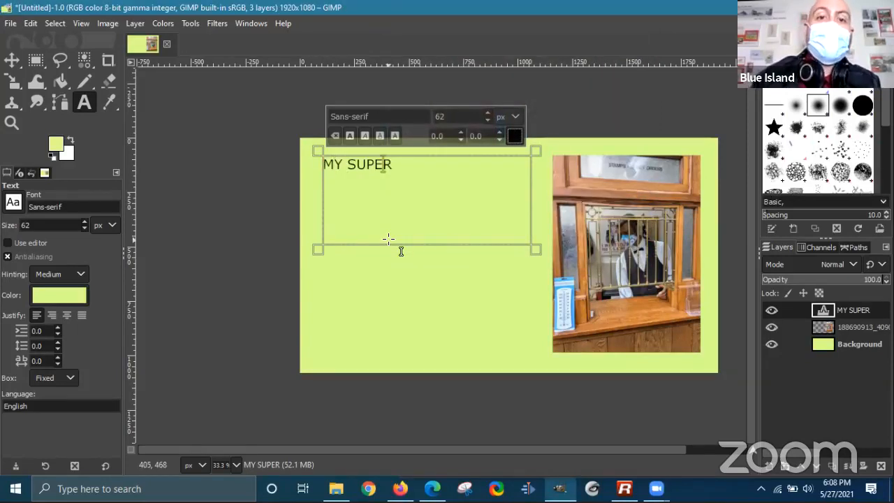
pyautogui.write('POSTAL EVENT')
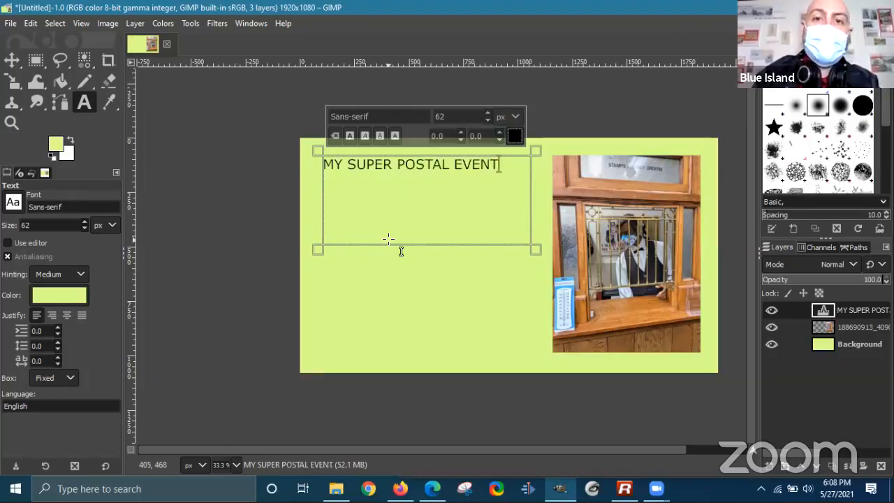
# - Select the MY SUPER POSTAL EVENT title and raise its font size to 120
pyautogui.moveTo(520, 174); pyautogui.dragTo(333, 181)
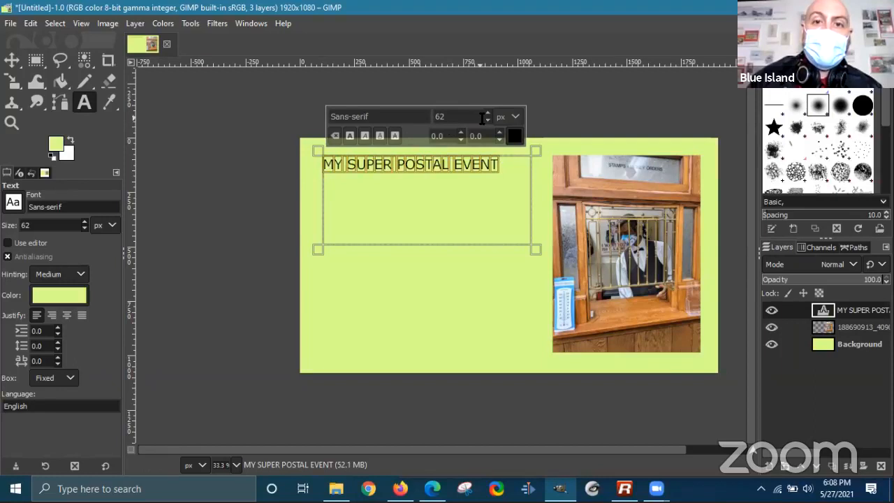
pyautogui.click(488, 113)
pyautogui.click(488, 113)
pyautogui.click(487, 112)
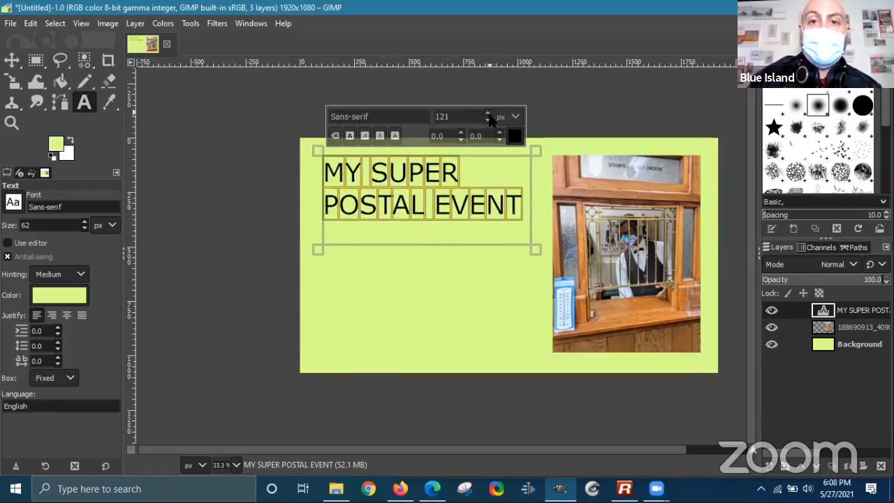
pyautogui.click(488, 119)
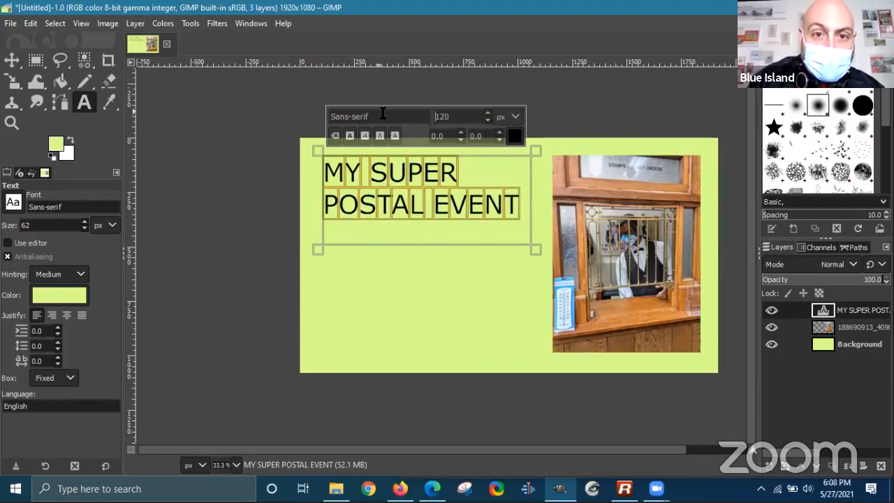
# - Centre-justify the title and append '!' after EVENT
pyautogui.click(52, 316)
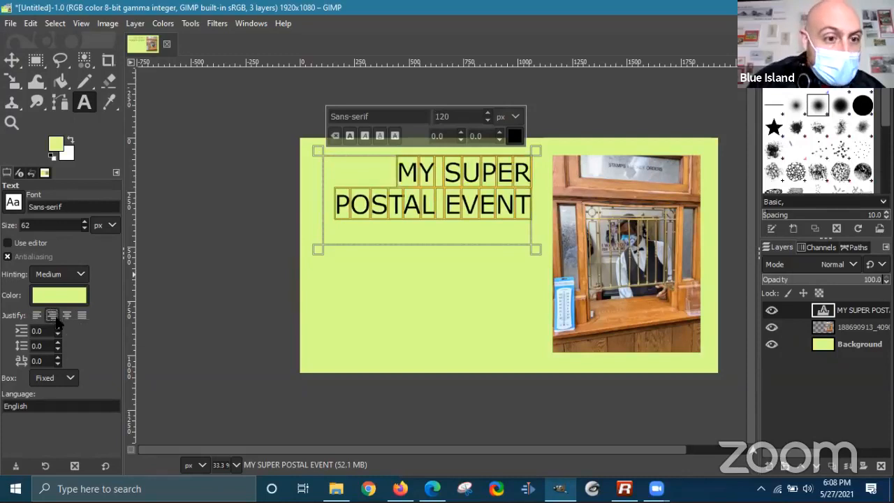
pyautogui.click(67, 315)
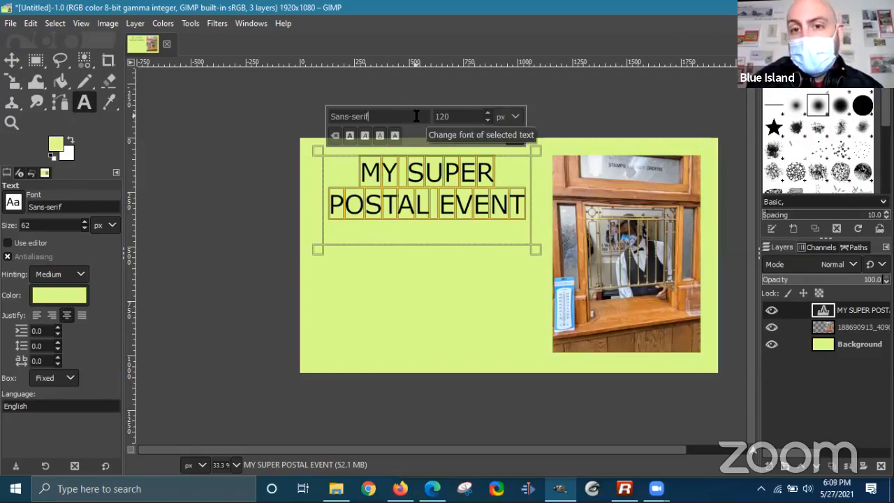
pyautogui.click(531, 210)
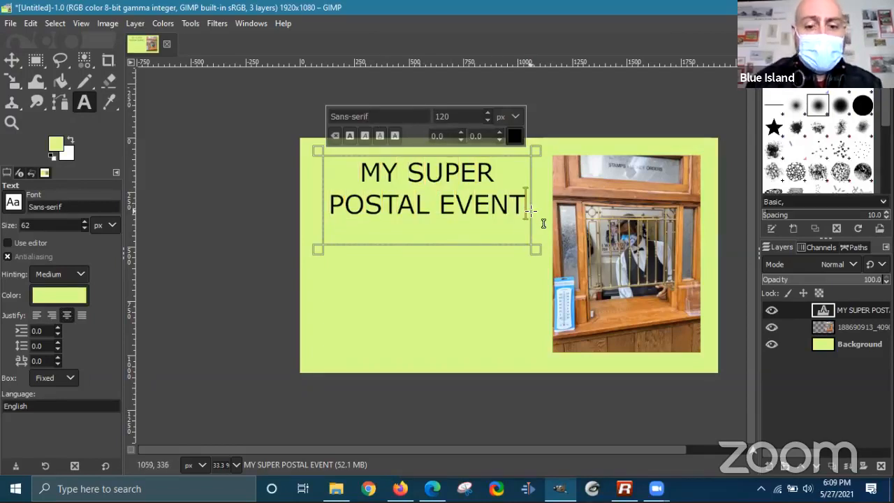
pyautogui.write('!')
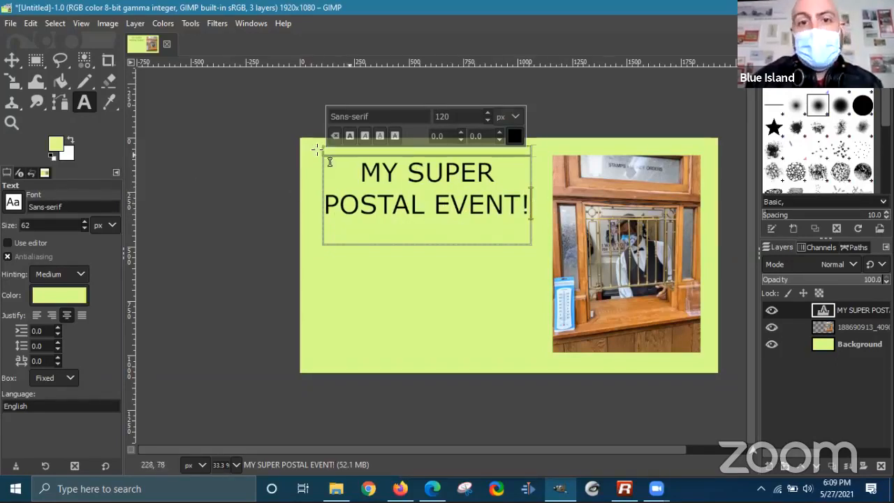
pyautogui.click(211, 120)
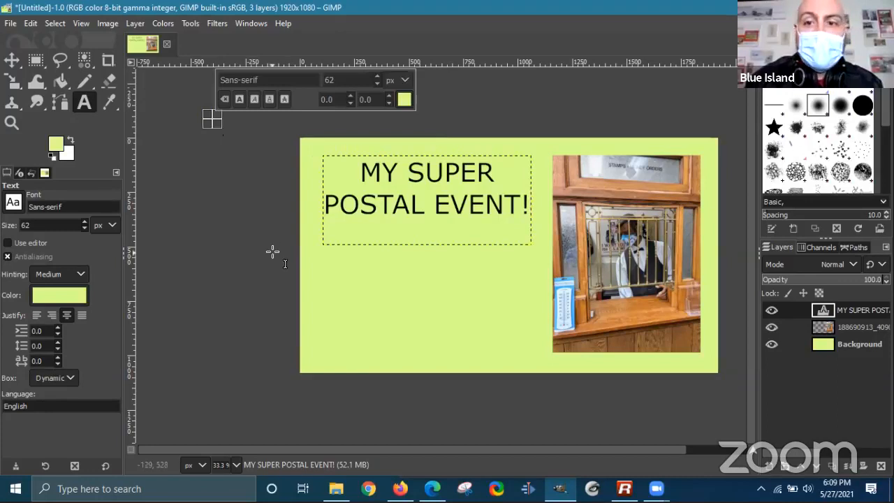
# - Draw a new text box below the title and set its text colour to black
pyautogui.click(355, 266)
pyautogui.moveTo(355, 267); pyautogui.dragTo(521, 331)
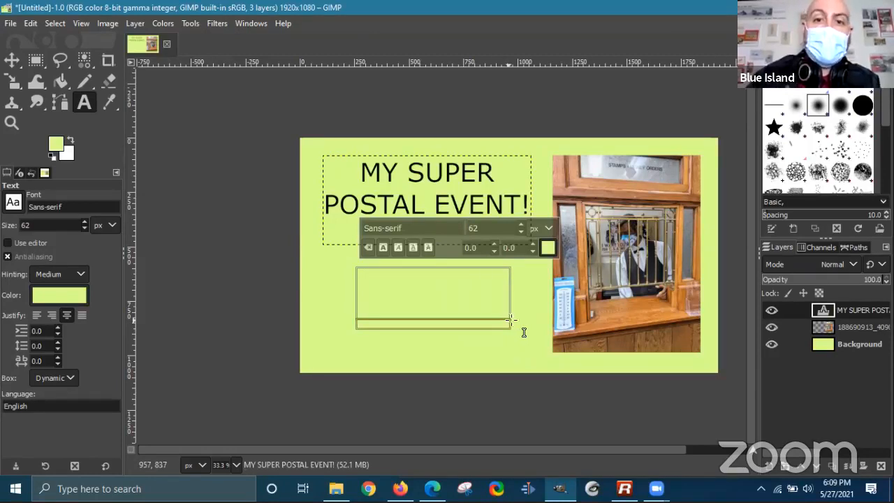
pyautogui.click(547, 247)
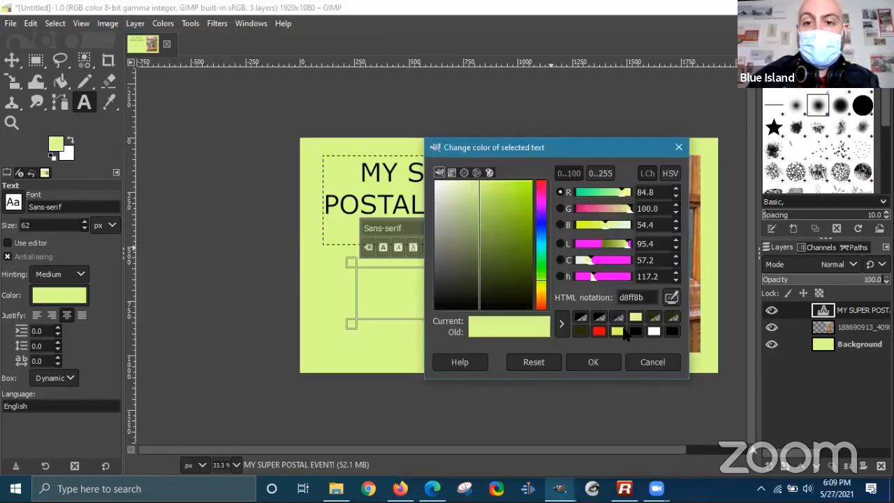
pyautogui.click(635, 331)
pyautogui.click(592, 363)
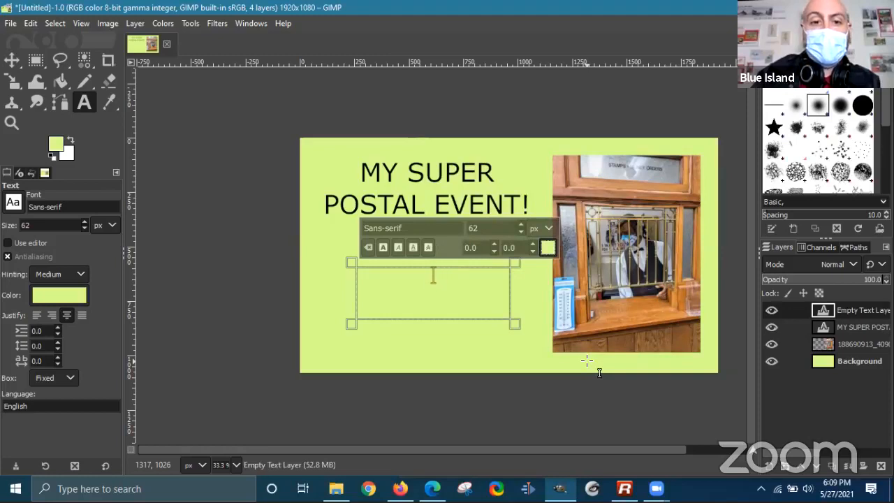
pyautogui.click(548, 247)
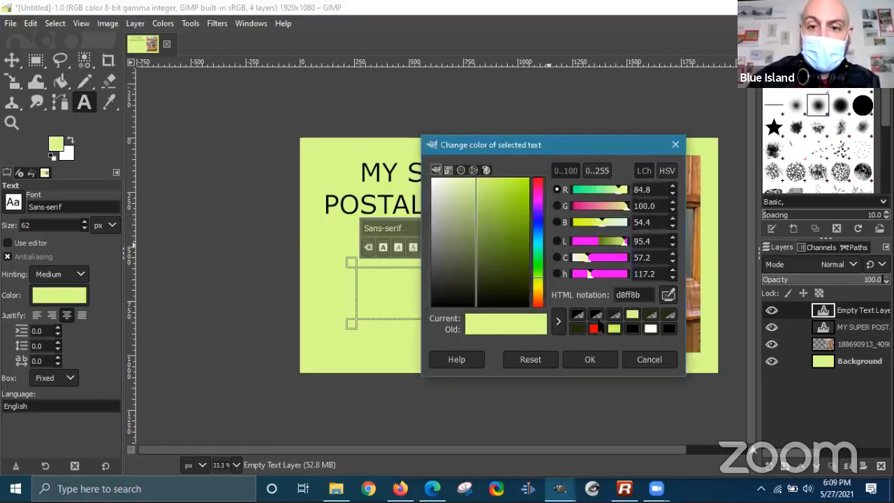
pyautogui.click(629, 330)
pyautogui.click(590, 359)
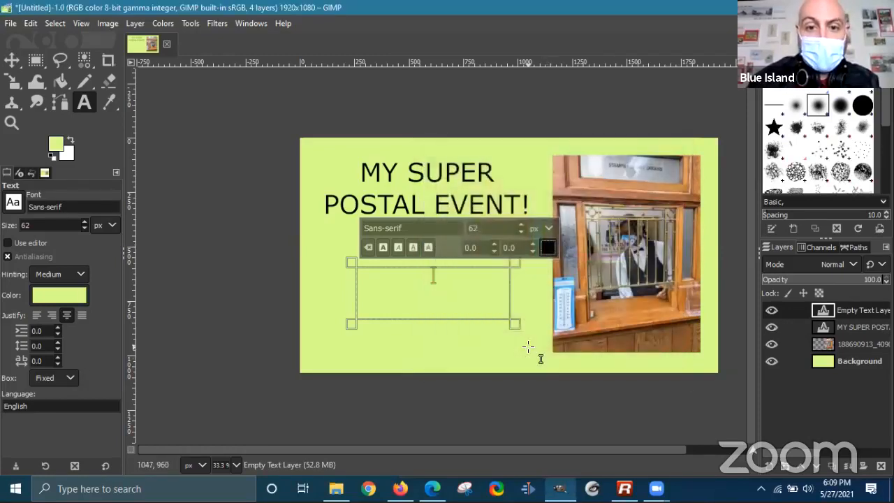
# - Type the date 'May 27th, 2021', correcting the capitalisation
pyautogui.write('m')
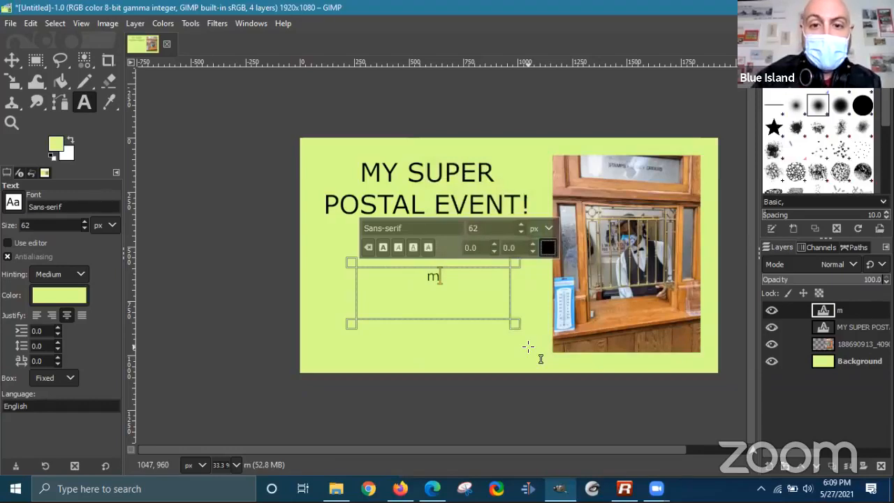
pyautogui.write('AY')
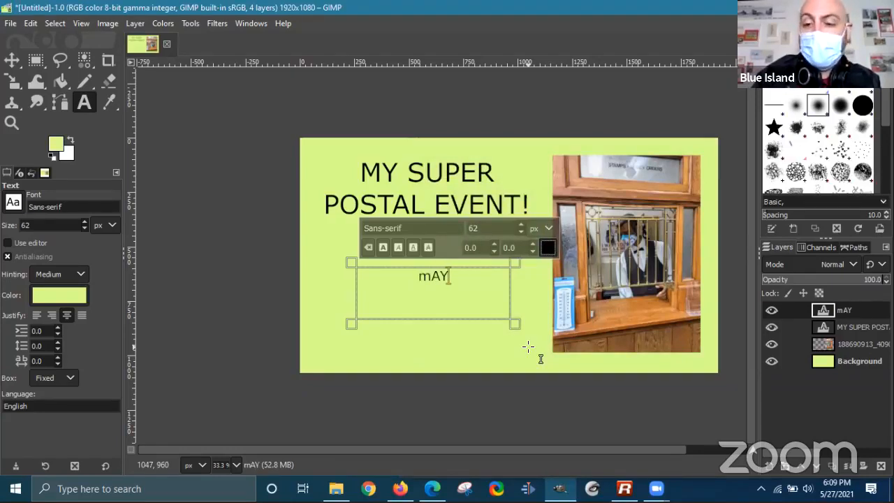
pyautogui.press('BackSpace')
pyautogui.press('BackSpace')
pyautogui.write('ay')
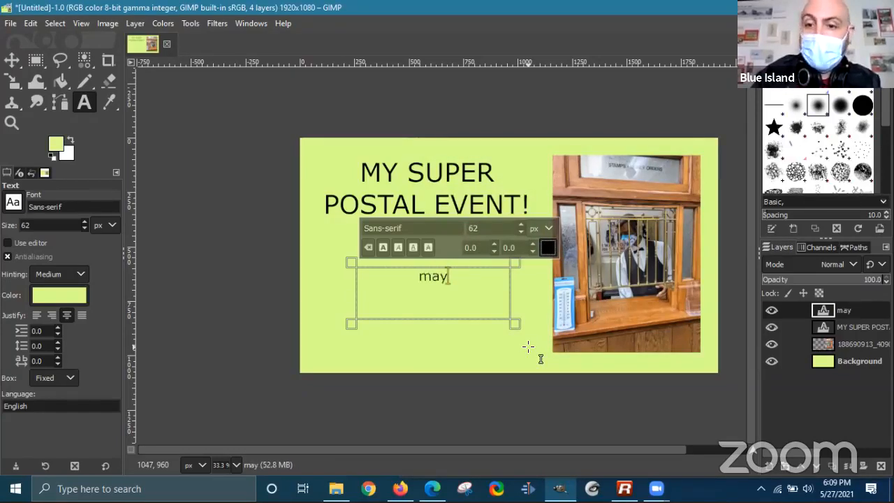
pyautogui.write(' 27th, 2021')
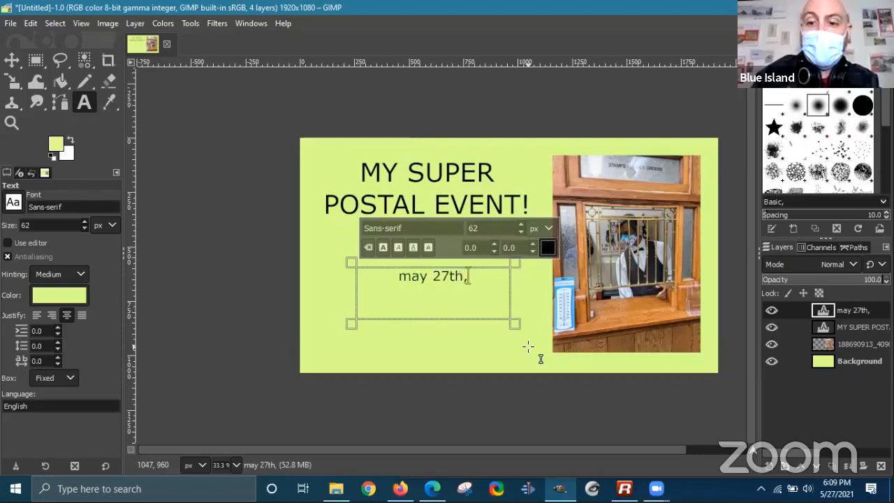
pyautogui.press('Left')
pyautogui.press('Left')
pyautogui.press('Left')
pyautogui.press('Left')
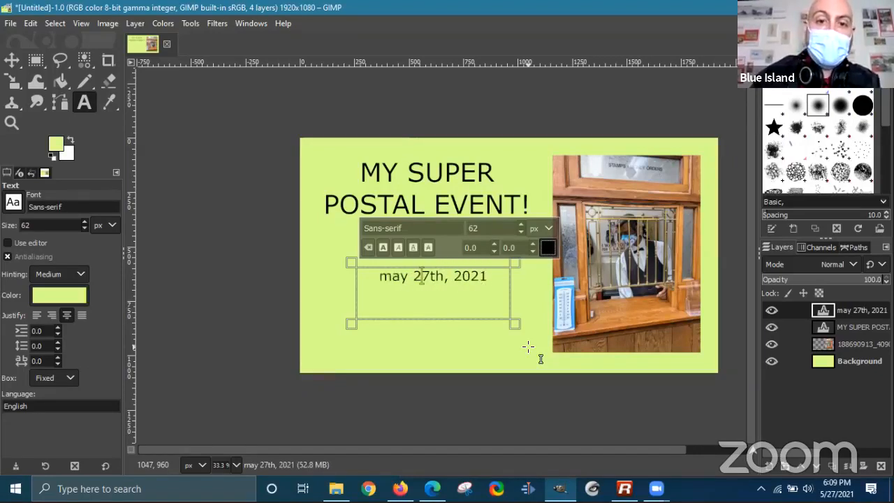
pyautogui.press('Left')
pyautogui.press('Left')
pyautogui.press('BackSpace')
pyautogui.write('M')
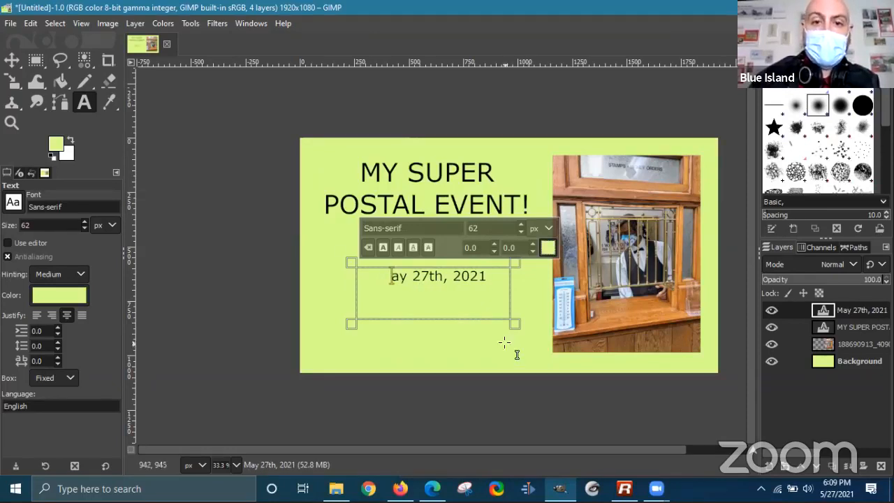
# - Recolour the date black and add the '6PM' and street address lines below it
pyautogui.click(548, 247)
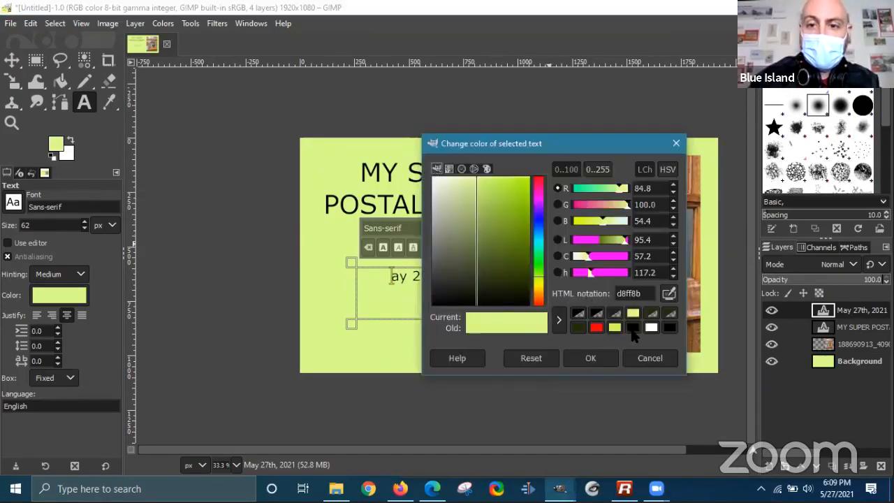
pyautogui.click(631, 328)
pyautogui.click(590, 358)
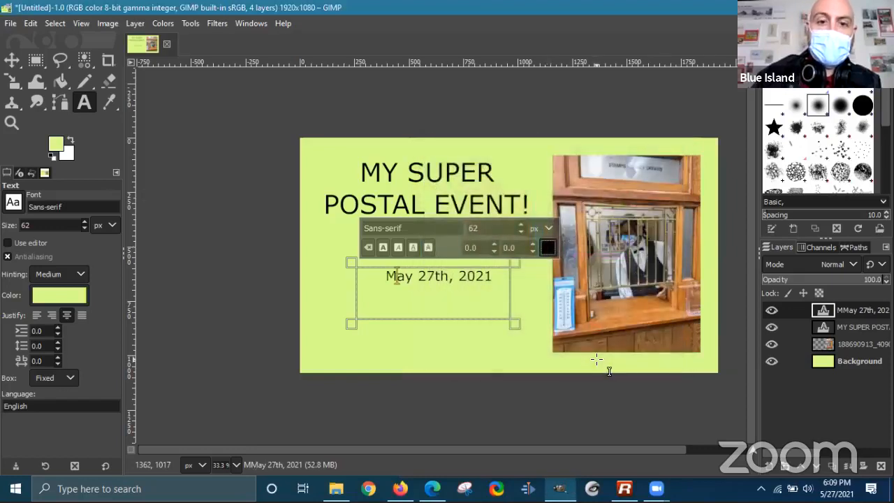
pyautogui.press('Right')
pyautogui.press('Right')
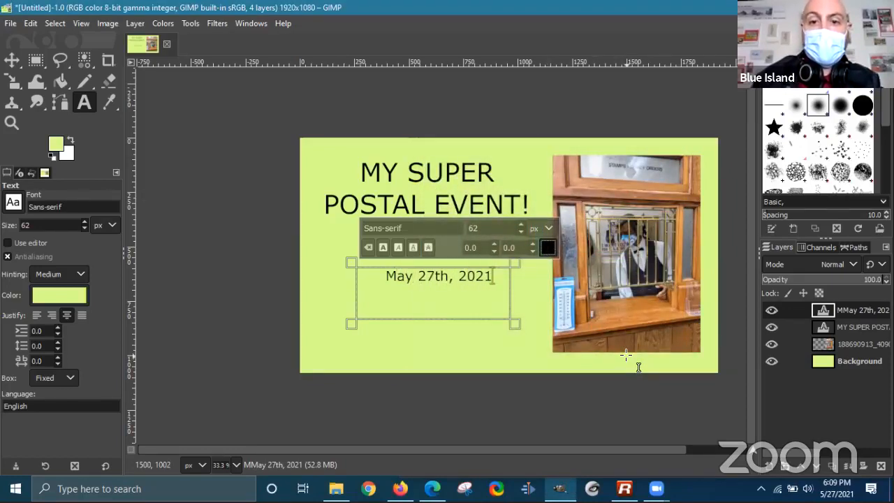
pyautogui.press('Return')
pyautogui.write('6')
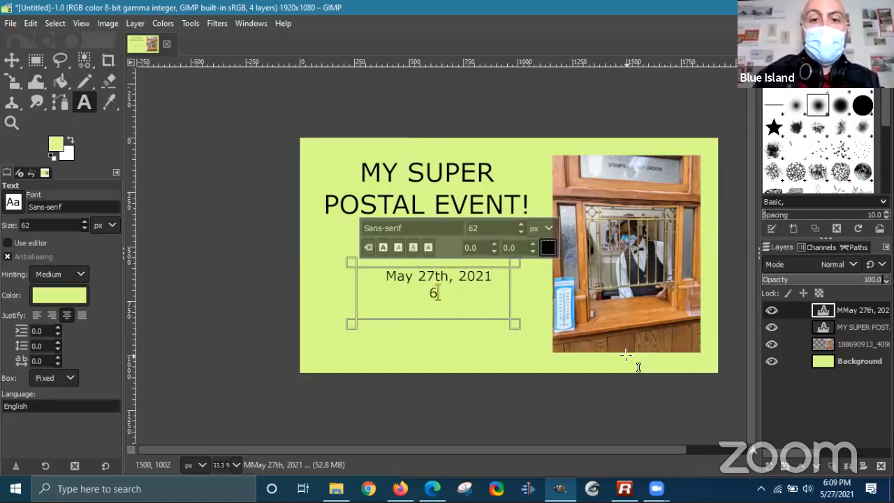
pyautogui.write('PM')
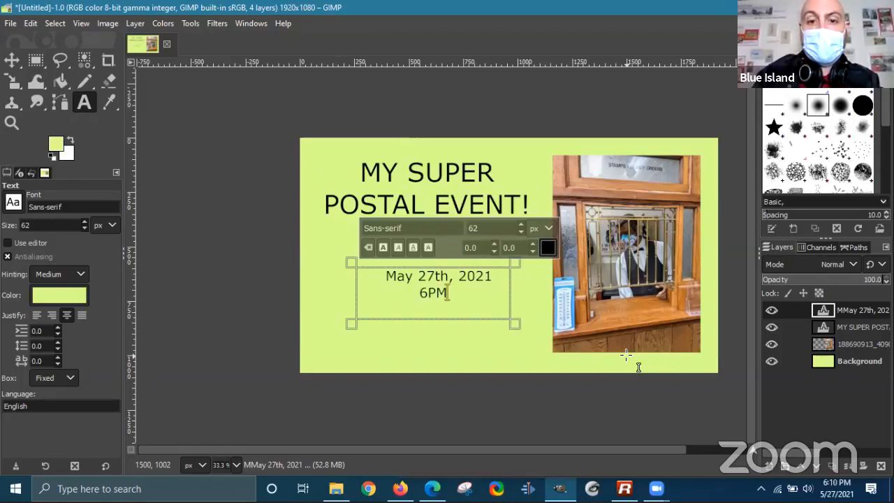
pyautogui.write('2433 yo')
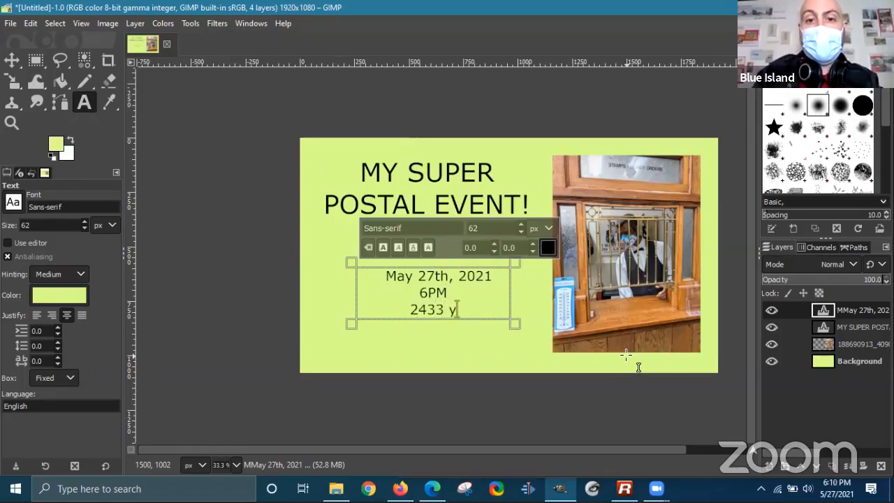
pyautogui.press('BackSpace')
pyautogui.press('BackSpace')
pyautogui.write('York Street')
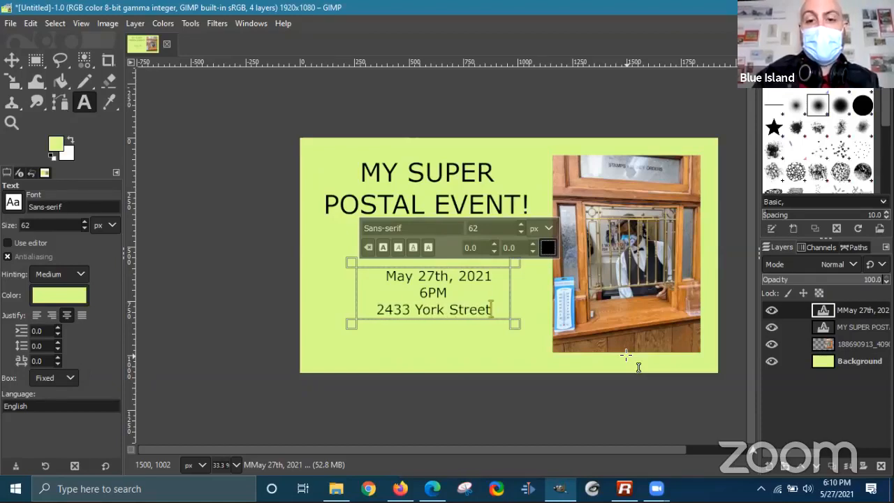
pyautogui.press('Return')
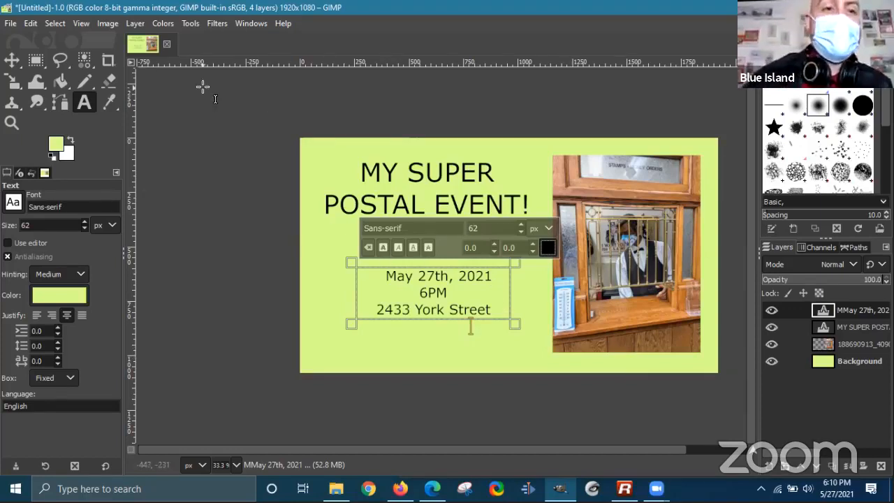
# - Enlarge the date text box to reveal the Downstairs line and make the block bold
pyautogui.moveTo(365, 339); pyautogui.dragTo(347, 368)
pyautogui.moveTo(511, 355); pyautogui.dragTo(530, 362)
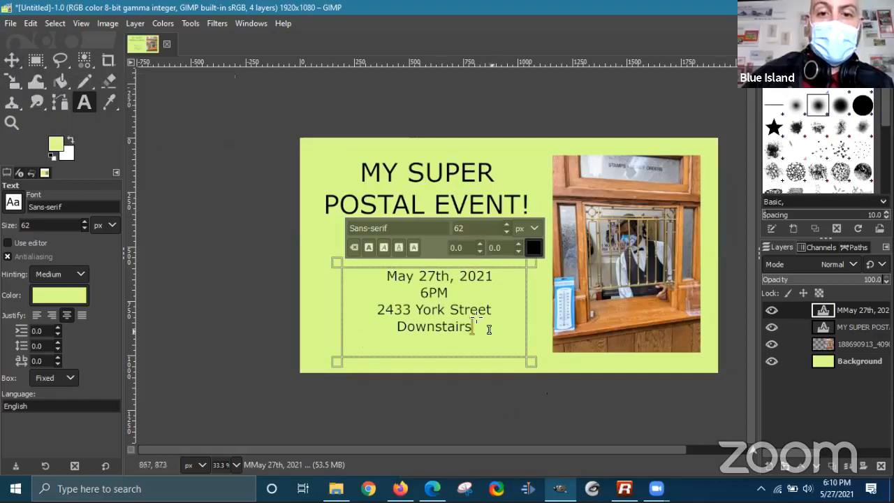
pyautogui.moveTo(485, 336); pyautogui.dragTo(359, 288)
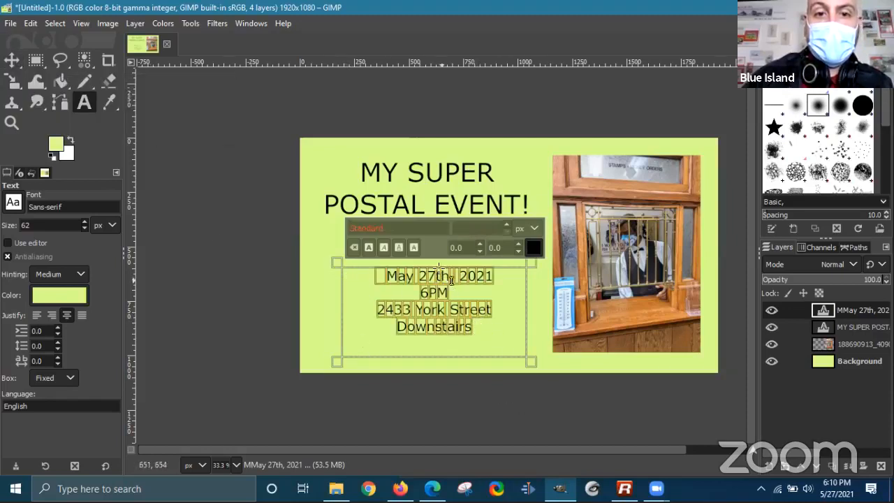
pyautogui.click(370, 249)
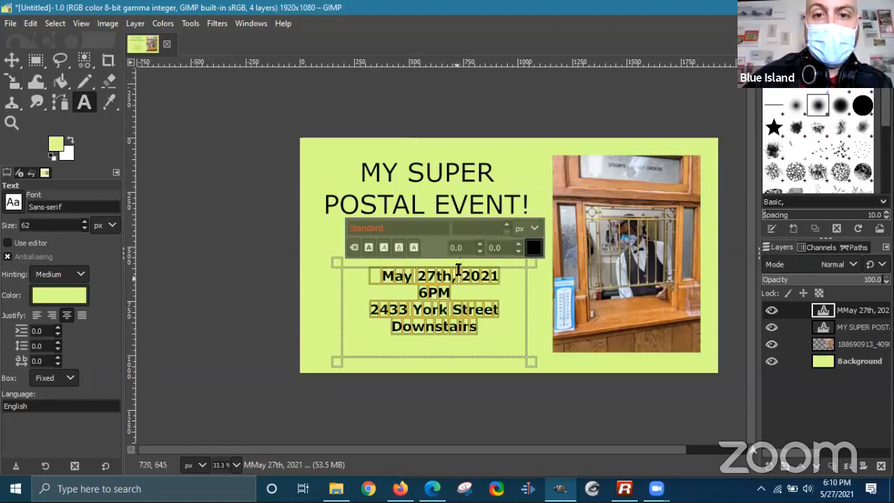
# - Make the title text bold and resize its box so it wraps to three lines
pyautogui.click(447, 197)
pyautogui.click(526, 203)
pyautogui.moveTo(538, 215); pyautogui.dragTo(359, 167)
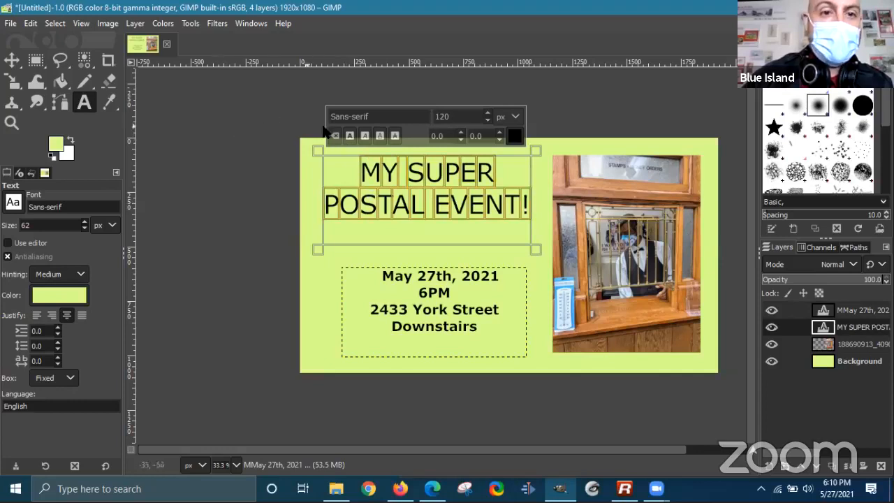
pyautogui.click(350, 136)
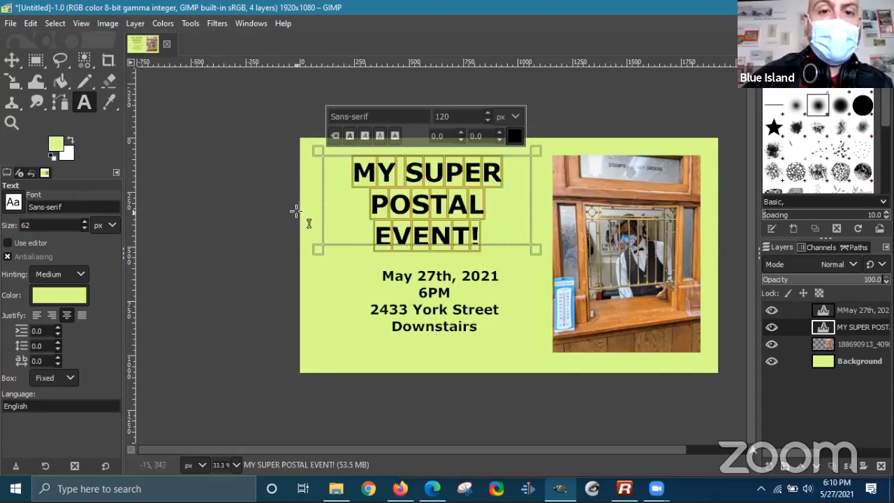
pyautogui.moveTo(318, 250); pyautogui.dragTo(312, 256)
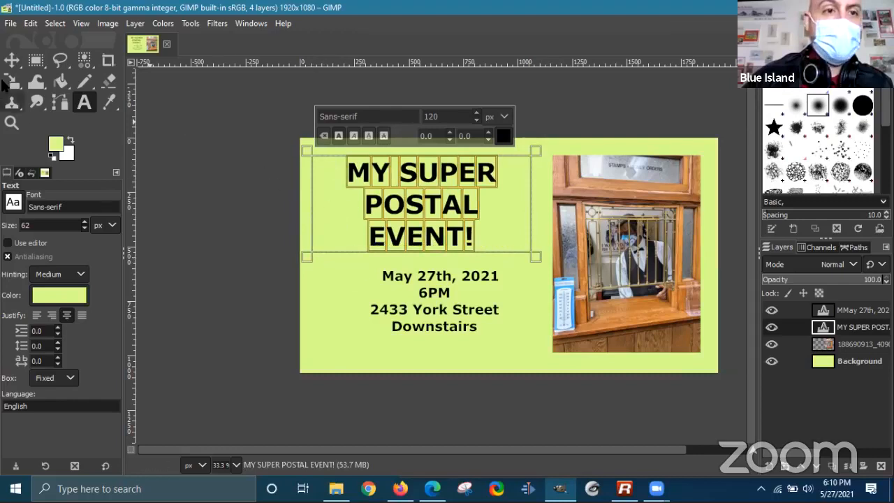
# - Nudge the title and the date block slightly right and down with the Move tool
pyautogui.press('m')
pyautogui.moveTo(503, 214); pyautogui.dragTo(512, 219)
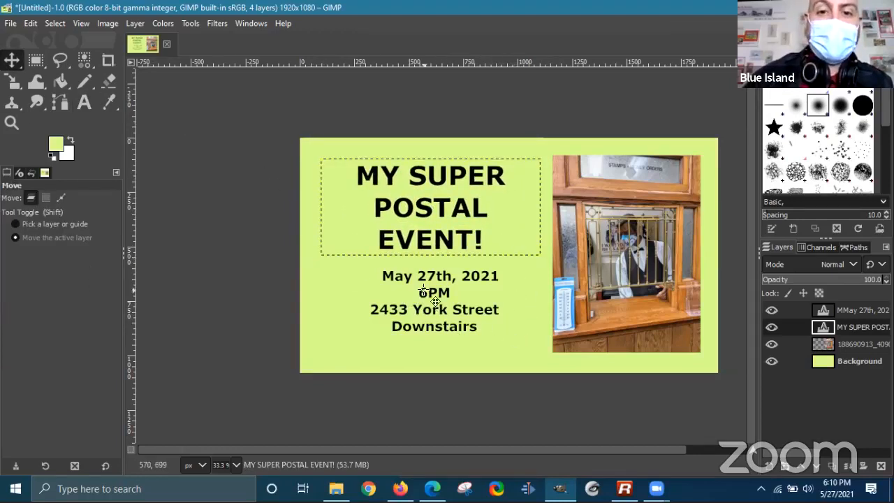
pyautogui.click(861, 311)
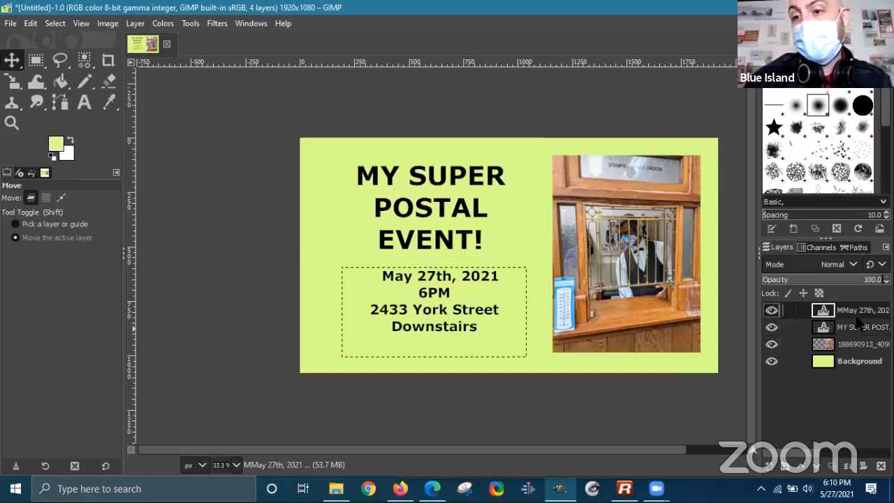
pyautogui.moveTo(430, 307)
pyautogui.mouseDown()
pyautogui.moveTo(436, 320)
pyautogui.moveTo(425, 309)
pyautogui.mouseUp()
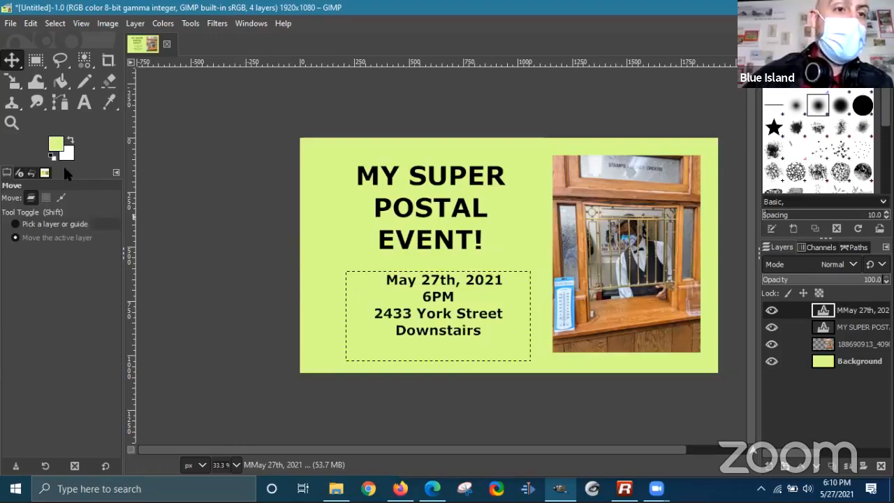
# - Draw a small elliptical selection at the poster's top-left corner
pyautogui.click(37, 62)
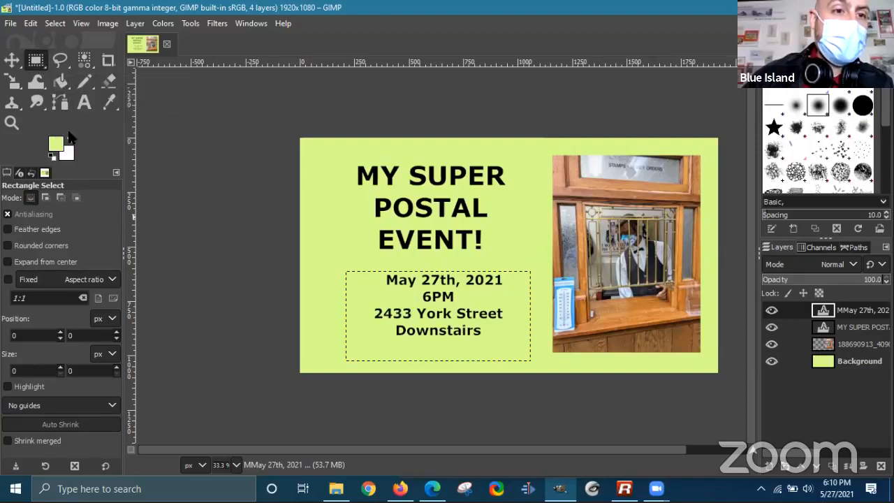
pyautogui.moveTo(37, 63); pyautogui.dragTo(126, 82)
pyautogui.moveTo(313, 144); pyautogui.dragTo(342, 175)
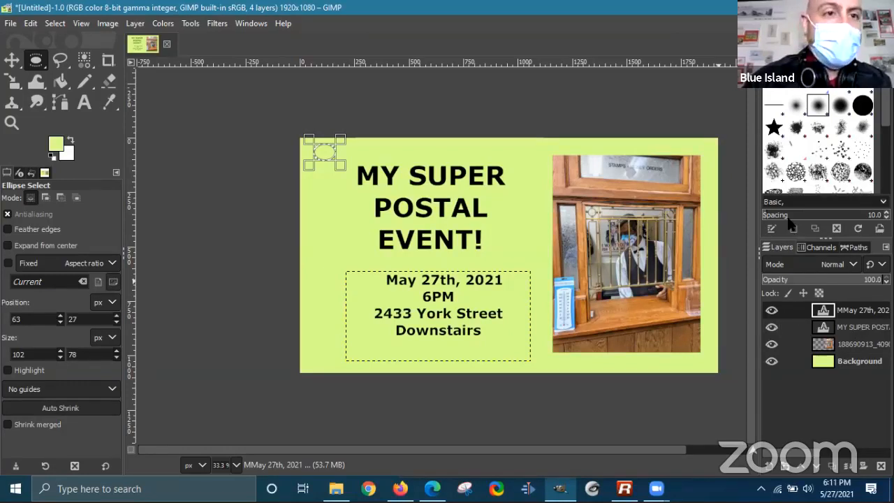
# - Add a new transparent layer named 'flair' on top of the stack
pyautogui.click(142, 24)
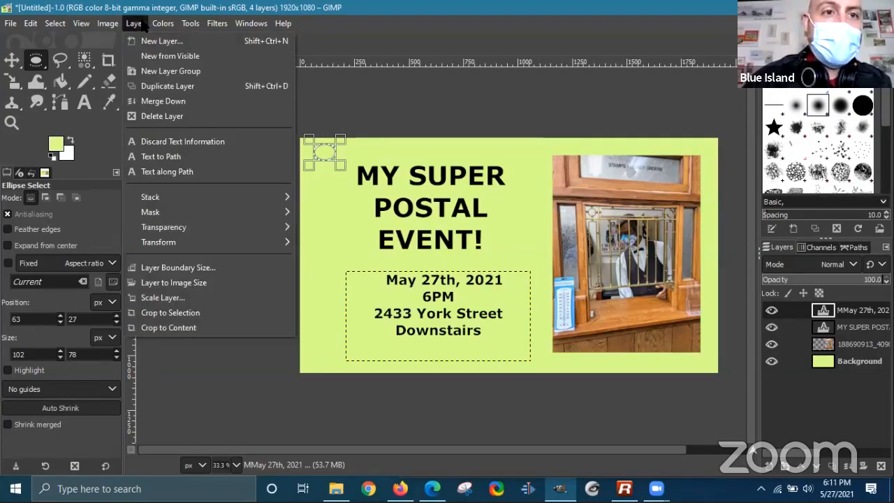
pyautogui.click(162, 40)
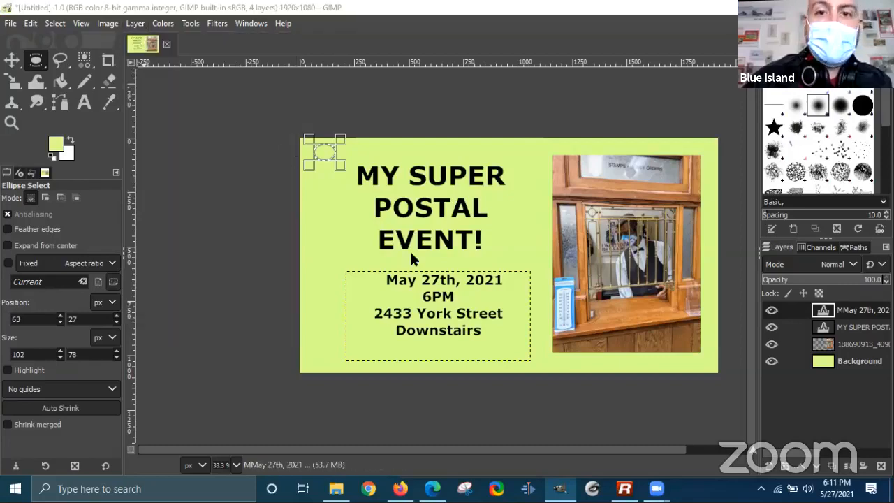
pyautogui.write('flair')
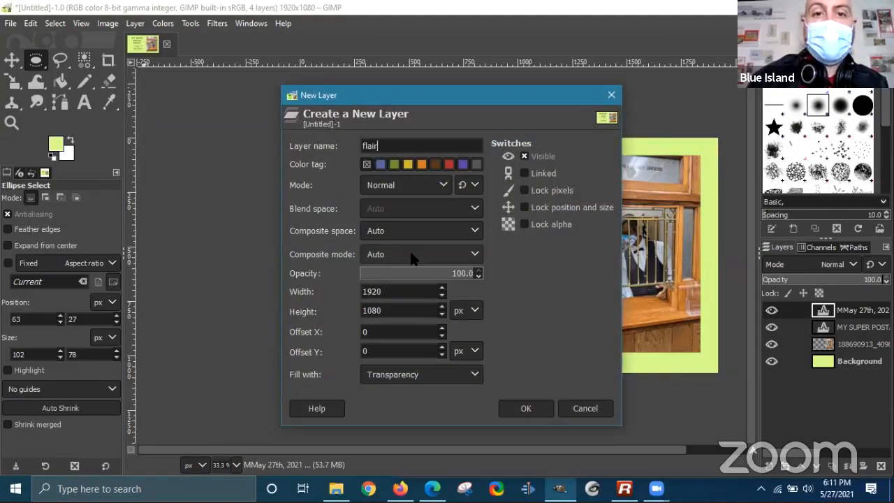
pyautogui.click(527, 411)
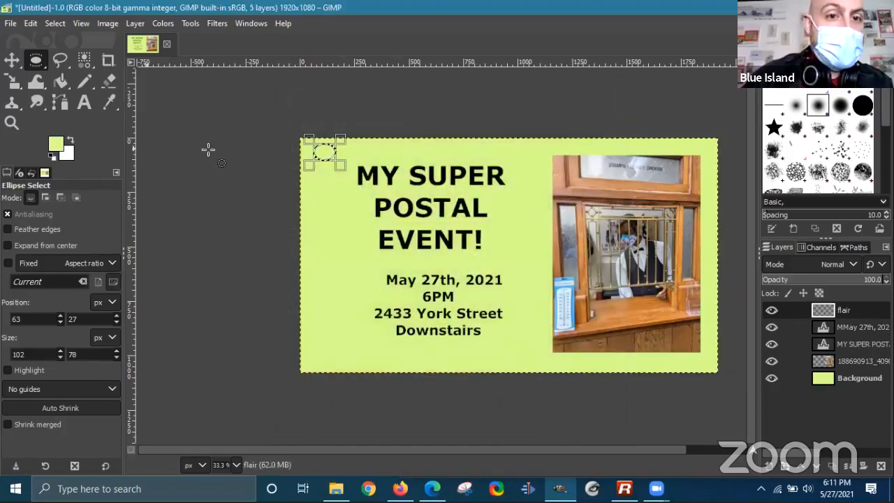
# - Fill the oval selection with a dark green foreground colour using Bucket Fill
pyautogui.click(325, 153)
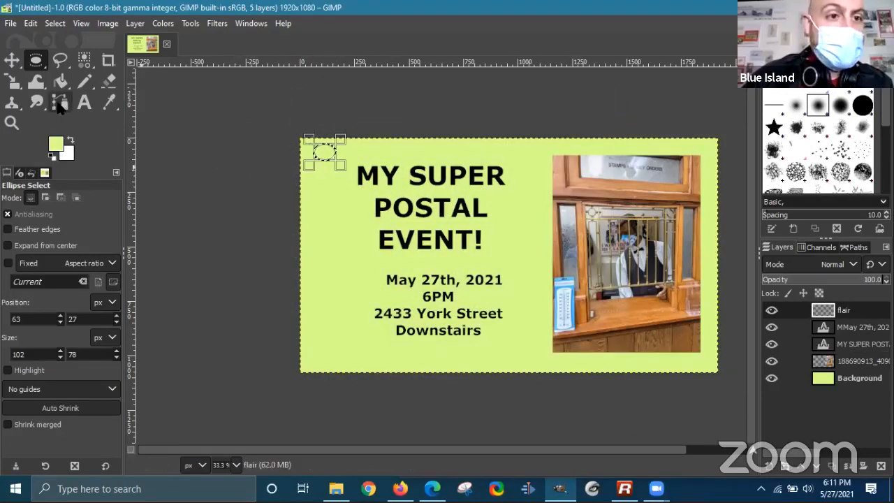
pyautogui.click(61, 82)
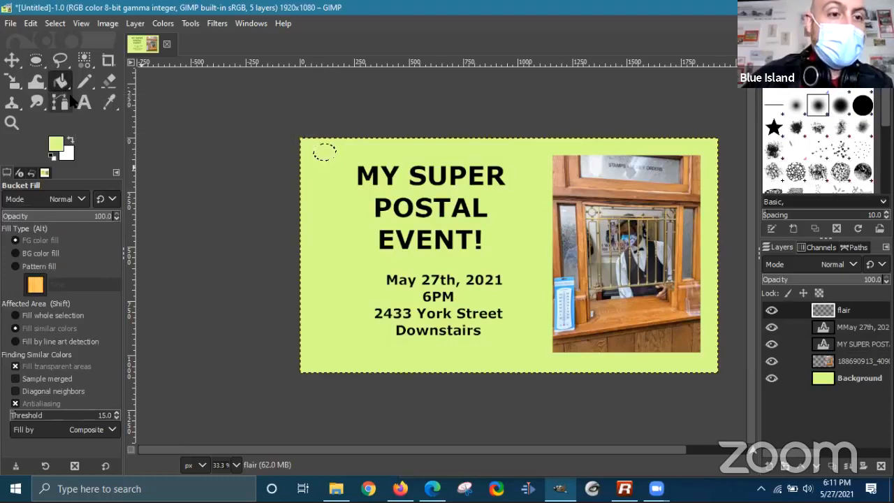
pyautogui.click(59, 147)
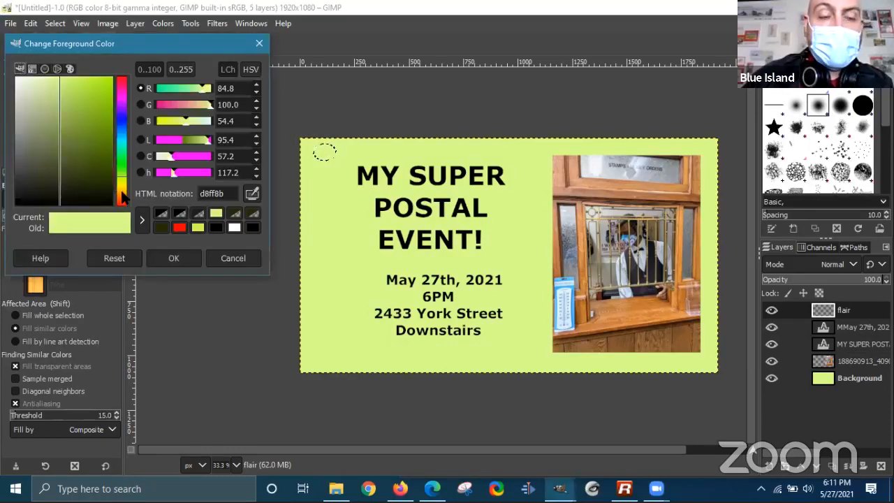
pyautogui.click(160, 228)
pyautogui.click(174, 258)
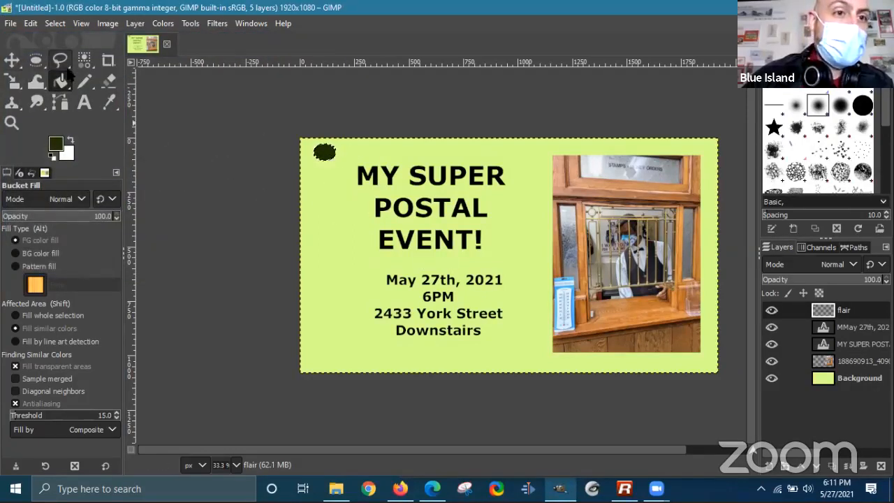
# - Copy the green blob and paste copies down the poster's left side and bottom edge
pyautogui.hotkey('ctrl', 'c')
pyautogui.hotkey('ctrl', 'v')
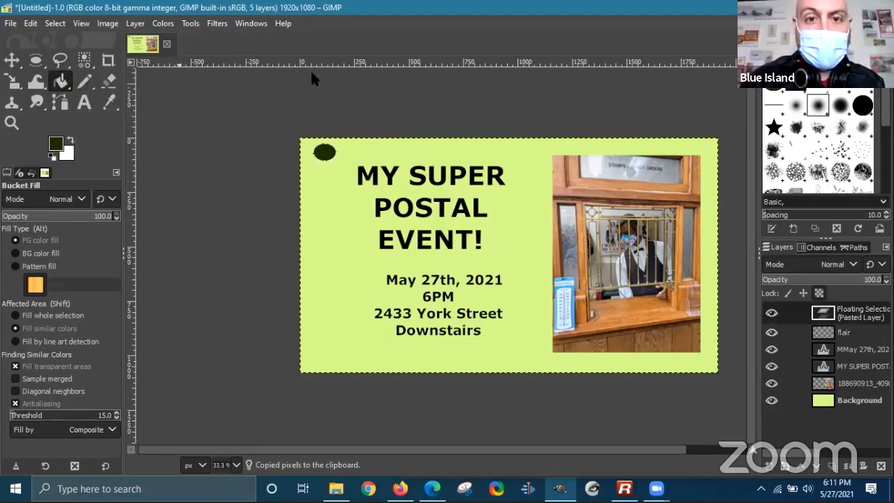
pyautogui.press('m')
pyautogui.moveTo(323, 156); pyautogui.dragTo(339, 313)
pyautogui.hotkey('ctrl', 'v')
pyautogui.hotkey('ctrl', 'v')
pyautogui.hotkey('ctrl', 'v')
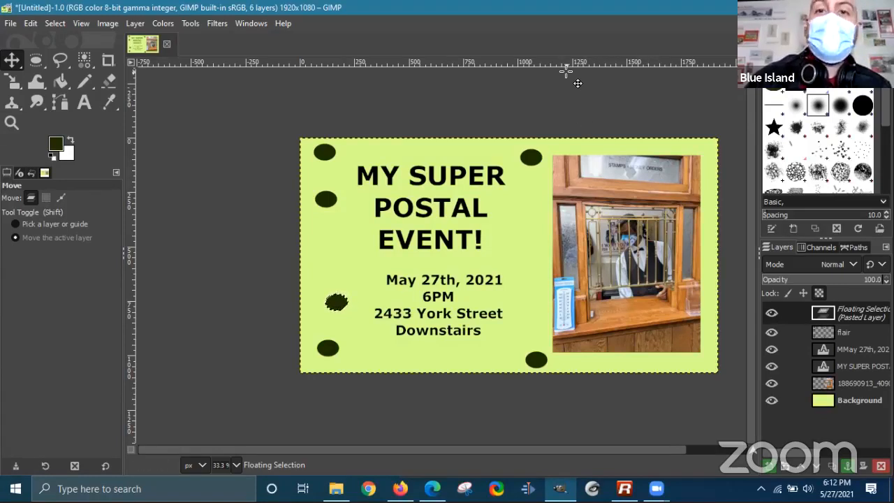
# - Close all images, discarding the poster's unsaved changes
pyautogui.click(11, 24)
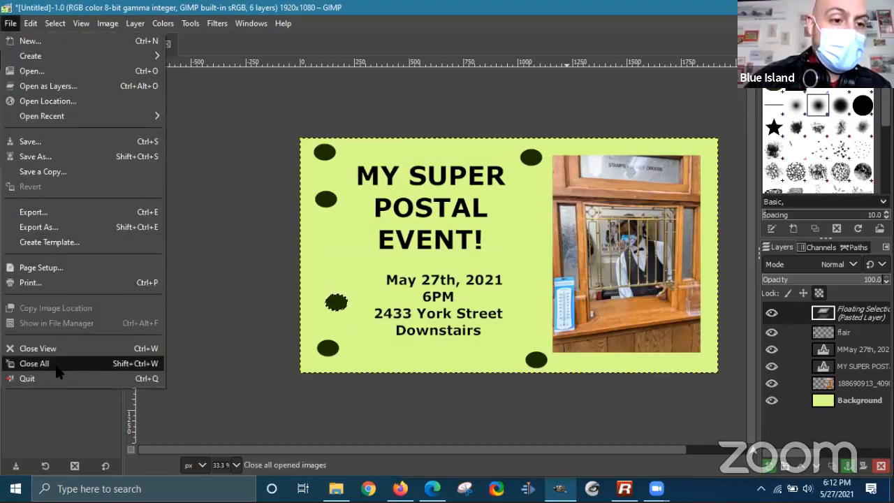
pyautogui.click(35, 363)
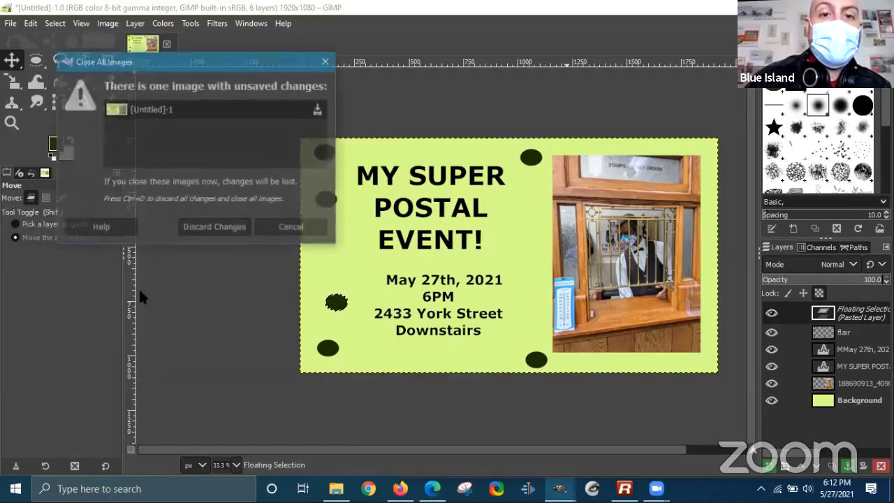
pyautogui.click(202, 235)
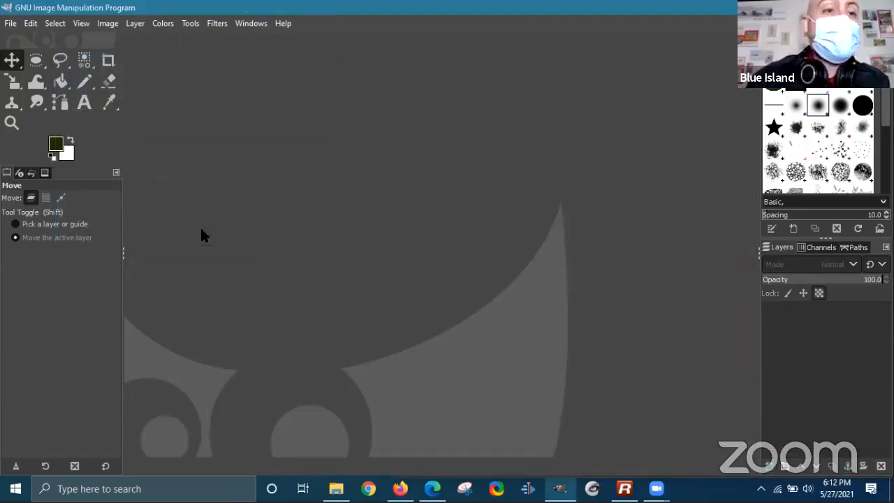
# - Create a new blank image 2100 px wide and 288 px high
pyautogui.click(11, 23)
pyautogui.click(28, 40)
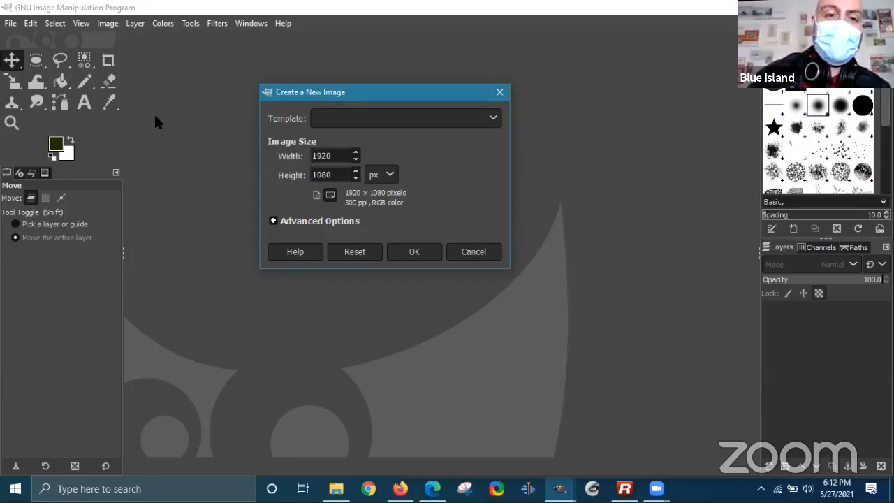
pyautogui.press('BackSpace')
pyautogui.press('BackSpace')
pyautogui.press('BackSpace')
pyautogui.press('BackSpace')
pyautogui.write('2100')
pyautogui.press('Tab')
pyautogui.write('288')
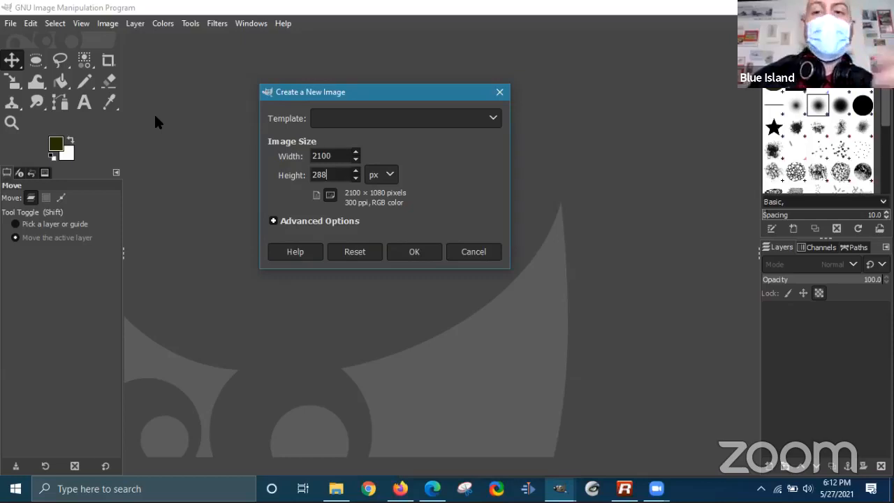
pyautogui.click(334, 155)
pyautogui.click(338, 175)
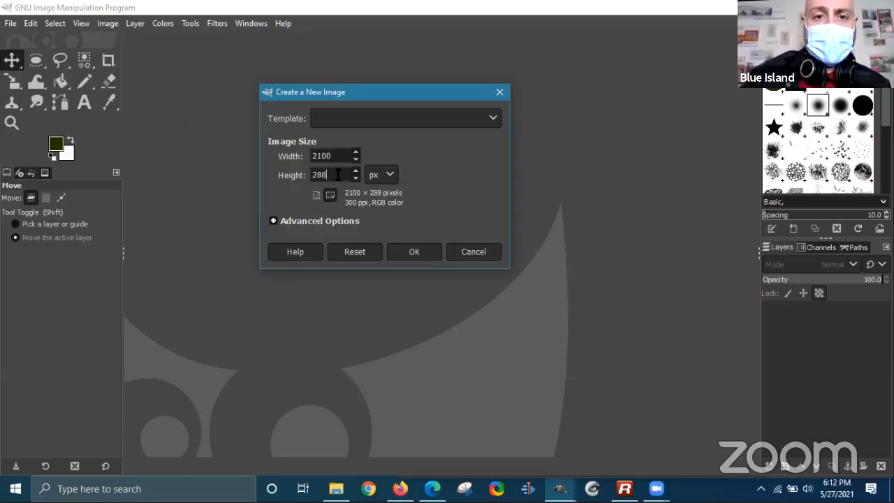
pyautogui.click(425, 251)
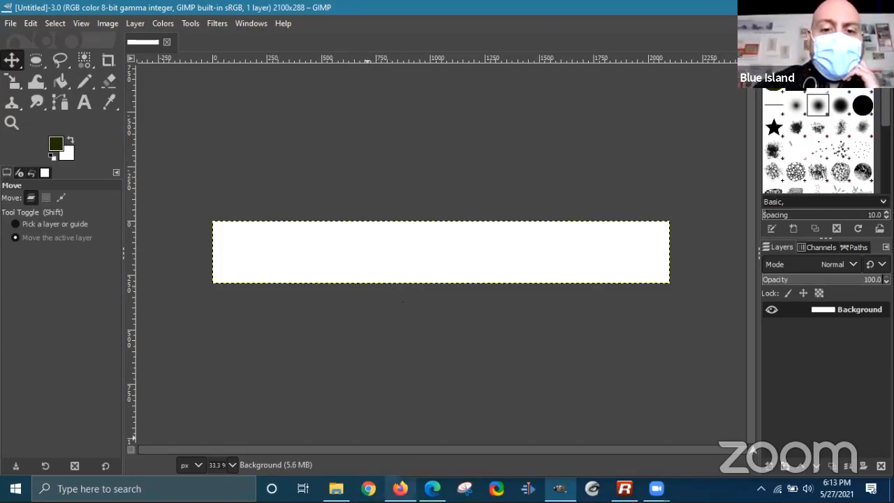
# - In Firefox, search Google for 'graduation background' in a new tab
pyautogui.moveTo(400, 488)
pyautogui.click(400, 440)
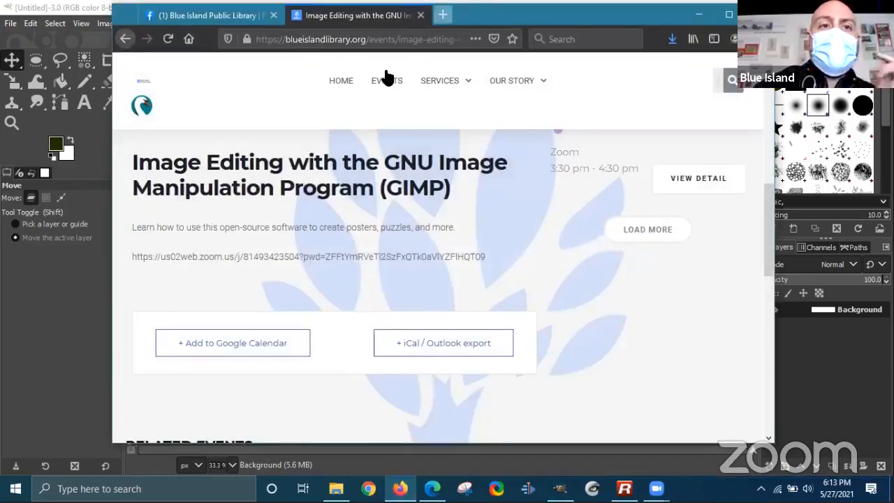
pyautogui.hotkey('ctrl', 't')
pyautogui.write('google.com')
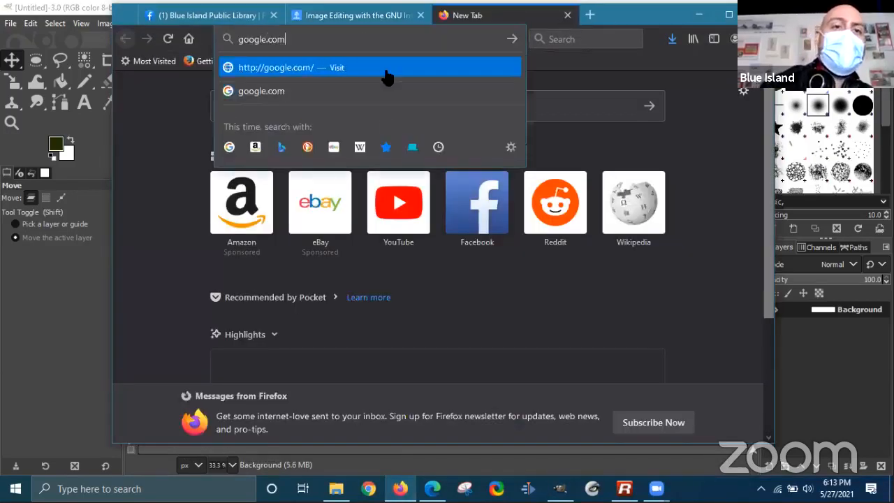
pyautogui.press('Return')
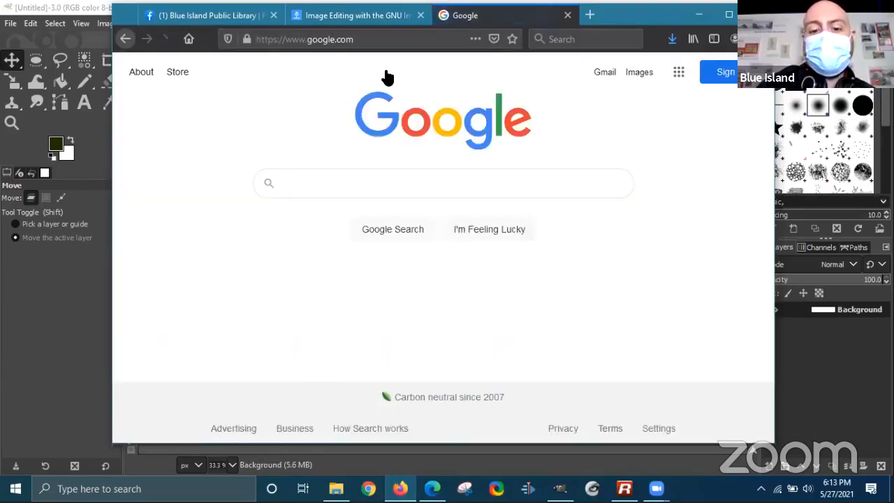
pyautogui.write('gradua')
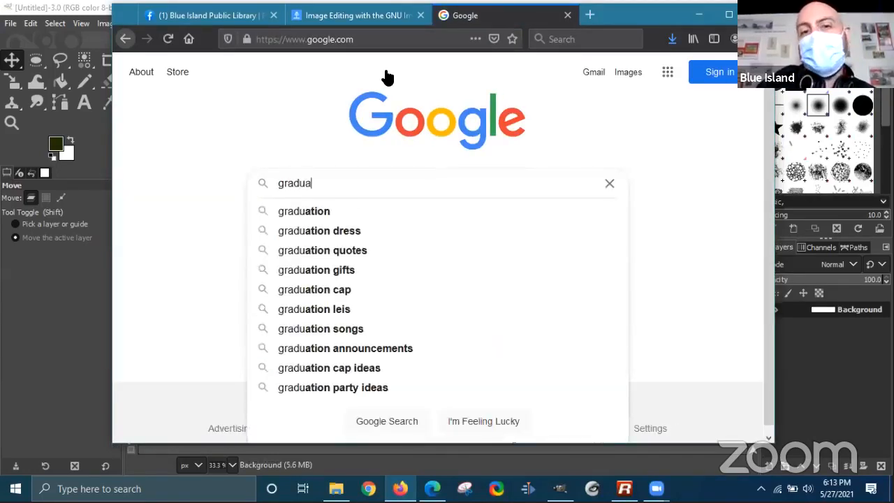
pyautogui.write('tion background')
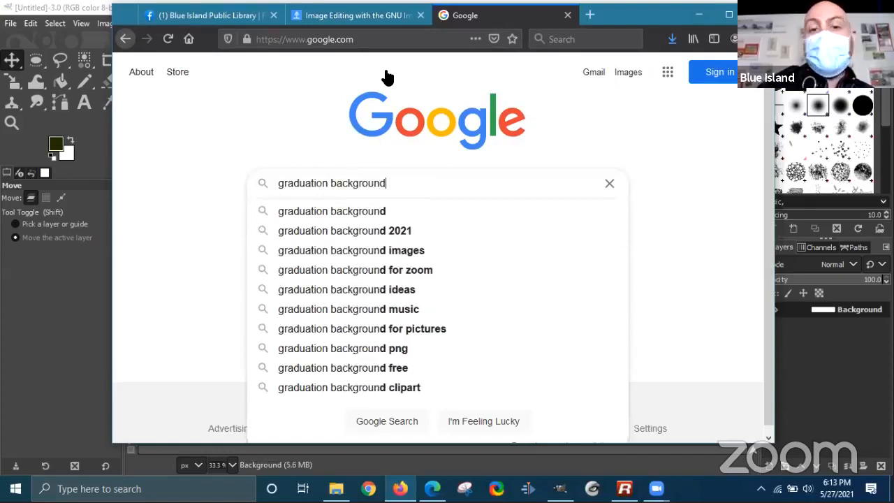
pyautogui.press('Return')
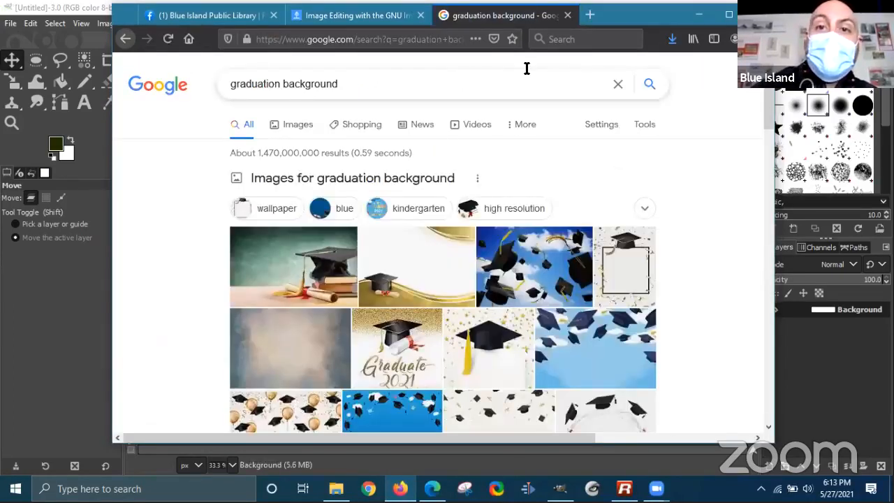
# - Switch to image results limited to Creative Commons licenses
pyautogui.moveTo(581, 20); pyautogui.dragTo(545, 1)
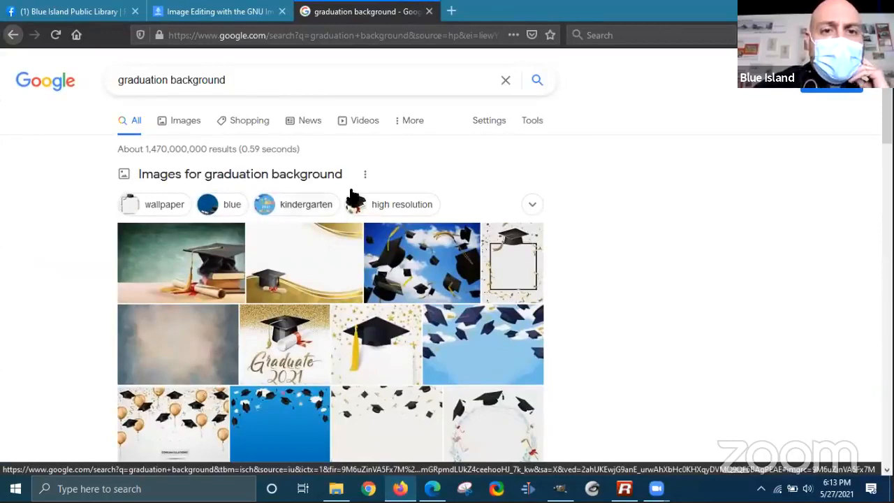
pyautogui.scroll(-3, 483, 188)
pyautogui.scroll(3, 536, 205)
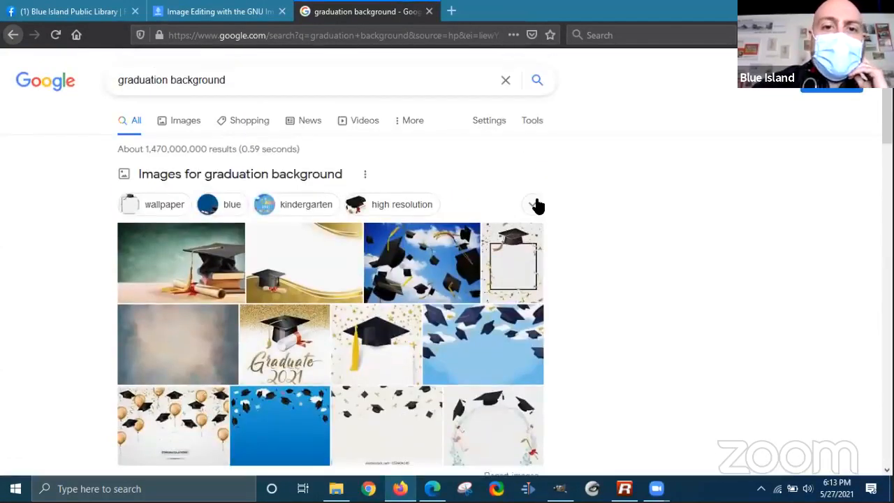
pyautogui.click(549, 120)
pyautogui.click(549, 120)
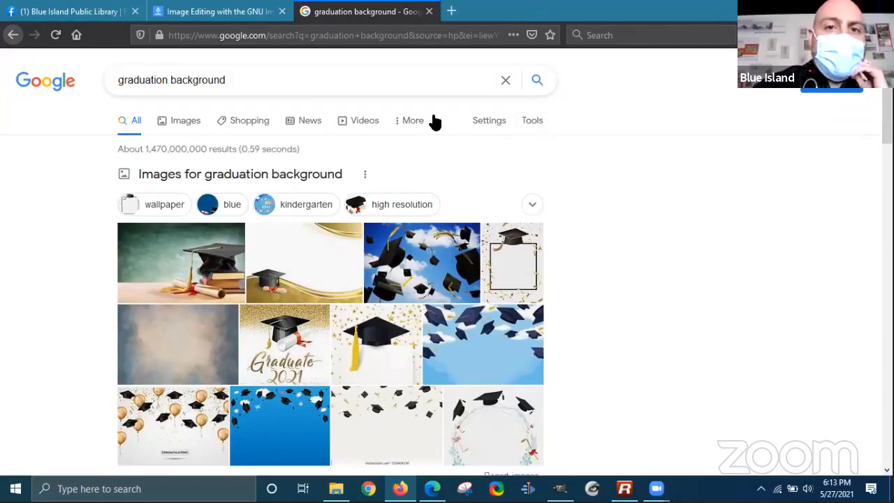
pyautogui.click(432, 121)
pyautogui.click(498, 120)
pyautogui.click(482, 122)
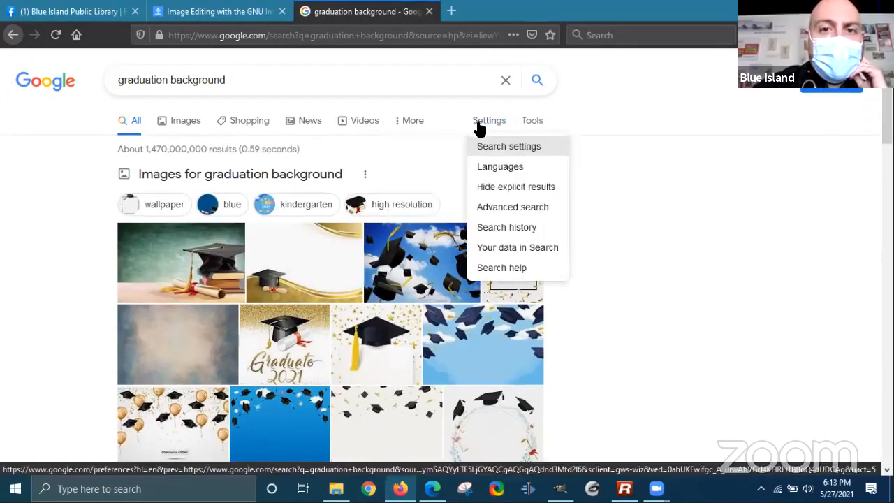
pyautogui.click(466, 115)
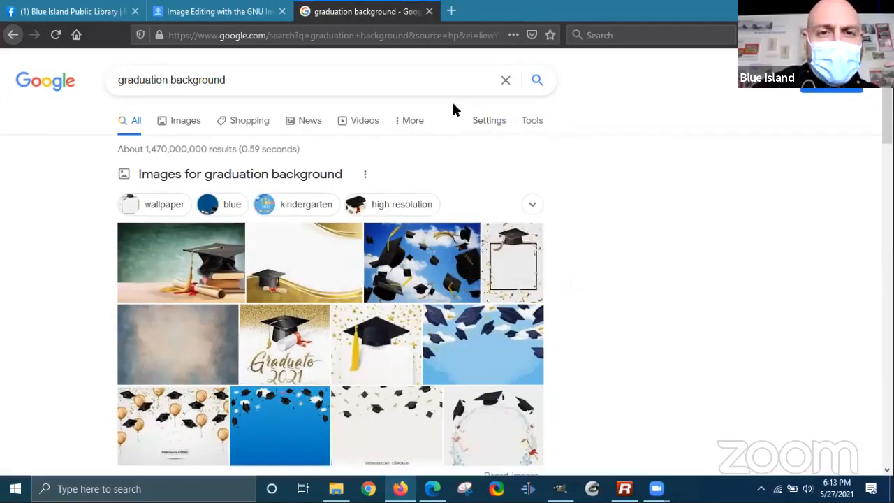
pyautogui.click(526, 124)
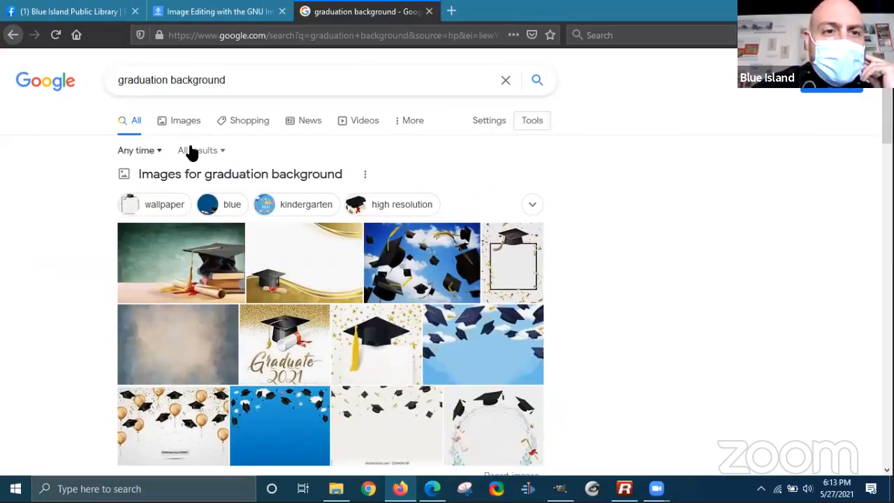
pyautogui.click(183, 122)
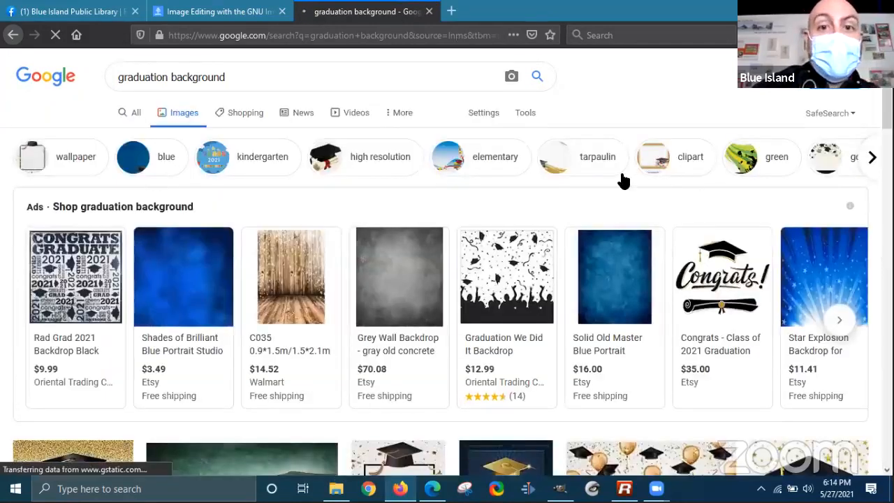
pyautogui.click(522, 117)
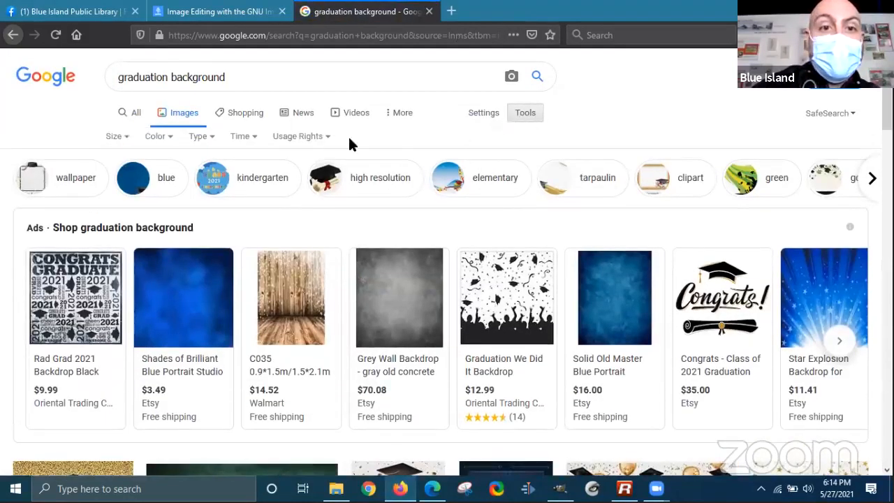
pyautogui.click(326, 139)
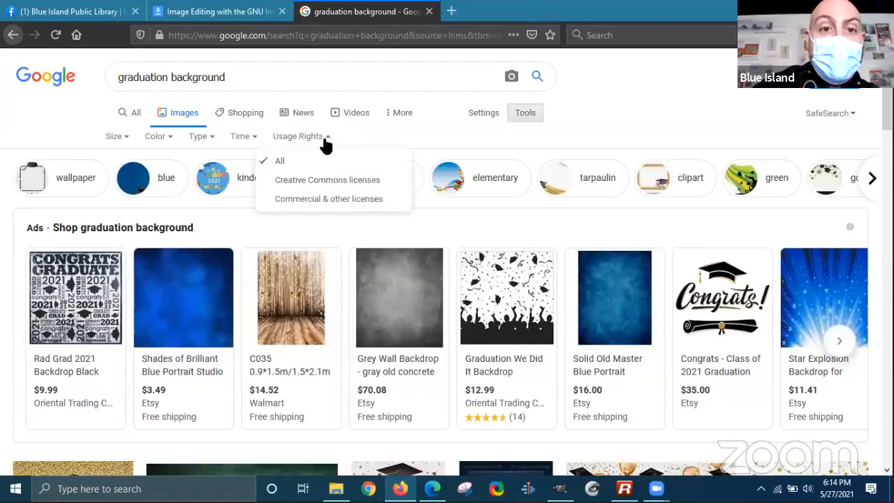
pyautogui.click(306, 183)
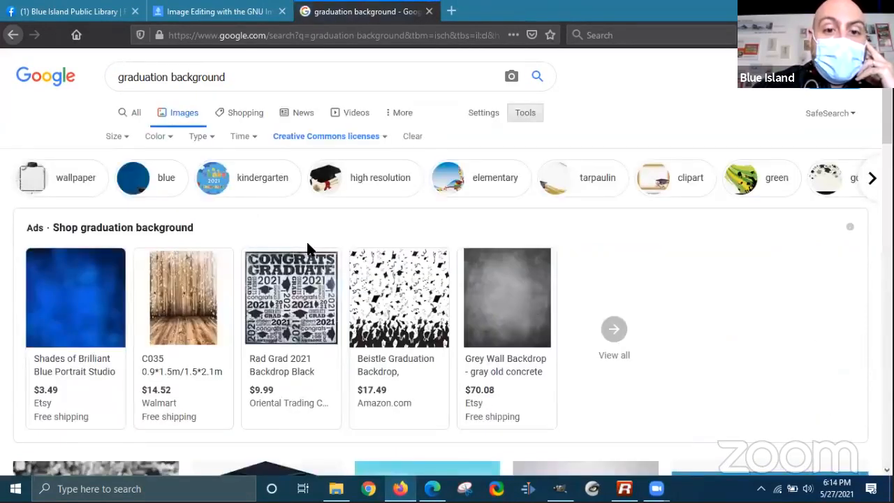
# - Preview the light-blue graduation-hats pattern, then the pink graduation-hats pattern
pyautogui.scroll(-4, 323, 213)
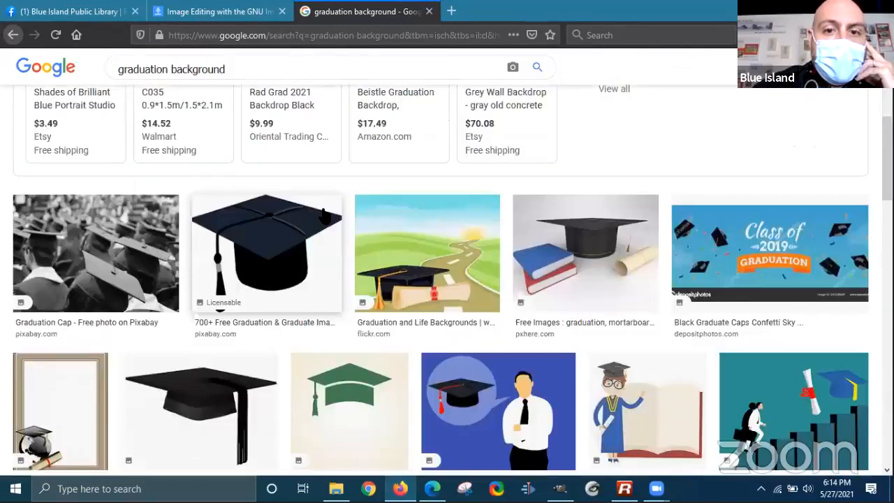
pyautogui.scroll(-2, 333, 215)
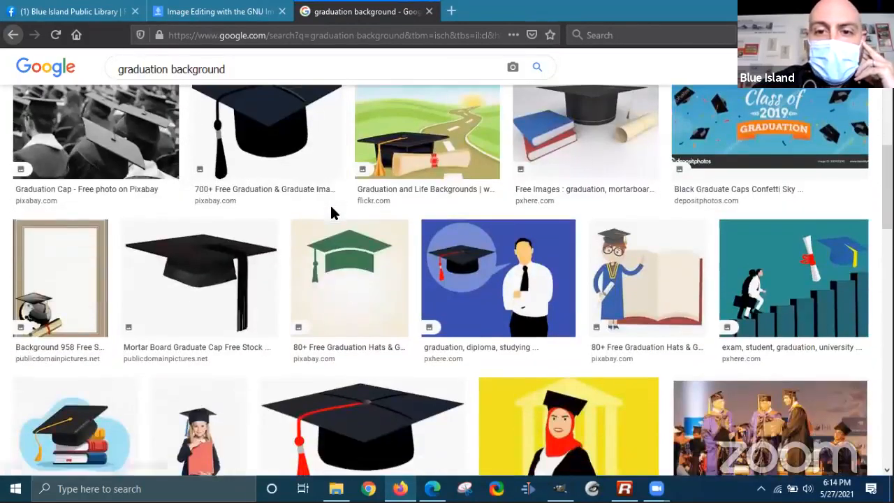
pyautogui.scroll(-4, 332, 214)
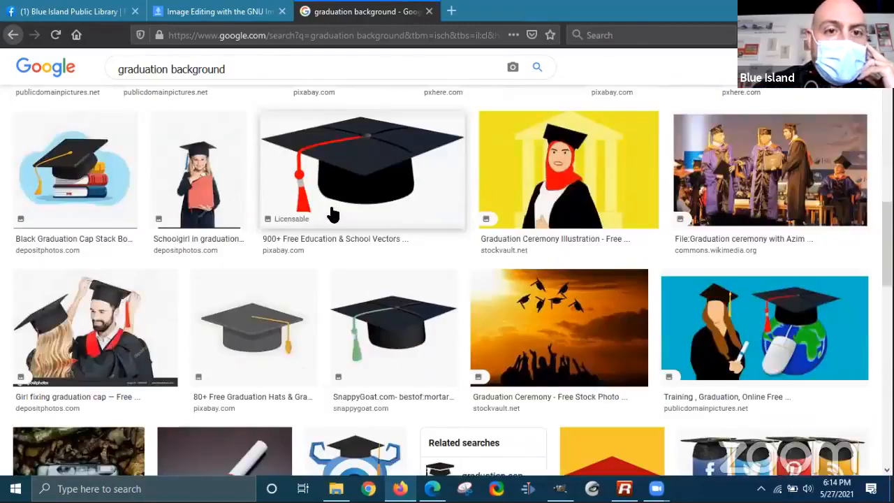
pyautogui.scroll(-3, 334, 214)
pyautogui.scroll(-5, 333, 214)
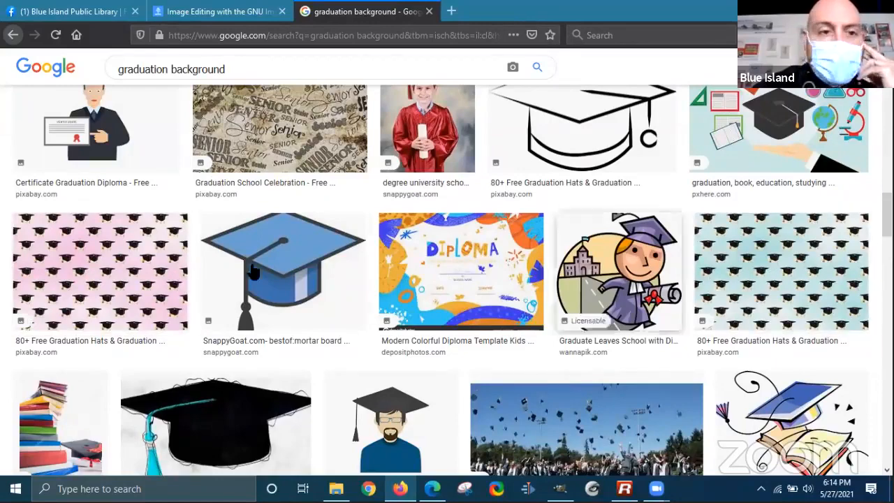
pyautogui.scroll(-4, 401, 256)
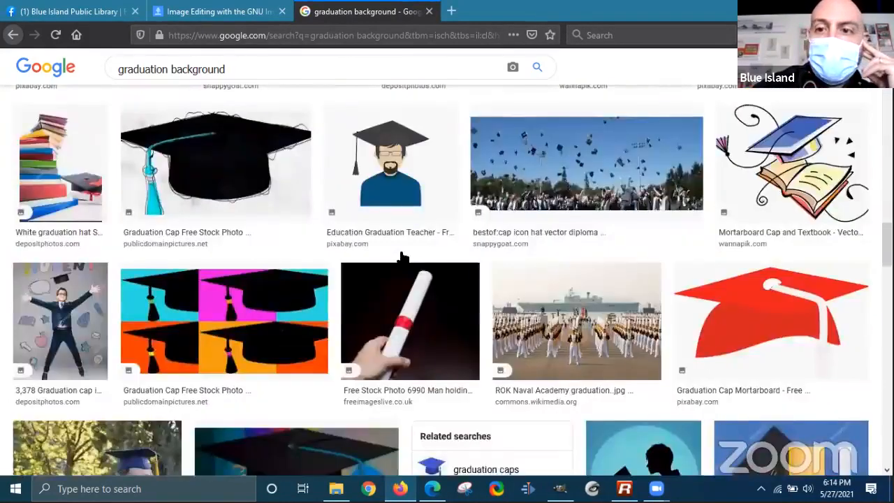
pyautogui.scroll(3, 816, 266)
pyautogui.click(774, 207)
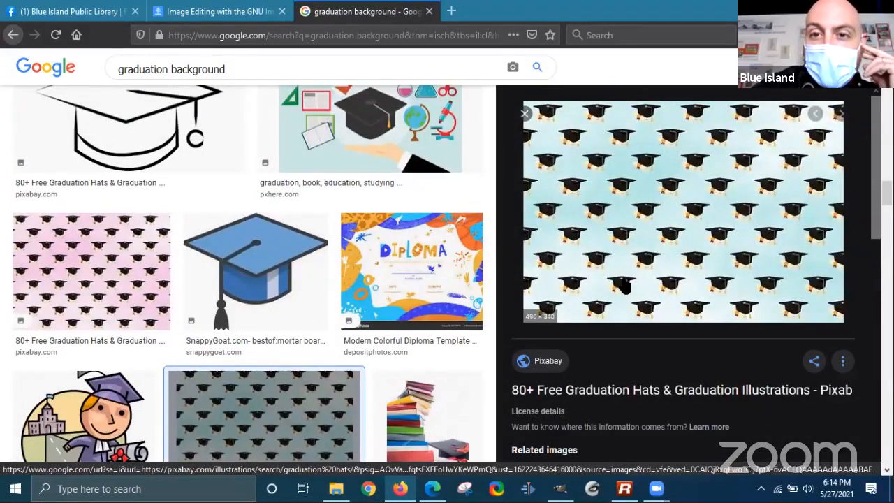
pyautogui.click(53, 275)
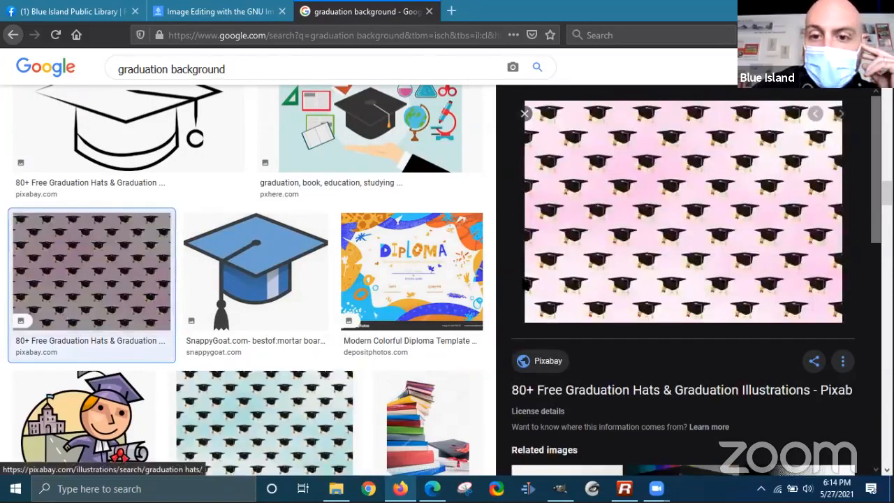
# - Scroll through more results and select 'background' in the search query
pyautogui.scroll(-3, 286, 250)
pyautogui.scroll(-12, 286, 250)
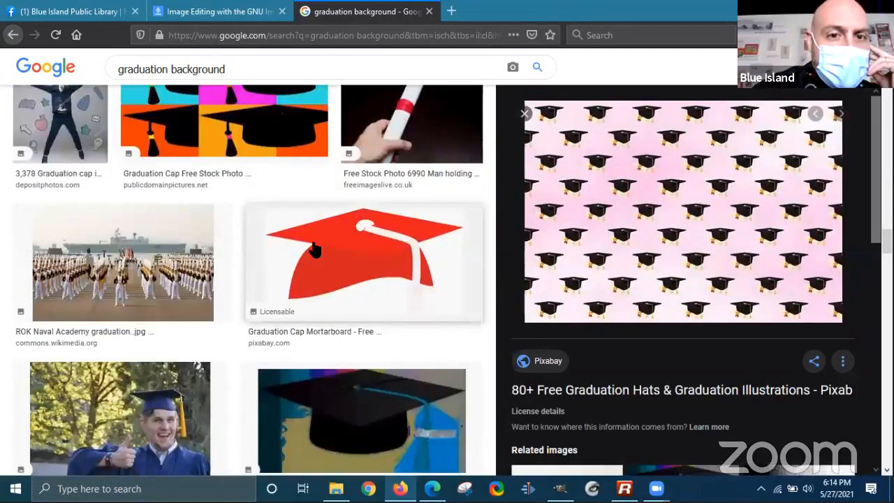
pyautogui.scroll(-1, 314, 250)
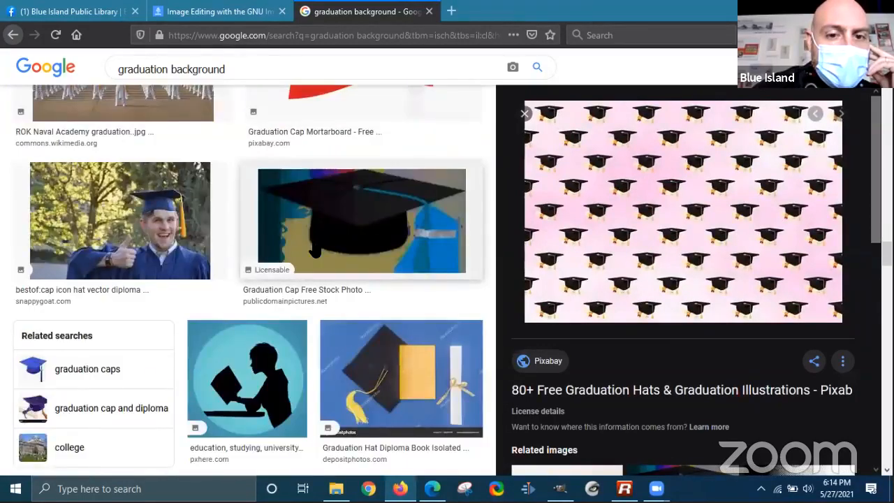
pyautogui.scroll(-6, 314, 250)
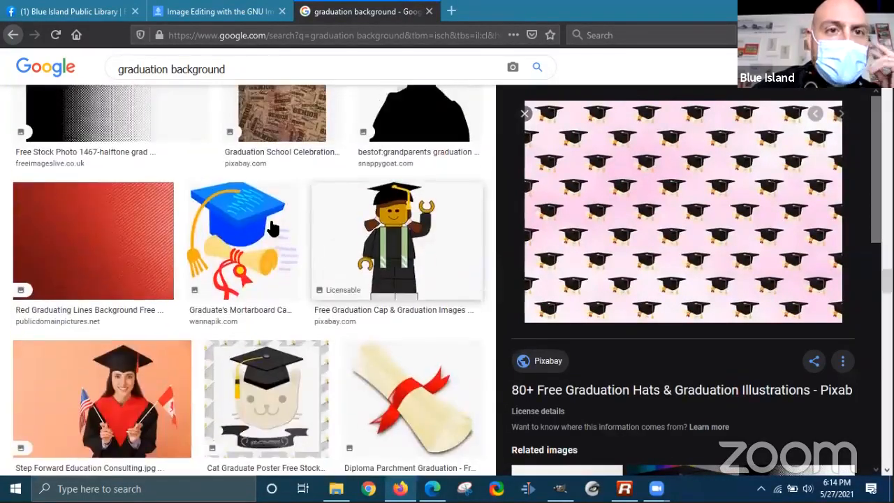
pyautogui.scroll(5, 278, 249)
pyautogui.doubleClick(200, 67)
# - Search images for 'graduation party' limited to large size
pyautogui.write('pa')
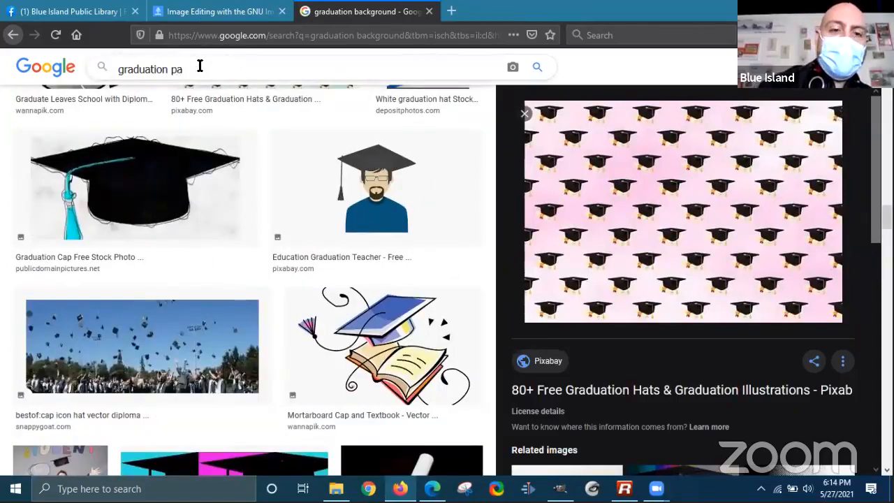
pyautogui.write('rty')
pyautogui.press('Return')
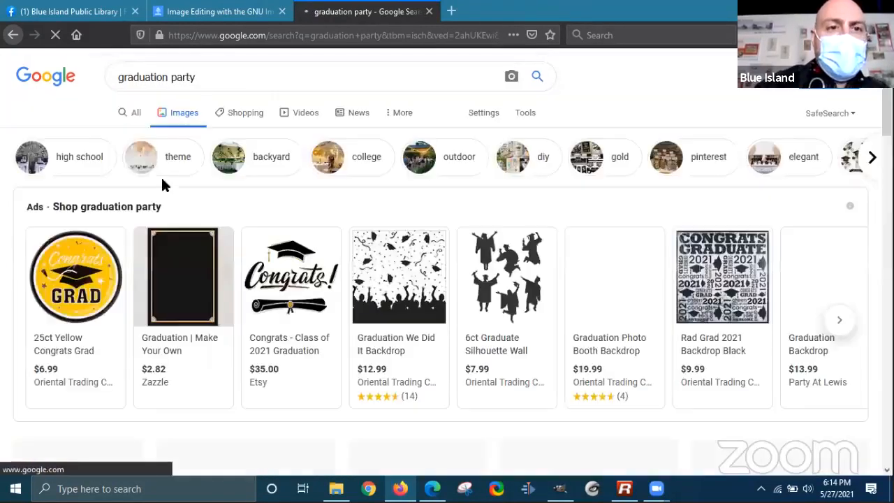
pyautogui.click(526, 116)
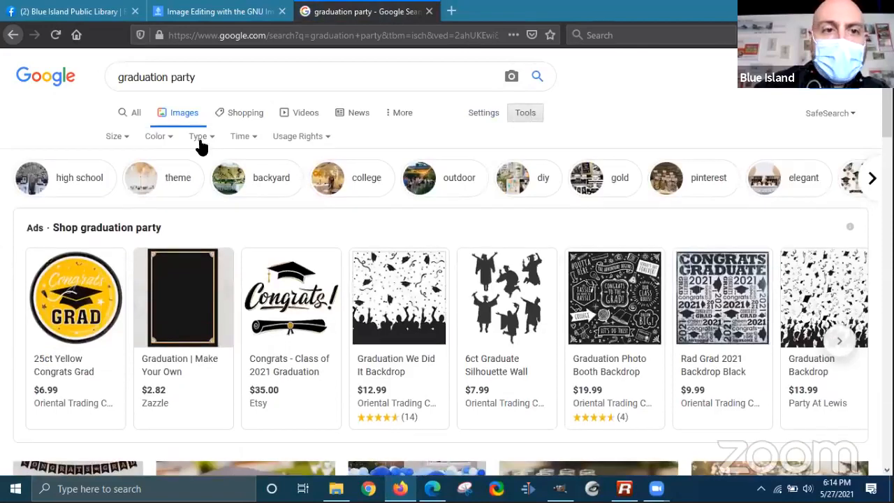
pyautogui.click(116, 136)
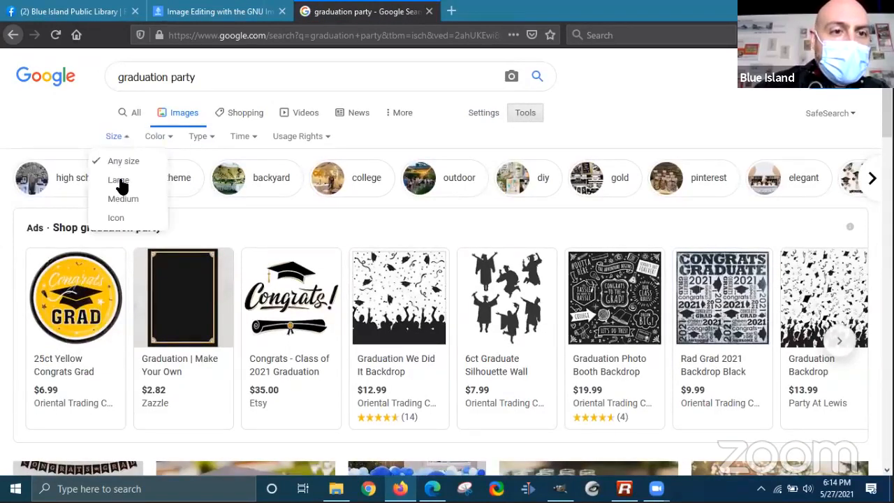
pyautogui.click(140, 214)
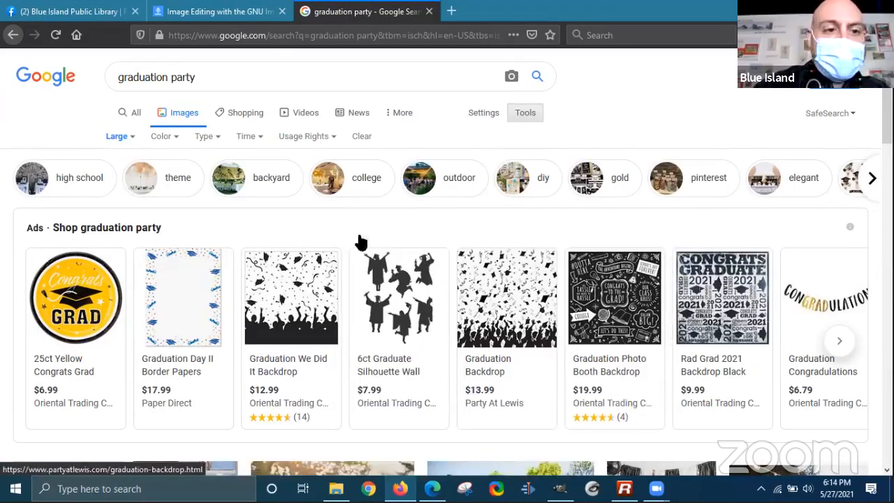
# - Preview the Unique Graduation Party Activities photo of thrown caps
pyautogui.scroll(-5, 361, 241)
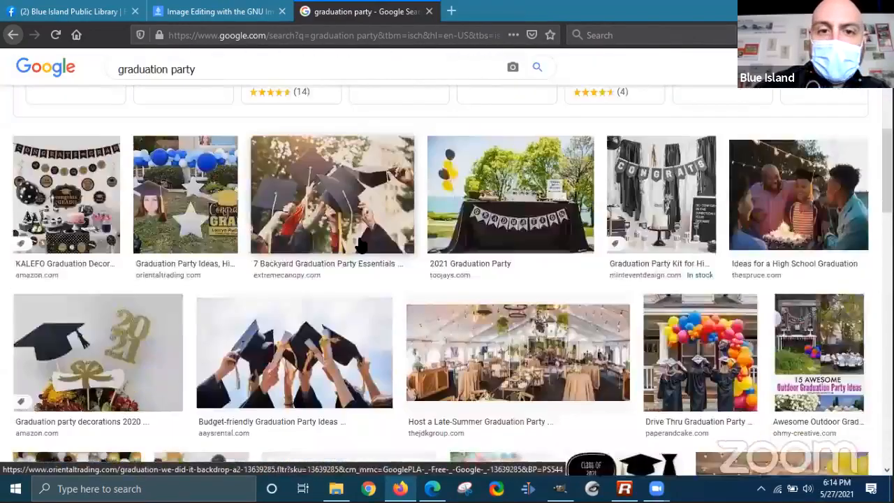
pyautogui.scroll(-6, 360, 241)
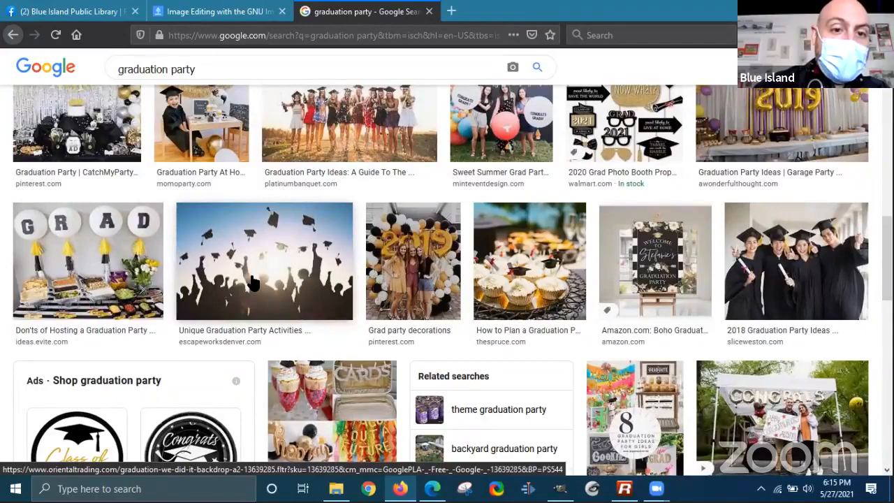
pyautogui.scroll(8, 245, 262)
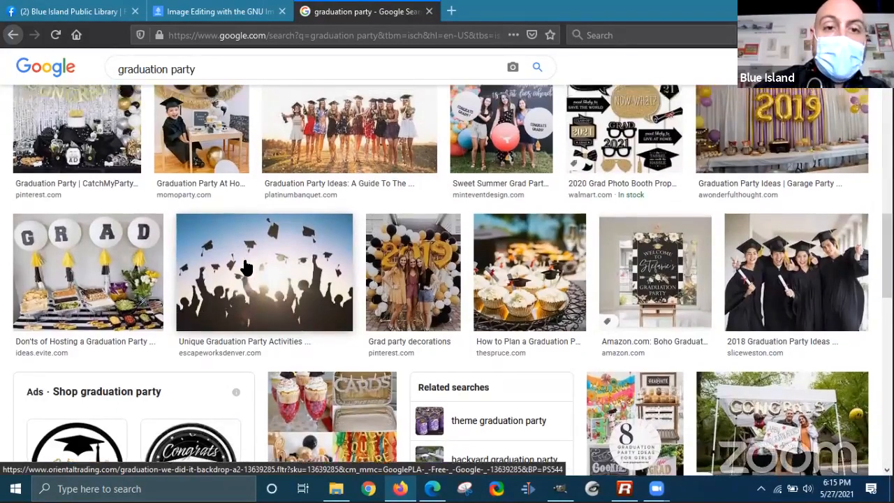
pyautogui.scroll(2, 533, 288)
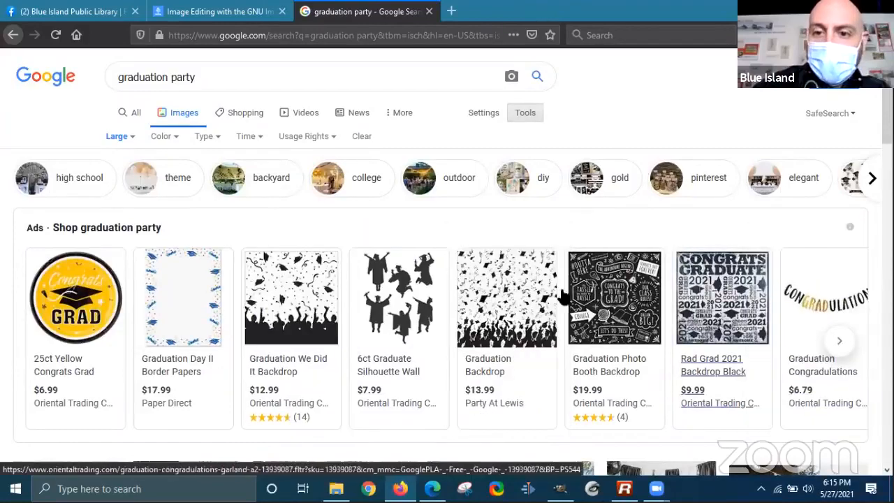
pyautogui.scroll(-2, 302, 274)
pyautogui.scroll(-10, 301, 273)
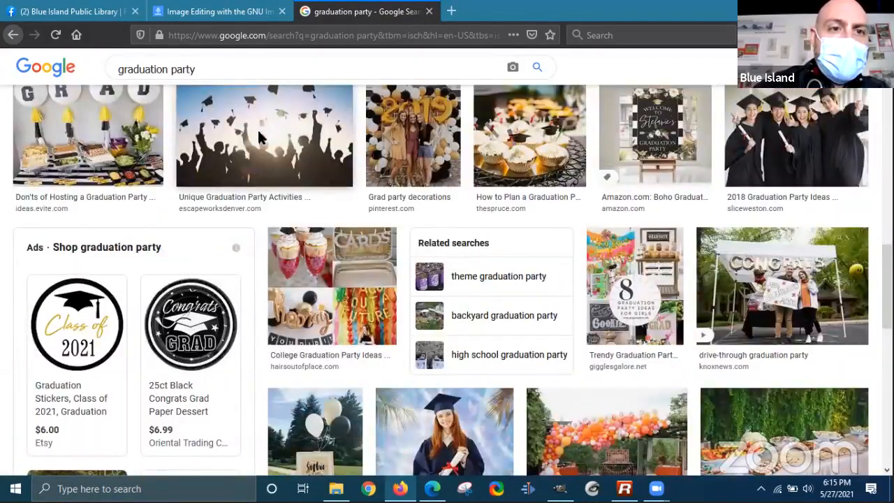
pyautogui.click(260, 138)
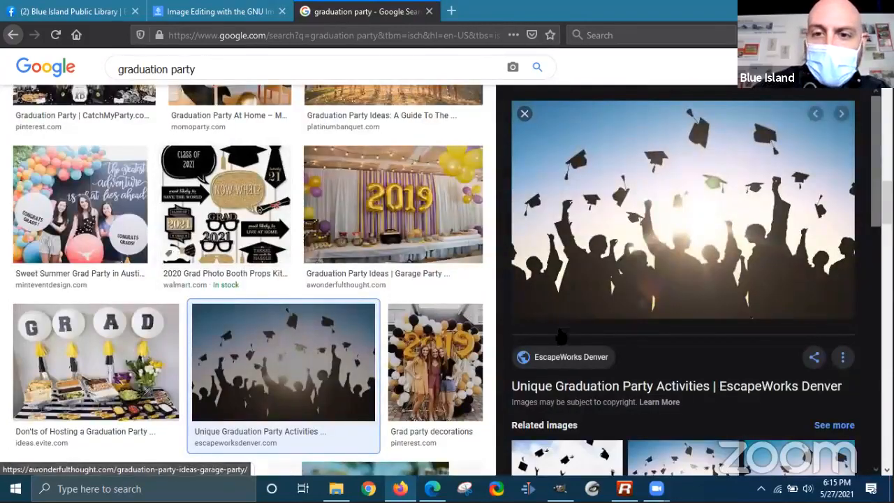
pyautogui.scroll(4, 283, 364)
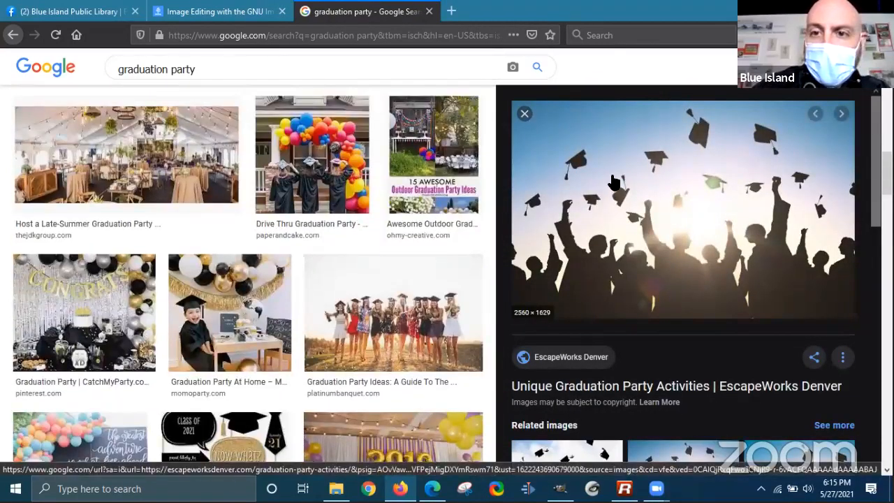
# - Save the thrown-caps photo to the Desktop as graduation_bg.jpg and return to GIMP
pyautogui.rightClick(613, 182)
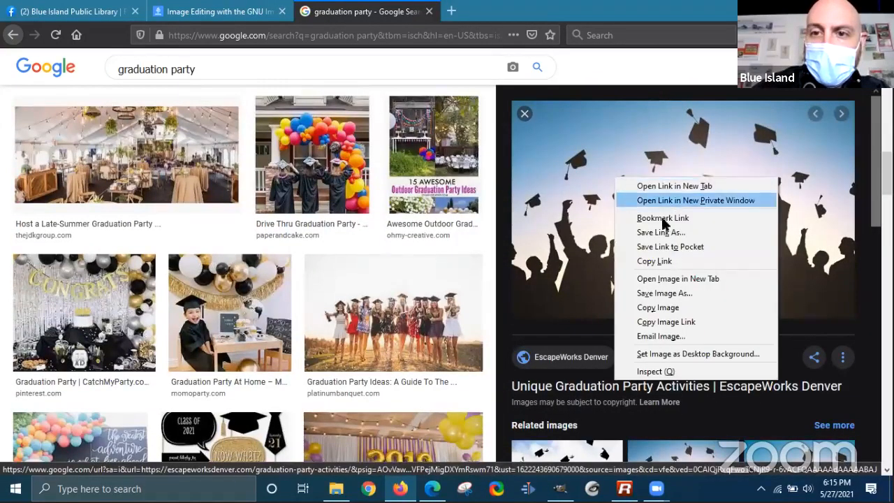
pyautogui.click(665, 293)
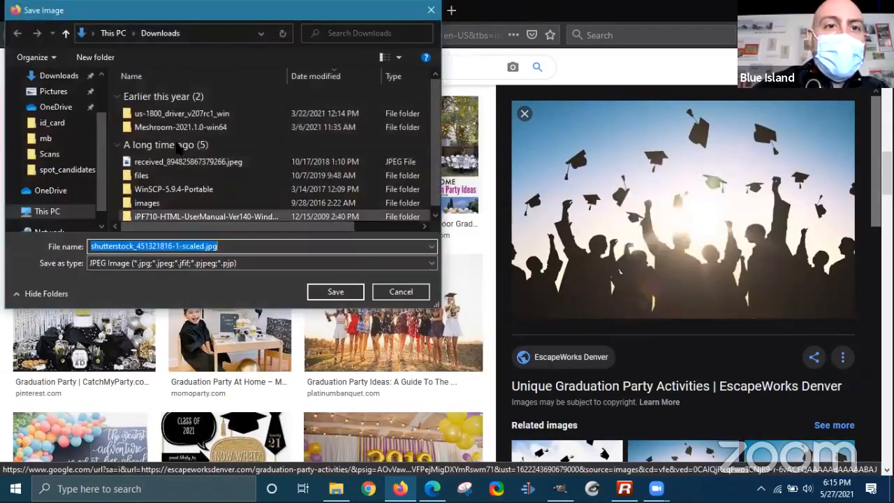
pyautogui.scroll(2, 54, 123)
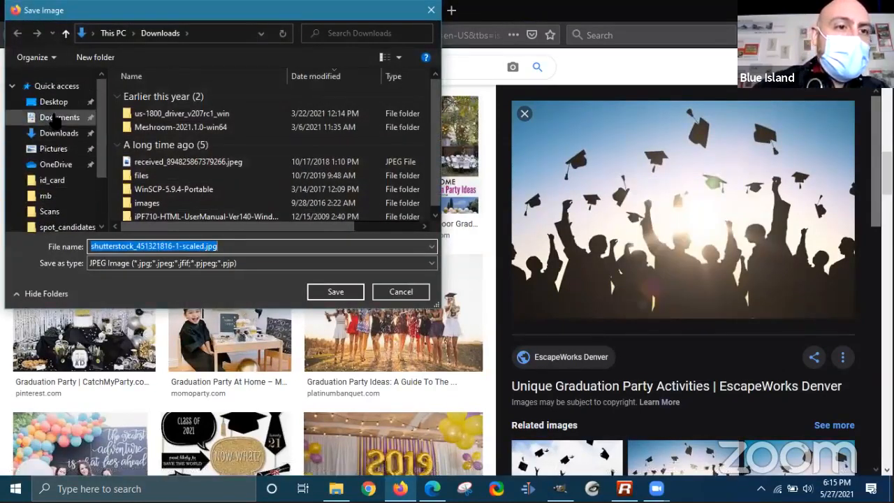
pyautogui.click(53, 101)
pyautogui.click(221, 246)
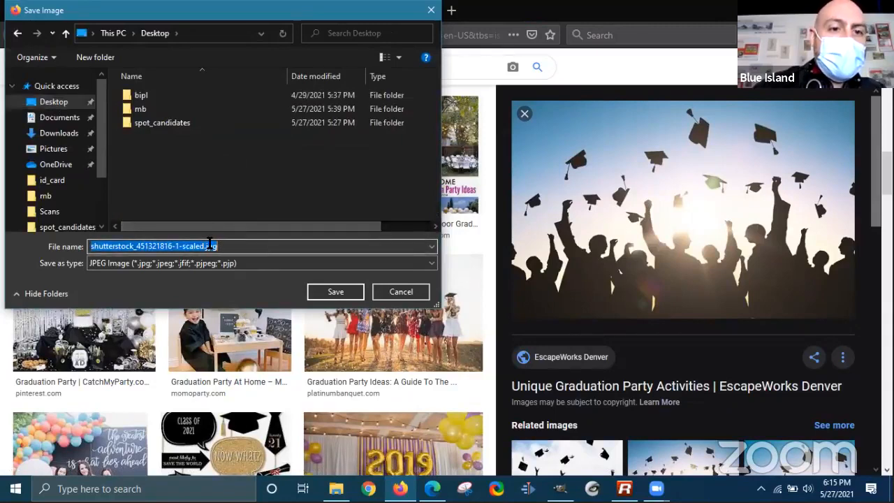
pyautogui.click(207, 246)
pyautogui.moveTo(204, 245); pyautogui.dragTo(9, 253)
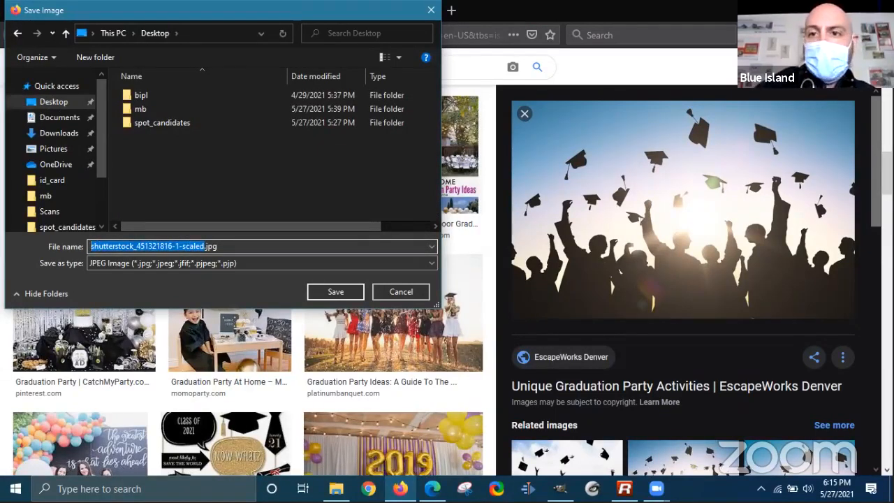
pyautogui.write('gaadu')
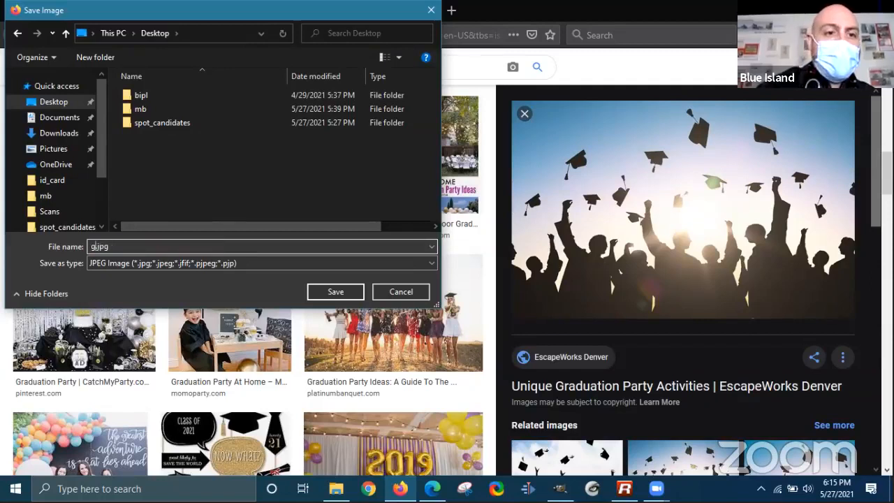
pyautogui.write('ation_b')
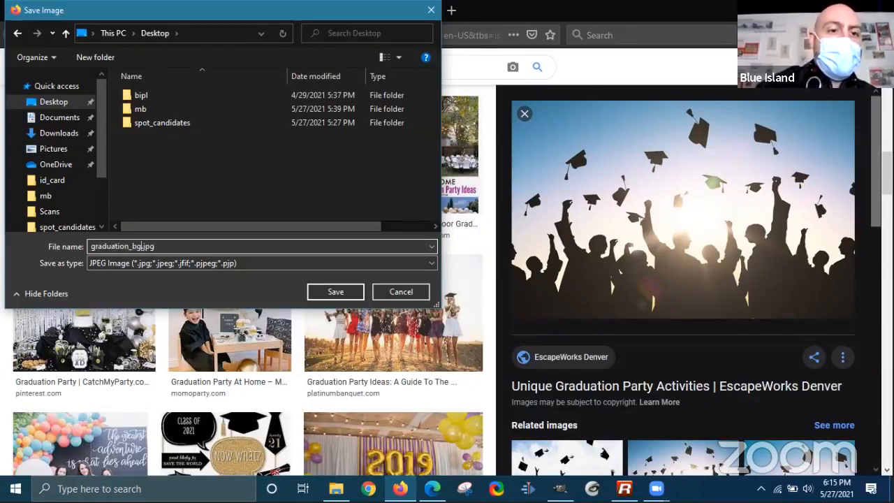
pyautogui.write('g')
pyautogui.press('Return')
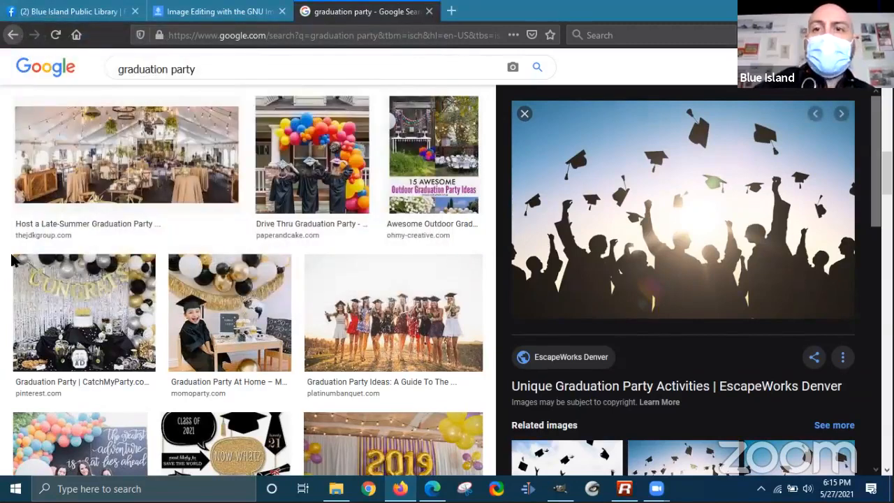
pyautogui.hotkey('alt', 'Tab')
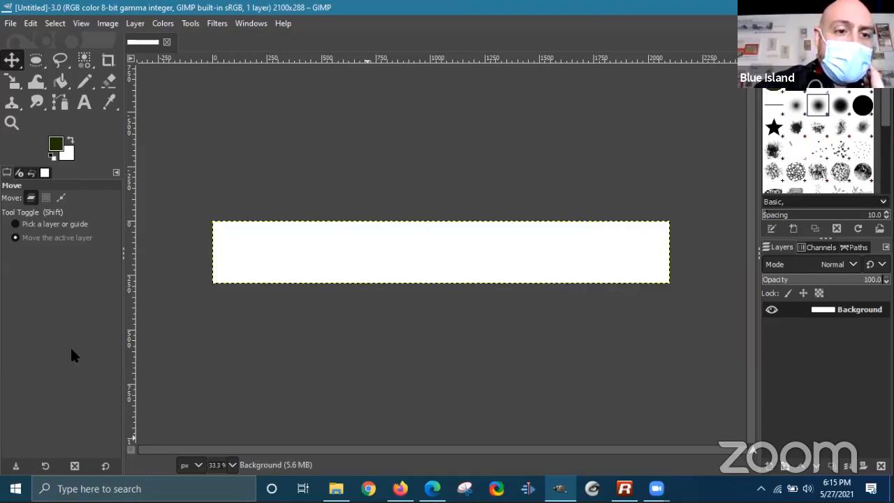
# - Restore and reposition the window, then trial-shrink the photo layer and reset it to 2560×1629
pyautogui.press('super+Down')
pyautogui.moveTo(528, 77); pyautogui.dragTo(366, 32)
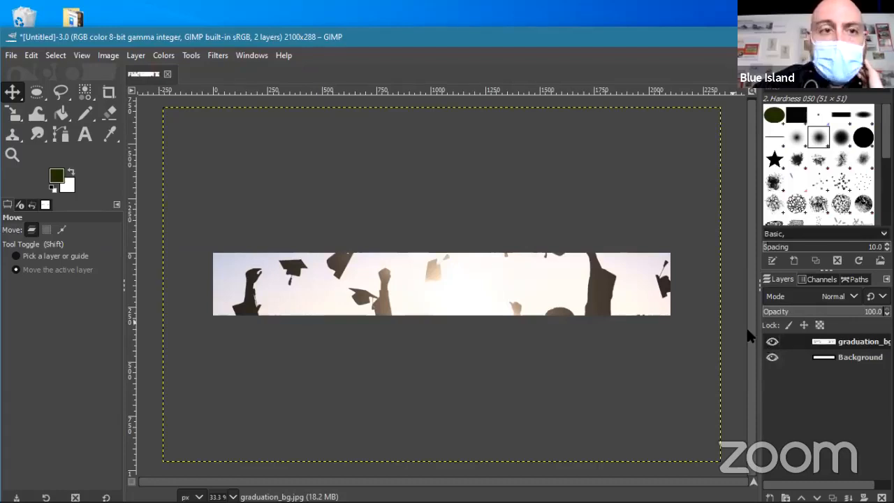
pyautogui.click(12, 121)
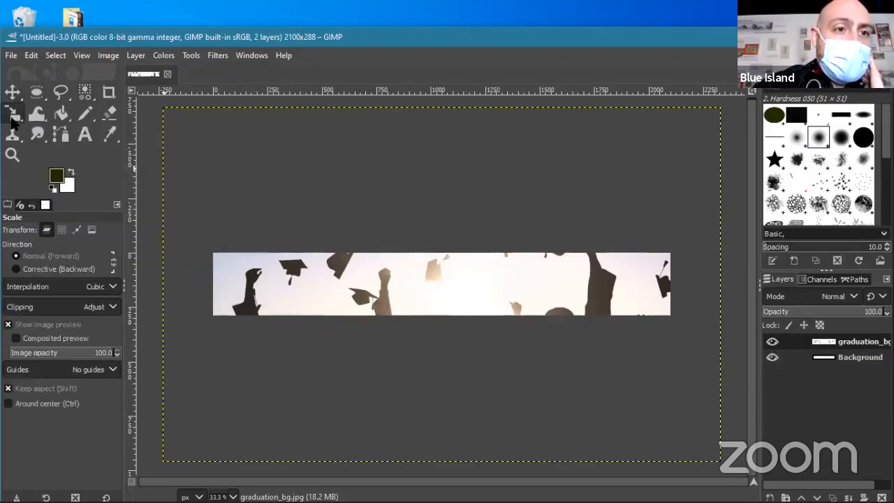
pyautogui.click(256, 266)
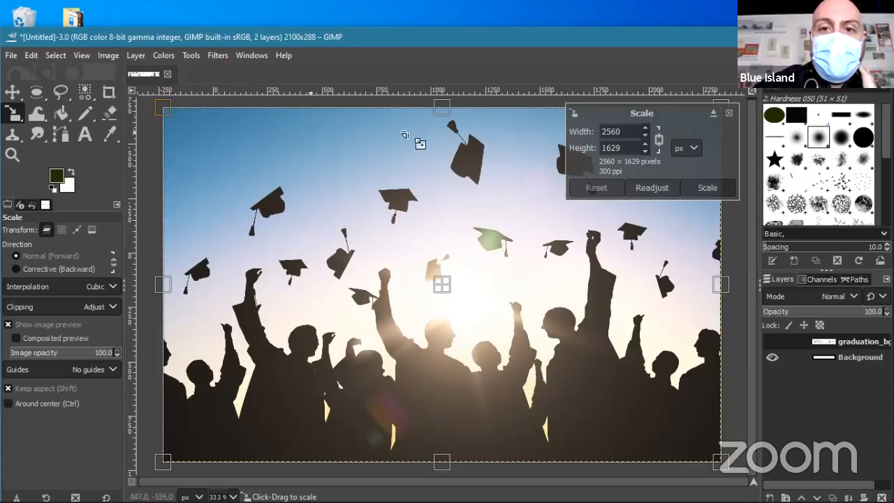
pyautogui.moveTo(451, 115); pyautogui.dragTo(423, 171)
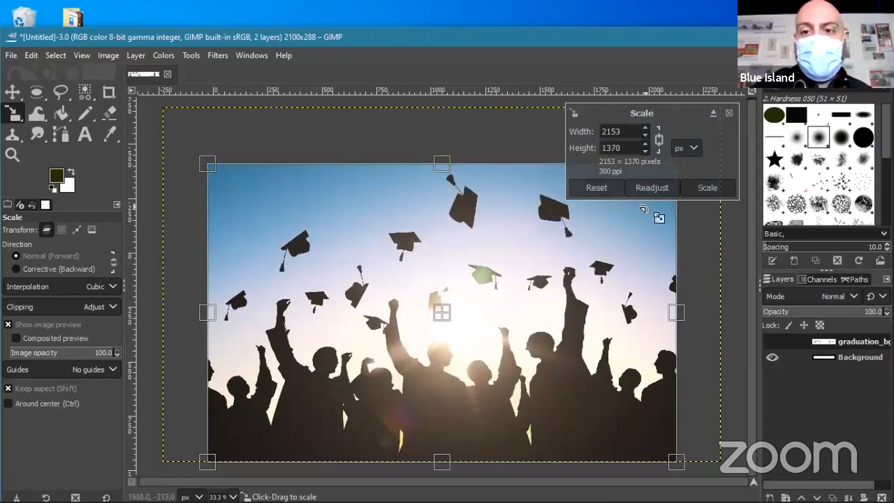
pyautogui.click(613, 187)
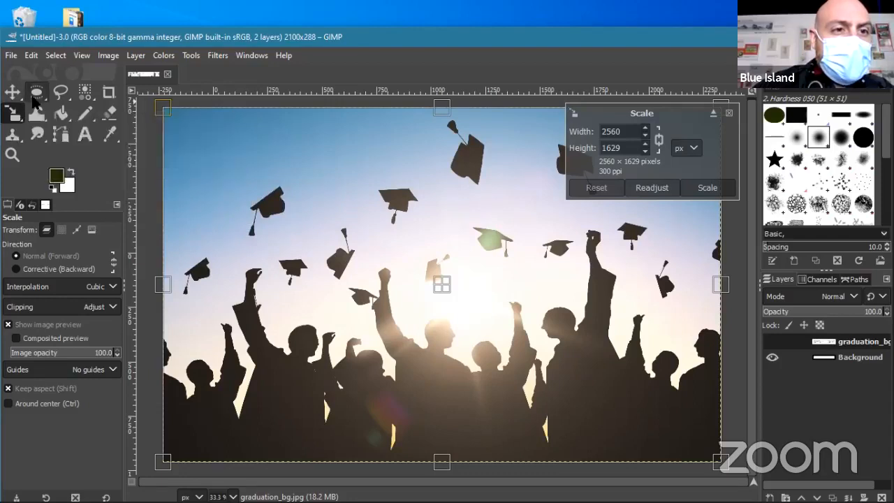
# - Nudge the photo layer slightly down and left within the banner
pyautogui.click(110, 93)
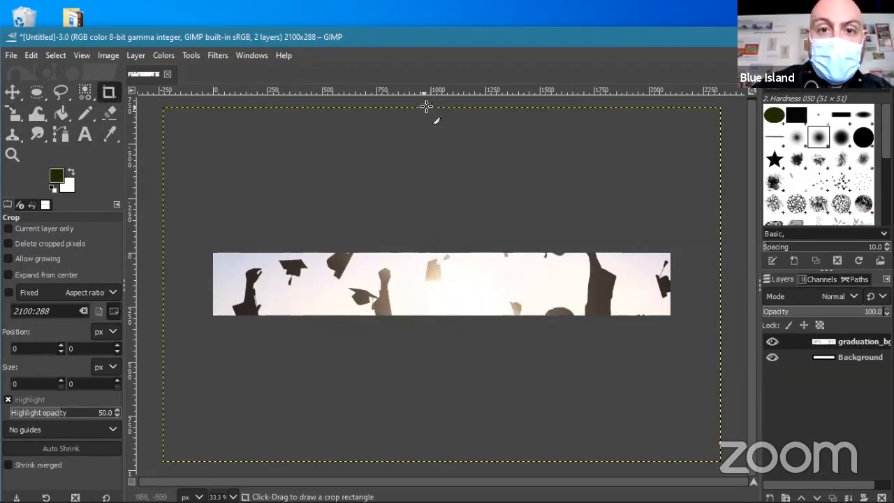
pyautogui.click(476, 292)
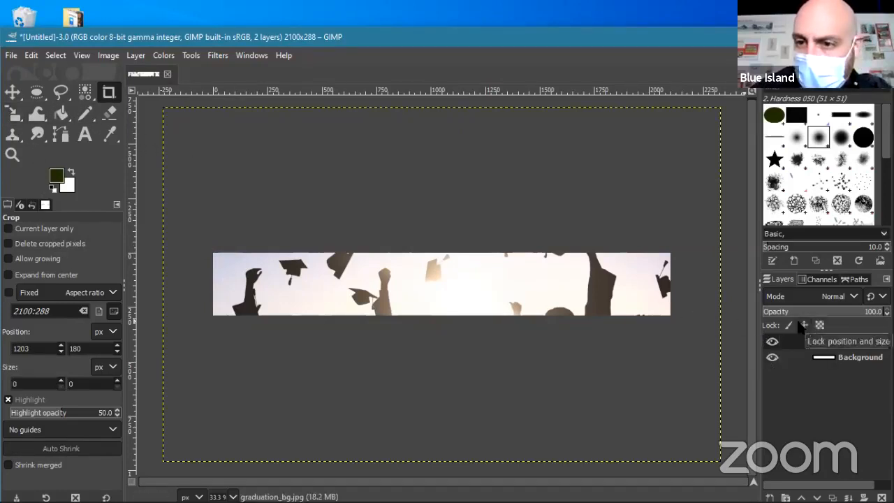
pyautogui.click(12, 92)
pyautogui.moveTo(448, 299)
pyautogui.mouseDown()
pyautogui.moveTo(436, 362)
pyautogui.moveTo(391, 371)
pyautogui.moveTo(442, 292)
pyautogui.mouseUp()
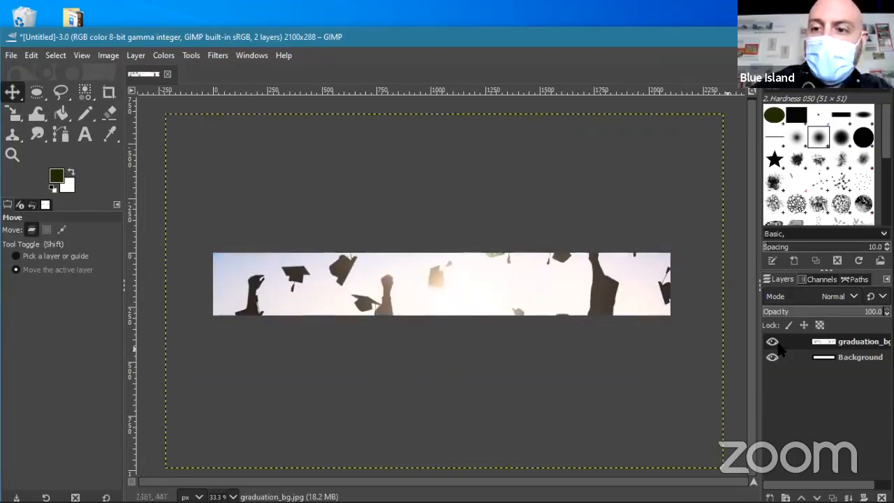
pyautogui.click(136, 56)
pyautogui.click(135, 56)
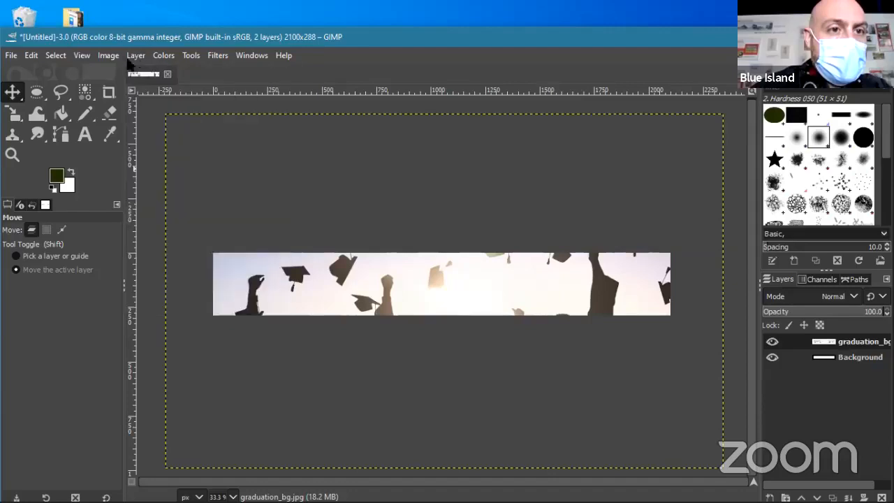
# - Crop the banner to 945×288, then undo the crop back to 2100×288
pyautogui.click(108, 94)
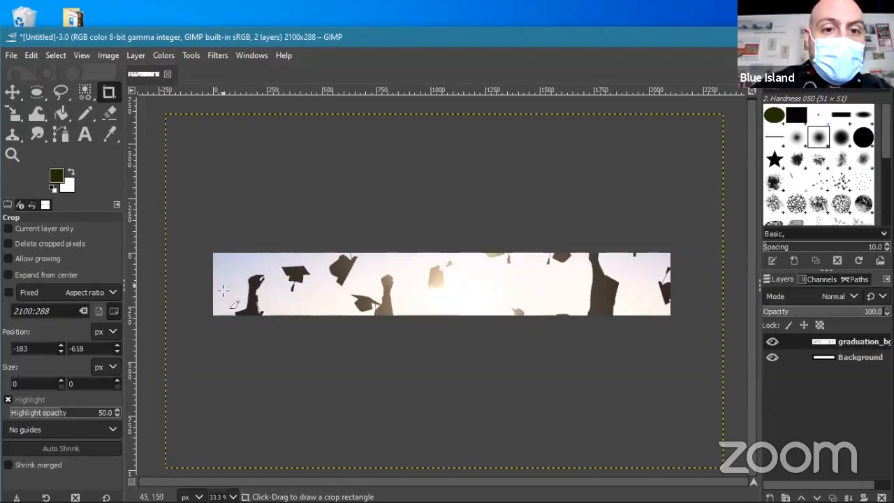
pyautogui.moveTo(220, 338)
pyautogui.mouseDown()
pyautogui.moveTo(528, 443)
pyautogui.moveTo(694, 406)
pyautogui.mouseUp()
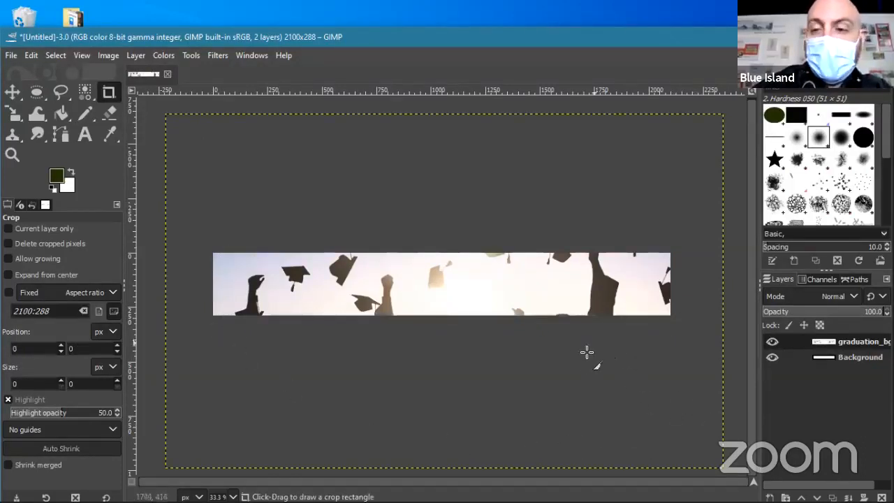
pyautogui.moveTo(649, 172); pyautogui.dragTo(374, 236)
pyautogui.moveTo(404, 285); pyautogui.dragTo(452, 339)
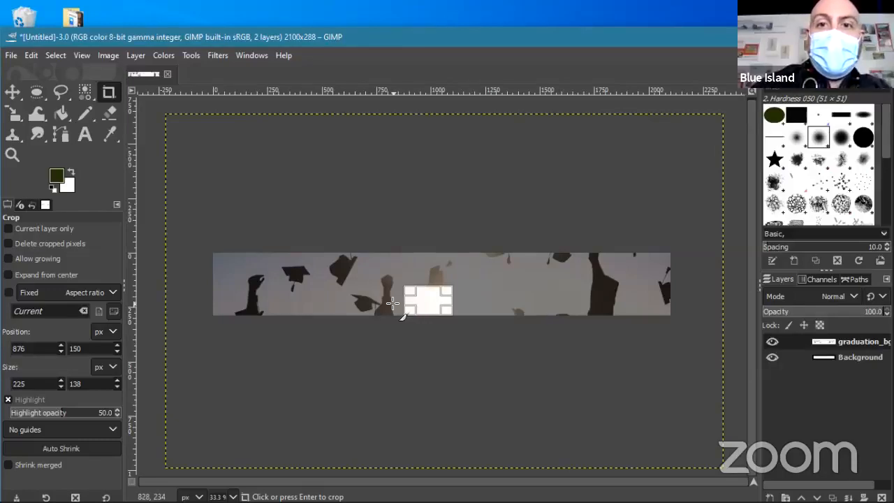
pyautogui.moveTo(411, 294); pyautogui.dragTo(236, 257)
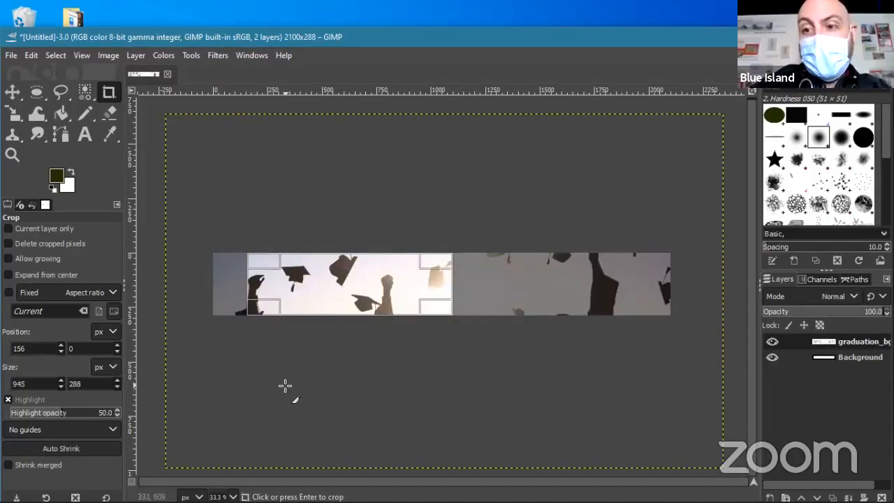
pyautogui.press('Return')
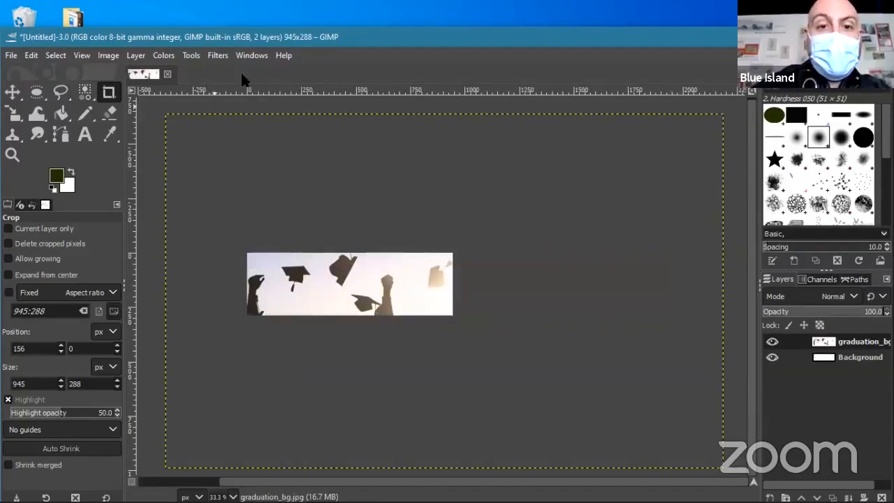
pyautogui.hotkey('ctrl', 'z')
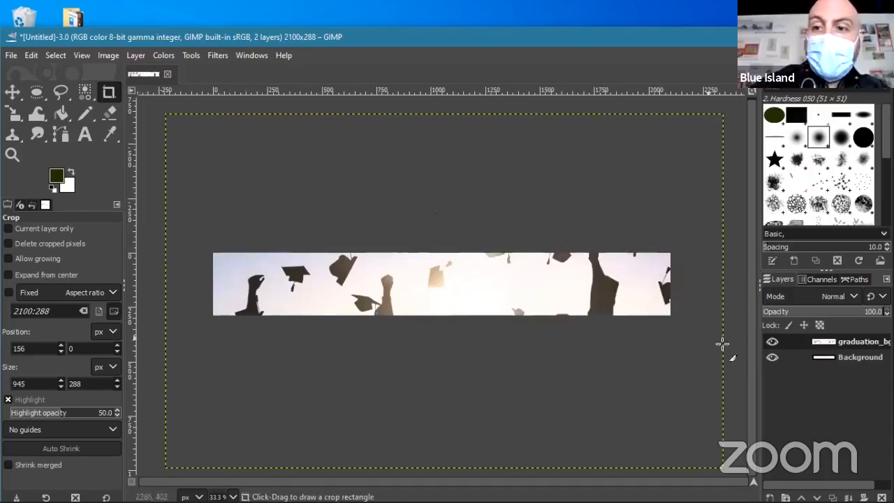
# - Choose the Crop tool from Tools > Transform Tools
pyautogui.click(222, 55)
pyautogui.moveTo(192, 56)
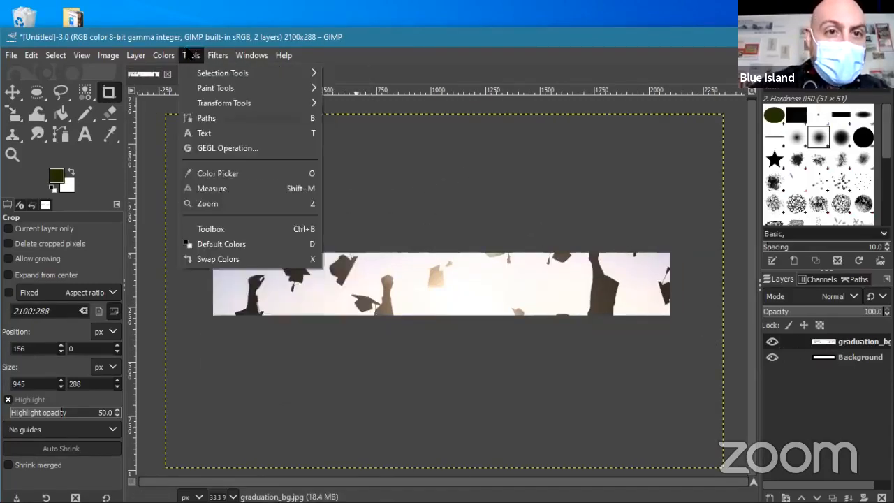
pyautogui.moveTo(224, 103)
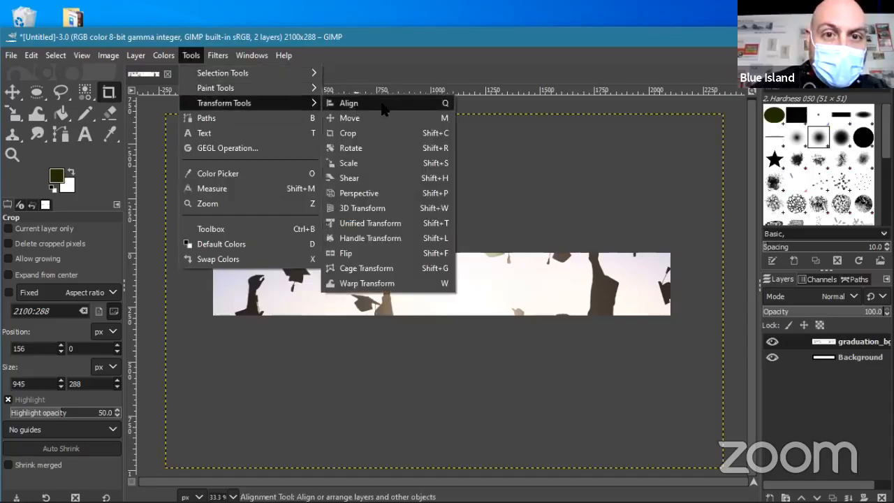
pyautogui.click(384, 136)
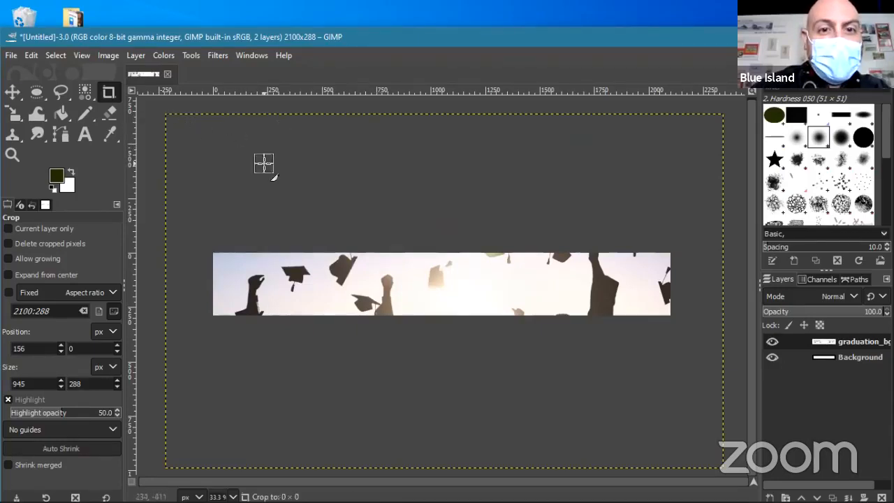
# - Move the photo layer vertically back near its original placement, toggling its visibility to compare
pyautogui.click(12, 92)
pyautogui.moveTo(405, 282); pyautogui.dragTo(417, 218)
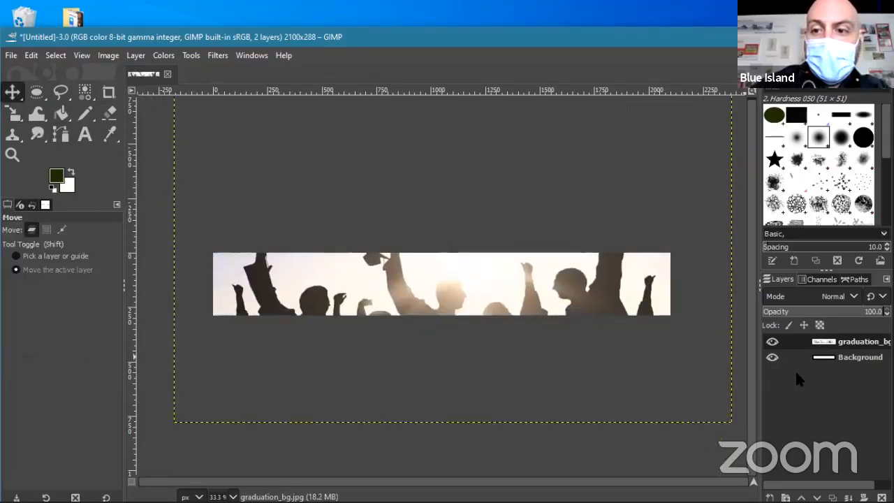
pyautogui.click(772, 342)
pyautogui.click(772, 342)
pyautogui.moveTo(457, 279); pyautogui.dragTo(450, 307)
# - Trial-scale the photo to 1982×1261 and shift it, then undo the moves and scale
pyautogui.click(13, 114)
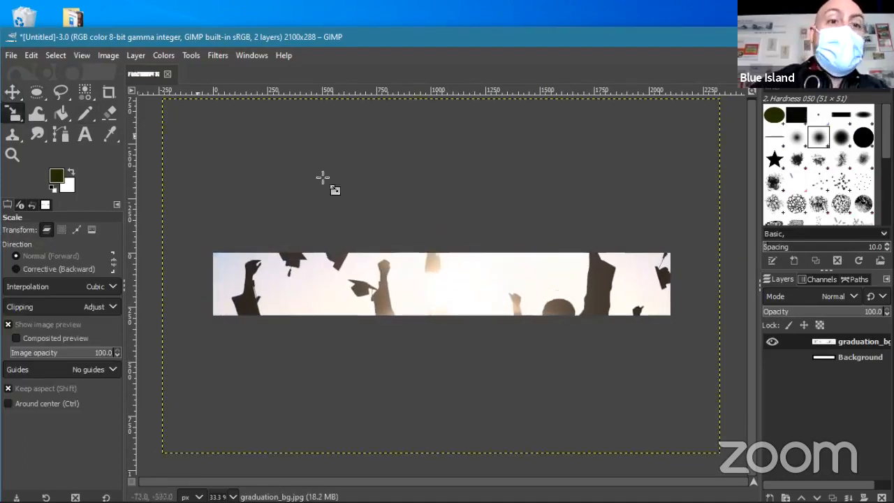
pyautogui.moveTo(175, 110); pyautogui.dragTo(270, 212)
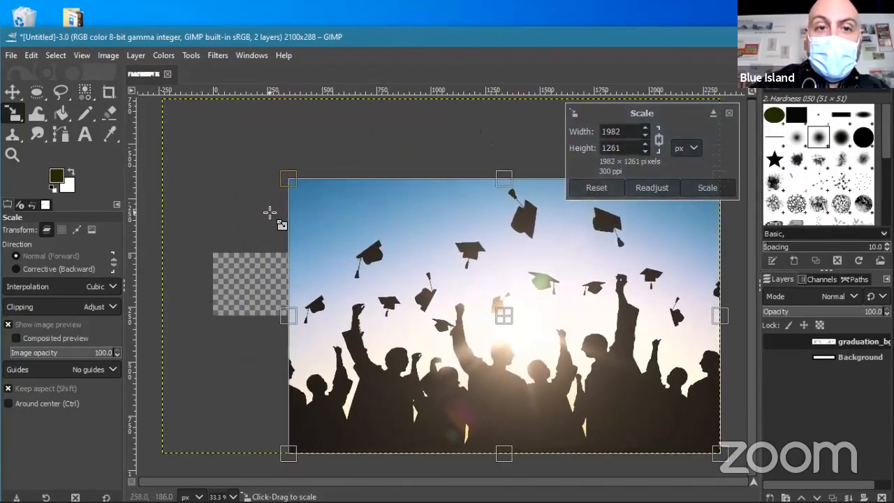
pyautogui.click(12, 92)
pyautogui.moveTo(533, 285); pyautogui.dragTo(455, 276)
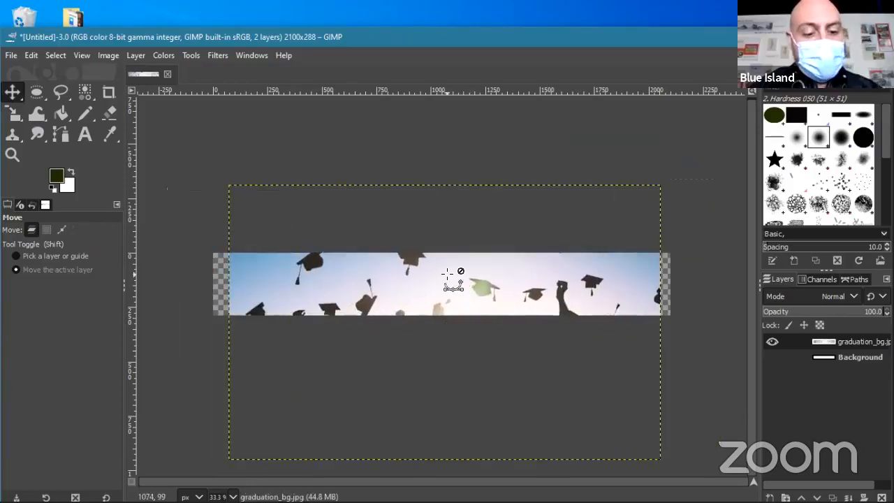
pyautogui.hotkey('ctrl', 'z')
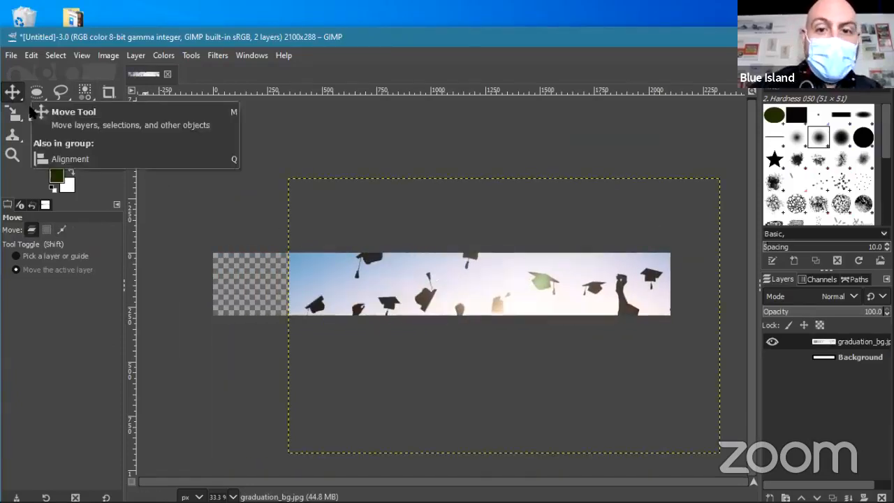
pyautogui.moveTo(494, 313); pyautogui.dragTo(421, 281)
pyautogui.hotkey('ctrl', 'z')
pyautogui.hotkey('ctrl', 'z')
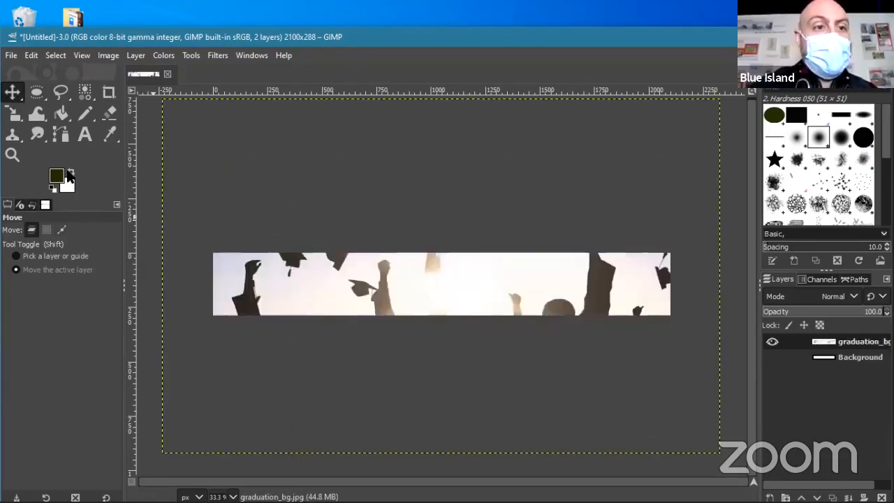
# - Scale the photo to 2352×1497 and position it so sky and caps fill the banner
pyautogui.click(13, 114)
pyautogui.moveTo(165, 104); pyautogui.dragTo(207, 143)
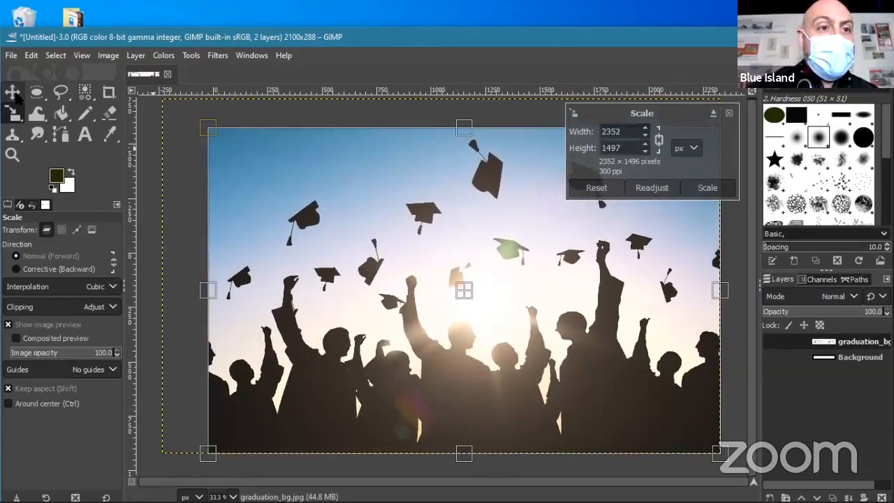
pyautogui.press('Return')
pyautogui.moveTo(500, 285); pyautogui.dragTo(479, 340)
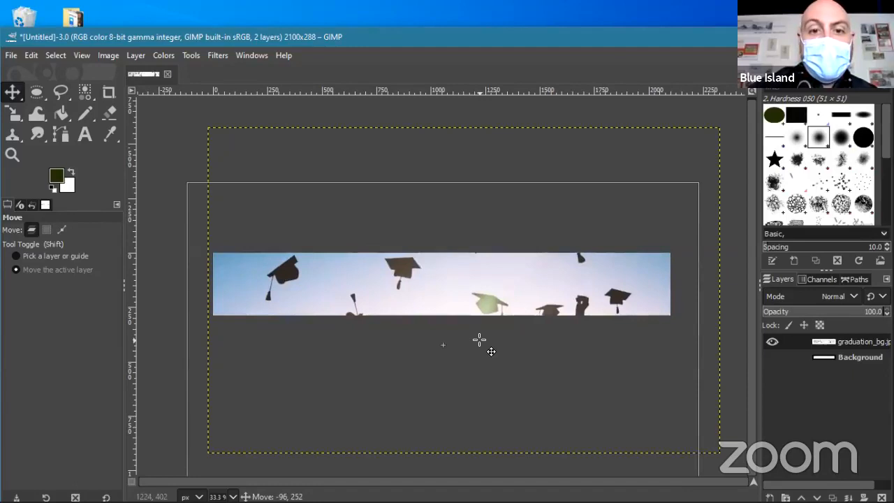
pyautogui.moveTo(479, 340); pyautogui.dragTo(479, 342)
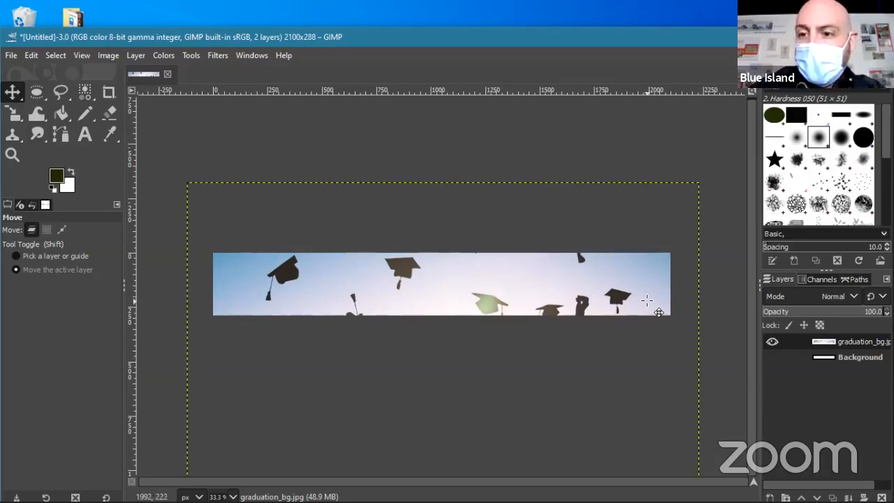
# - Dismiss the photo layer's context menu and try lowering its opacity slider
pyautogui.rightClick(855, 346)
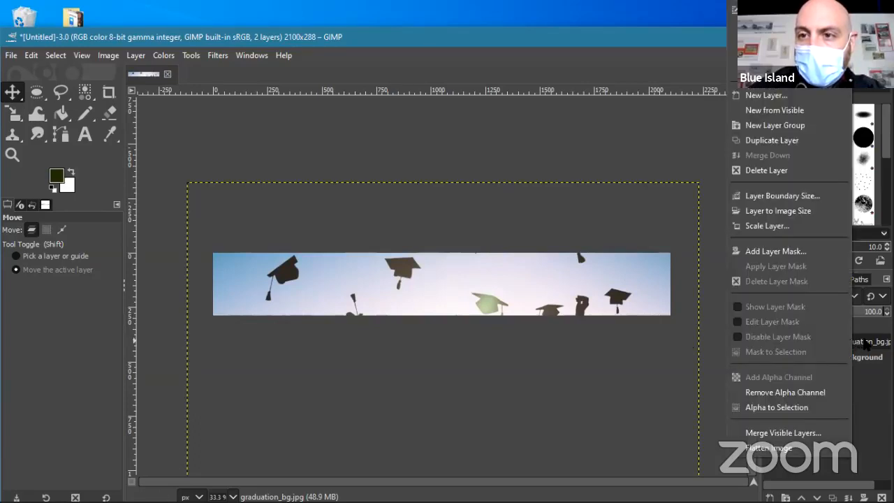
pyautogui.click(865, 344)
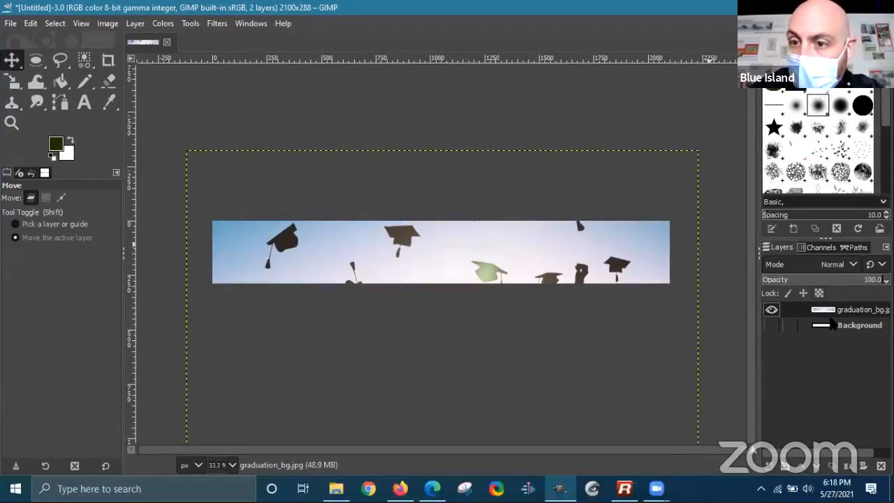
pyautogui.moveTo(870, 287)
pyautogui.mouseDown()
pyautogui.moveTo(773, 281)
pyautogui.moveTo(886, 281)
pyautogui.mouseUp()
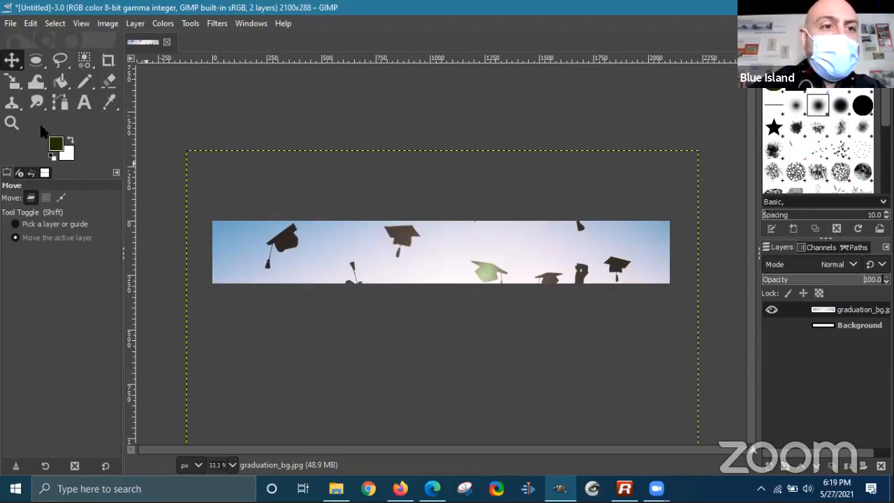
# - At 100% zoom, clone sky from two nearby sources over the middle cap and its tassel
pyautogui.click(14, 102)
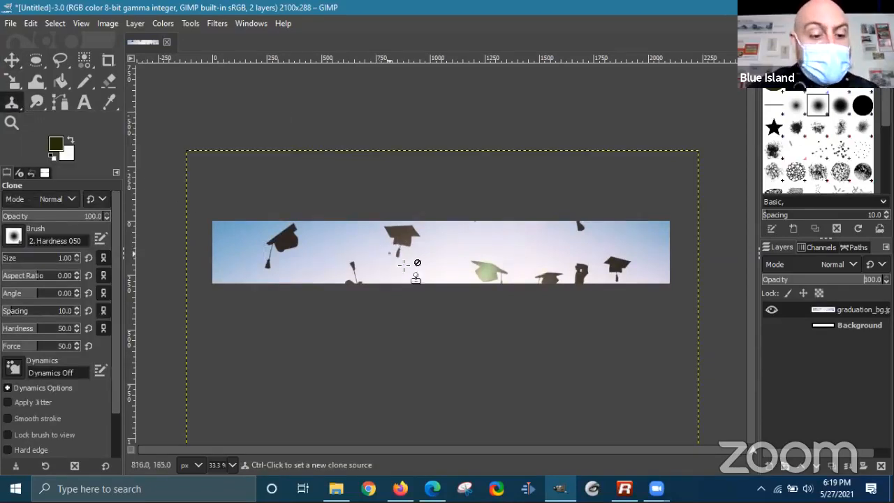
pyautogui.press('1')
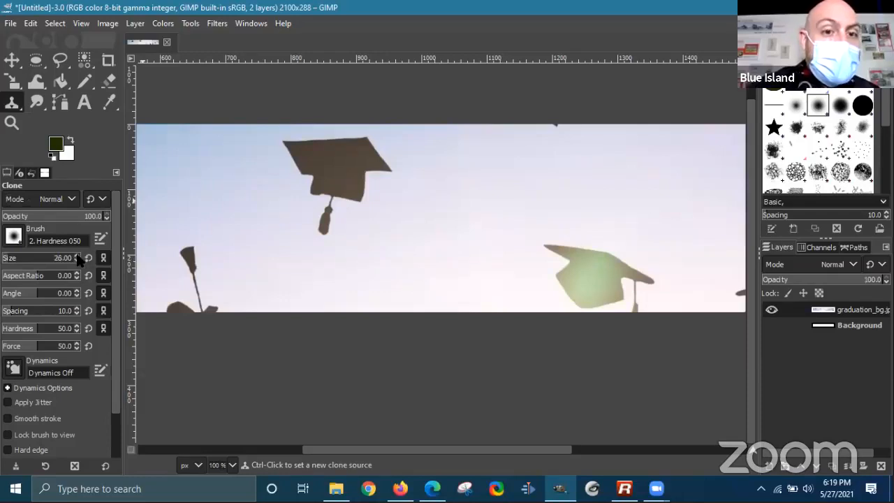
pyautogui.scroll(3, 75, 263)
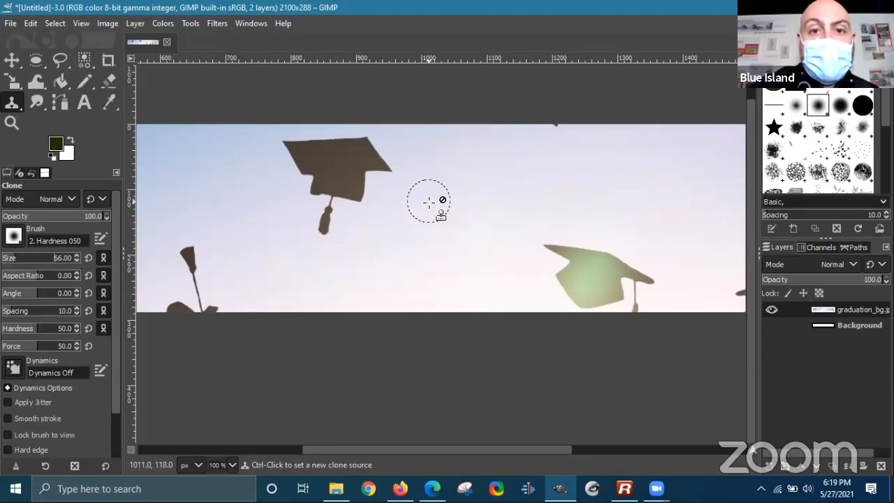
pyautogui.keyDown('ctrl'); pyautogui.click(251, 190); pyautogui.keyUp('ctrl')
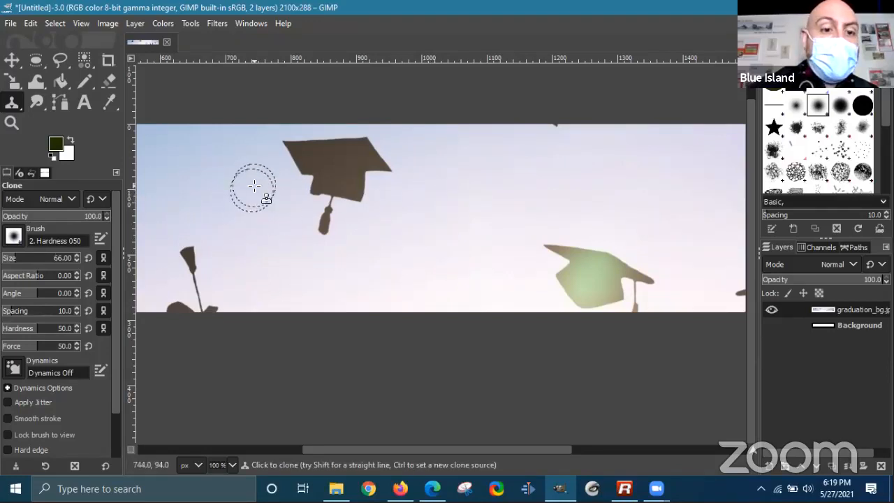
pyautogui.moveTo(324, 189)
pyautogui.mouseDown()
pyautogui.moveTo(321, 207)
pyautogui.moveTo(318, 181)
pyautogui.moveTo(342, 190)
pyautogui.moveTo(319, 183)
pyautogui.moveTo(296, 156)
pyautogui.moveTo(319, 168)
pyautogui.moveTo(311, 143)
pyautogui.moveTo(301, 186)
pyautogui.moveTo(348, 210)
pyautogui.moveTo(351, 168)
pyautogui.moveTo(370, 148)
pyautogui.moveTo(350, 142)
pyautogui.moveTo(379, 173)
pyautogui.moveTo(347, 190)
pyautogui.moveTo(385, 175)
pyautogui.moveTo(354, 158)
pyautogui.moveTo(347, 202)
pyautogui.moveTo(388, 187)
pyautogui.moveTo(338, 182)
pyautogui.moveTo(370, 189)
pyautogui.mouseUp()
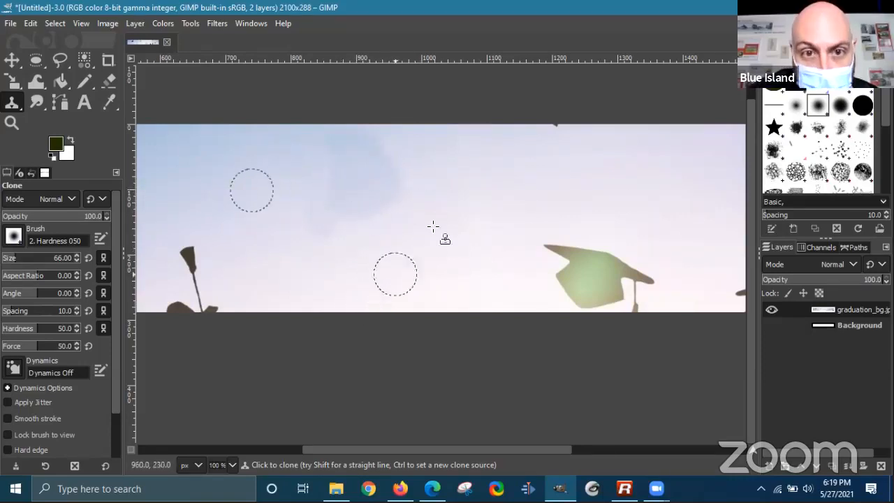
pyautogui.keyDown('ctrl'); pyautogui.click(463, 173); pyautogui.keyUp('ctrl')
pyautogui.moveTo(369, 174)
pyautogui.mouseDown()
pyautogui.moveTo(388, 181)
pyautogui.moveTo(362, 198)
pyautogui.moveTo(399, 173)
pyautogui.moveTo(376, 203)
pyautogui.moveTo(351, 202)
pyautogui.moveTo(343, 175)
pyautogui.moveTo(334, 201)
pyautogui.moveTo(357, 203)
pyautogui.moveTo(336, 186)
pyautogui.moveTo(352, 162)
pyautogui.moveTo(375, 156)
pyautogui.moveTo(343, 141)
pyautogui.moveTo(357, 199)
pyautogui.moveTo(352, 213)
pyautogui.moveTo(329, 214)
pyautogui.moveTo(358, 215)
pyautogui.mouseUp()
pyautogui.scroll(-3, 469, 250)
# - Clone a sky patch across the cloud area, then undo that stroke and the previous one
pyautogui.scroll(-1, 479, 294)
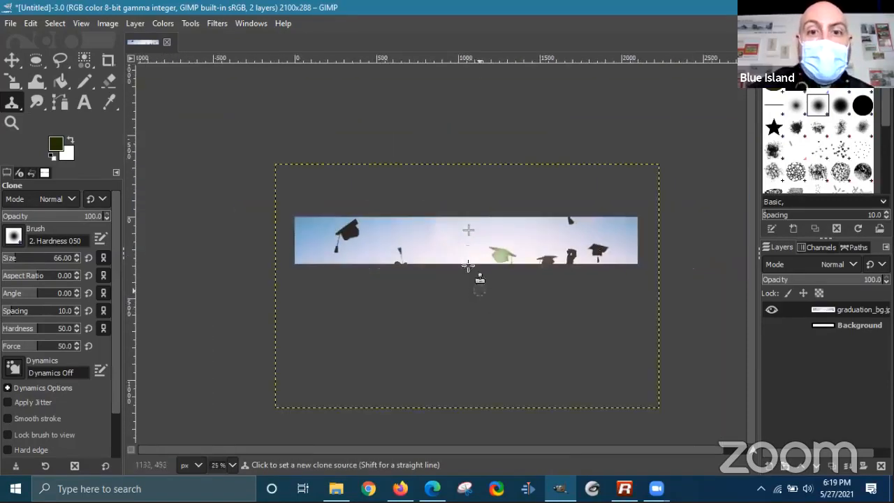
pyautogui.scroll(1, 470, 254)
pyautogui.scroll(4, 460, 216)
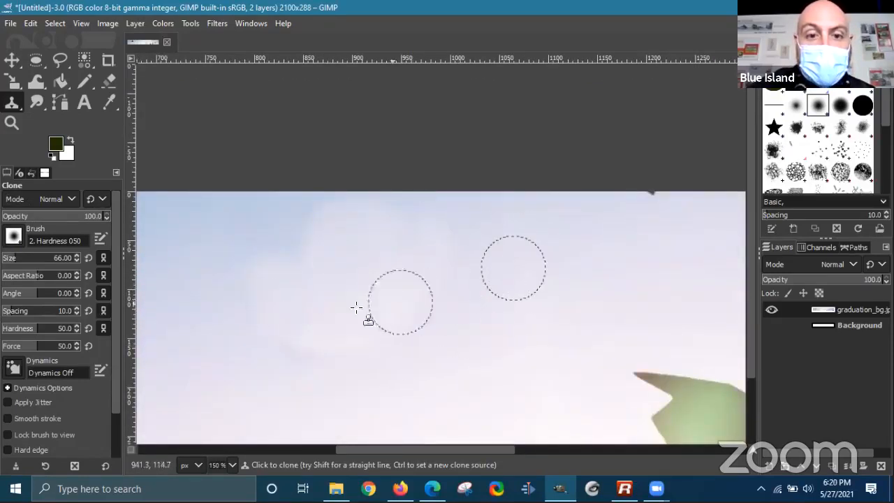
pyautogui.scroll(-2, 343, 321)
pyautogui.scroll(-2, 342, 322)
pyautogui.scroll(3, 391, 332)
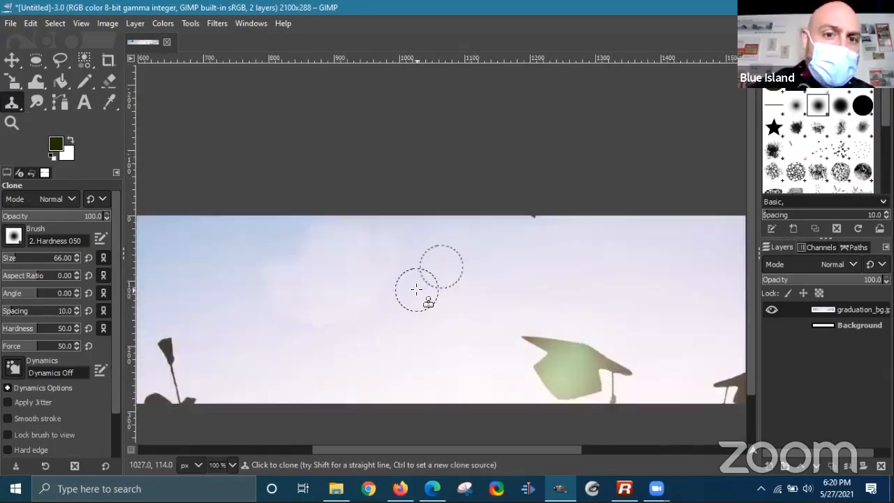
pyautogui.scroll(-1, 418, 280)
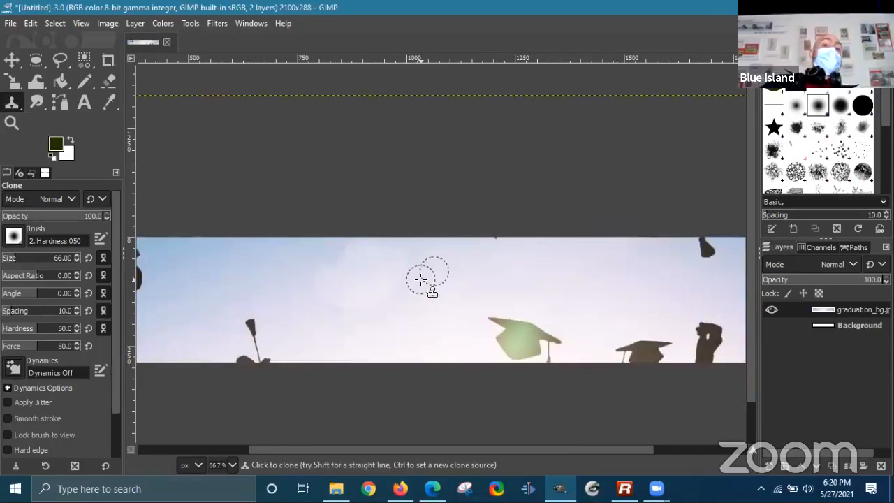
pyautogui.scroll(-1, 420, 280)
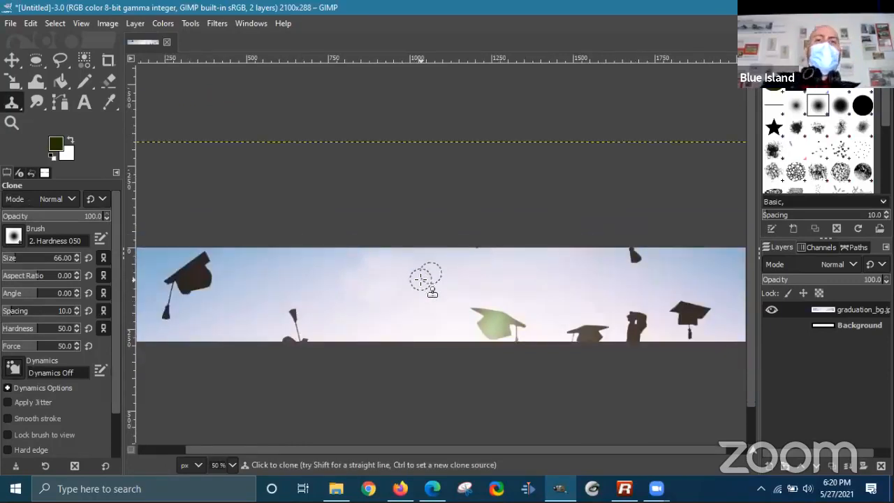
pyautogui.scroll(2, 422, 280)
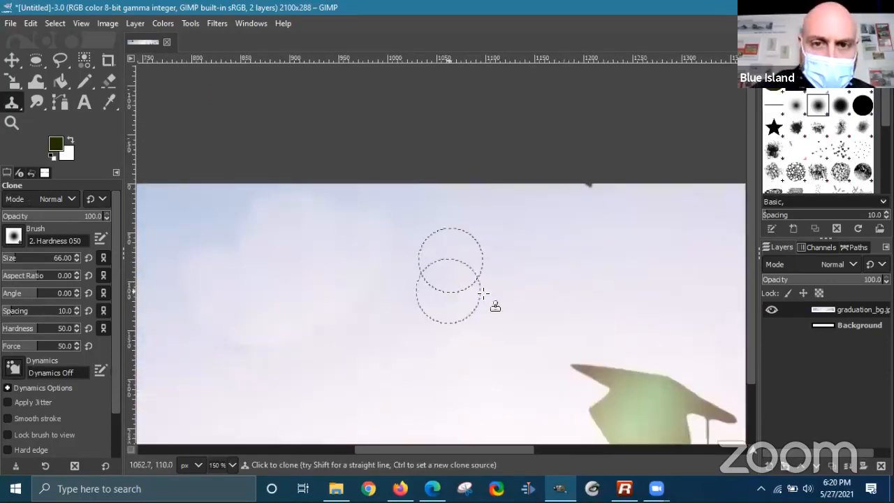
pyautogui.scroll(-1, 486, 296)
pyautogui.moveTo(485, 311); pyautogui.dragTo(521, 282)
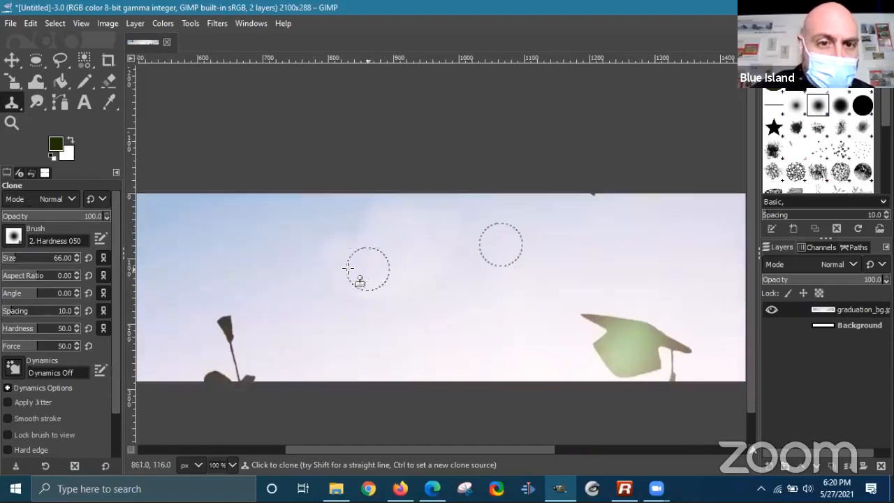
pyautogui.press('ctrl')
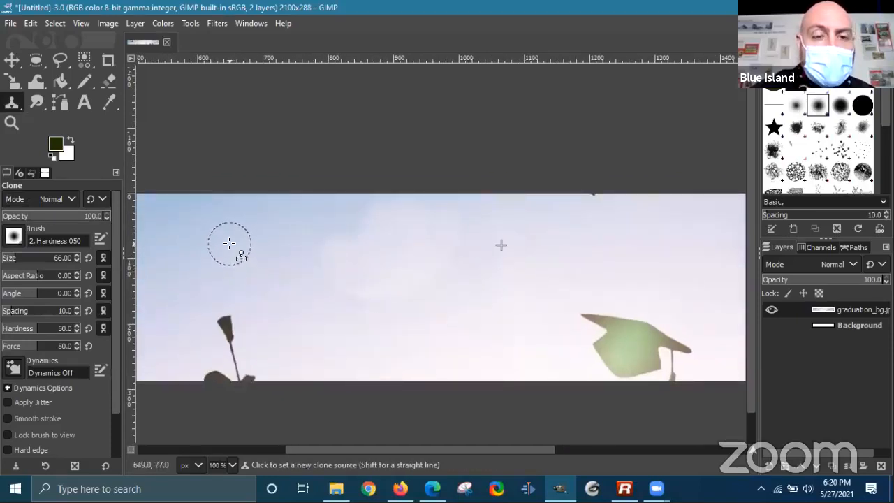
pyautogui.keyDown('ctrl'); pyautogui.click(229, 243); pyautogui.keyUp('ctrl')
pyautogui.moveTo(391, 242)
pyautogui.mouseDown()
pyautogui.moveTo(343, 248)
pyautogui.moveTo(345, 257)
pyautogui.moveTo(313, 248)
pyautogui.moveTo(341, 254)
pyautogui.moveTo(393, 213)
pyautogui.mouseUp()
pyautogui.press('ctrl')
pyautogui.scroll(-3, 459, 305)
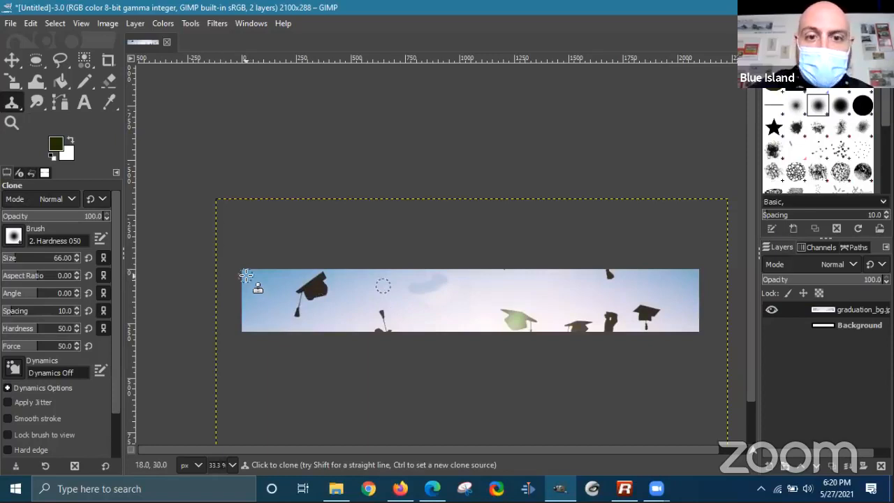
pyautogui.hotkey('ctrl', 'z')
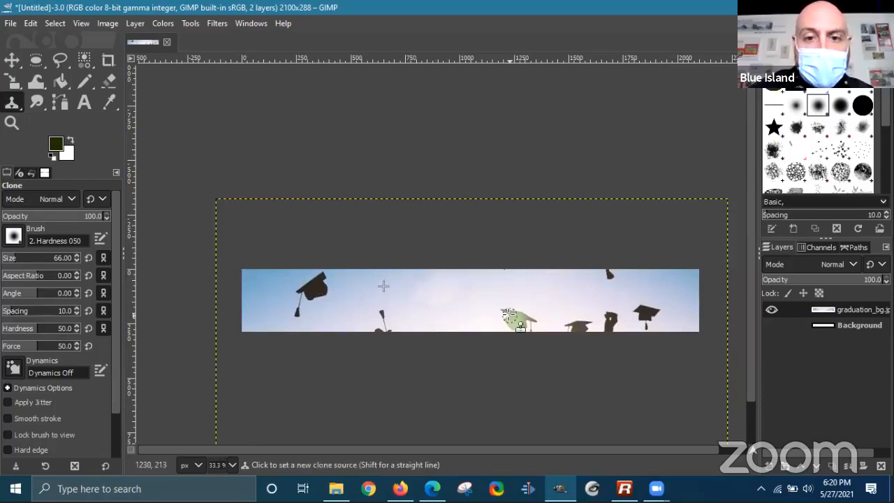
pyautogui.hotkey('ctrl', 'z')
pyautogui.hotkey('ctrl', 'z')
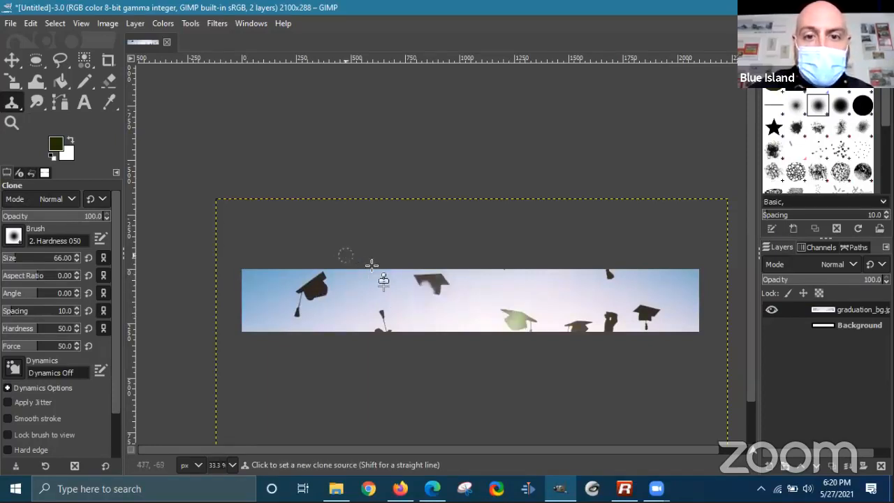
# - Clone sky from right of the cap over its right part, then undo it
pyautogui.scroll(3, 447, 289)
pyautogui.scroll(1, 447, 290)
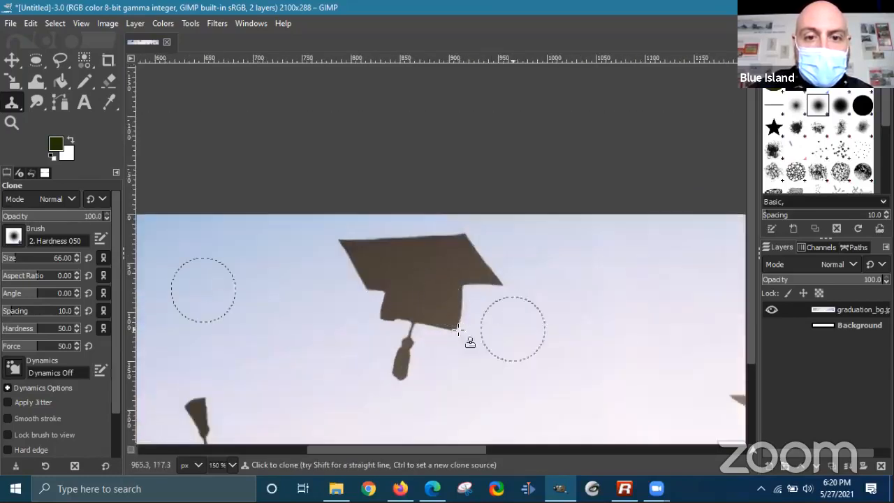
pyautogui.scroll(-3, 536, 337)
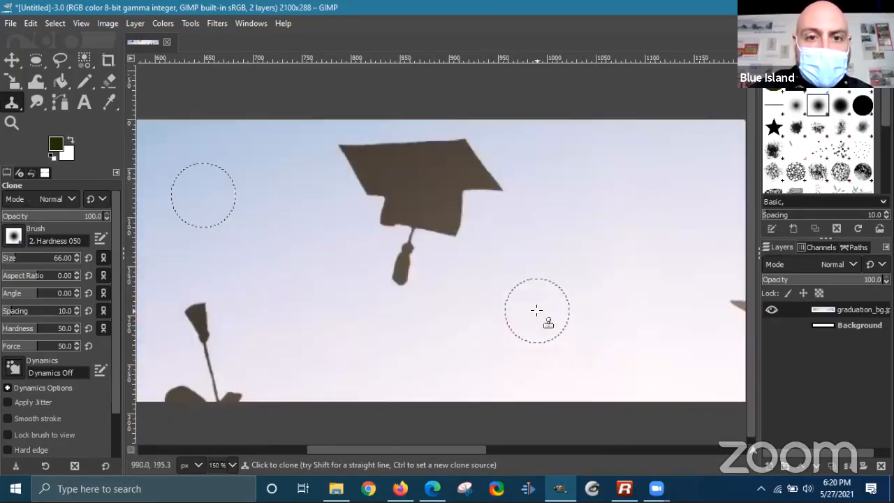
pyautogui.keyDown('ctrl'); pyautogui.click(617, 208); pyautogui.keyUp('ctrl')
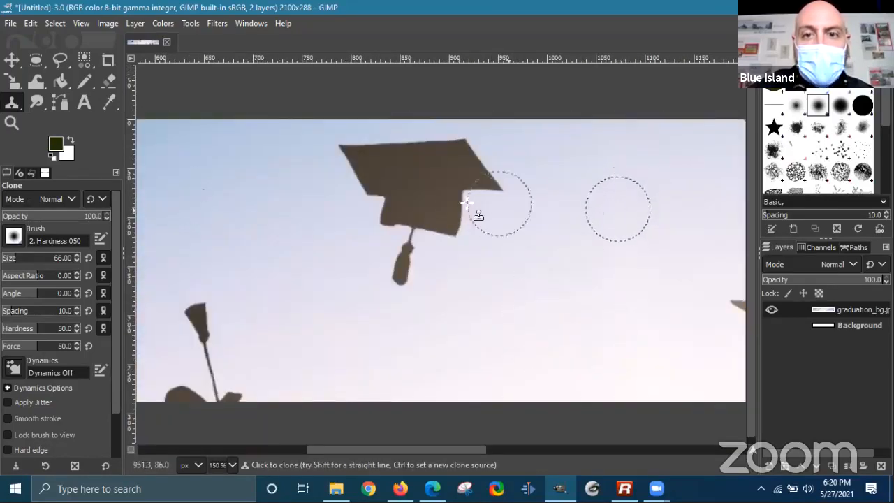
pyautogui.moveTo(460, 202)
pyautogui.mouseDown()
pyautogui.moveTo(417, 202)
pyautogui.moveTo(448, 206)
pyautogui.moveTo(482, 178)
pyautogui.moveTo(460, 156)
pyautogui.moveTo(346, 149)
pyautogui.moveTo(375, 192)
pyautogui.moveTo(396, 267)
pyautogui.moveTo(436, 265)
pyautogui.mouseUp()
pyautogui.hotkey('ctrl', 'z')
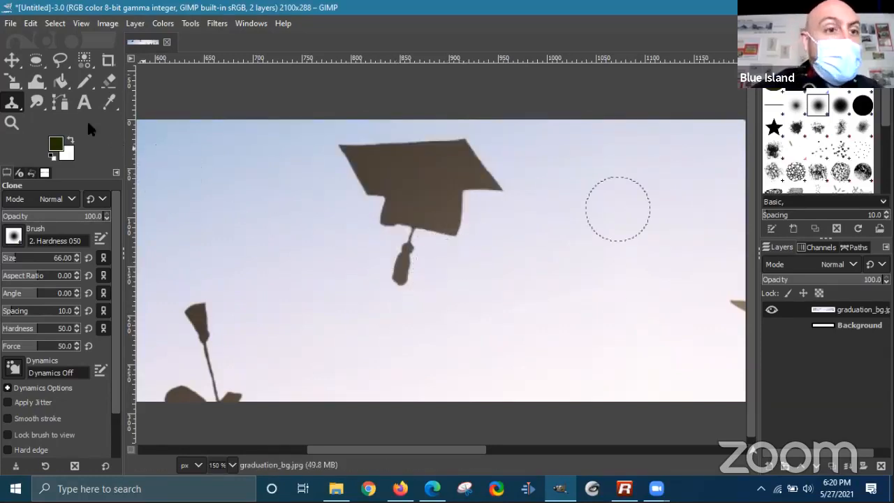
# - Swap the Clone tool for Healing from the clone tool group, then reopen the group
pyautogui.click(13, 103)
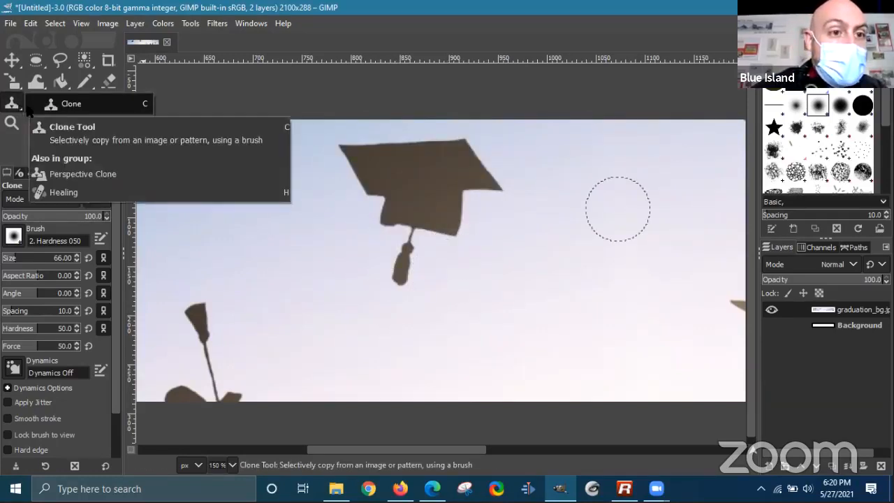
pyautogui.click(87, 146)
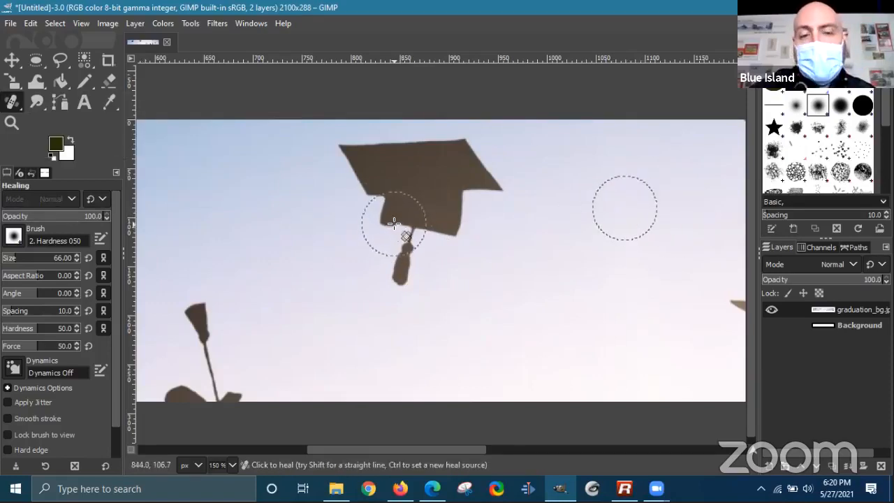
pyautogui.click(19, 110)
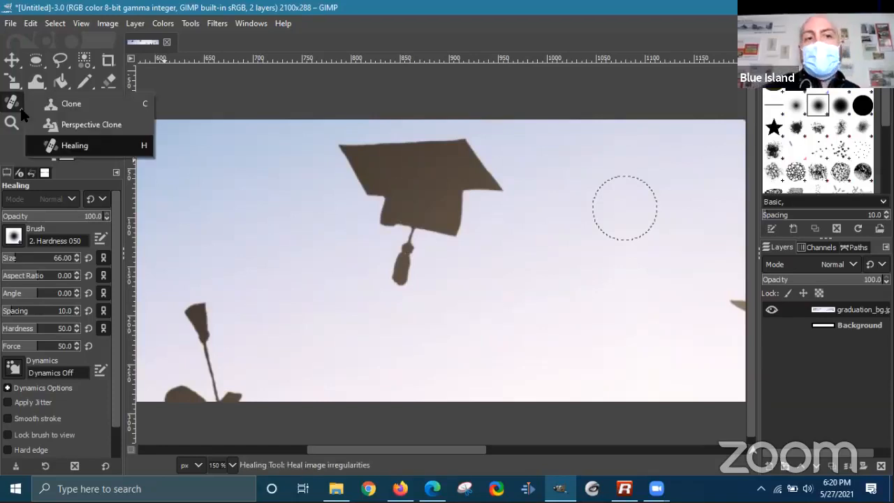
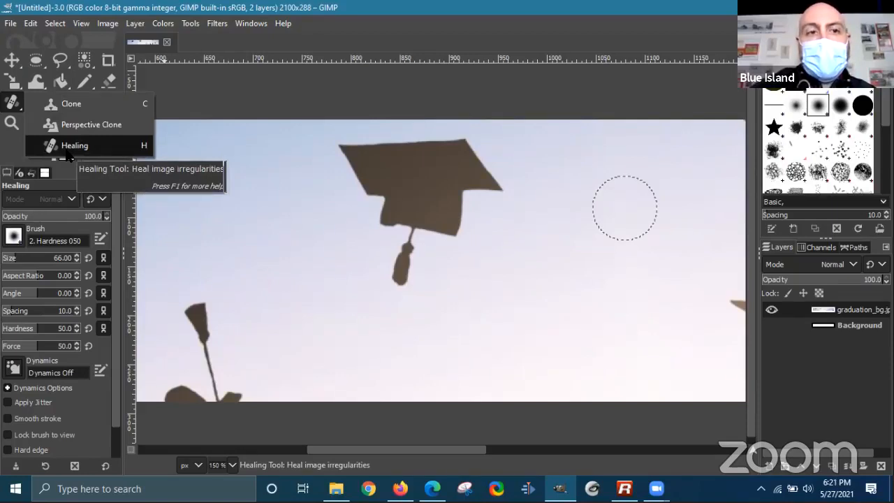
# - With the Healing tool sourced from clear sky, paint out the mortarboard cap and the grey smudges
pyautogui.click(70, 146)
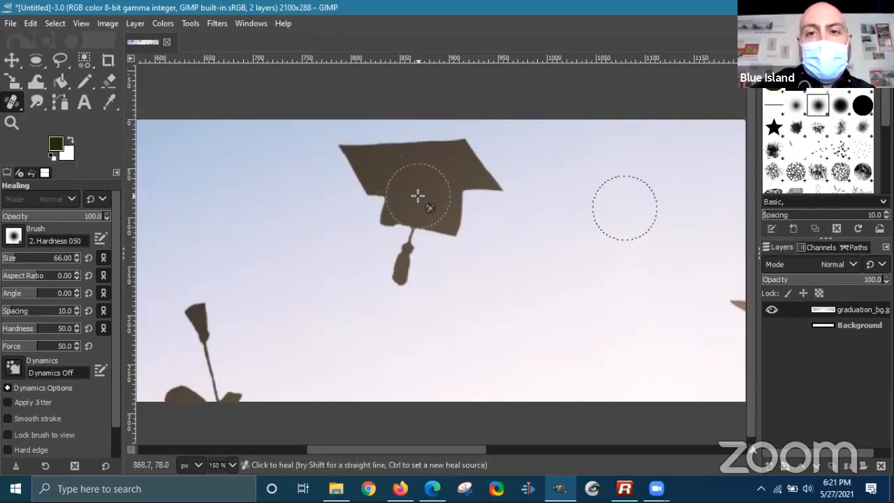
pyautogui.keyDown('ctrl'); pyautogui.click(597, 201); pyautogui.keyUp('ctrl')
pyautogui.moveTo(399, 214)
pyautogui.mouseDown()
pyautogui.moveTo(375, 210)
pyautogui.moveTo(348, 157)
pyautogui.moveTo(465, 154)
pyautogui.moveTo(492, 186)
pyautogui.moveTo(455, 205)
pyautogui.moveTo(402, 279)
pyautogui.moveTo(394, 260)
pyautogui.moveTo(408, 229)
pyautogui.moveTo(376, 215)
pyautogui.moveTo(361, 196)
pyautogui.moveTo(389, 183)
pyautogui.moveTo(372, 204)
pyautogui.moveTo(408, 215)
pyautogui.moveTo(422, 186)
pyautogui.moveTo(450, 173)
pyautogui.moveTo(433, 220)
pyautogui.moveTo(425, 201)
pyautogui.moveTo(448, 193)
pyautogui.moveTo(463, 162)
pyautogui.moveTo(443, 146)
pyautogui.moveTo(352, 152)
pyautogui.moveTo(344, 167)
pyautogui.moveTo(367, 183)
pyautogui.moveTo(348, 205)
pyautogui.moveTo(390, 181)
pyautogui.moveTo(400, 203)
pyautogui.moveTo(375, 232)
pyautogui.moveTo(423, 246)
pyautogui.moveTo(501, 186)
pyautogui.moveTo(397, 224)
pyautogui.moveTo(423, 222)
pyautogui.moveTo(328, 195)
pyautogui.moveTo(448, 173)
pyautogui.moveTo(324, 171)
pyautogui.moveTo(348, 192)
pyautogui.moveTo(485, 187)
pyautogui.moveTo(351, 229)
pyautogui.moveTo(462, 233)
pyautogui.moveTo(353, 229)
pyautogui.moveTo(461, 215)
pyautogui.moveTo(466, 206)
pyautogui.moveTo(325, 196)
pyautogui.moveTo(453, 178)
pyautogui.moveTo(388, 164)
pyautogui.moveTo(456, 153)
pyautogui.mouseUp()
pyautogui.moveTo(381, 147)
pyautogui.mouseDown()
pyautogui.moveTo(315, 179)
pyautogui.moveTo(351, 186)
pyautogui.moveTo(422, 224)
pyautogui.moveTo(361, 240)
pyautogui.moveTo(456, 262)
pyautogui.moveTo(450, 249)
pyautogui.moveTo(314, 228)
pyautogui.moveTo(290, 199)
pyautogui.moveTo(357, 184)
pyautogui.mouseUp()
pyautogui.moveTo(298, 192)
pyautogui.mouseDown()
pyautogui.moveTo(342, 192)
pyautogui.moveTo(301, 200)
pyautogui.mouseUp()
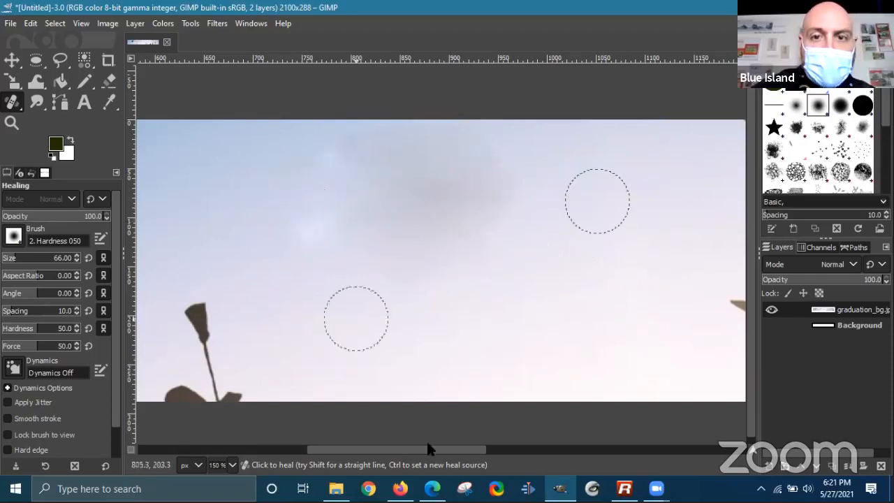
# - Zoom out and pan until the whole banner is centred, then pick the Text tool
pyautogui.scroll(-2, 475, 256)
pyautogui.scroll(-1, 501, 306)
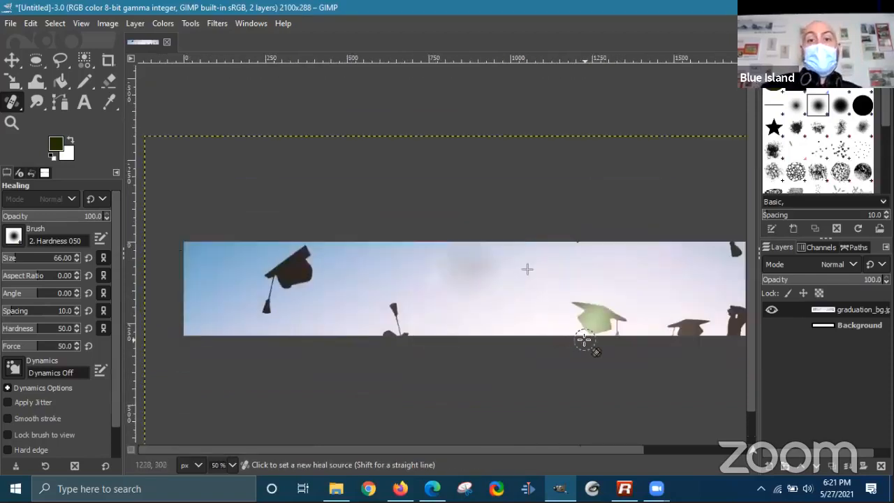
pyautogui.scroll(1, 494, 280)
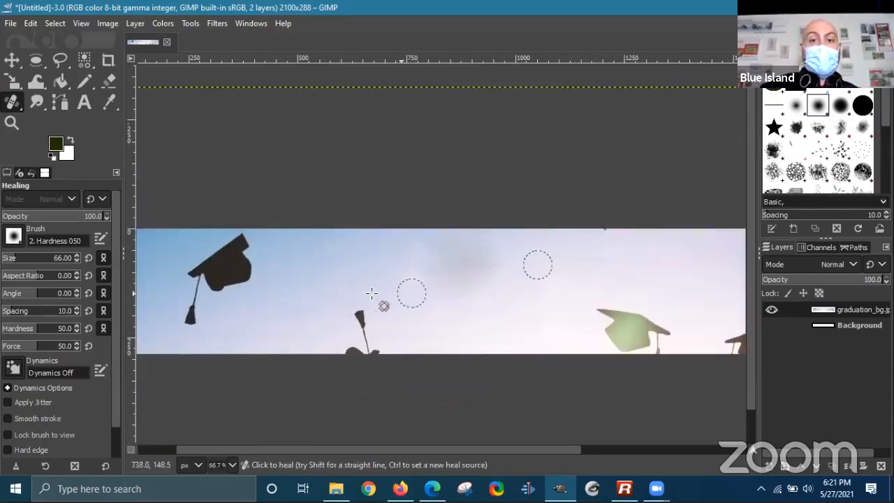
pyautogui.scroll(1, 473, 281)
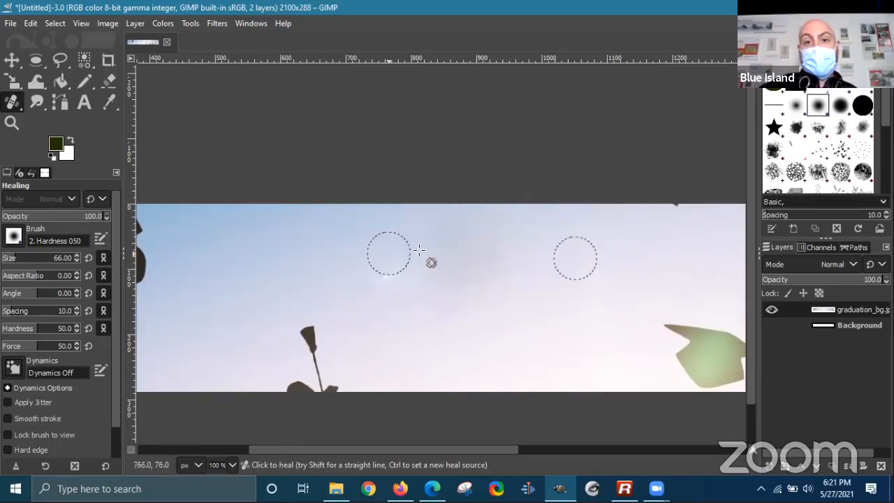
pyautogui.scroll(-3, 399, 318)
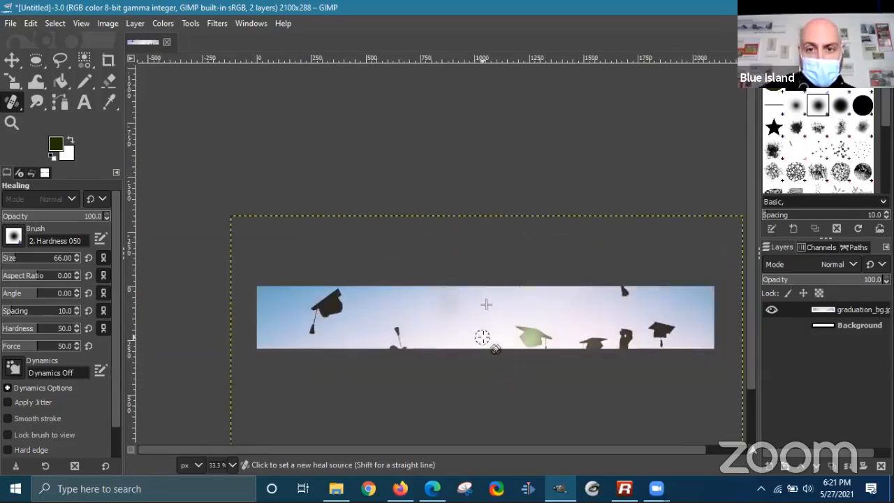
pyautogui.scroll(1, 482, 338)
pyautogui.hscroll(3, 578, 314)
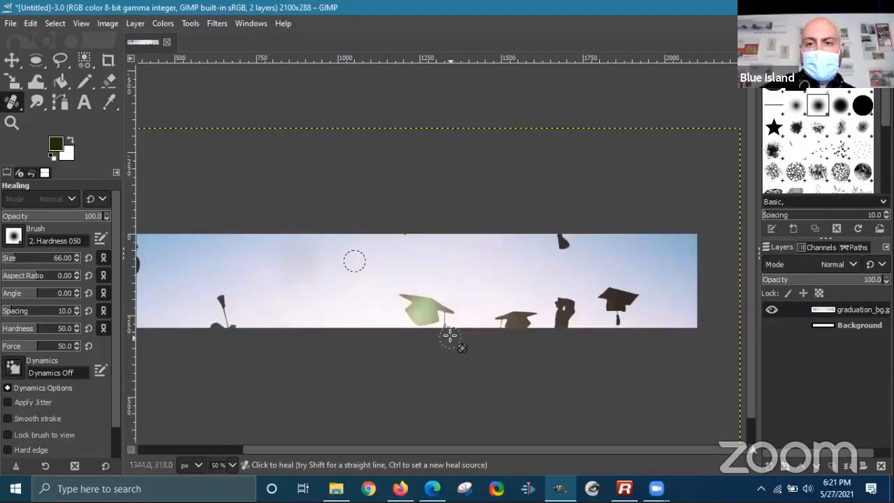
pyautogui.hscroll(-3, 577, 281)
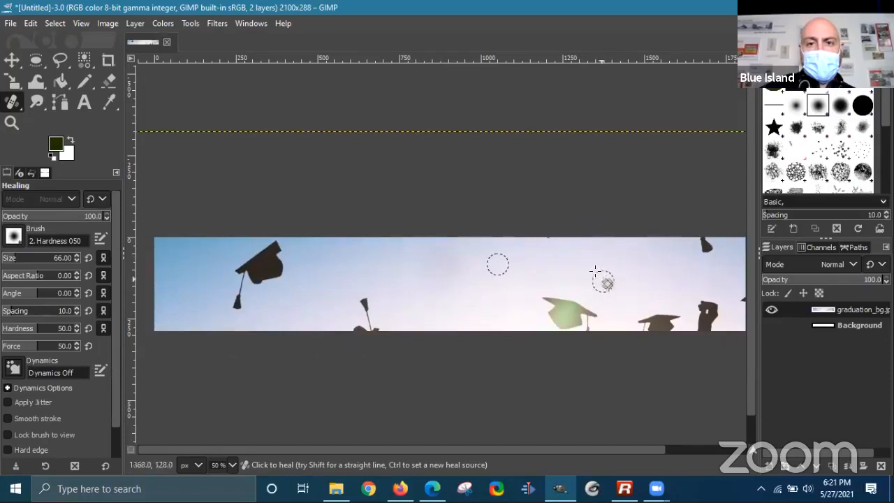
pyautogui.scroll(-1, 555, 175)
pyautogui.moveTo(563, 205); pyautogui.dragTo(423, 205)
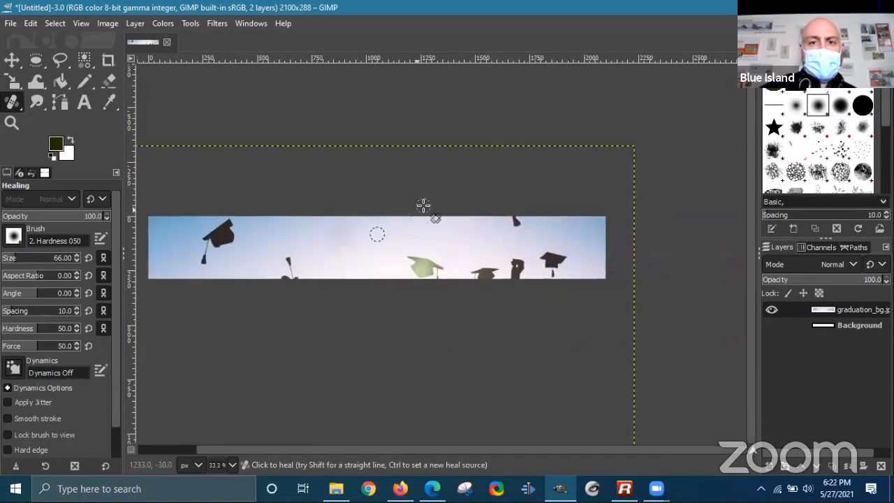
pyautogui.click(84, 102)
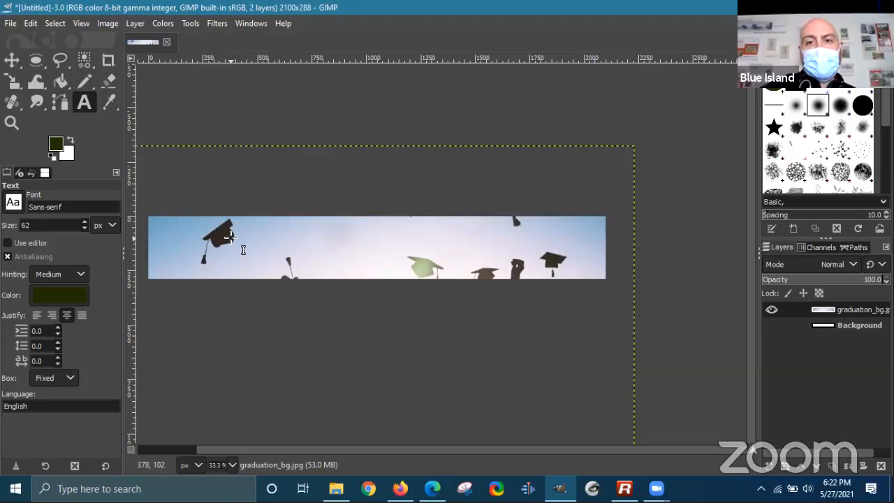
# - On the graduation_bg.jpg layer, draw a wide text box and set the text colour to black
pyautogui.click(843, 325)
pyautogui.click(846, 312)
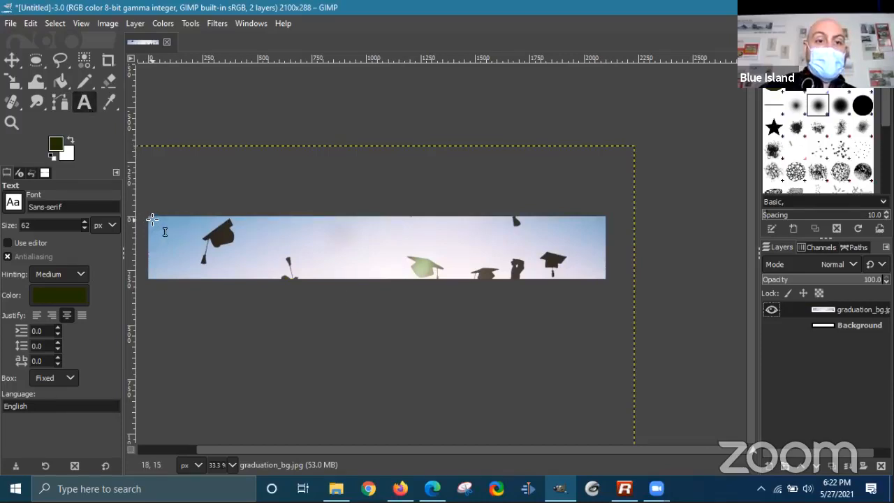
pyautogui.moveTo(240, 221); pyautogui.dragTo(337, 256)
pyautogui.moveTo(393, 263); pyautogui.dragTo(530, 268)
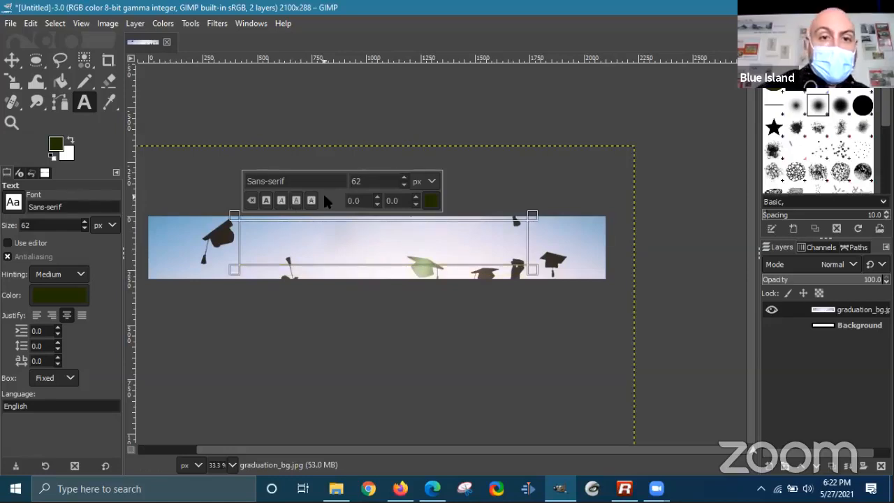
pyautogui.click(431, 202)
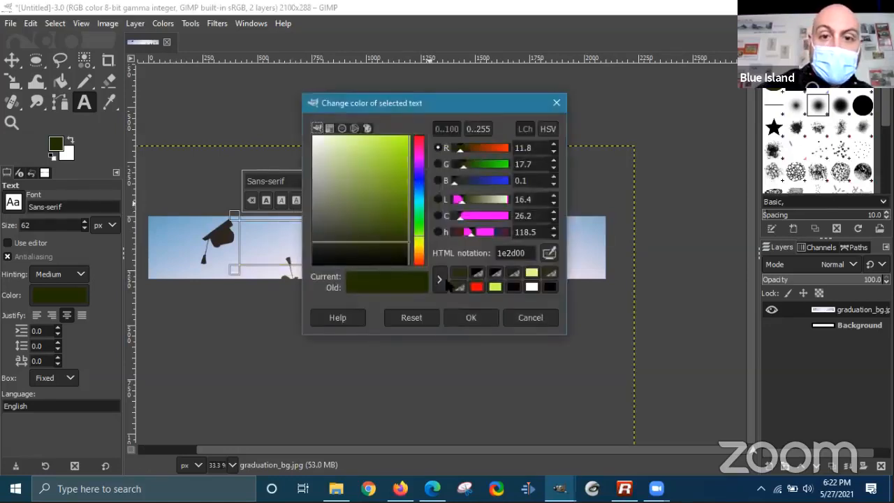
pyautogui.click(512, 288)
pyautogui.click(481, 316)
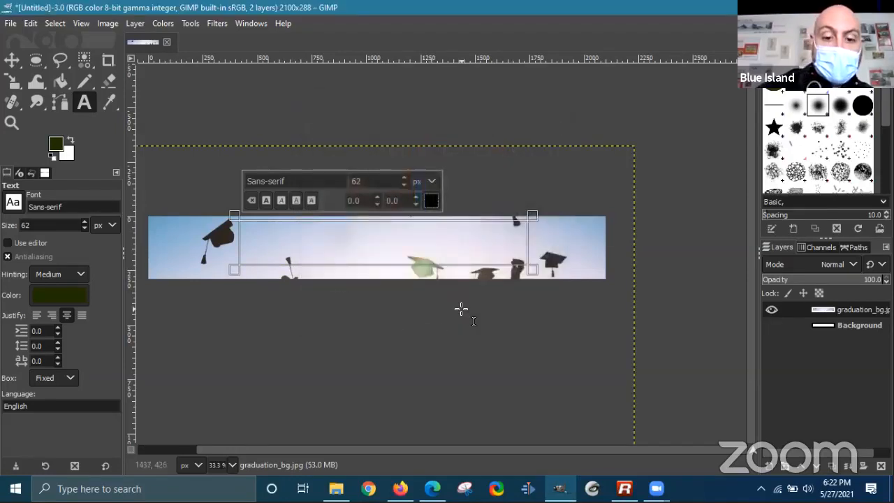
# - Type the caption 'Happy Graduation, Person!' and select all of it
pyautogui.write('H')
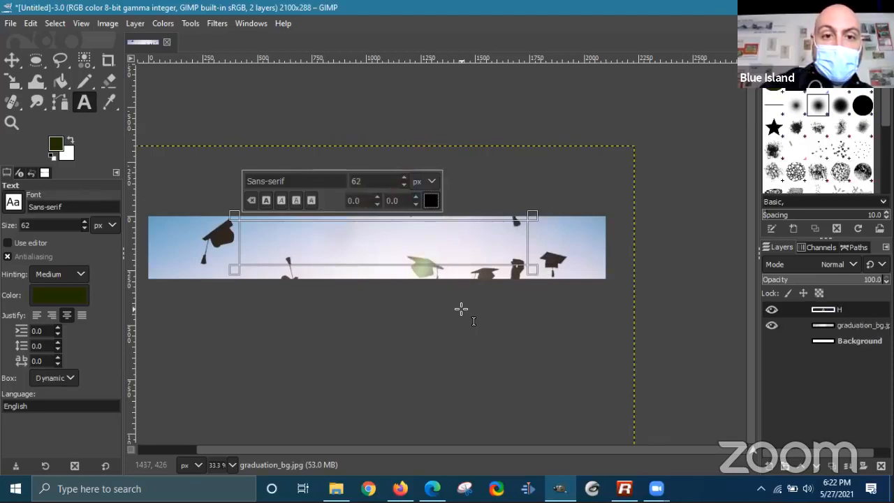
pyautogui.write('appy')
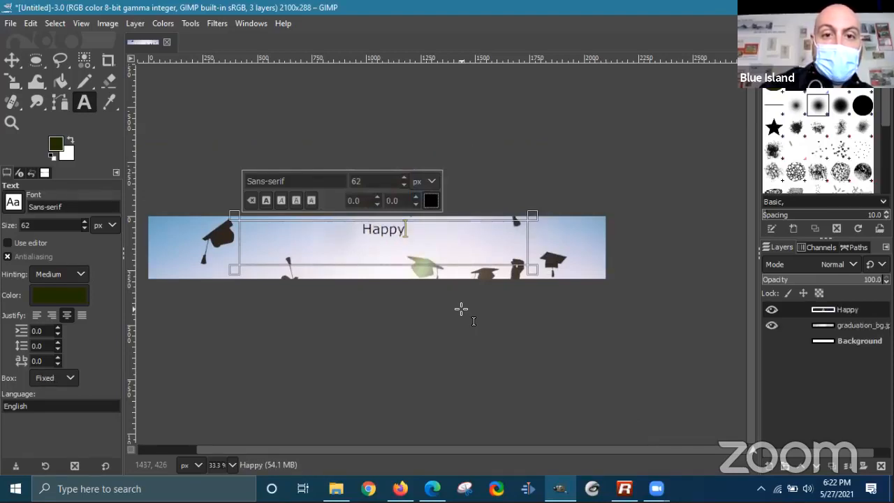
pyautogui.write(' Graduc')
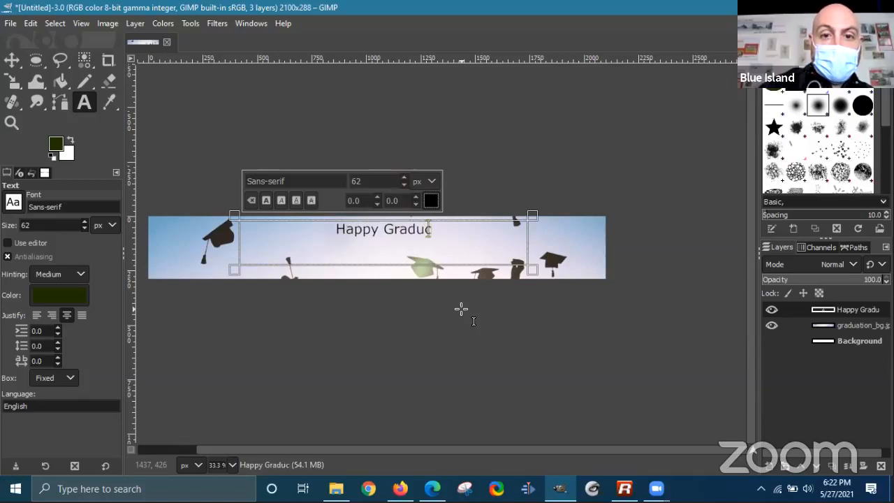
pyautogui.press('BackSpace')
pyautogui.write('ation')
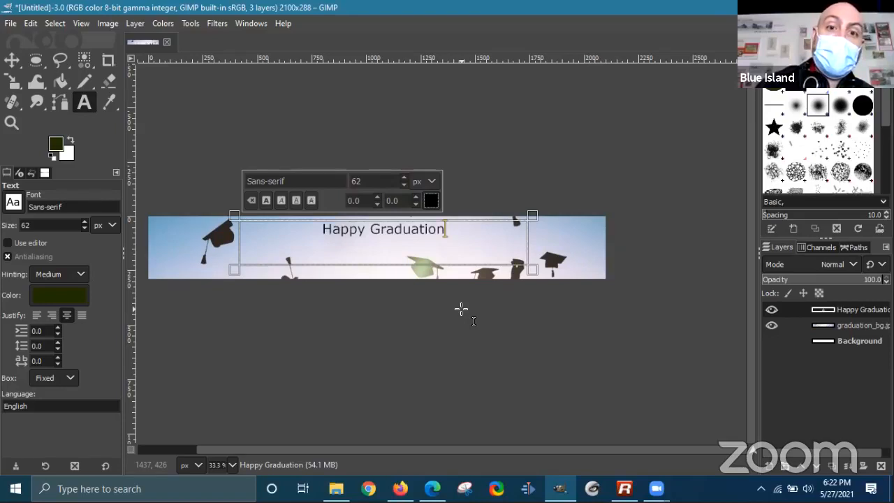
pyautogui.write(', Pers')
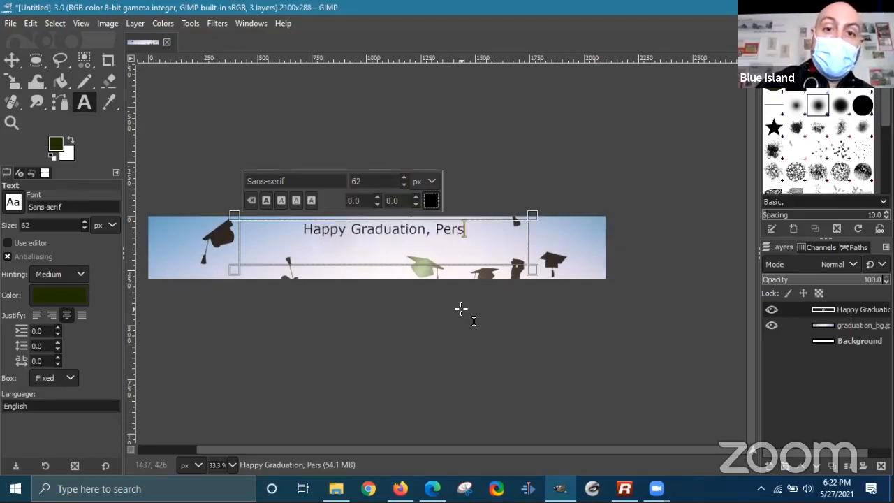
pyautogui.write('on!')
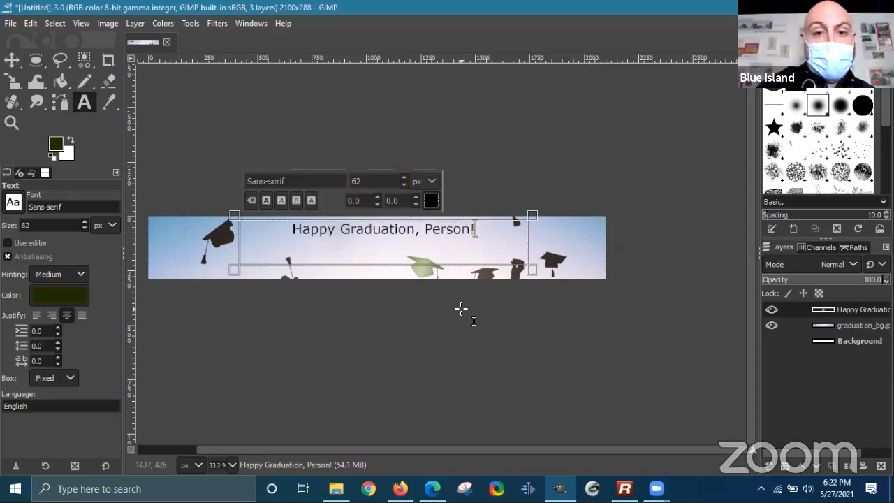
pyautogui.moveTo(476, 229); pyautogui.dragTo(360, 218)
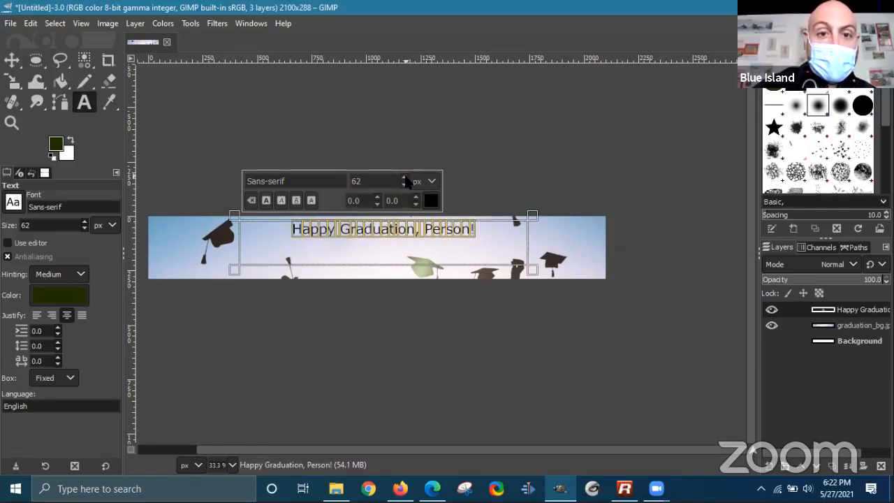
# - Make the caption bold and raise its size to 100 px
pyautogui.scroll(16, 405, 180)
pyautogui.scroll(12, 405, 181)
pyautogui.scroll(9, 406, 180)
pyautogui.scroll(1, 405, 181)
pyautogui.scroll(-2, 403, 180)
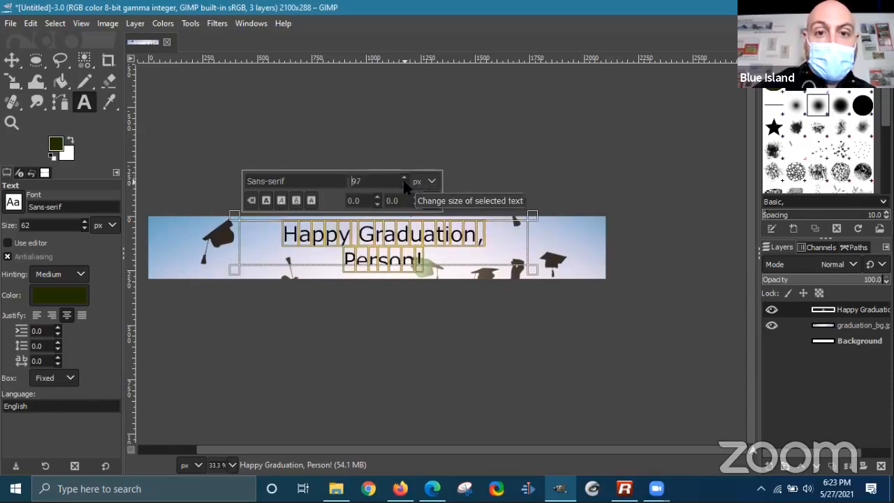
pyautogui.scroll(-1, 403, 181)
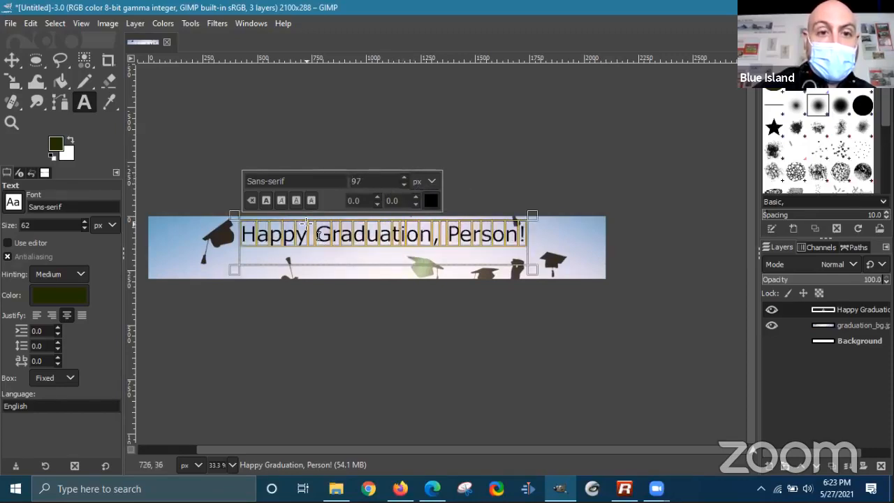
pyautogui.click(266, 201)
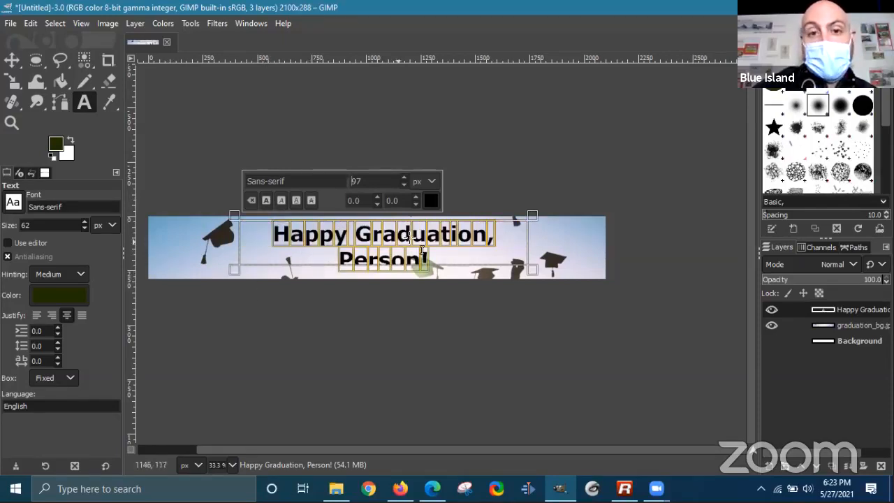
pyautogui.click(403, 178)
pyautogui.click(403, 179)
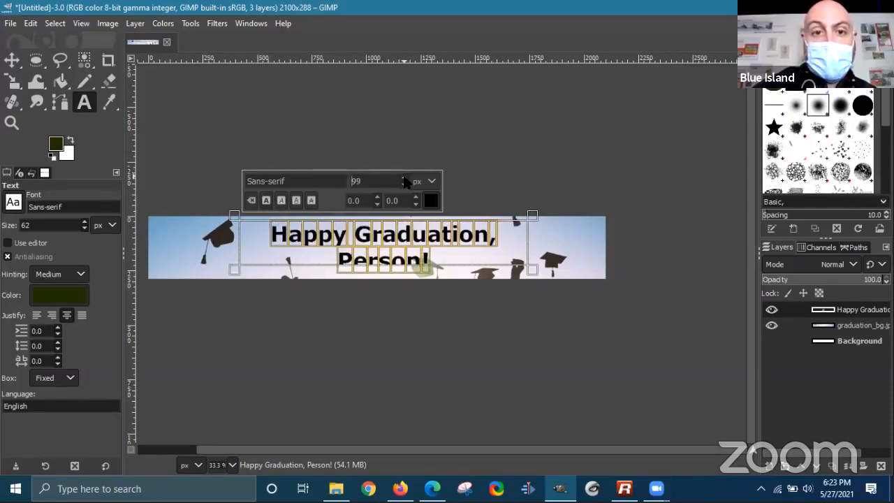
pyautogui.click(404, 178)
# - Widen the text box so the caption fits on a single line
pyautogui.moveTo(237, 271); pyautogui.dragTo(208, 277)
pyautogui.moveTo(532, 275); pyautogui.dragTo(563, 277)
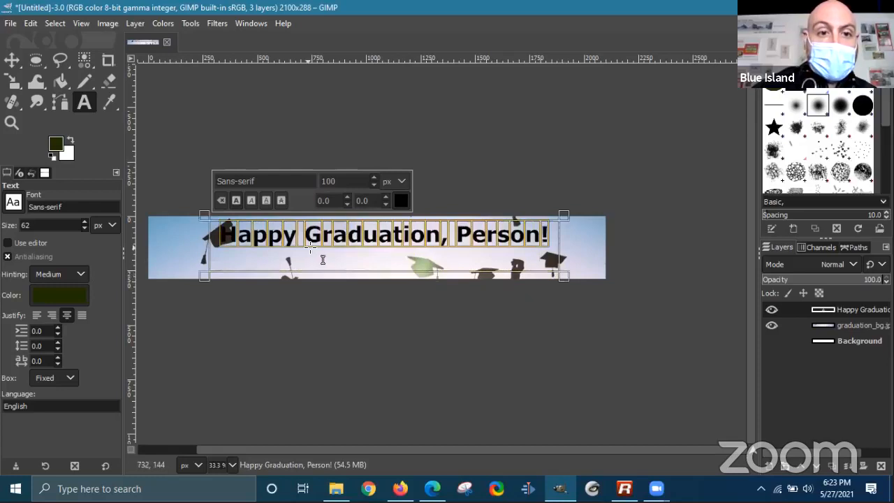
pyautogui.click(12, 60)
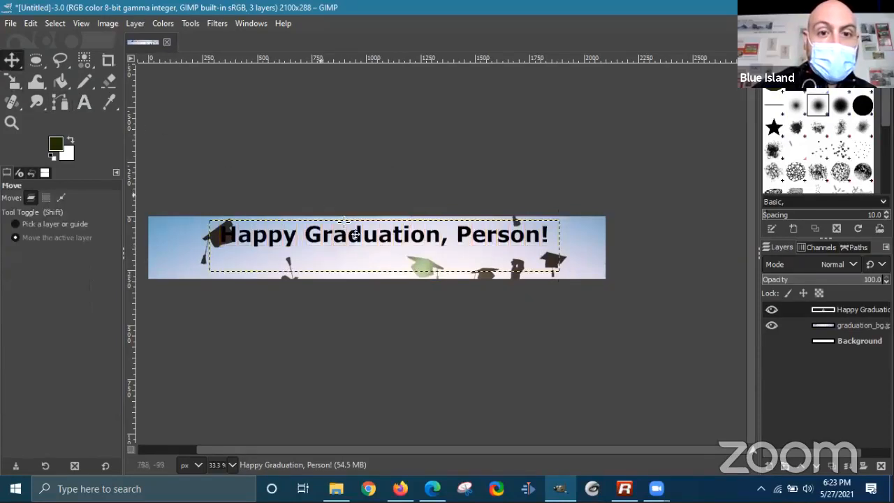
# - Nudge the caption slightly down and right, then shorten its text box to the banner's bottom edge
pyautogui.moveTo(351, 233); pyautogui.dragTo(373, 263)
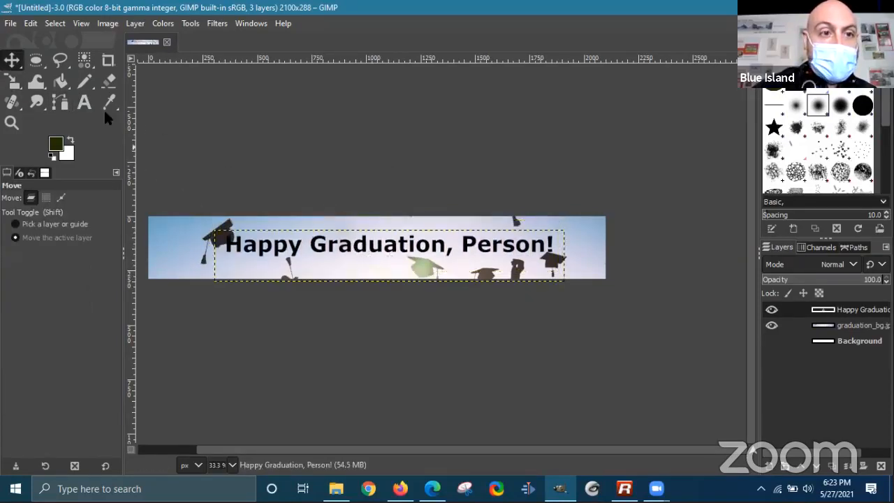
pyautogui.click(84, 103)
pyautogui.click(408, 265)
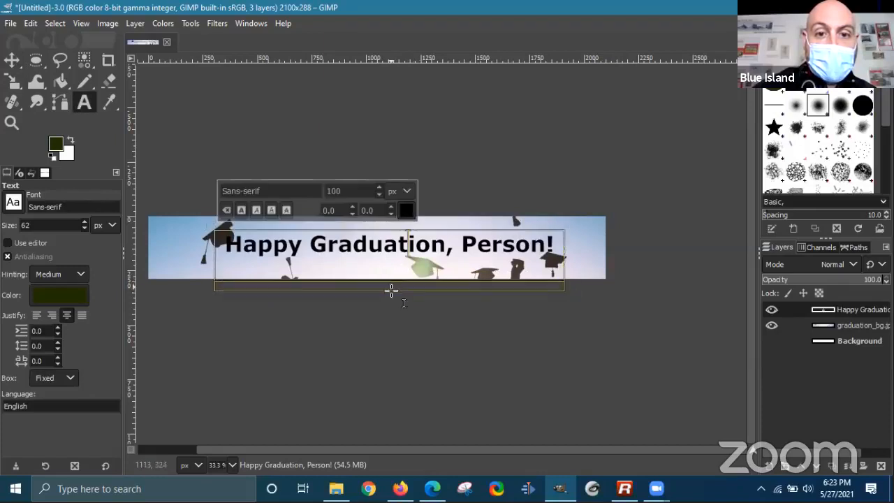
pyautogui.moveTo(391, 290); pyautogui.dragTo(396, 240)
pyautogui.click(12, 60)
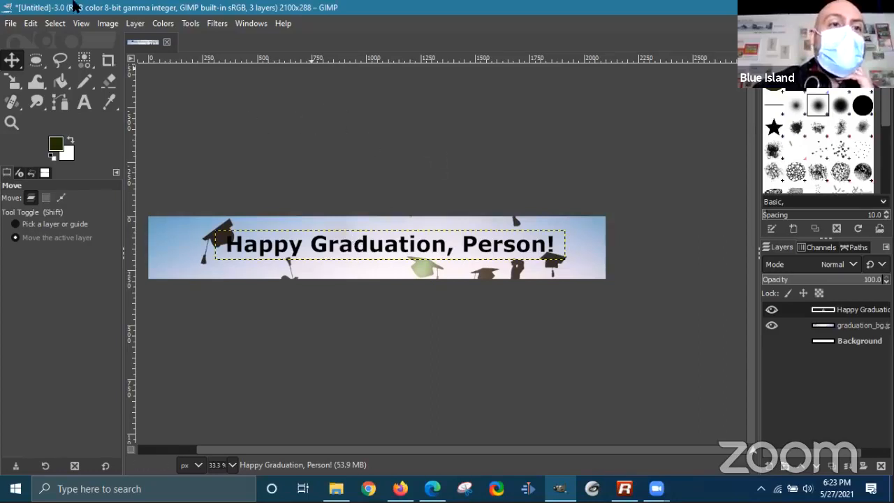
# - Add a horizontal guide at 50% with Image > Guides > New Guide (by Percent)
pyautogui.click(82, 24)
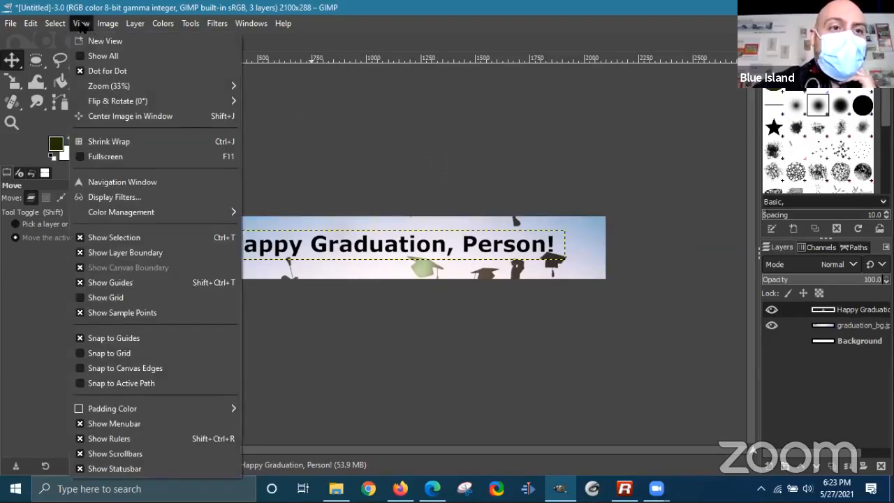
pyautogui.moveTo(62, 24)
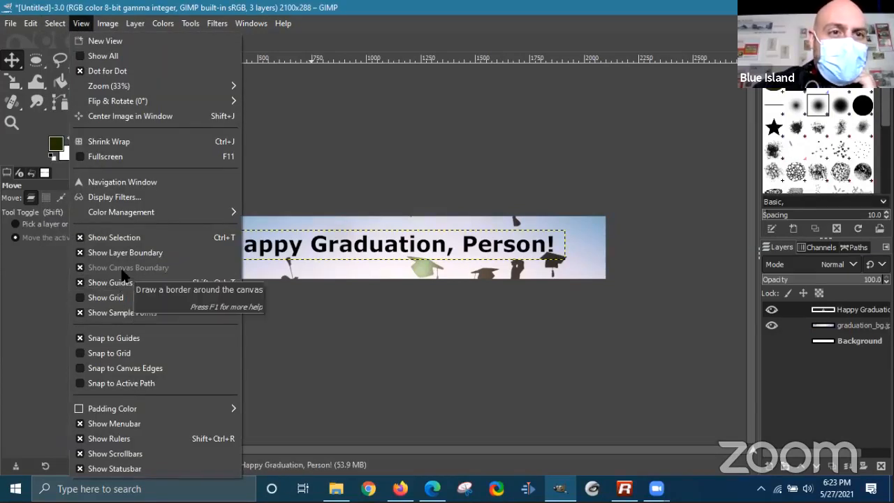
pyautogui.click(106, 23)
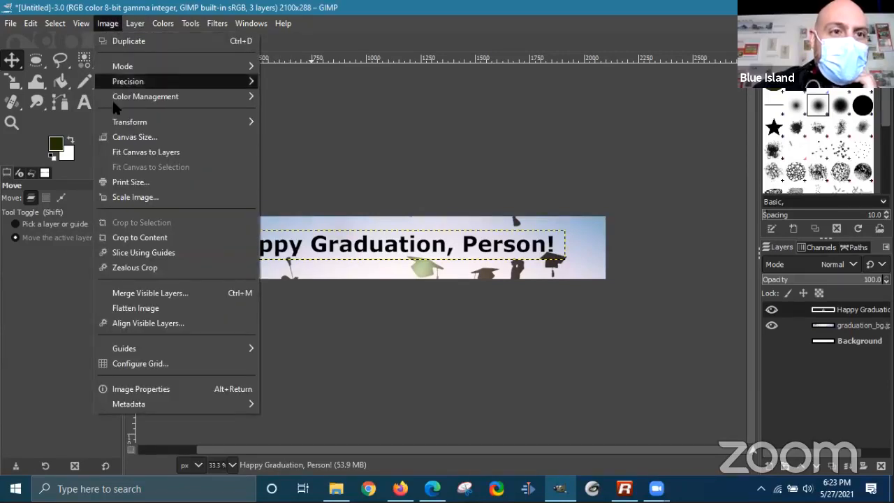
pyautogui.moveTo(163, 348)
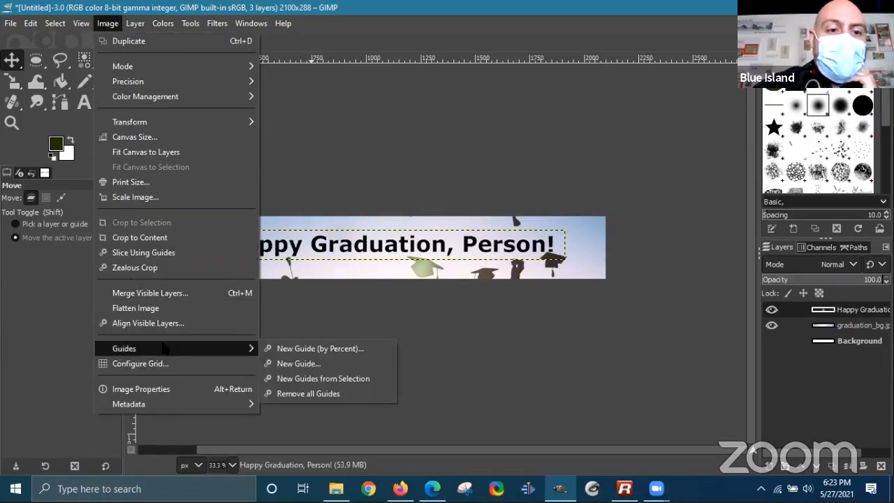
pyautogui.click(306, 349)
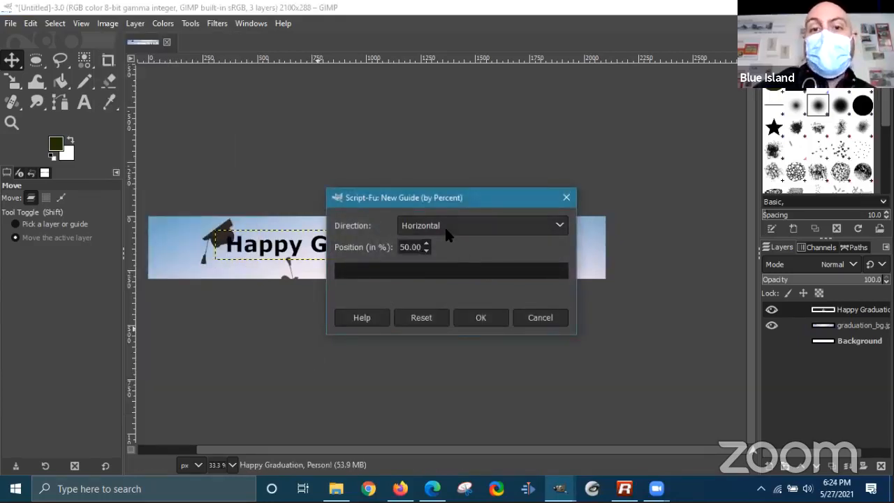
pyautogui.click(480, 319)
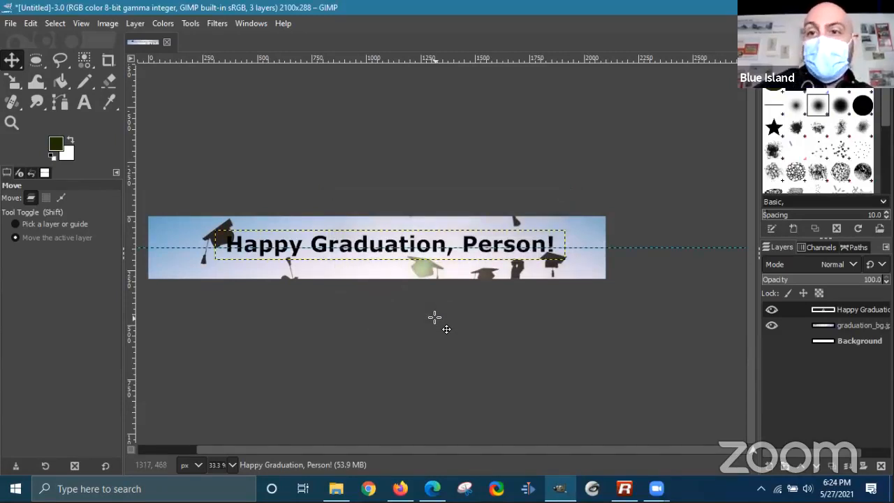
# - Add a second guide at 50% with its direction set to Vertical
pyautogui.click(109, 23)
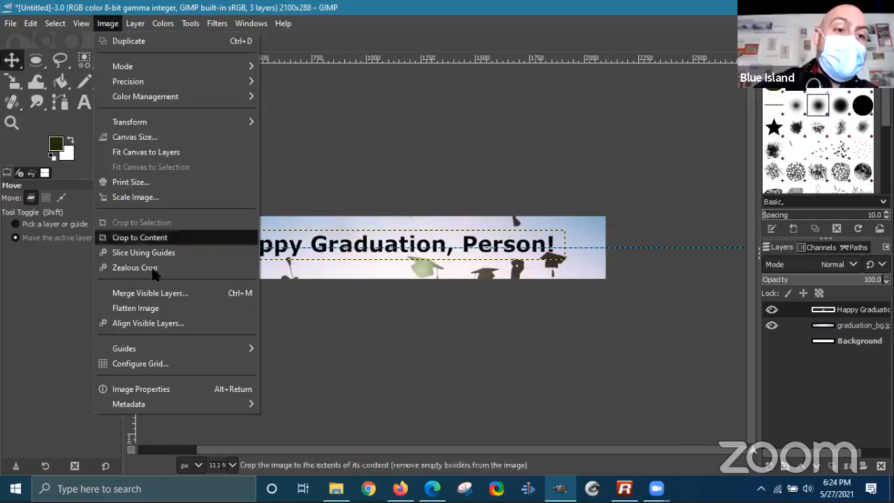
pyautogui.moveTo(149, 350)
pyautogui.click(283, 347)
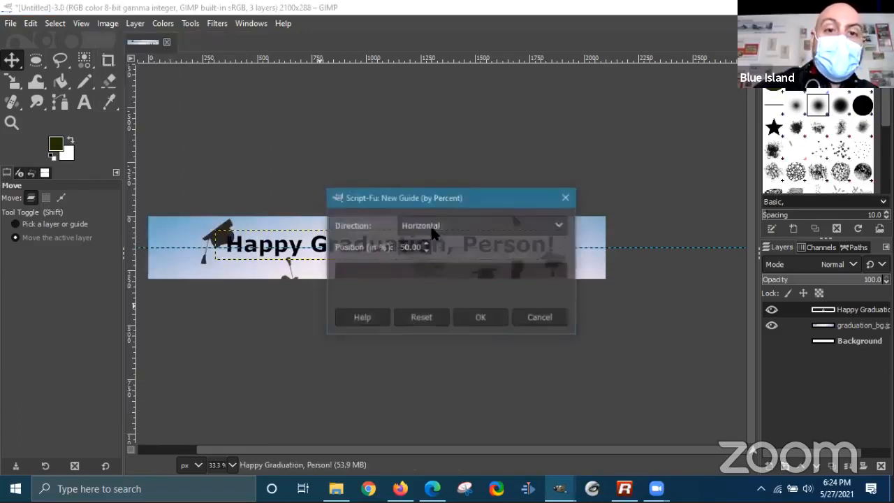
pyautogui.click(476, 223)
pyautogui.click(422, 264)
pyautogui.click(473, 316)
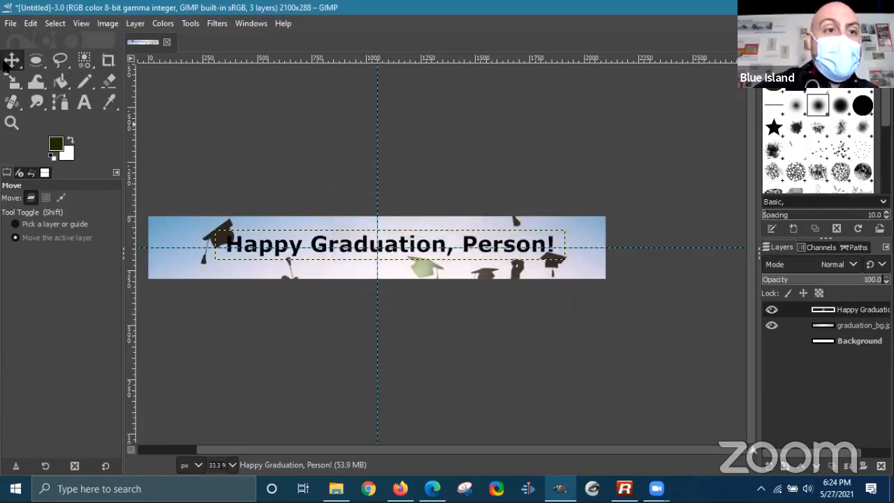
# - Drag the 'Happy Graduation, Person!' layer so it is centred where the guides cross
pyautogui.moveTo(319, 235)
pyautogui.mouseDown()
pyautogui.moveTo(331, 237)
pyautogui.moveTo(290, 237)
pyautogui.moveTo(286, 222)
pyautogui.moveTo(298, 232)
pyautogui.moveTo(240, 231)
pyautogui.moveTo(448, 234)
pyautogui.moveTo(240, 233)
pyautogui.moveTo(316, 228)
pyautogui.mouseUp()
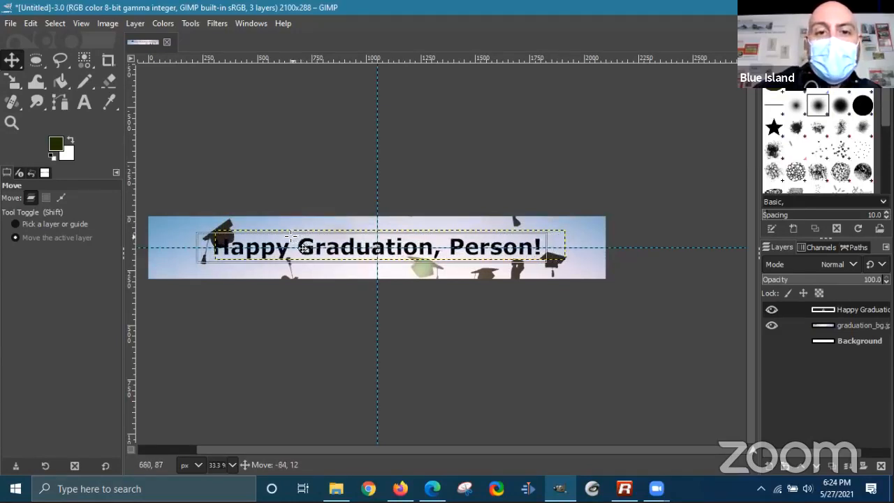
pyautogui.moveTo(299, 234); pyautogui.dragTo(300, 233)
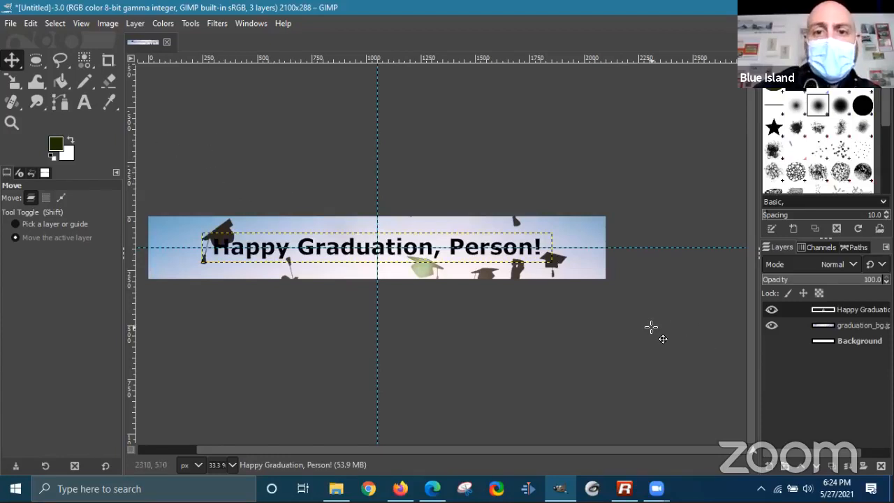
# - Uncheck Show Guides in the View menu
pyautogui.click(72, 26)
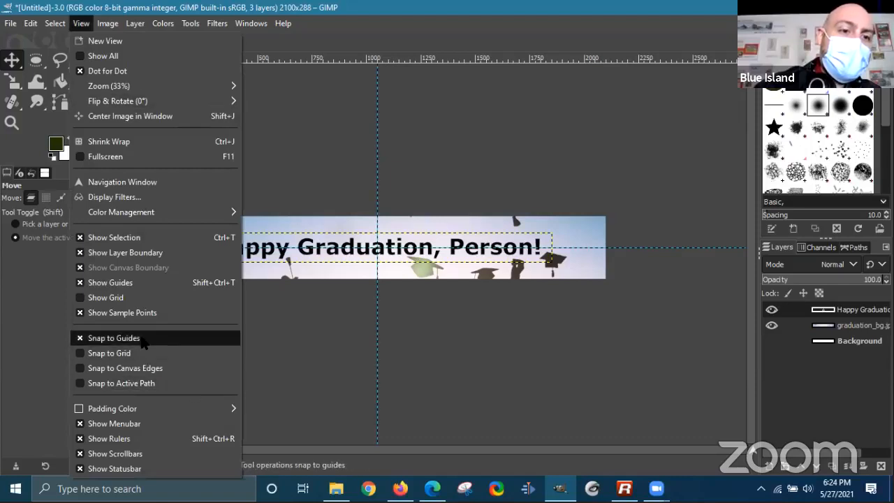
pyautogui.click(126, 286)
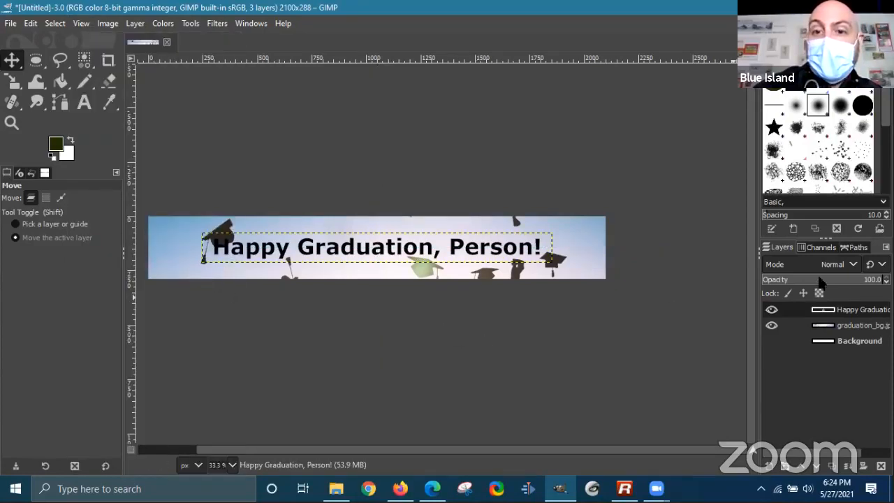
# - Briefly toggle the Background layer's visibility, then set graduation_bg.jpg opacity to 71.4
pyautogui.click(863, 327)
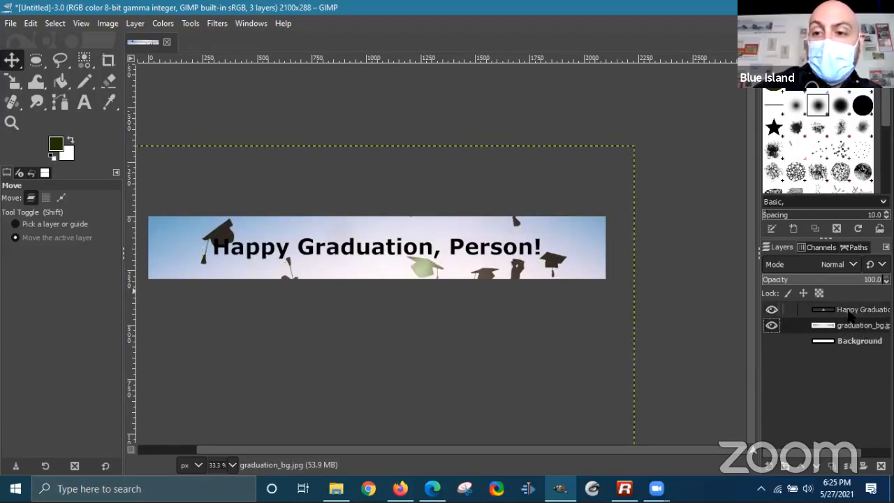
pyautogui.click(845, 342)
pyautogui.click(771, 342)
pyautogui.click(772, 341)
pyautogui.click(846, 329)
pyautogui.moveTo(857, 279); pyautogui.dragTo(848, 282)
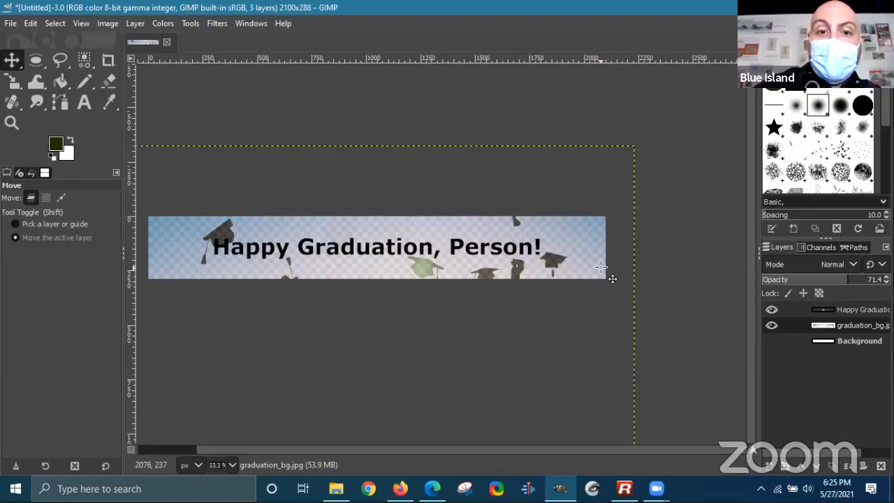
# - Save the project as graduation_pb_banner.xcf in the Desktop folder
pyautogui.click(11, 24)
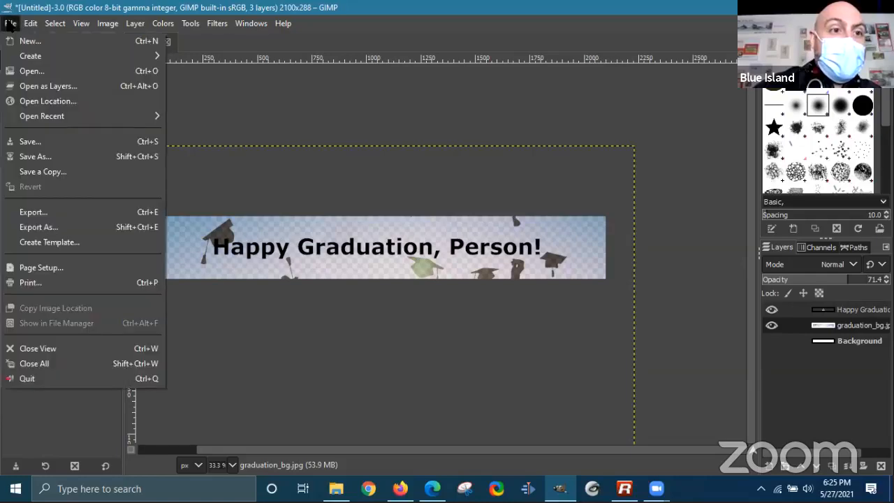
pyautogui.click(33, 142)
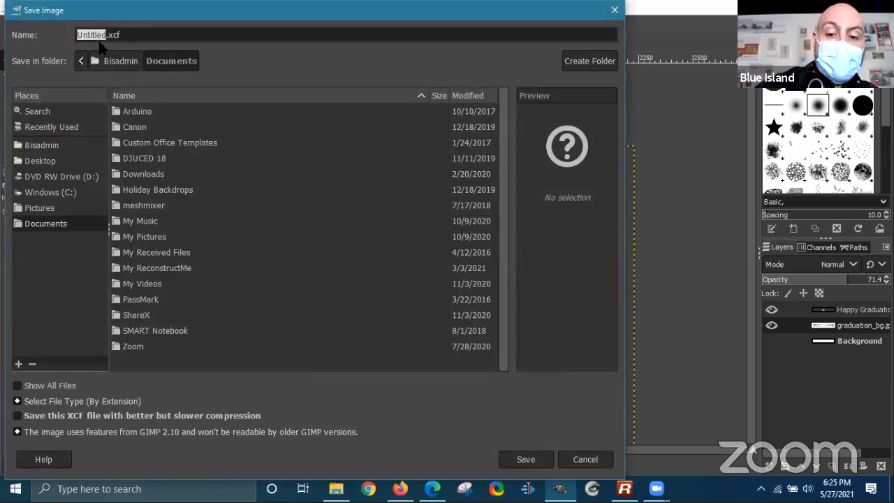
pyautogui.write('graduati')
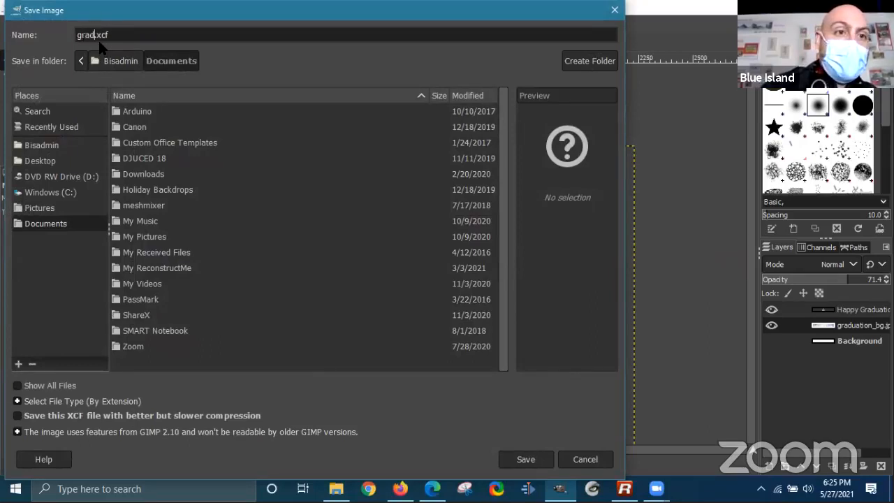
pyautogui.write('on_pb_')
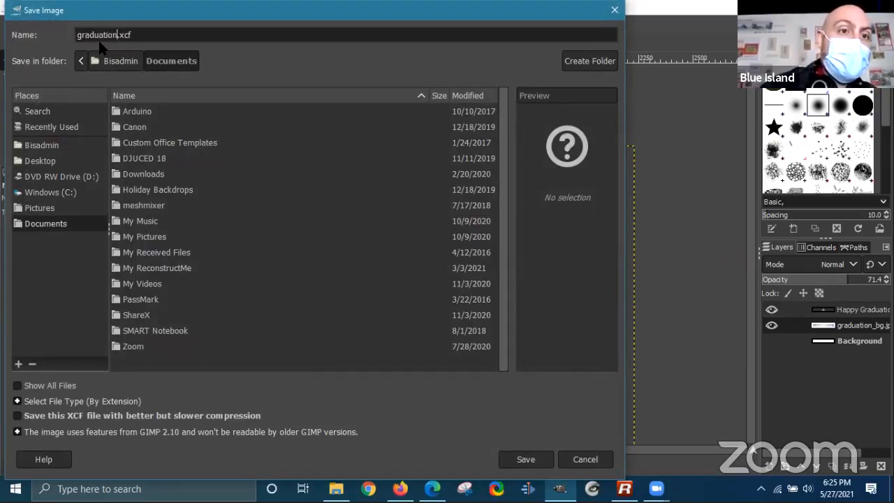
pyautogui.write('banner')
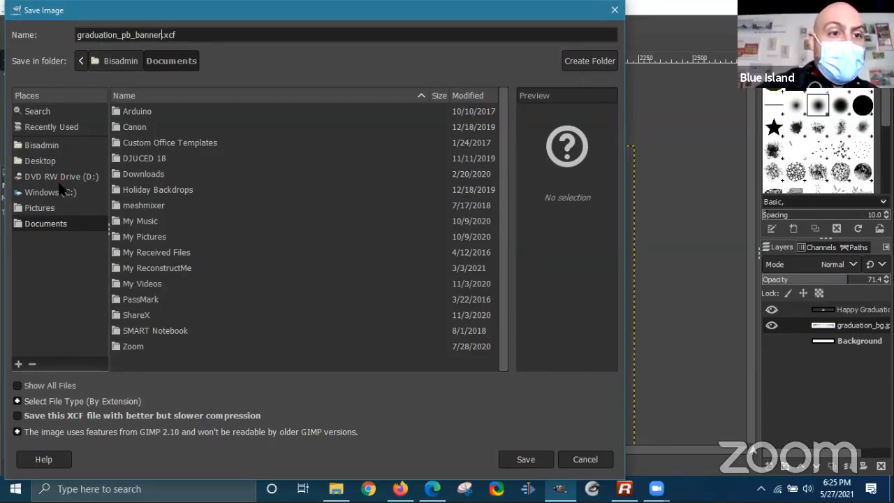
pyautogui.click(124, 60)
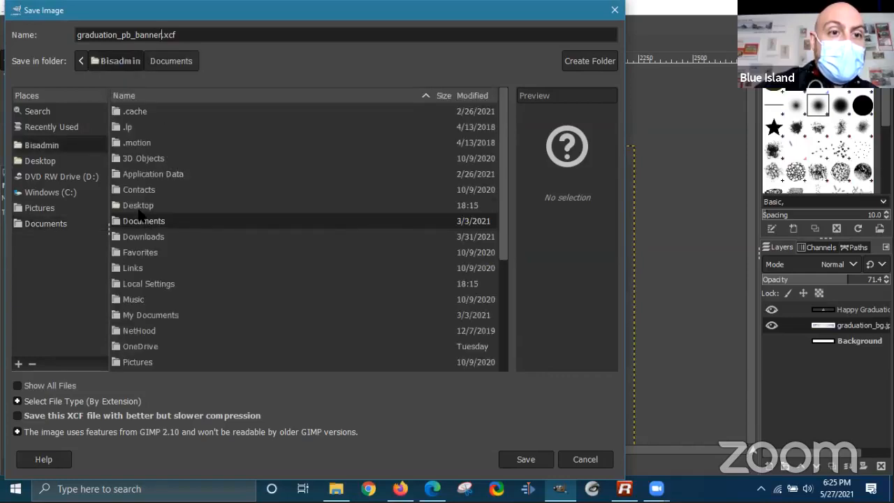
pyautogui.doubleClick(146, 204)
pyautogui.click(547, 464)
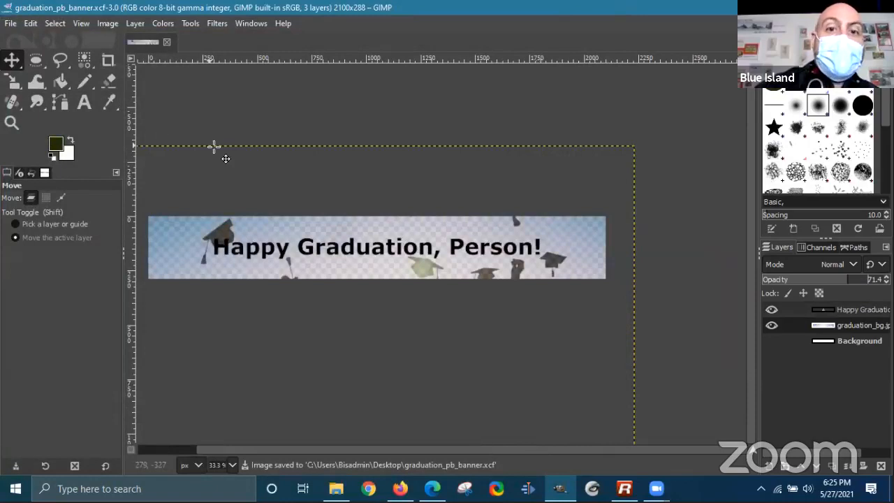
pyautogui.click(11, 23)
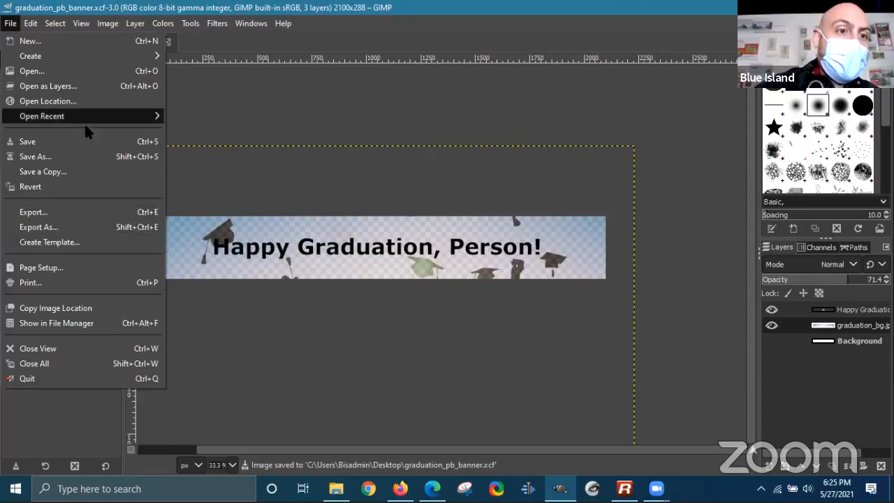
# - Export the banner to the Desktop as graduation_pb_banner.jpg, a JPEG at quality 90
pyautogui.click(63, 227)
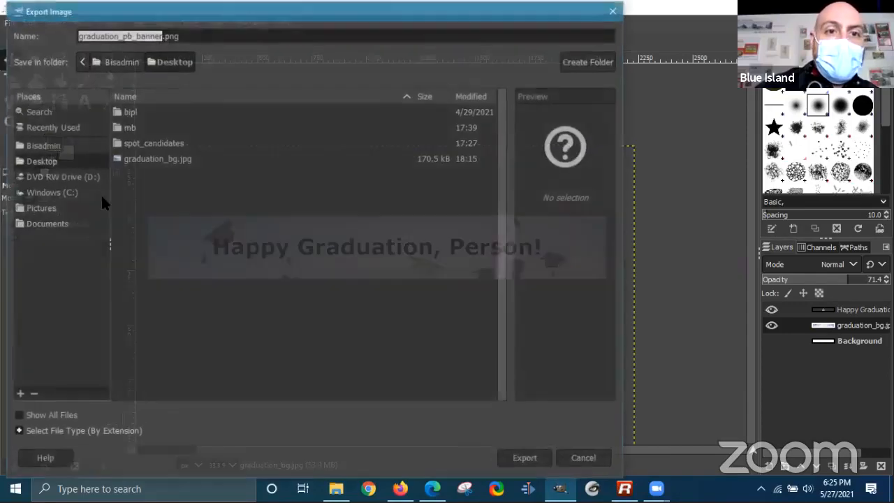
pyautogui.click(180, 35)
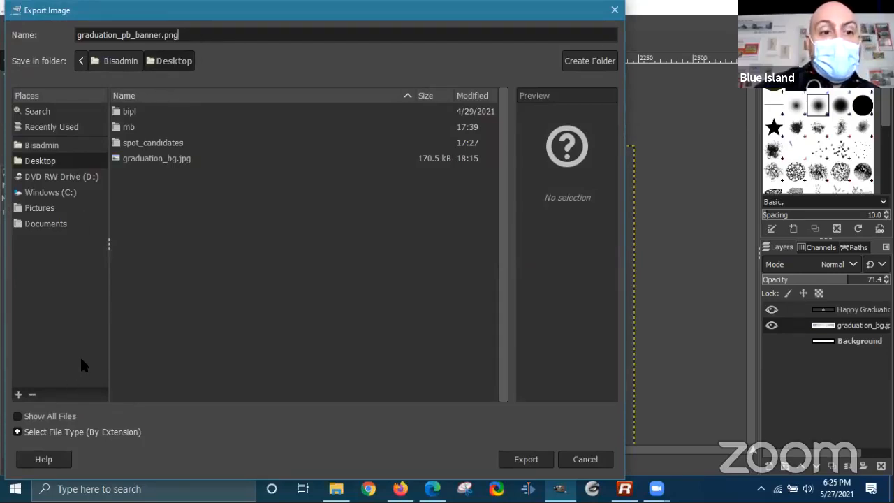
pyautogui.click(17, 433)
pyautogui.scroll(-3, 146, 382)
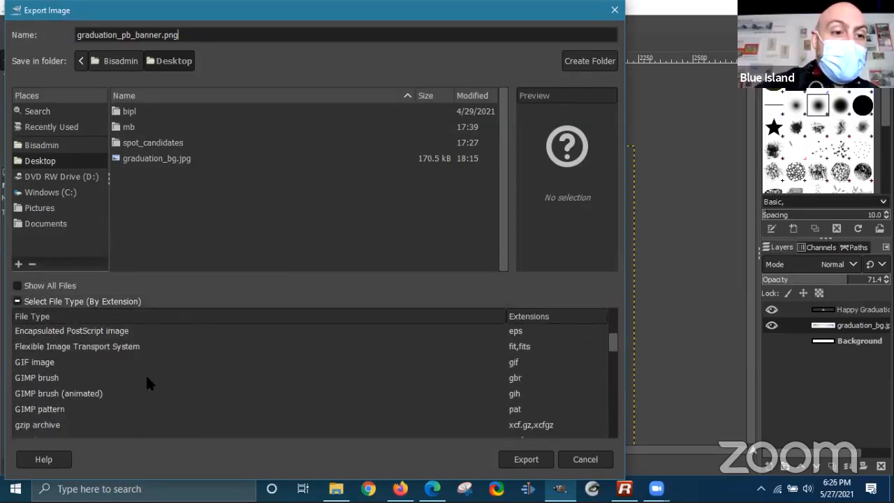
pyautogui.scroll(-4, 60, 365)
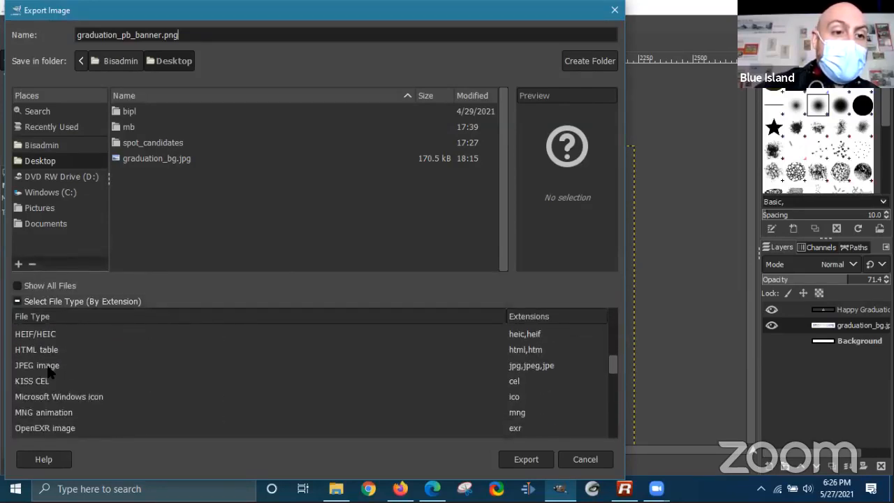
pyautogui.click(49, 369)
pyautogui.click(519, 461)
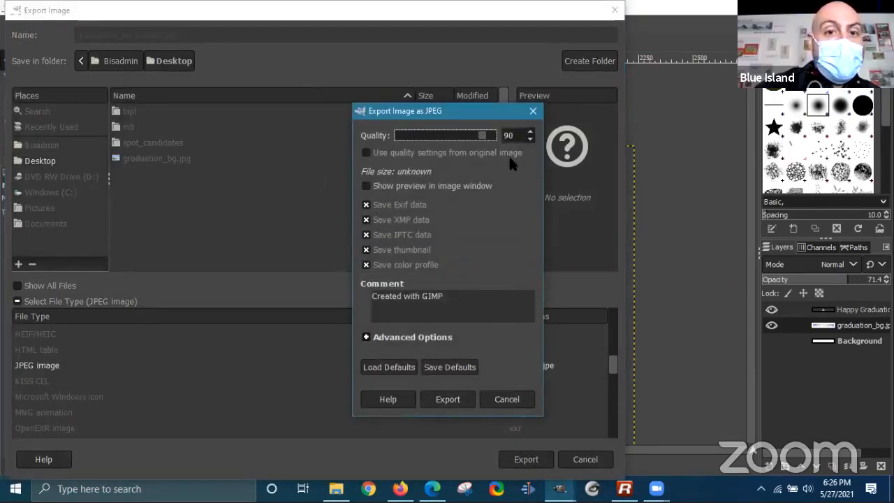
pyautogui.click(430, 395)
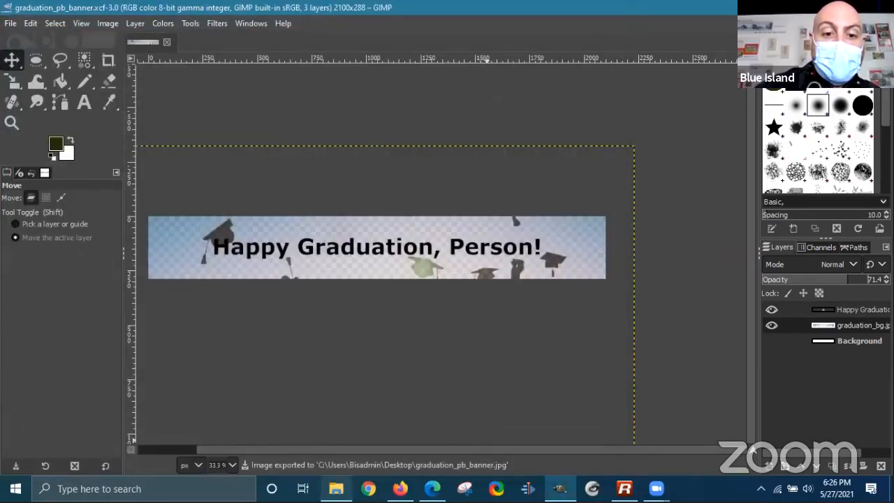
pyautogui.click(336, 488)
# - Preview graduation_bg.jpg and graduation_pb_banner.jpg from the Desktop folder, closing each afterwards
pyautogui.click(550, 115)
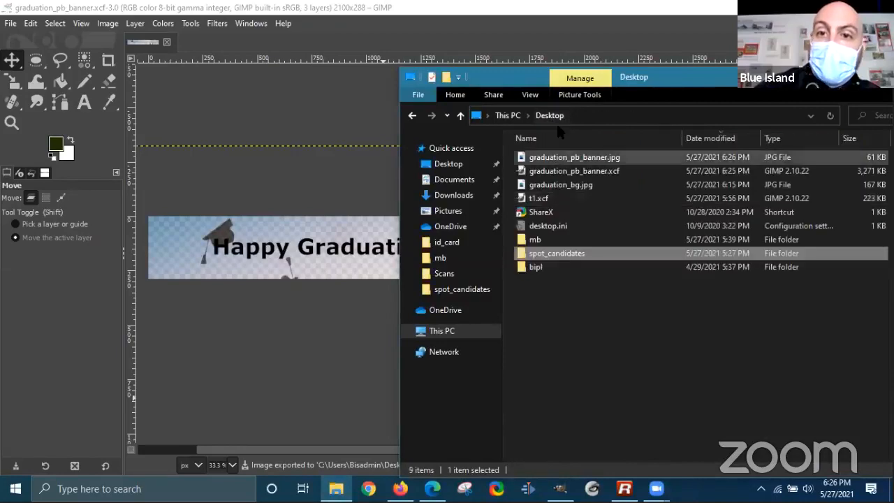
pyautogui.click(567, 186)
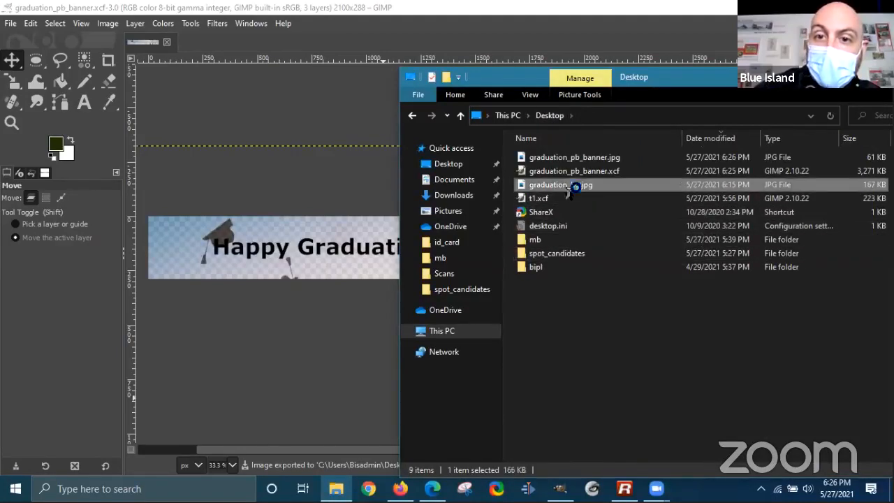
pyautogui.press('Return')
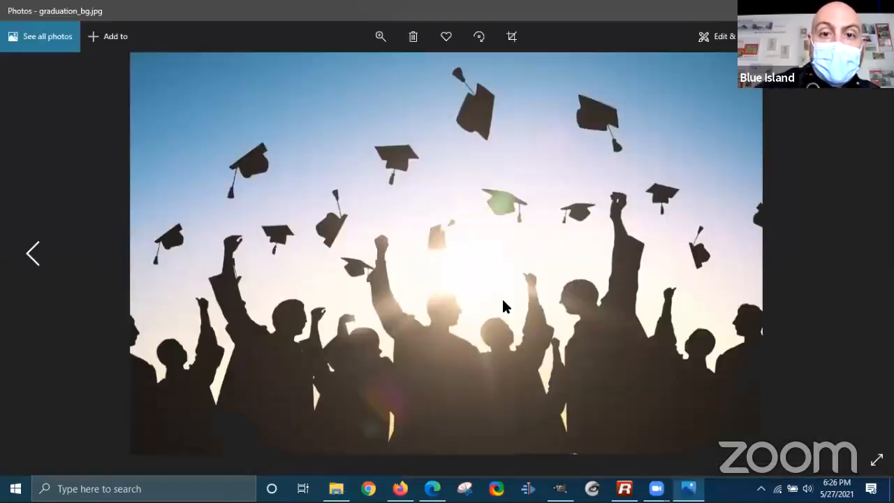
pyautogui.hotkey('alt', 'F4')
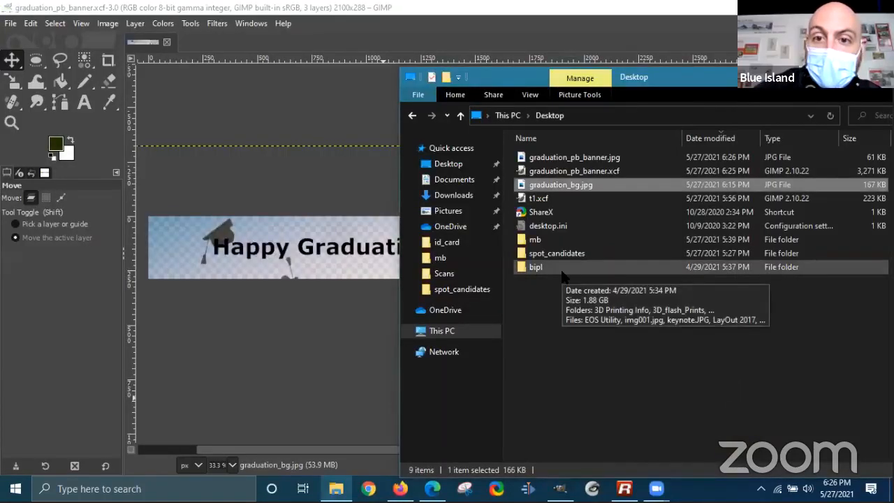
pyautogui.click(592, 157)
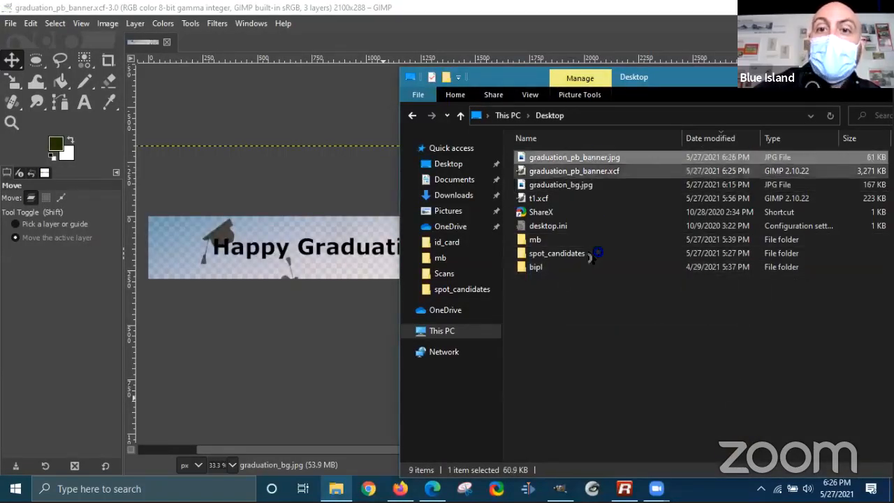
pyautogui.press('Return')
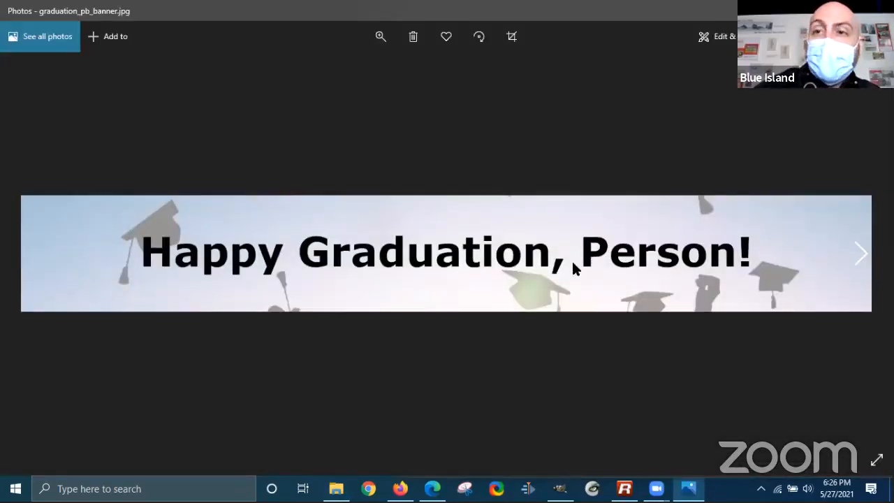
pyautogui.click(878, 11)
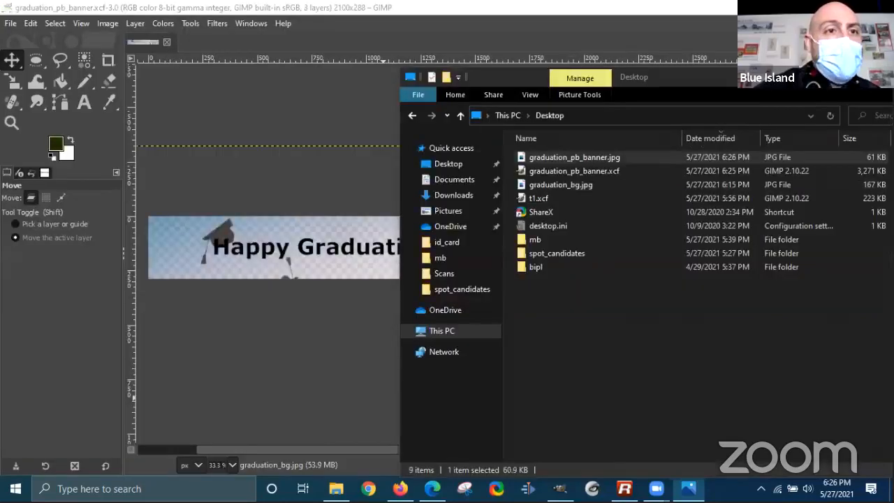
# - Move the Desktop folder window aside and bring GIMP back to the front
pyautogui.click(668, 393)
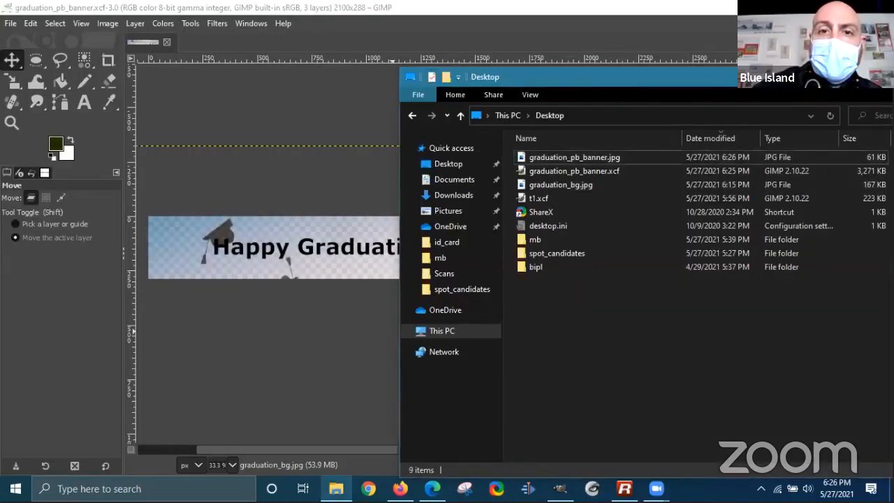
pyautogui.moveTo(709, 77); pyautogui.dragTo(319, 64)
pyautogui.click(240, 12)
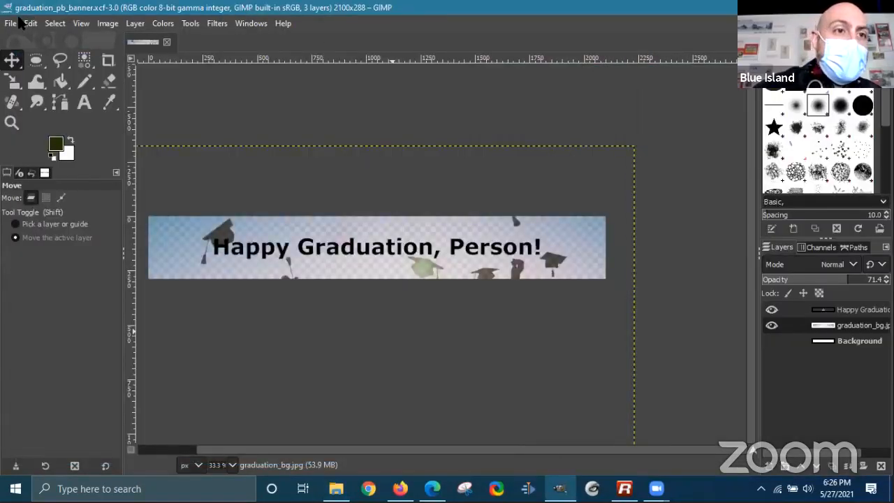
# - Close every open image in GIMP with File > Close All
pyautogui.click(20, 21)
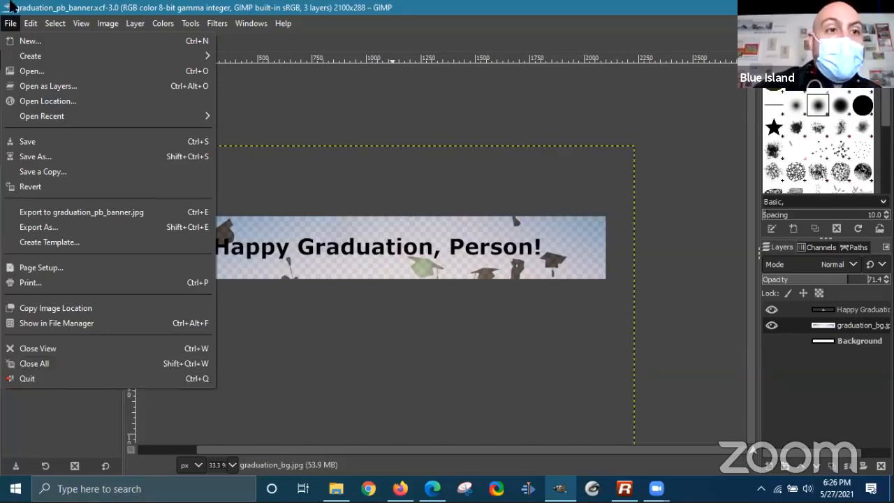
pyautogui.click(38, 363)
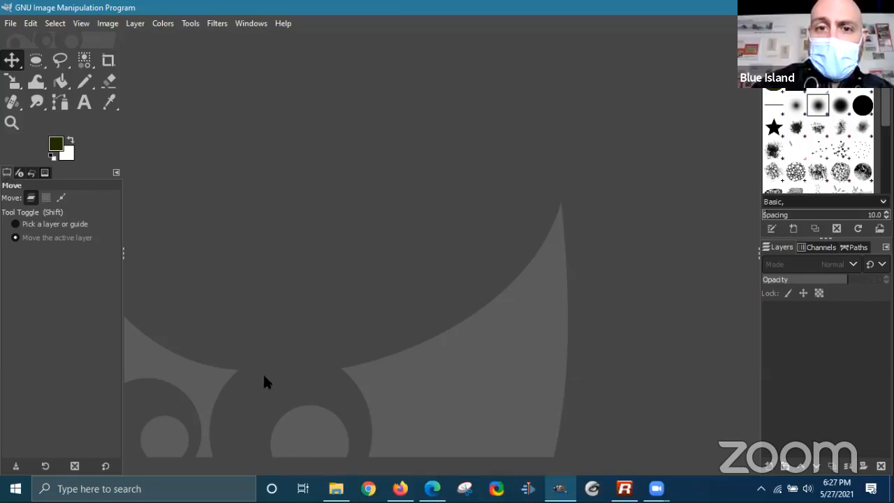
# - Open the spot_candidates folder maximized and show its photos as extra large icons
pyautogui.click(336, 488)
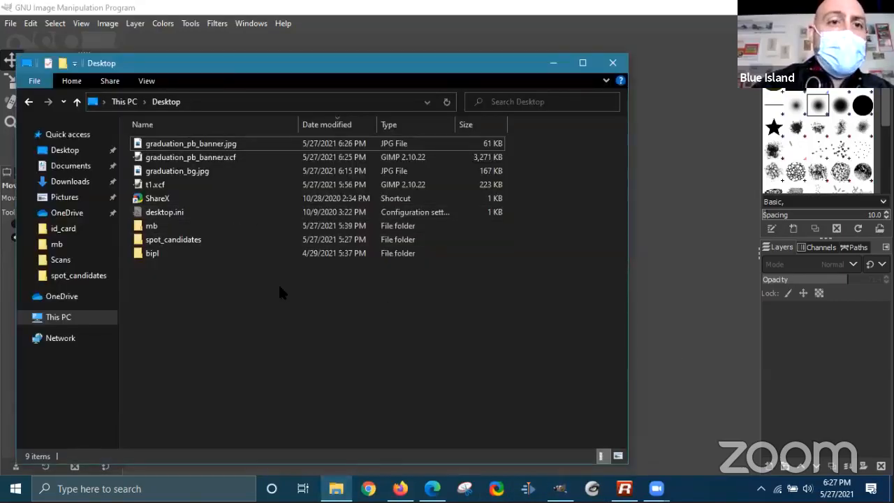
pyautogui.moveTo(226, 66); pyautogui.dragTo(260, 24)
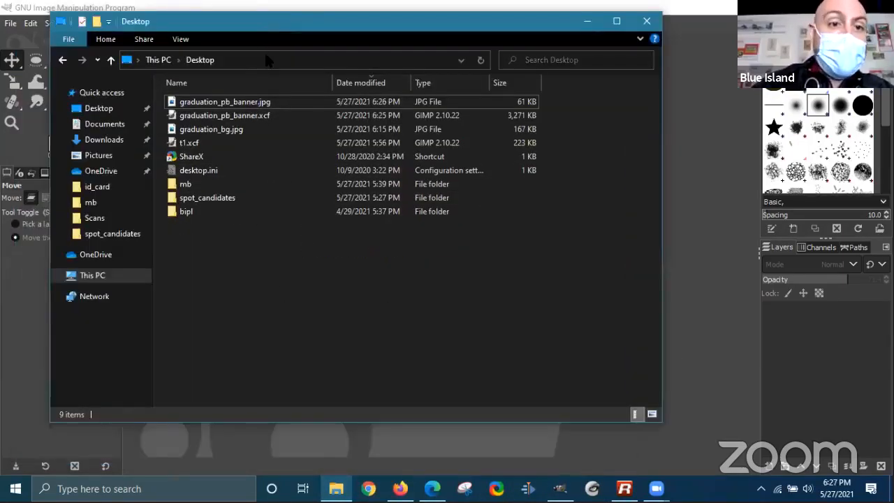
pyautogui.doubleClick(203, 197)
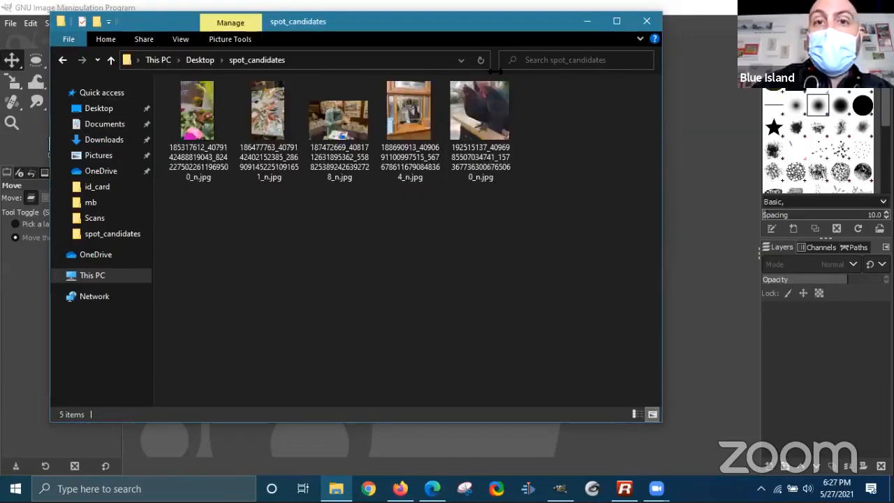
pyautogui.click(617, 21)
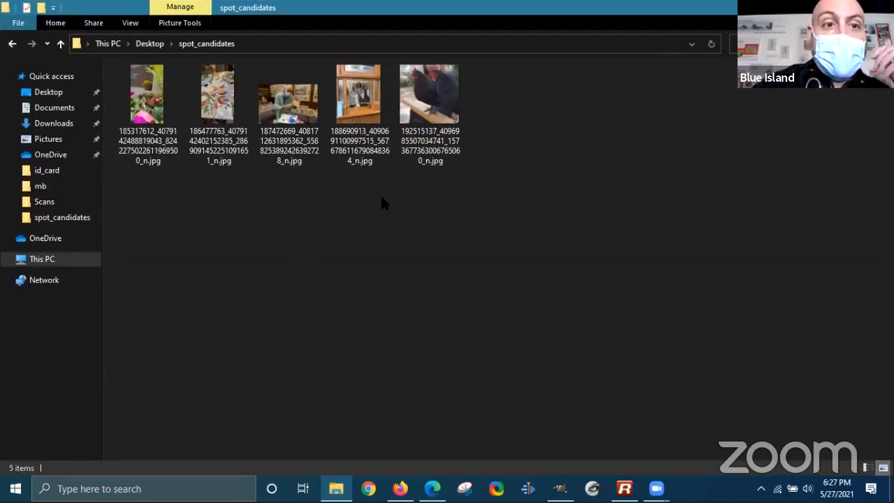
pyautogui.click(129, 22)
pyautogui.click(152, 42)
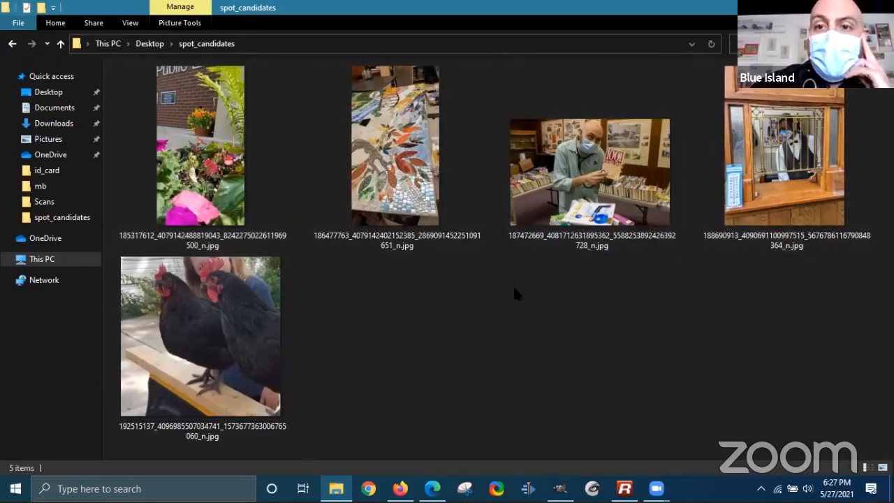
# - Open the mosaic photo from spot_candidates in the Photos viewer
pyautogui.click(222, 178)
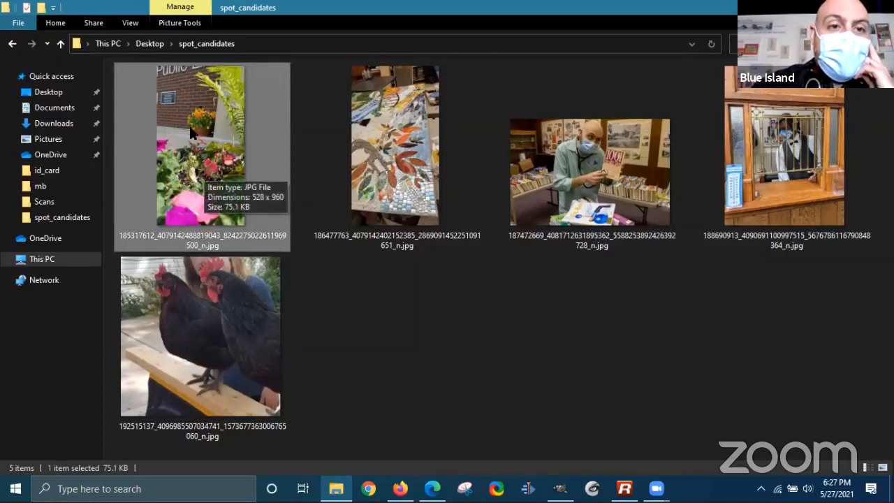
pyautogui.click(395, 141)
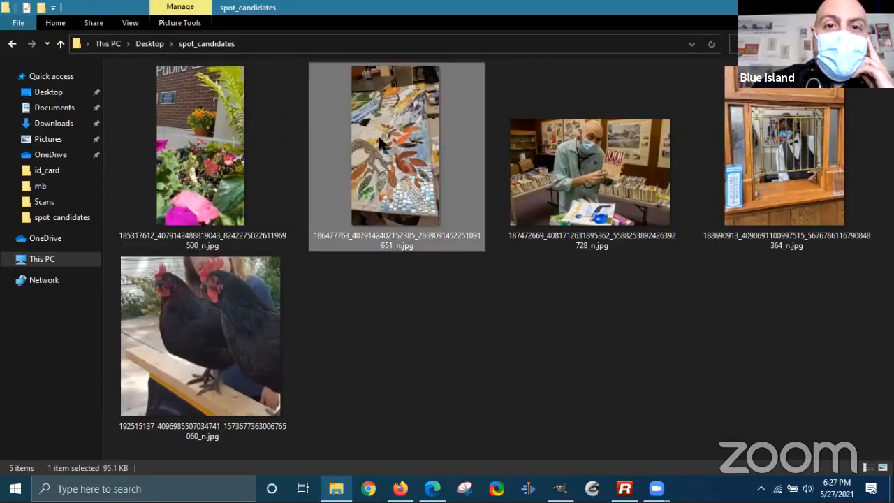
pyautogui.doubleClick(379, 142)
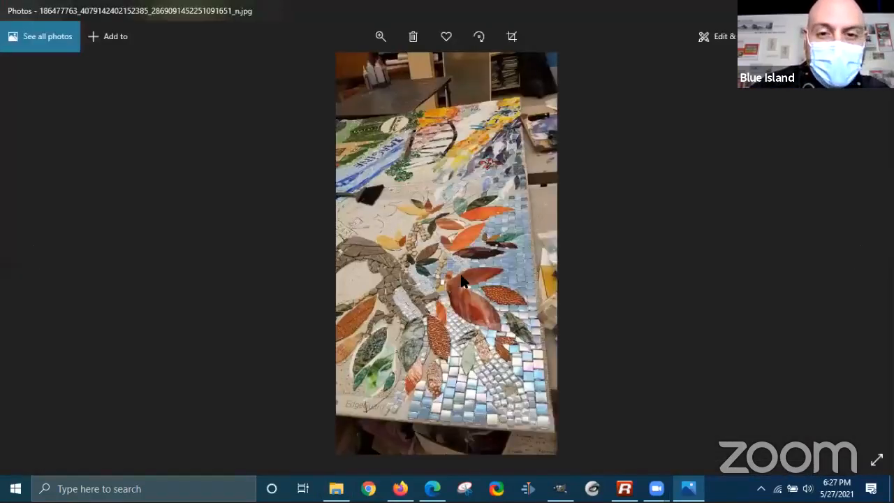
# - Zoom into the mosaic photo, pan over its top and the EdgeGuard-labelled lower part, then zoom out
pyautogui.scroll(5, 461, 280)
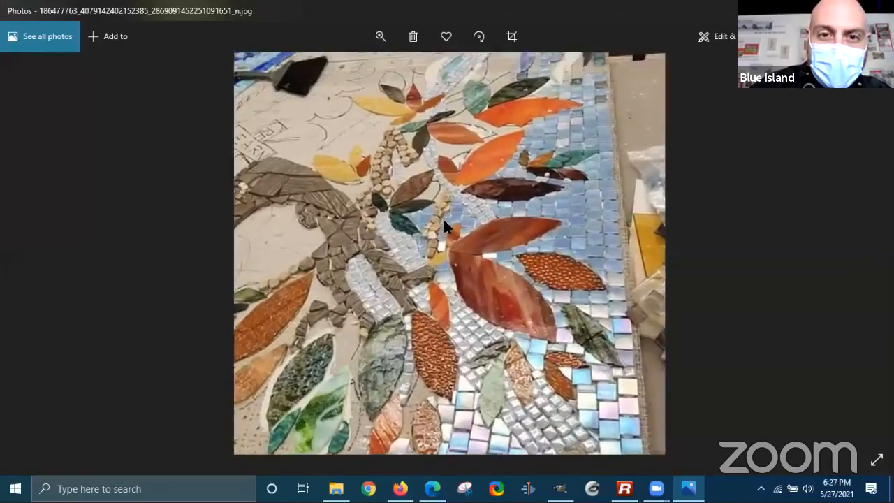
pyautogui.moveTo(442, 222); pyautogui.dragTo(463, 259)
pyautogui.moveTo(443, 149); pyautogui.dragTo(509, 161)
pyautogui.moveTo(342, 289); pyautogui.dragTo(355, 87)
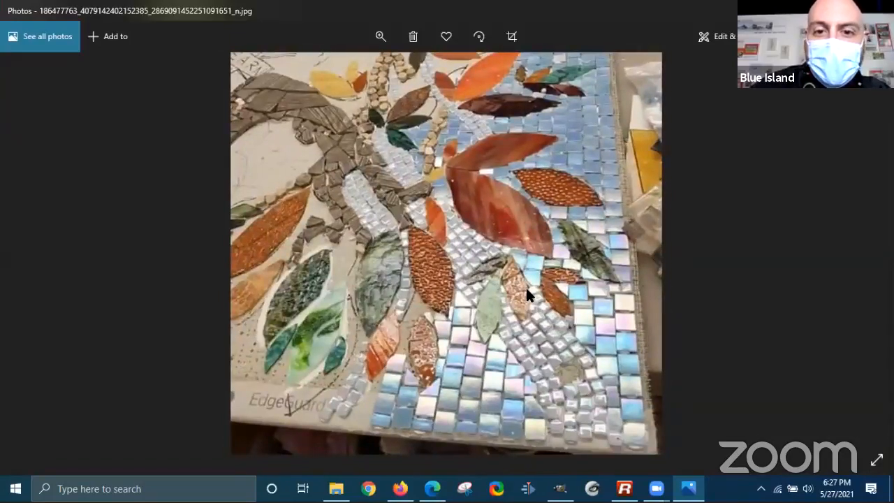
pyautogui.moveTo(538, 91); pyautogui.dragTo(495, 254)
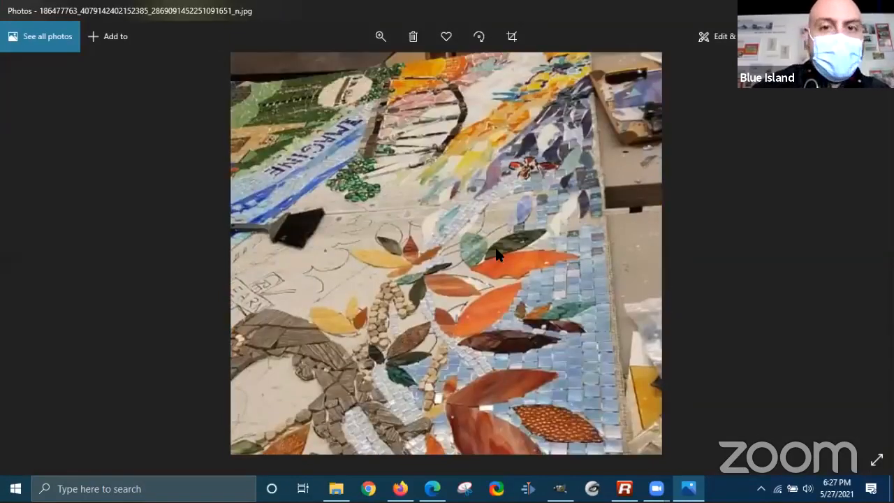
pyautogui.scroll(-5, 496, 255)
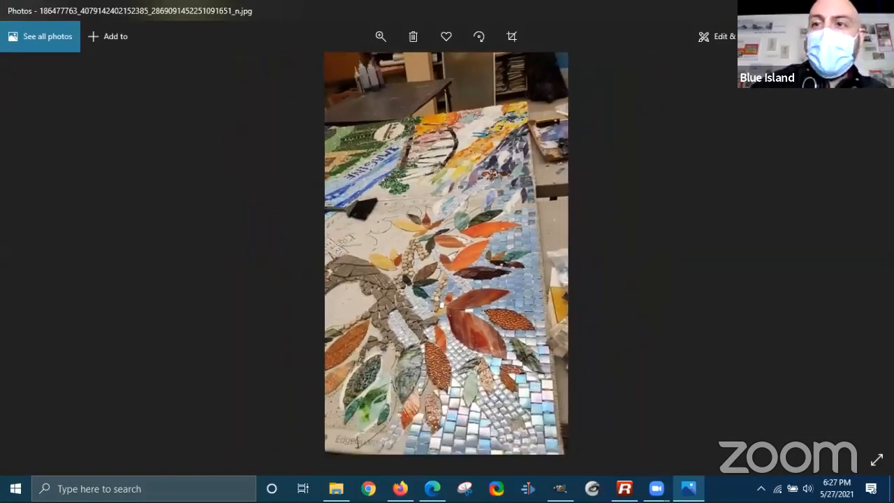
pyautogui.hotkey('alt', 'F4')
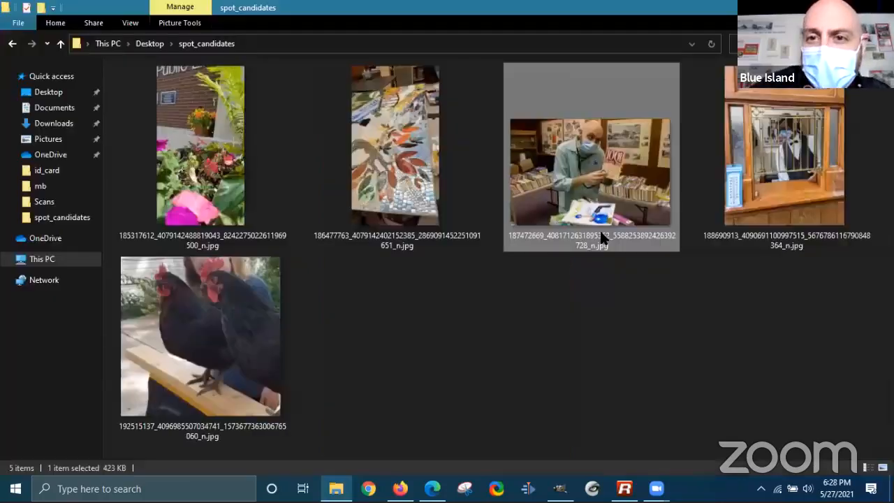
pyautogui.click(724, 227)
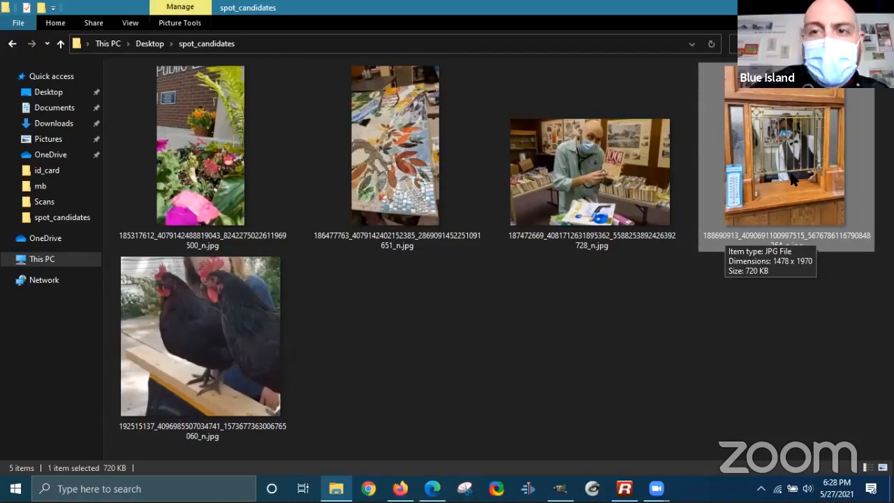
pyautogui.doubleClick(193, 327)
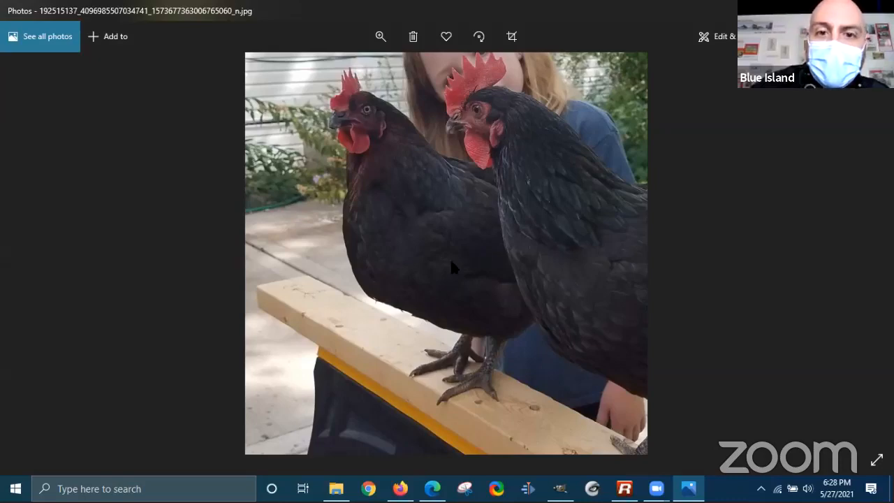
pyautogui.hotkey('alt', 'F4')
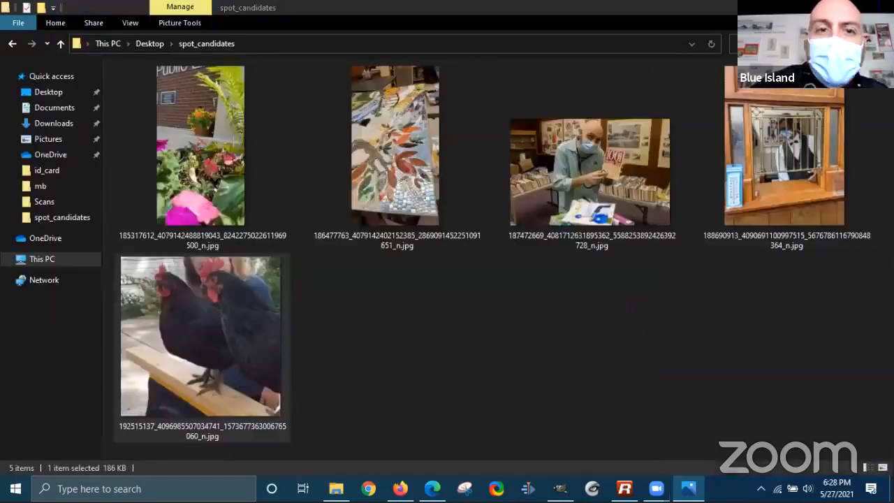
pyautogui.doubleClick(209, 158)
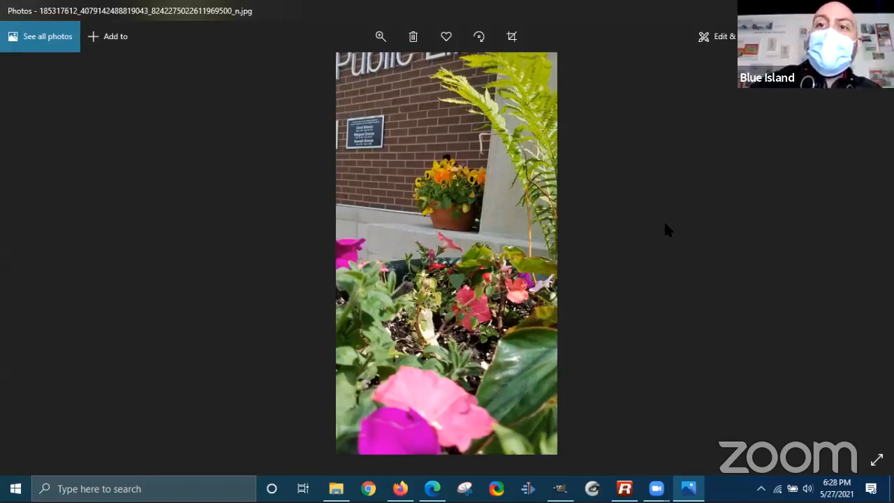
pyautogui.click(878, 10)
pyautogui.click(353, 258)
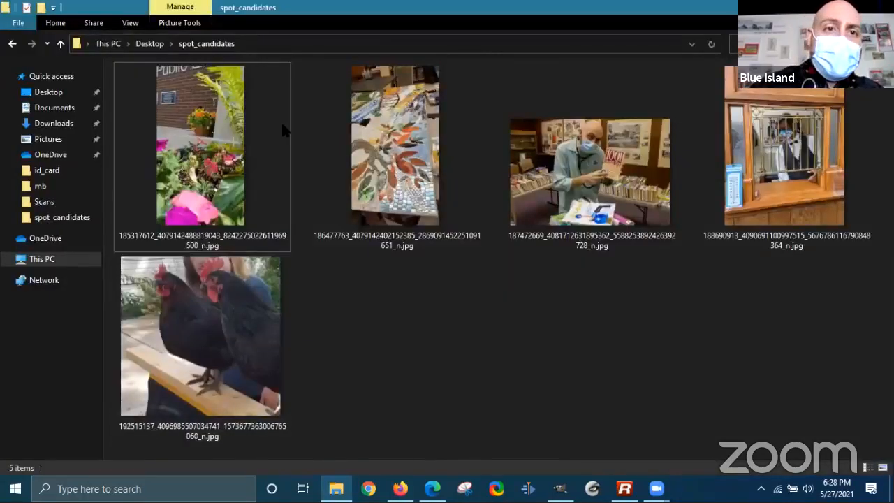
# - Drag the flower-bed photo into GIMP, convert it to sRGB, and browse the menus to Image
pyautogui.moveTo(296, 8); pyautogui.dragTo(639, 105)
pyautogui.moveTo(641, 233); pyautogui.dragTo(280, 236)
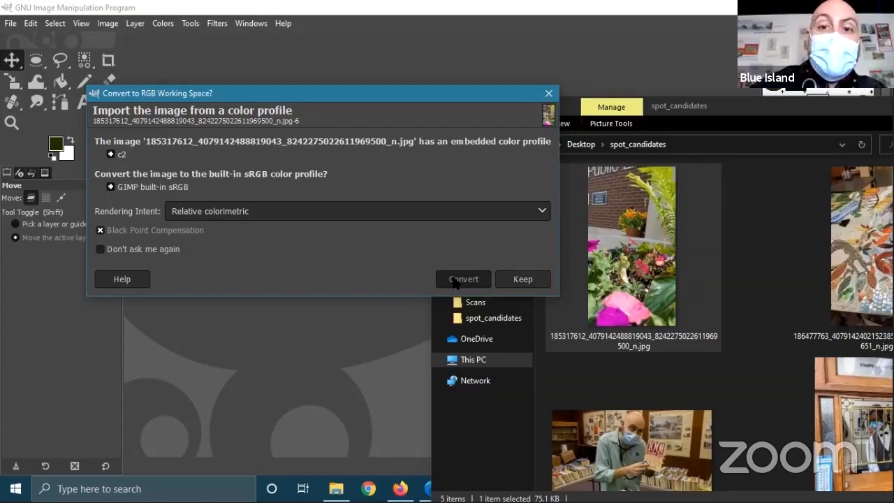
pyautogui.click(463, 278)
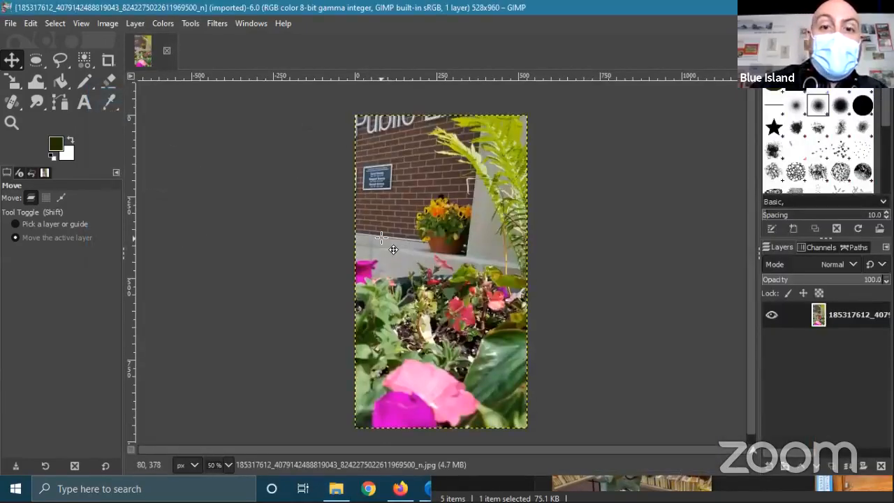
pyautogui.moveTo(586, 221); pyautogui.dragTo(544, 217)
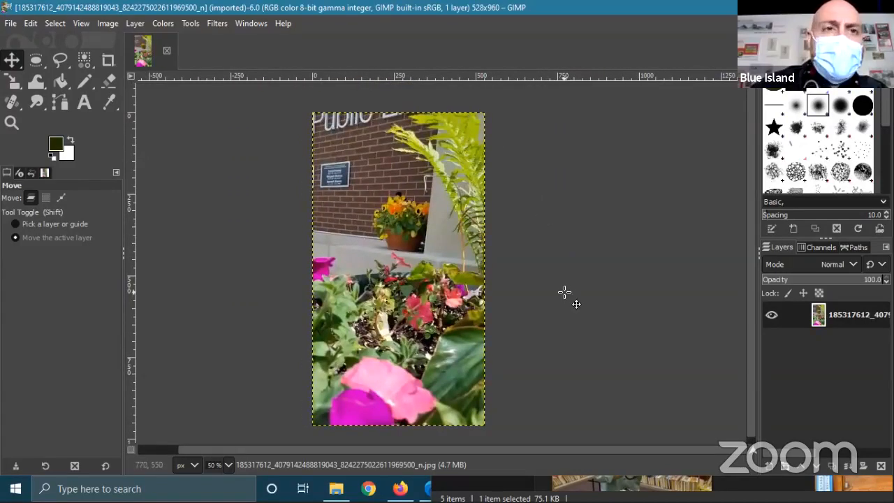
pyautogui.click(135, 23)
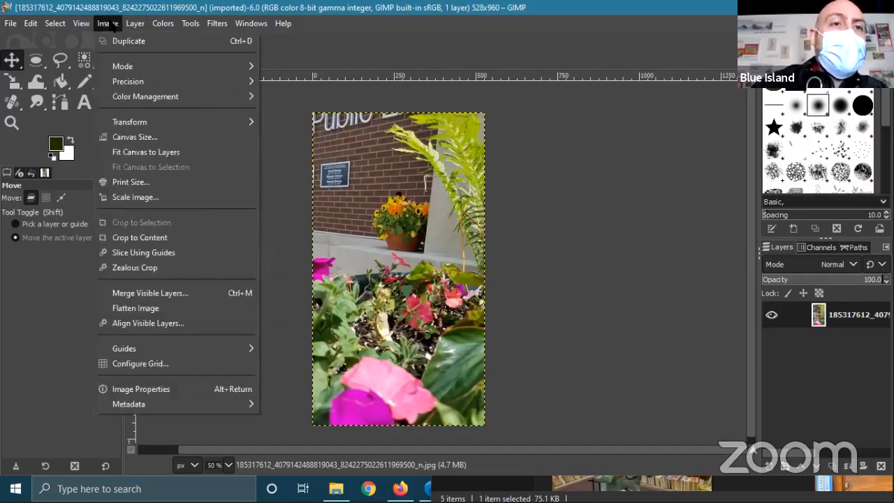
pyautogui.moveTo(76, 24)
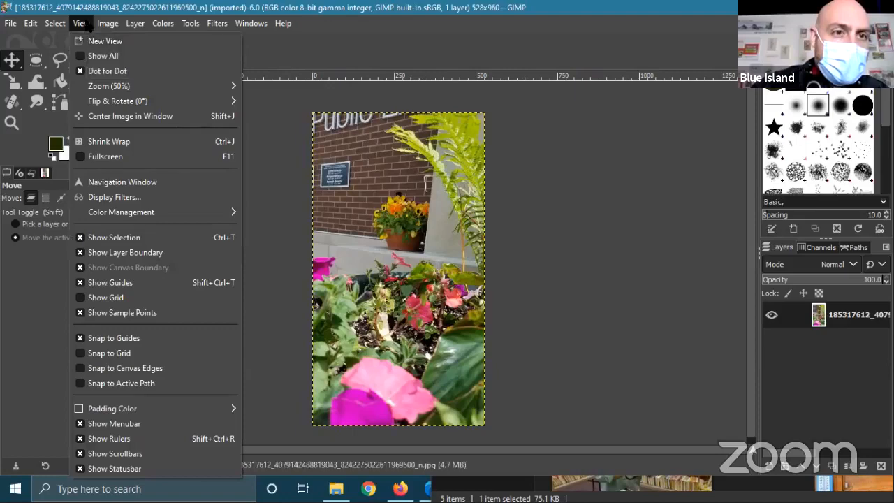
# - Resize the canvas to 200% width, making it 1056 × 960 px
pyautogui.moveTo(111, 26)
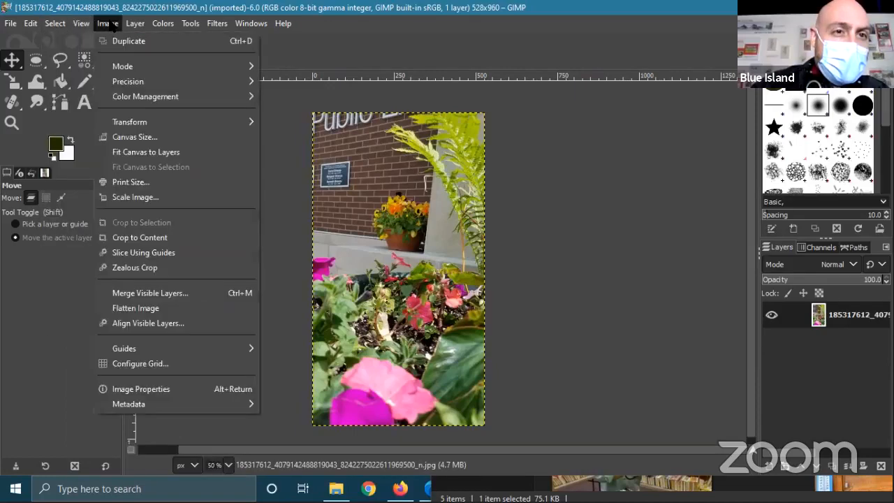
pyautogui.click(135, 136)
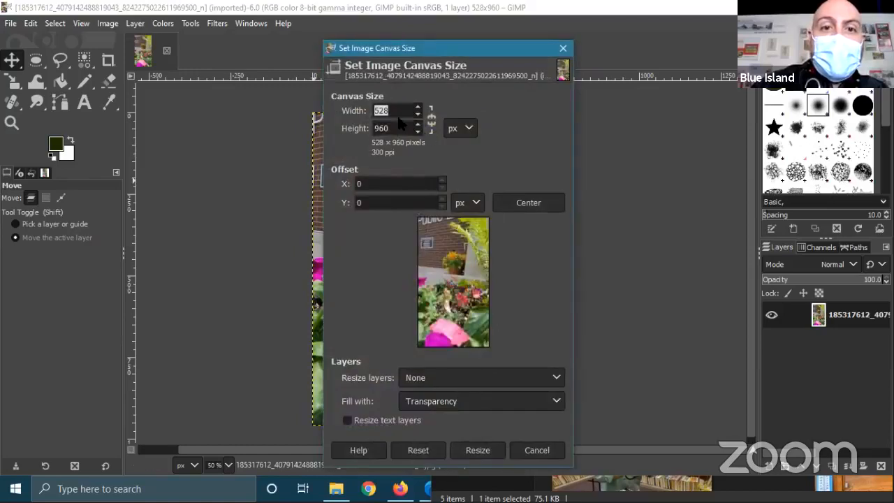
pyautogui.click(467, 129)
pyautogui.click(472, 162)
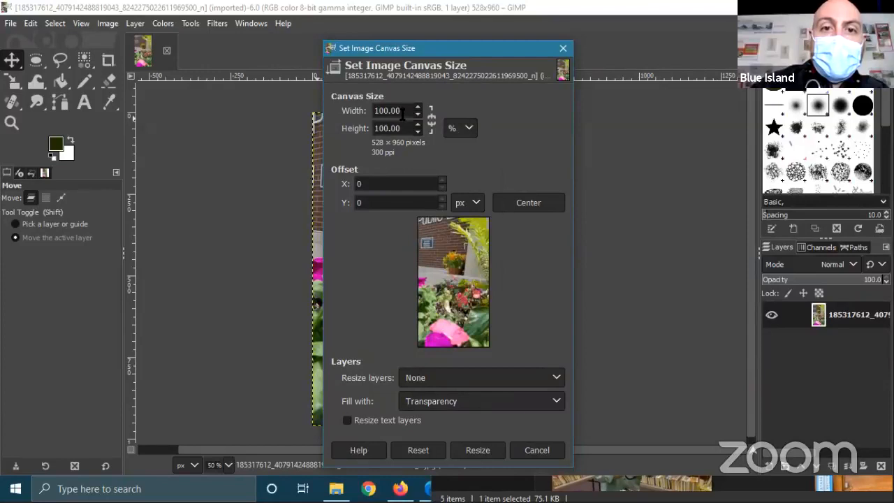
pyautogui.write('200')
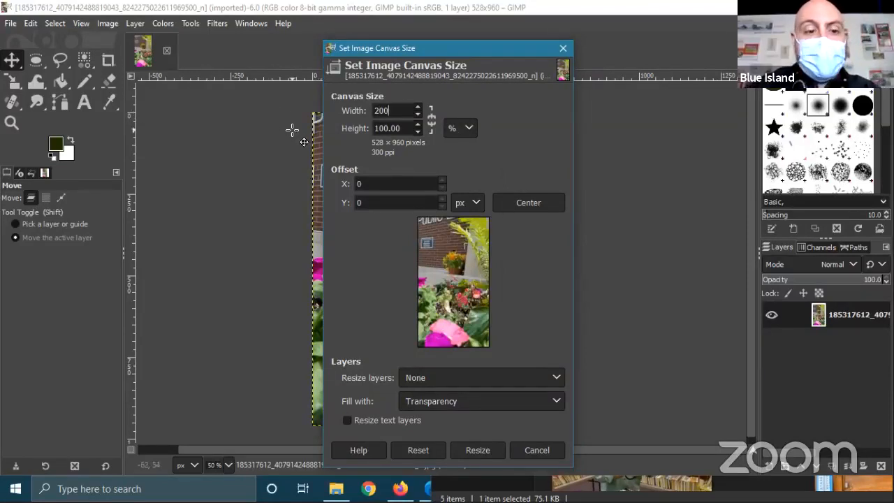
pyautogui.press('Tab')
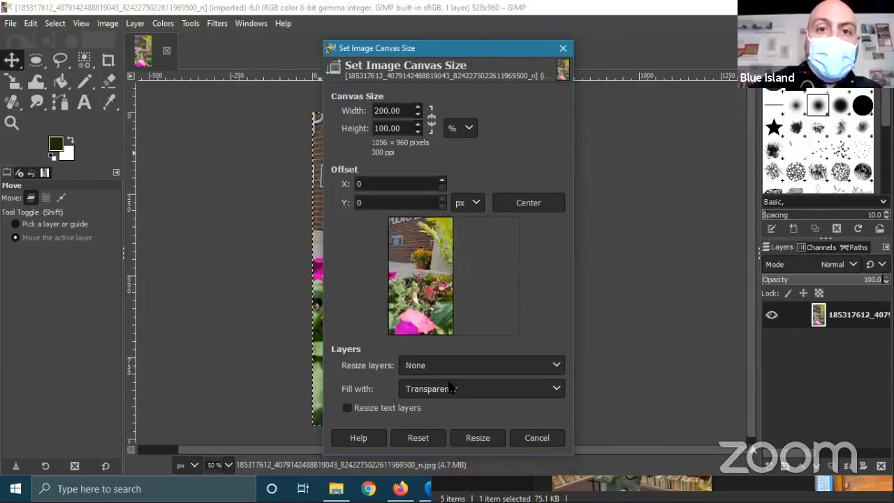
pyautogui.click(478, 436)
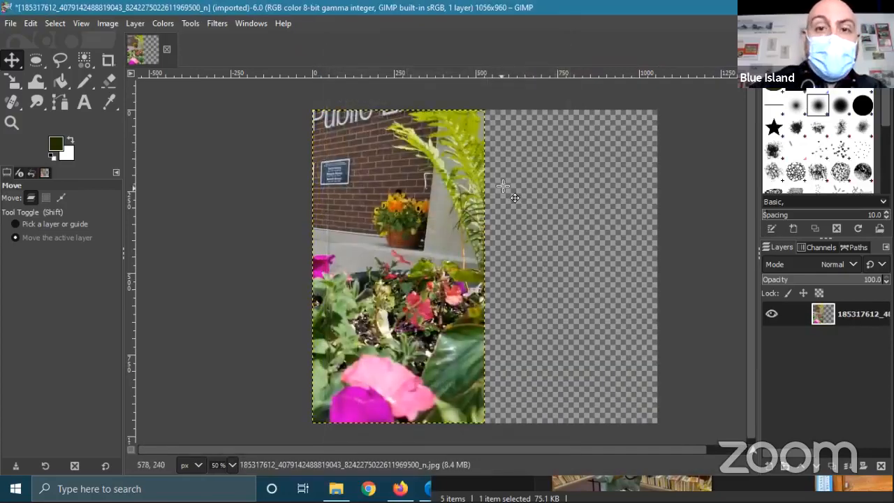
# - Duplicate the flower-bed photo layer through its right-click menu in the Layers panel
pyautogui.moveTo(606, 212); pyautogui.dragTo(474, 212)
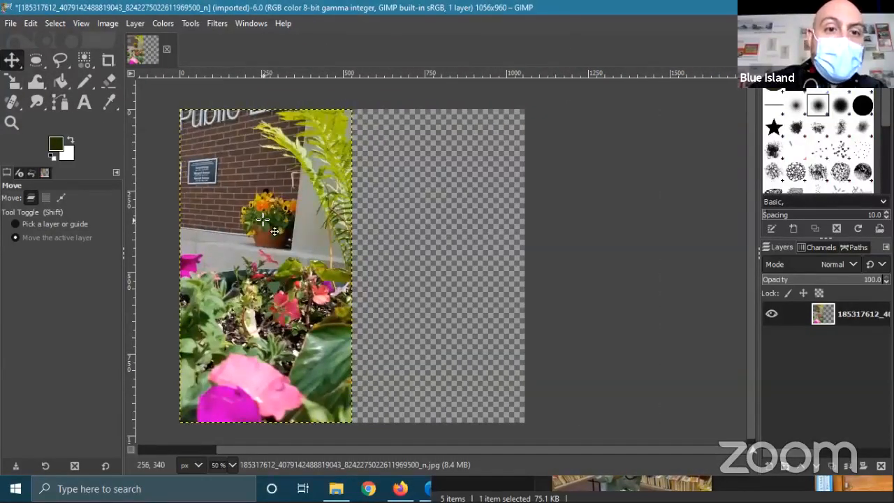
pyautogui.rightClick(271, 197)
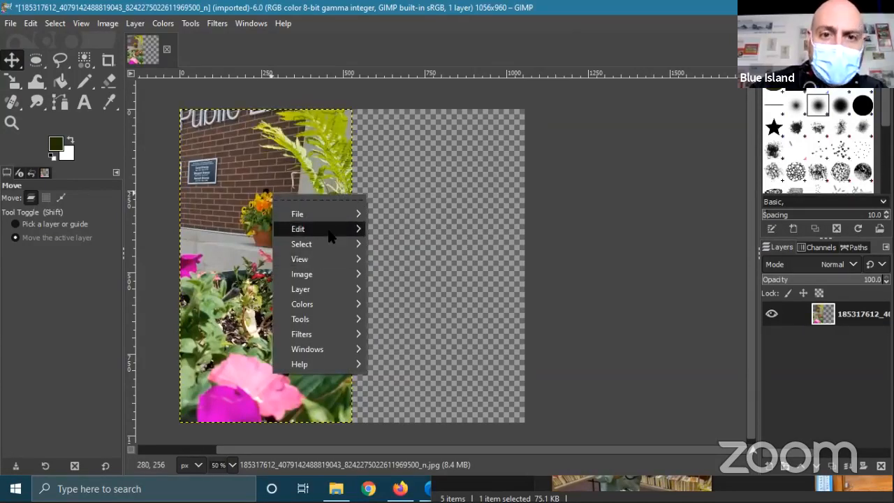
pyautogui.moveTo(331, 237)
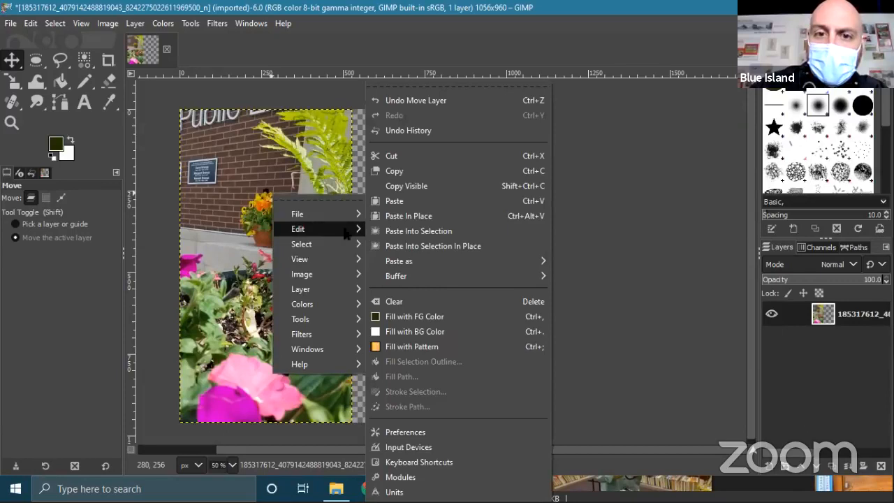
pyautogui.click(690, 175)
pyautogui.rightClick(859, 316)
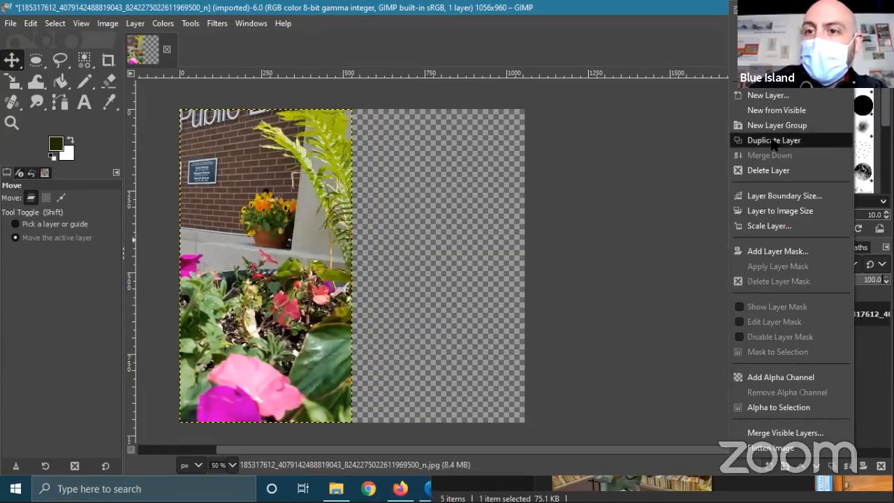
pyautogui.click(608, 267)
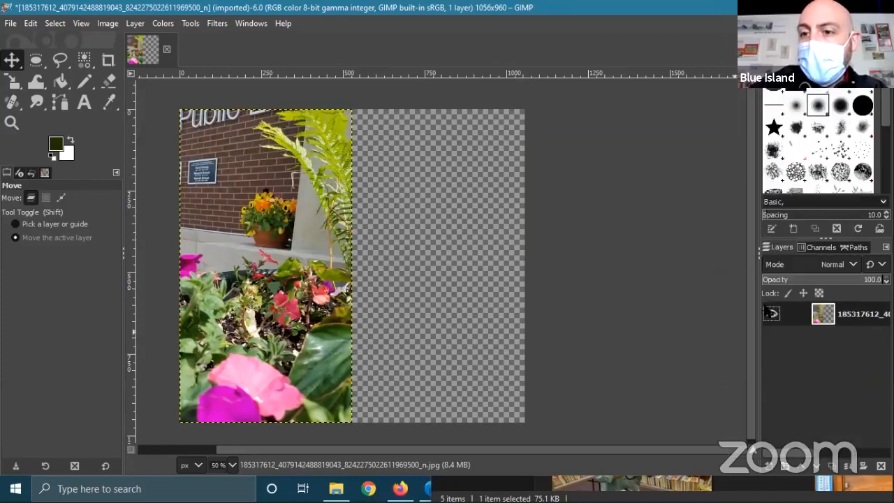
pyautogui.click(772, 313)
pyautogui.click(772, 314)
pyautogui.click(772, 314)
pyautogui.click(772, 313)
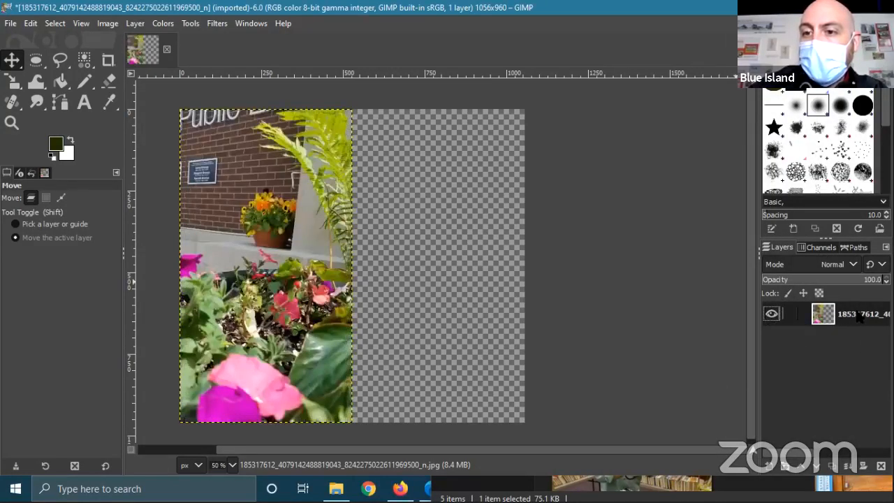
pyautogui.rightClick(859, 315)
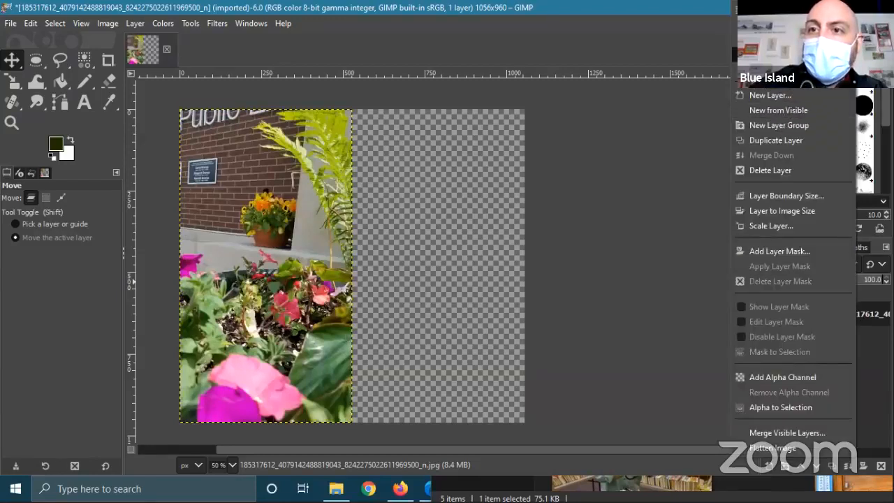
pyautogui.click(776, 140)
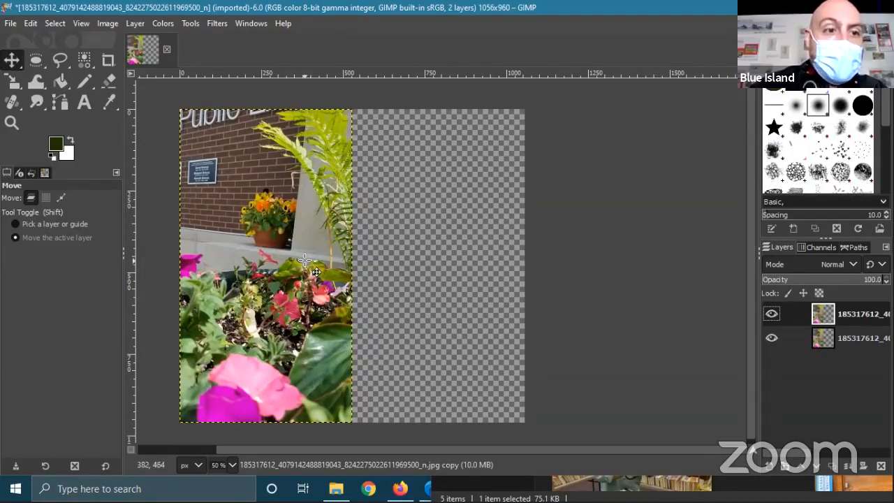
# - Move the copied photo into the right half, aligned with the top edge and flush against the original
pyautogui.moveTo(248, 262); pyautogui.dragTo(426, 248)
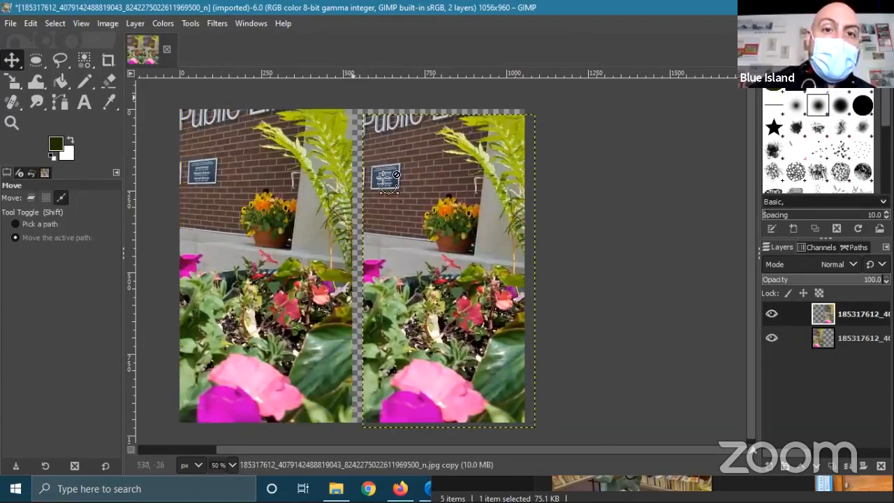
pyautogui.scroll(9, 383, 155)
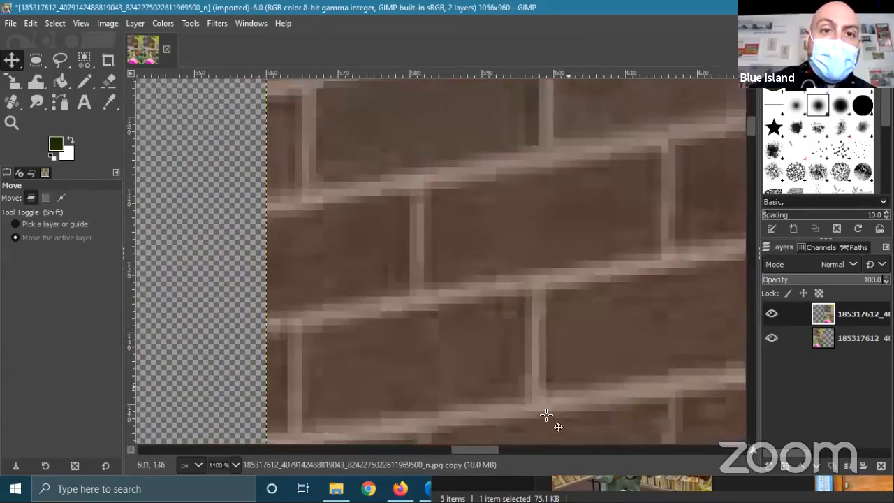
pyautogui.moveTo(392, 132); pyautogui.dragTo(532, 487)
pyautogui.moveTo(573, 272); pyautogui.dragTo(326, 208)
pyautogui.scroll(-9, 479, 268)
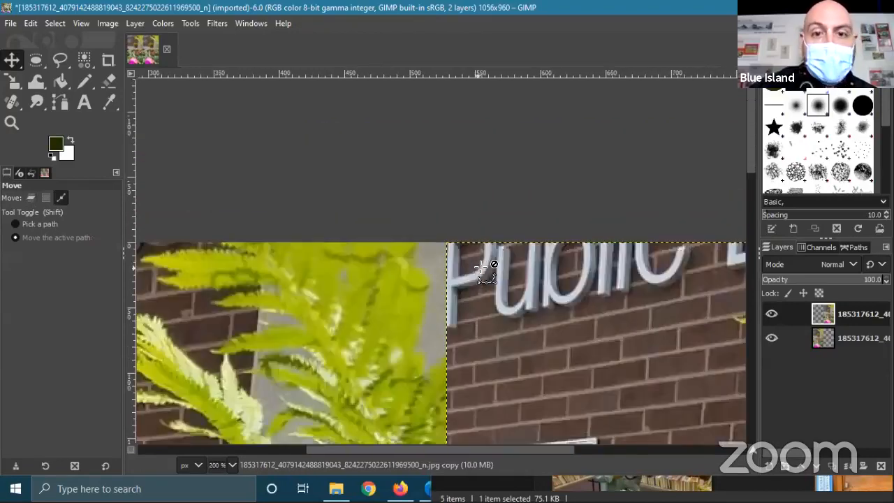
pyautogui.moveTo(702, 331); pyautogui.dragTo(641, 221)
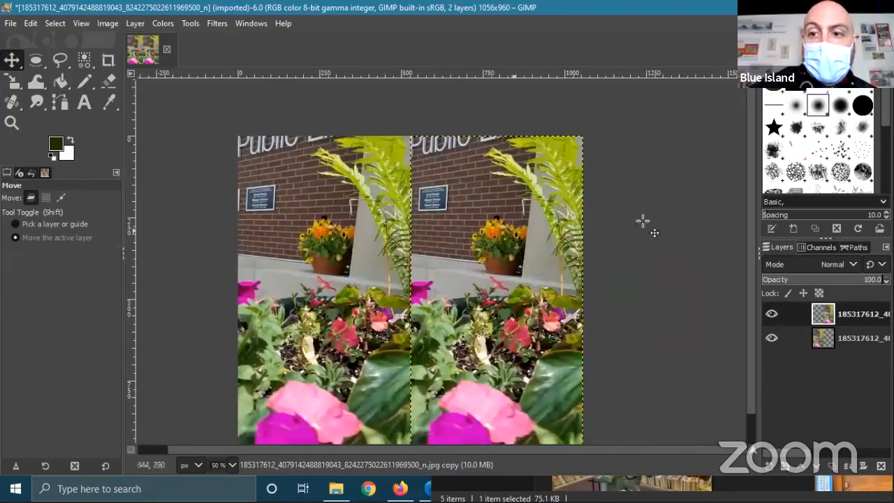
pyautogui.moveTo(667, 357); pyautogui.dragTo(647, 278)
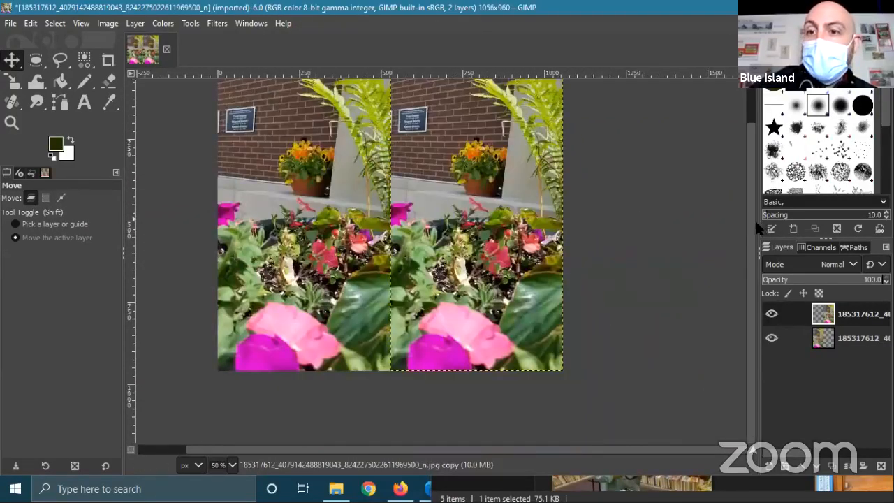
pyautogui.moveTo(757, 223); pyautogui.dragTo(736, 222)
# - Rename the top layer to "right" and the bottom layer to "left"
pyautogui.rightClick(844, 319)
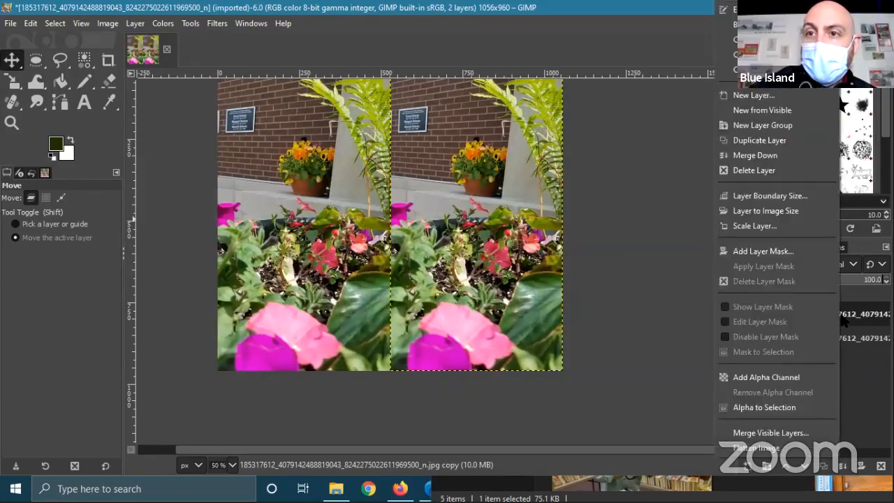
pyautogui.click(754, 9)
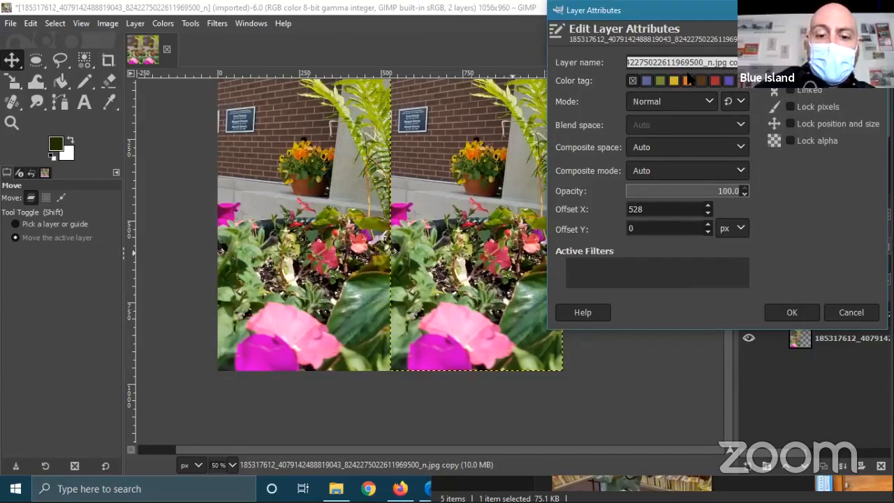
pyautogui.write('right')
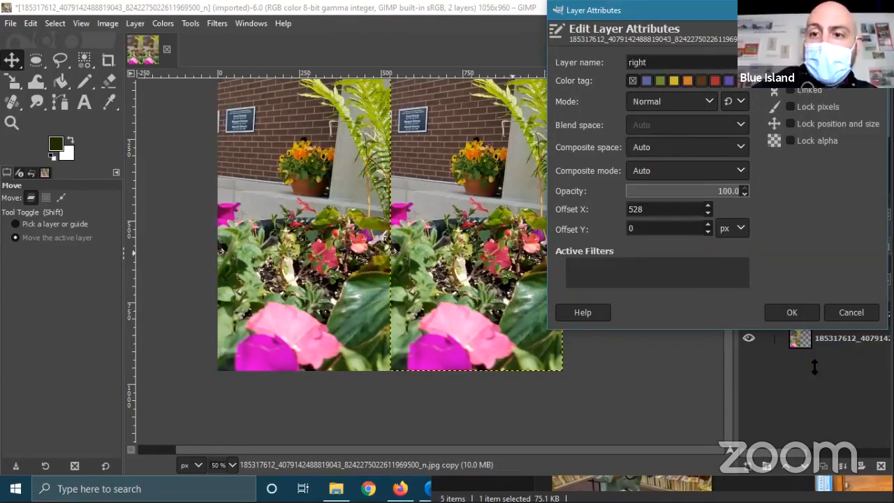
pyautogui.click(792, 313)
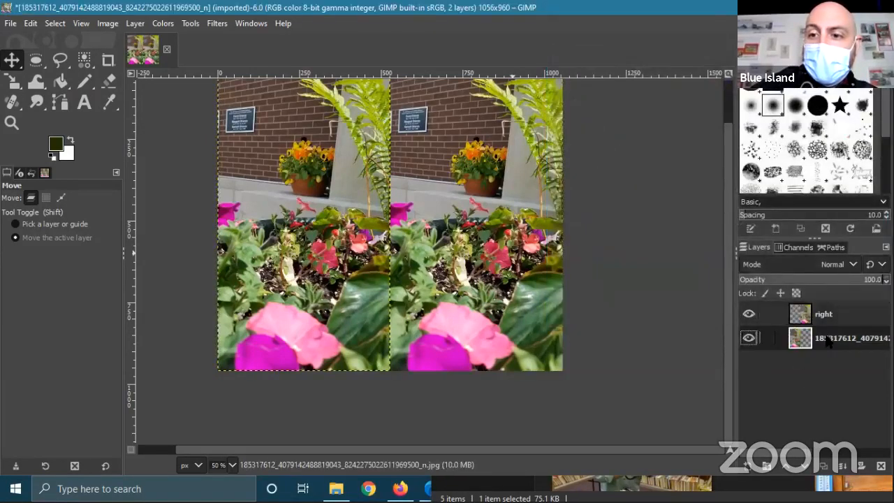
pyautogui.rightClick(826, 338)
pyautogui.click(751, 11)
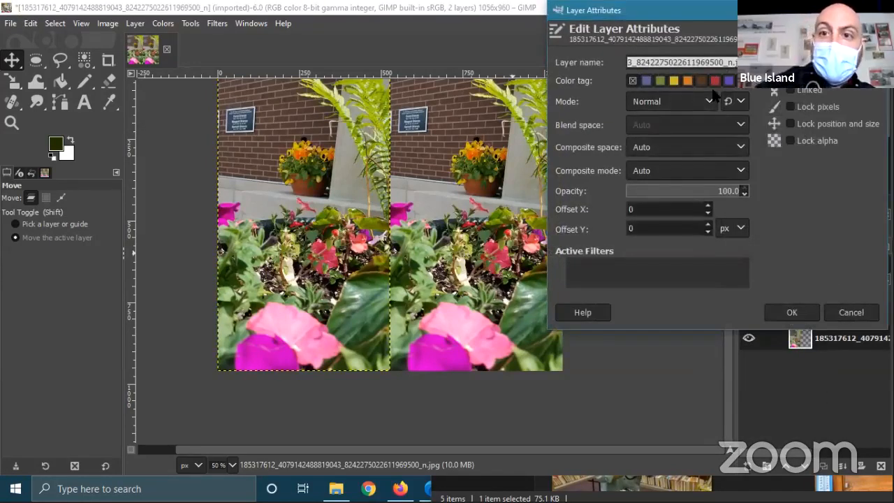
pyautogui.click(696, 62)
pyautogui.hotkey('ctrl', 'a')
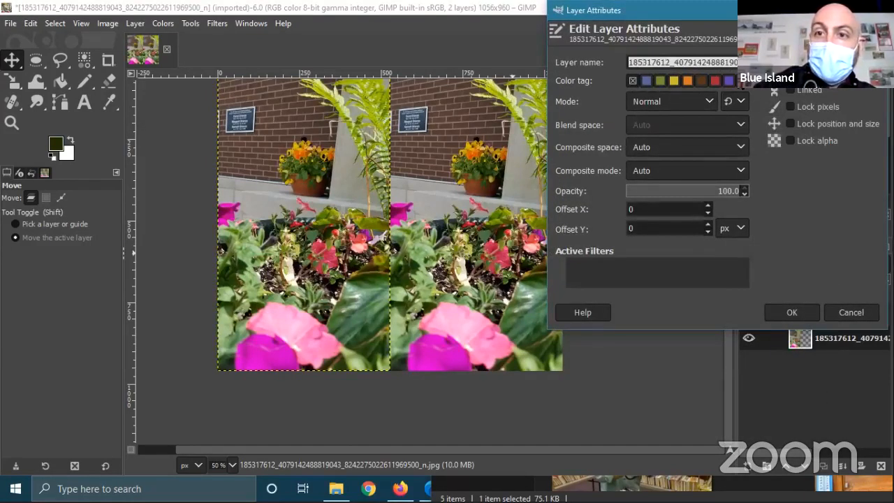
pyautogui.write('g')
pyautogui.press('BackSpace')
pyautogui.write('left')
pyautogui.click(796, 312)
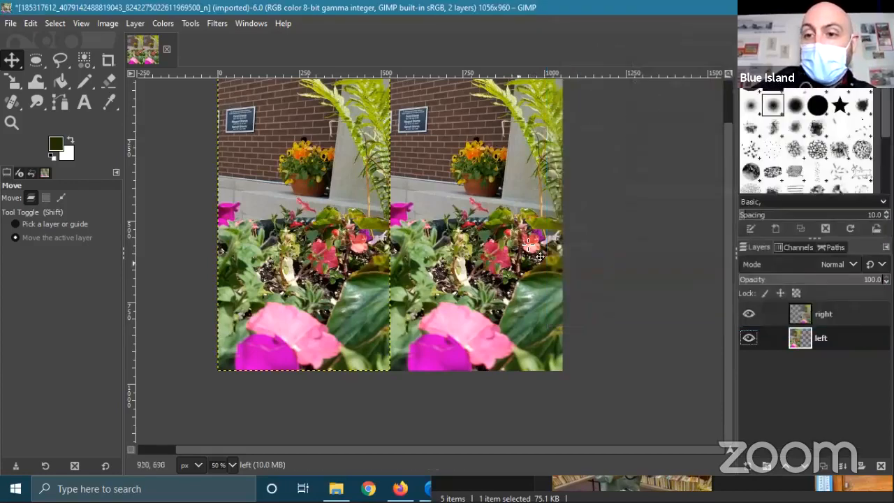
# - Check that the left layer is visible, then switch to Firefox
pyautogui.click(748, 339)
pyautogui.click(748, 338)
pyautogui.click(749, 314)
pyautogui.click(748, 313)
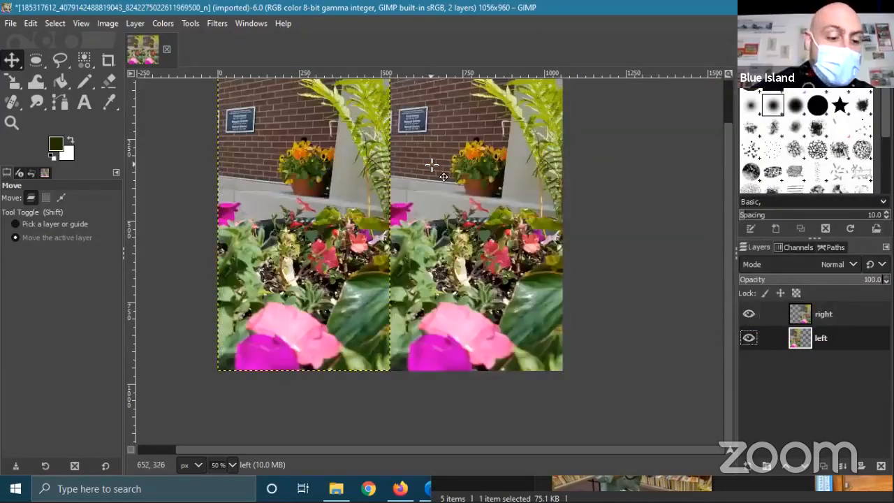
pyautogui.scroll(1, 432, 166)
pyautogui.scroll(2, 415, 167)
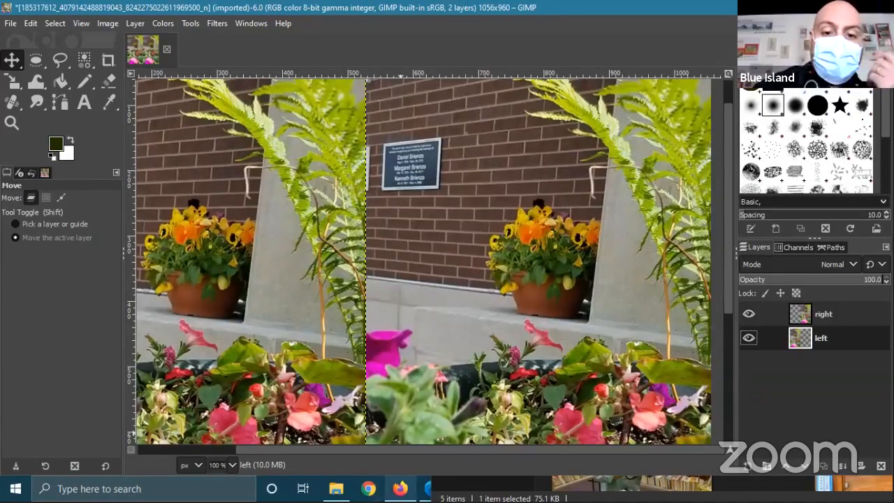
pyautogui.click(400, 489)
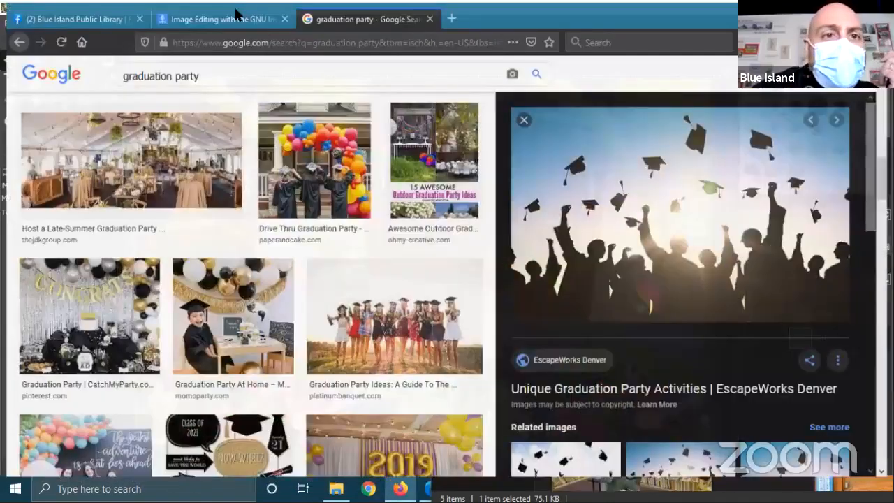
# - Look over the library's GIMP class event page in Firefox, then return to GIMP
pyautogui.click(217, 12)
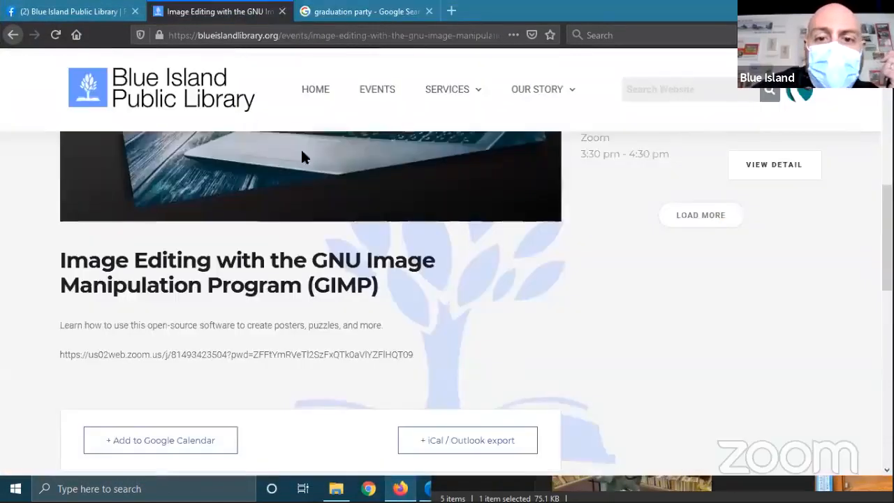
pyautogui.scroll(-3, 470, 300)
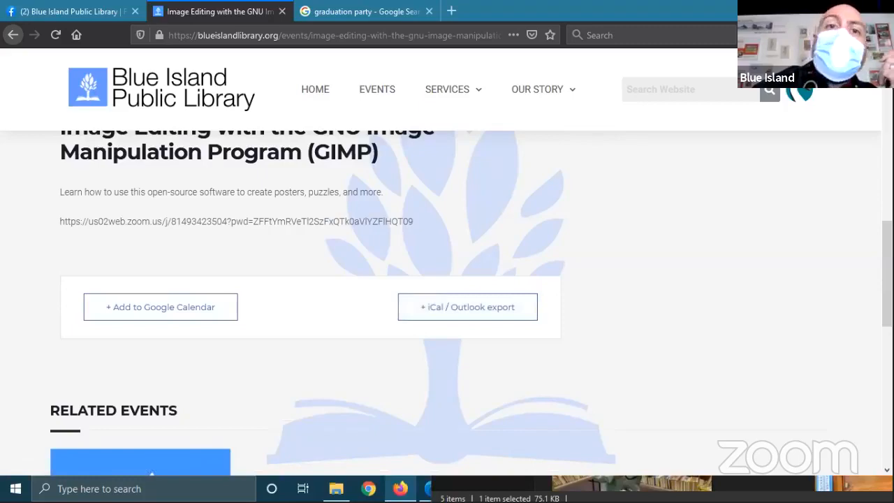
pyautogui.hotkey('alt', 'Tab')
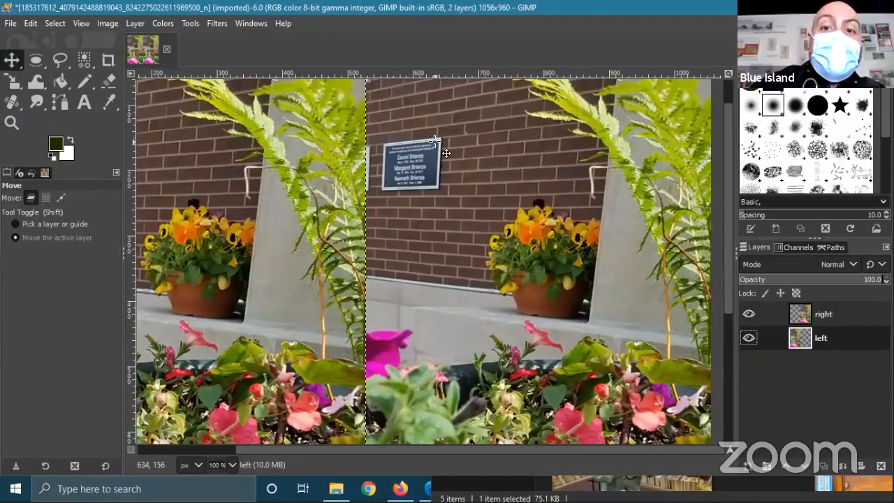
# - Zoom and pan to 300% on the potted pansies in the right-hand photo
pyautogui.scroll(-5, 487, 209)
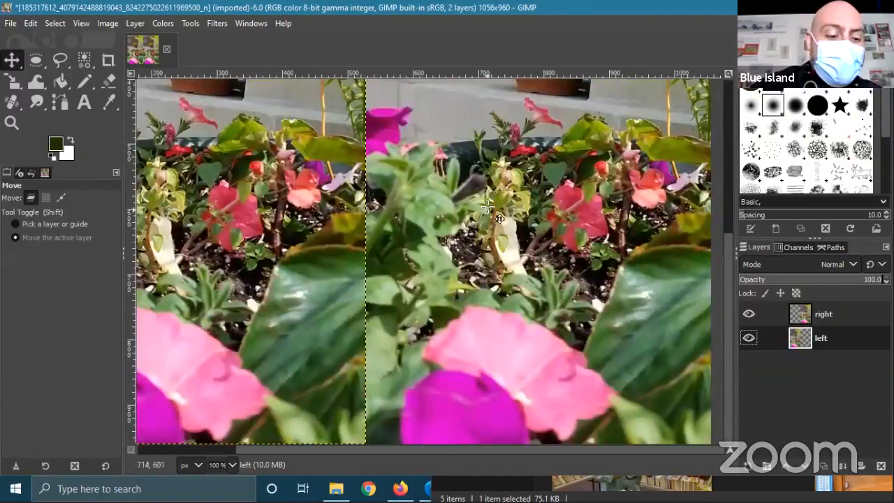
pyautogui.keyDown('ctrl'); pyautogui.scroll(-3, 487, 210); pyautogui.keyUp('ctrl')
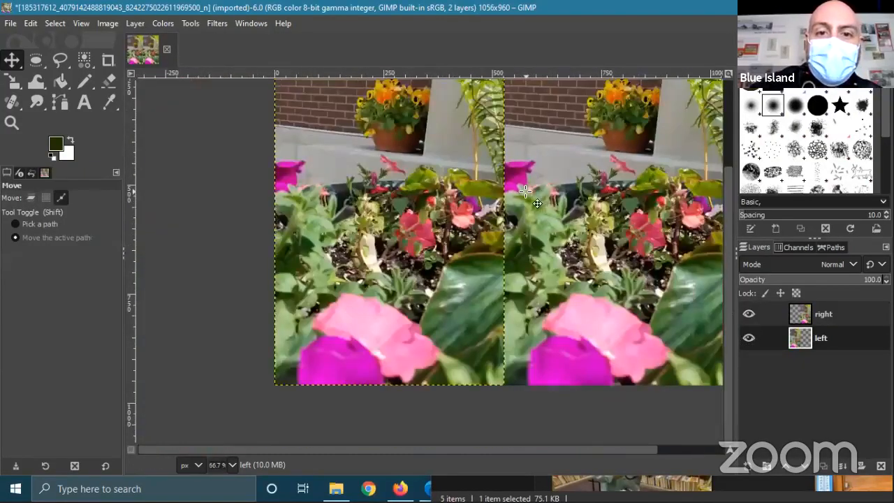
pyautogui.scroll(2, 587, 156)
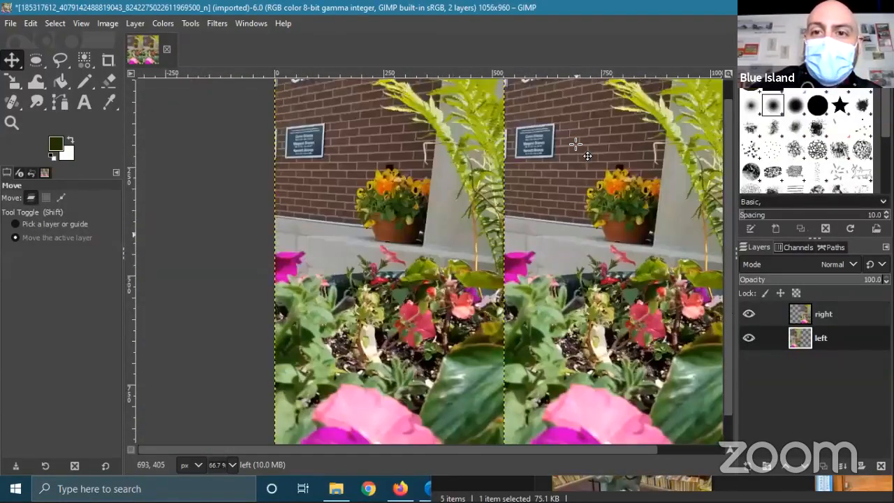
pyautogui.keyDown('ctrl'); pyautogui.scroll(2, 580, 144); pyautogui.keyUp('ctrl')
pyautogui.moveTo(532, 202); pyautogui.dragTo(508, 186)
pyautogui.scroll(-2, 491, 177)
pyautogui.scroll(2, 491, 177)
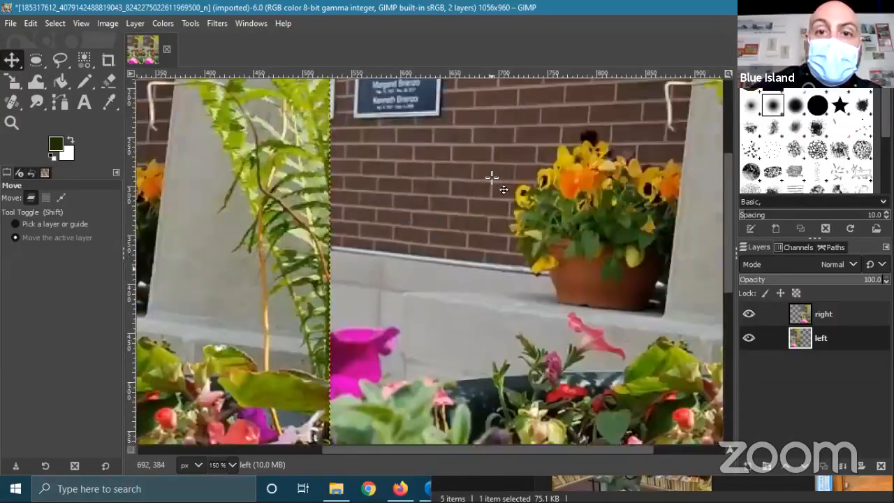
pyautogui.scroll(2, 492, 177)
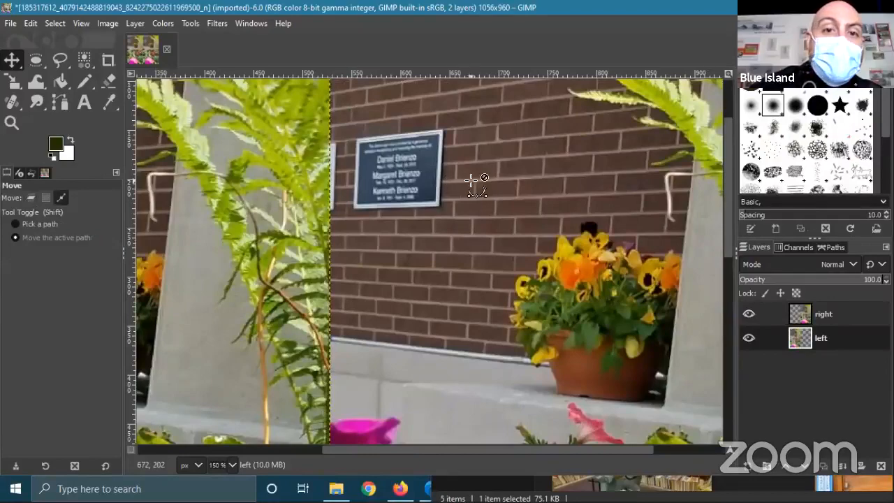
pyautogui.keyDown('ctrl'); pyautogui.scroll(-2, 471, 180); pyautogui.keyUp('ctrl')
pyautogui.keyDown('ctrl'); pyautogui.scroll(3, 506, 173); pyautogui.keyUp('ctrl')
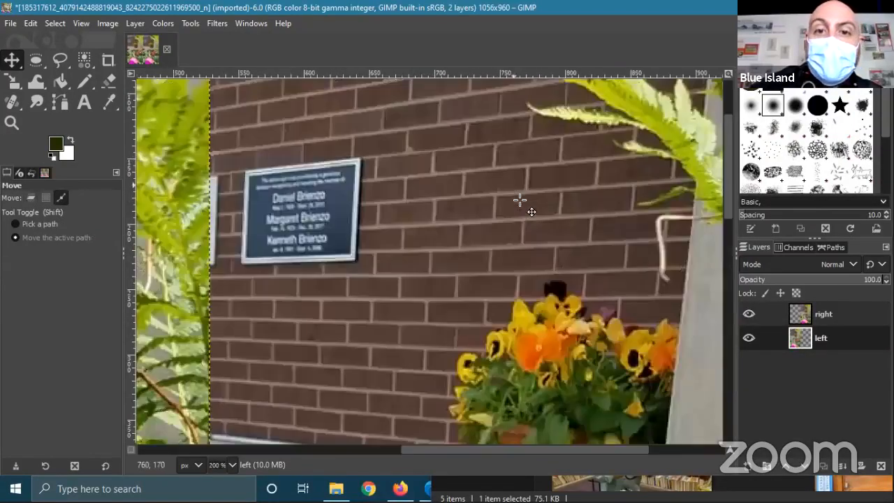
pyautogui.keyDown('ctrl'); pyautogui.scroll(1, 492, 195); pyautogui.keyUp('ctrl')
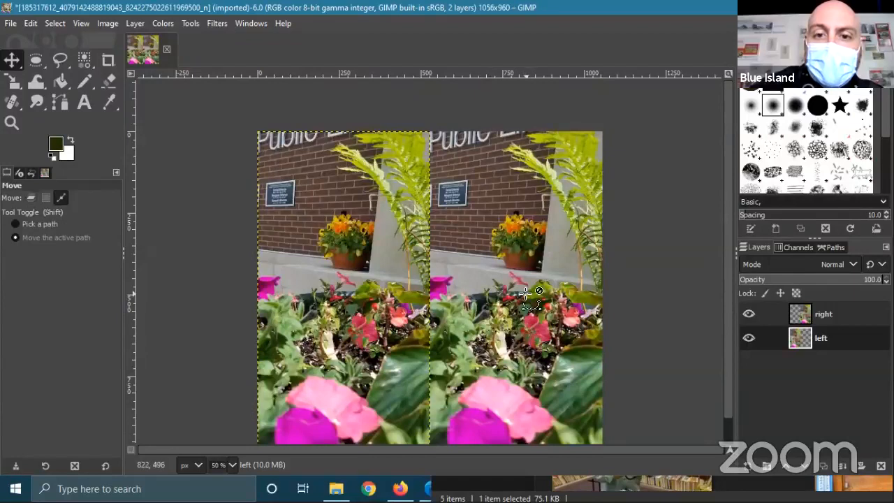
pyautogui.scroll(2, 521, 283)
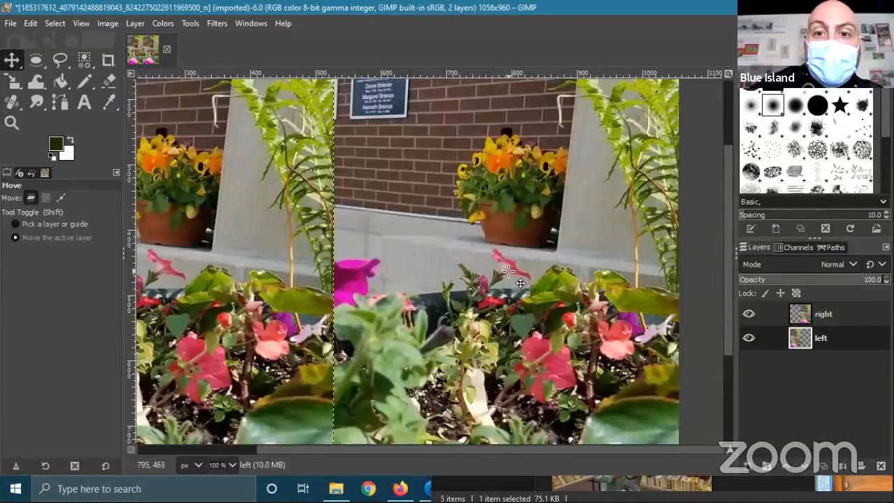
pyautogui.scroll(-1, 519, 243)
pyautogui.scroll(3, 517, 241)
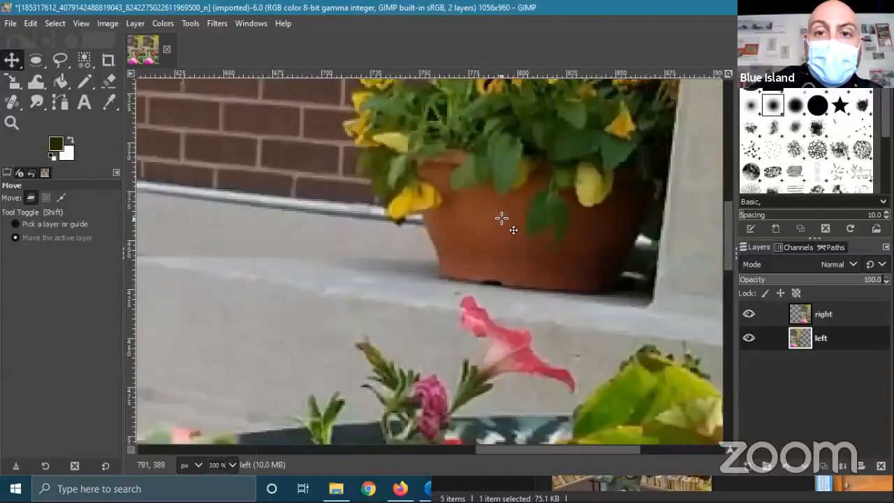
pyautogui.moveTo(503, 227); pyautogui.dragTo(508, 262)
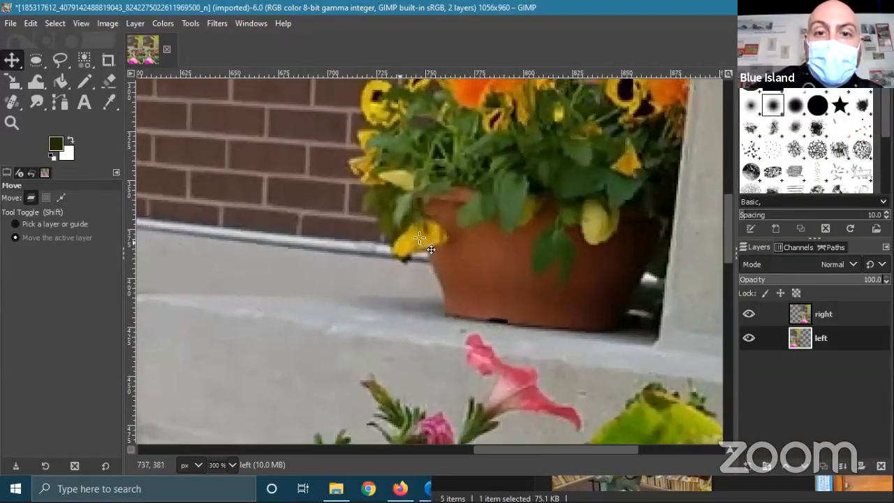
pyautogui.scroll(2, 413, 243)
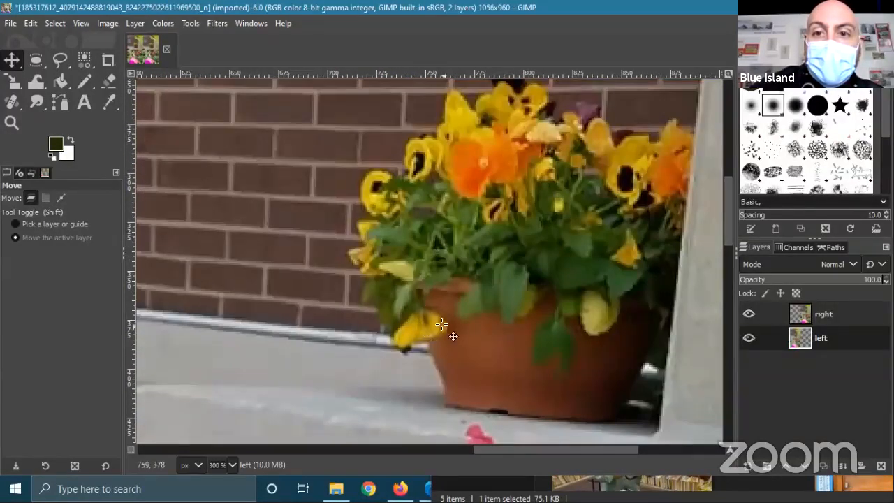
pyautogui.moveTo(587, 285); pyautogui.dragTo(543, 259)
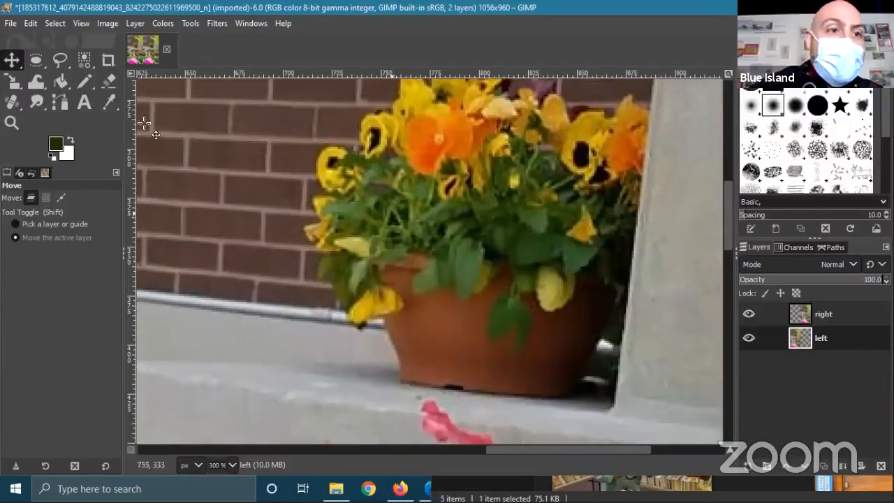
# - Try the Healing and Clone tools, then draw an elliptical selection around the yellow pansy
pyautogui.click(14, 100)
pyautogui.rightClick(14, 105)
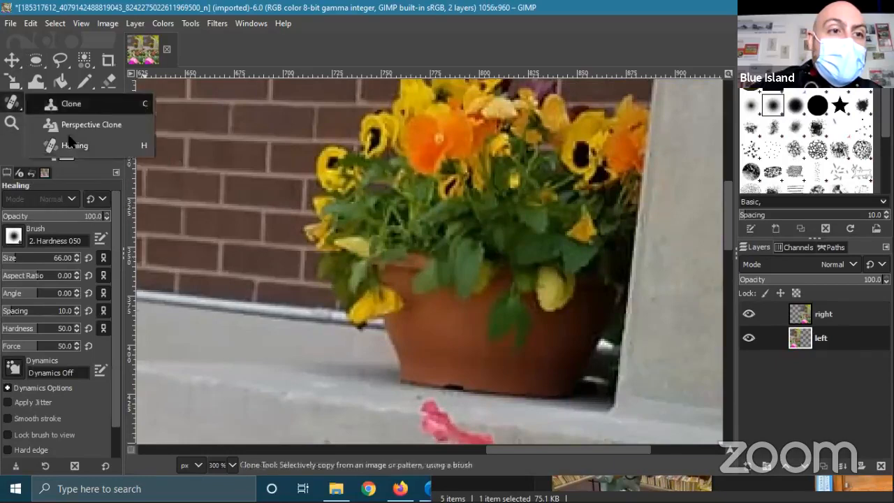
pyautogui.click(71, 105)
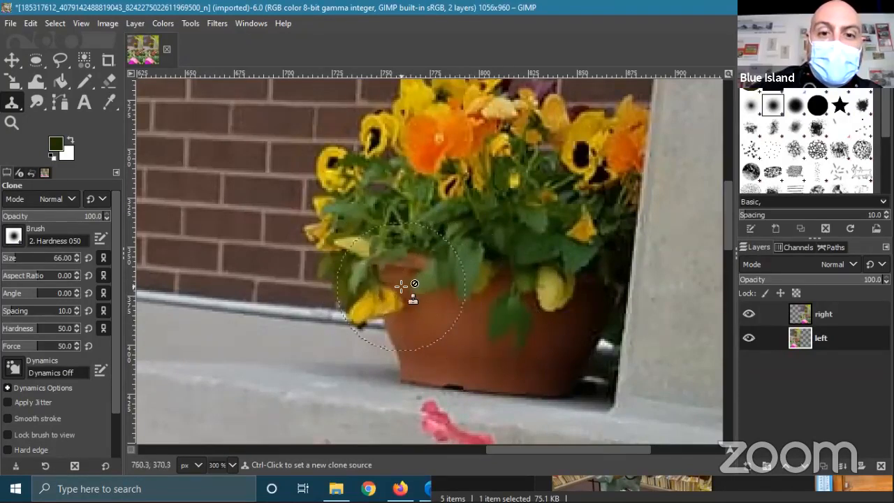
pyautogui.click(14, 61)
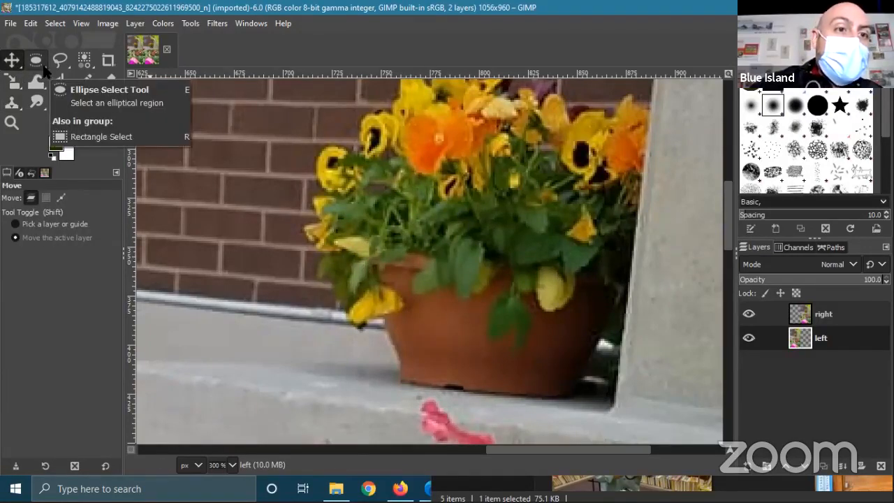
pyautogui.click(42, 64)
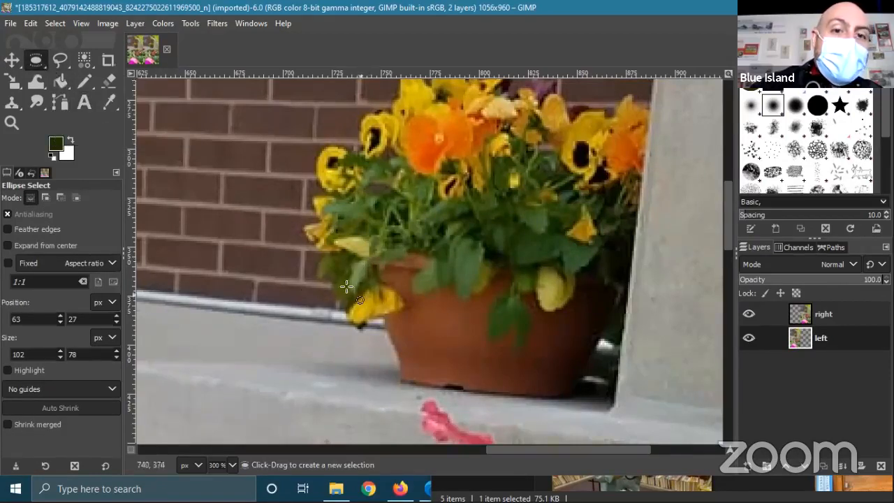
pyautogui.moveTo(322, 257); pyautogui.dragTo(447, 357)
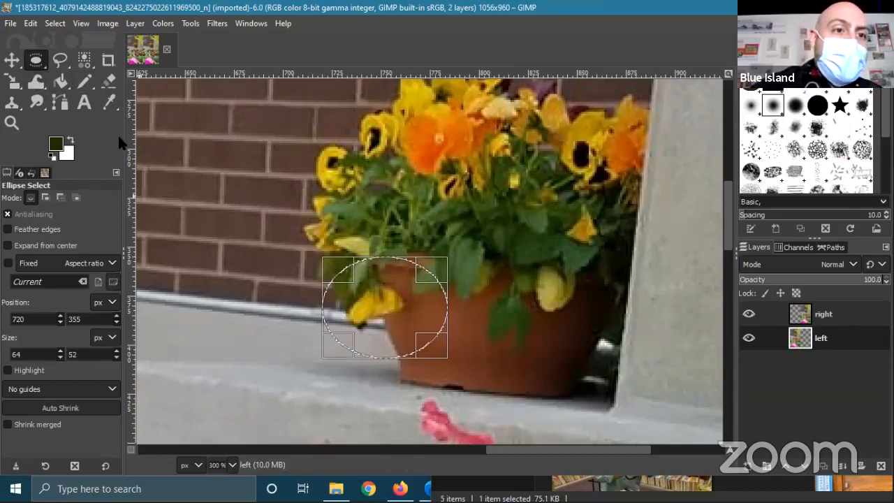
# - Lasso the yellow pansy with Free Select, copy and paste it, then discard the floating paste
pyautogui.click(115, 108)
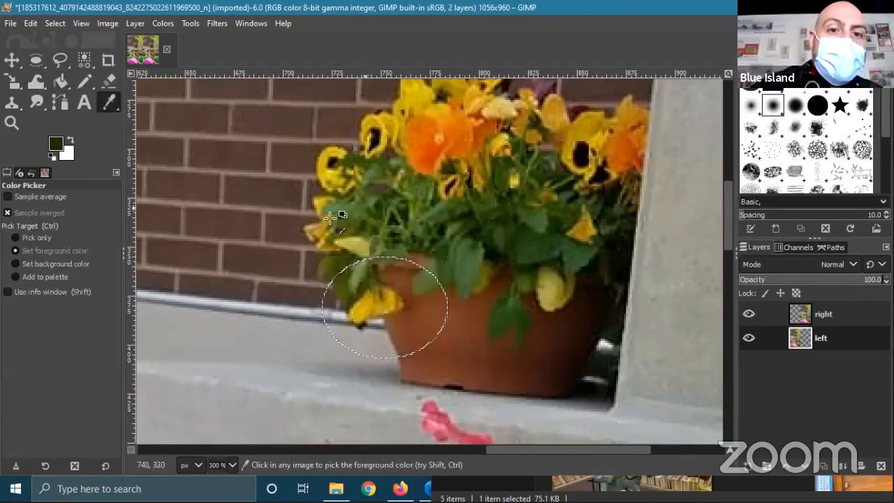
pyautogui.click(61, 61)
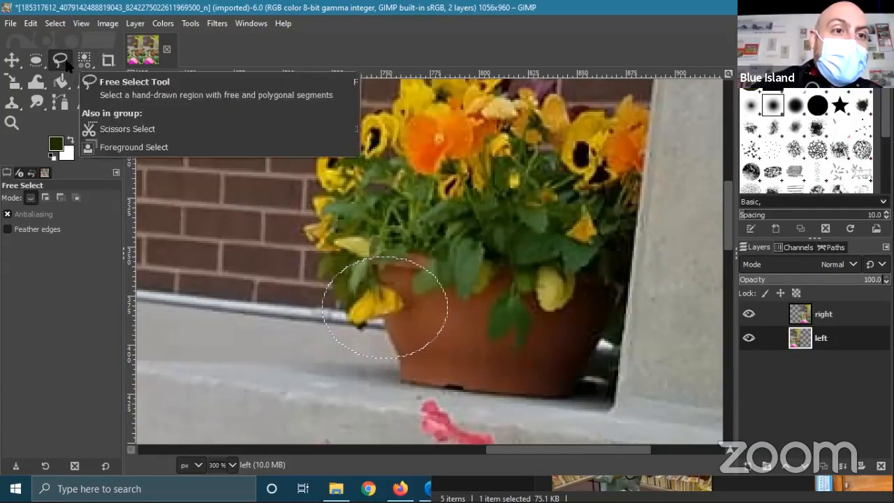
pyautogui.moveTo(363, 265)
pyautogui.mouseDown()
pyautogui.moveTo(346, 309)
pyautogui.moveTo(350, 330)
pyautogui.moveTo(365, 336)
pyautogui.moveTo(408, 314)
pyautogui.moveTo(416, 295)
pyautogui.moveTo(364, 265)
pyautogui.mouseUp()
pyautogui.press('Return')
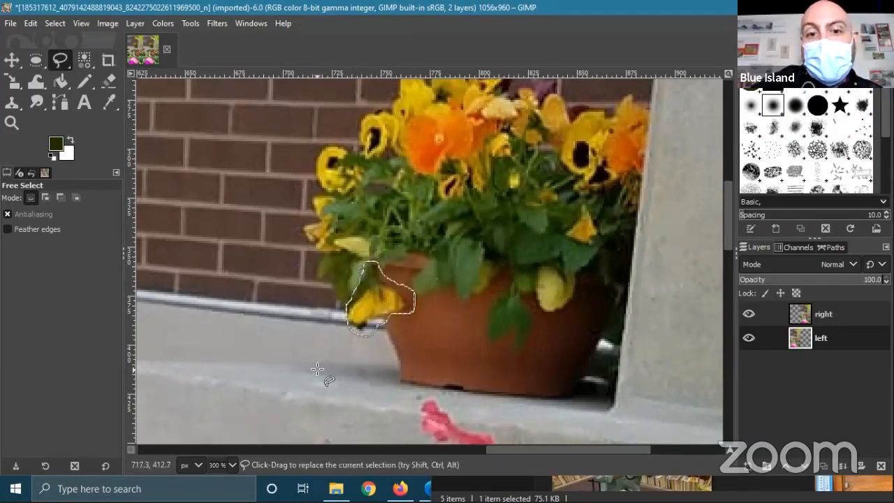
pyautogui.hotkey('ctrl', 'c')
pyautogui.hotkey('ctrl', 'v')
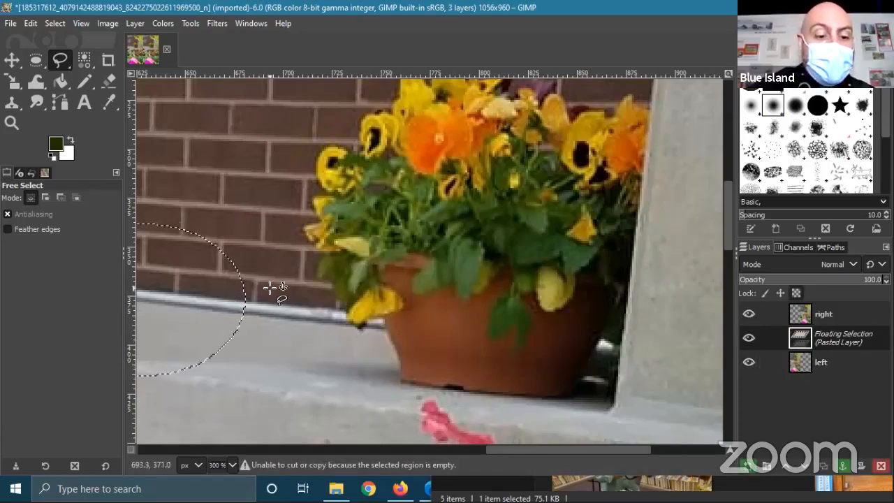
pyautogui.click(864, 466)
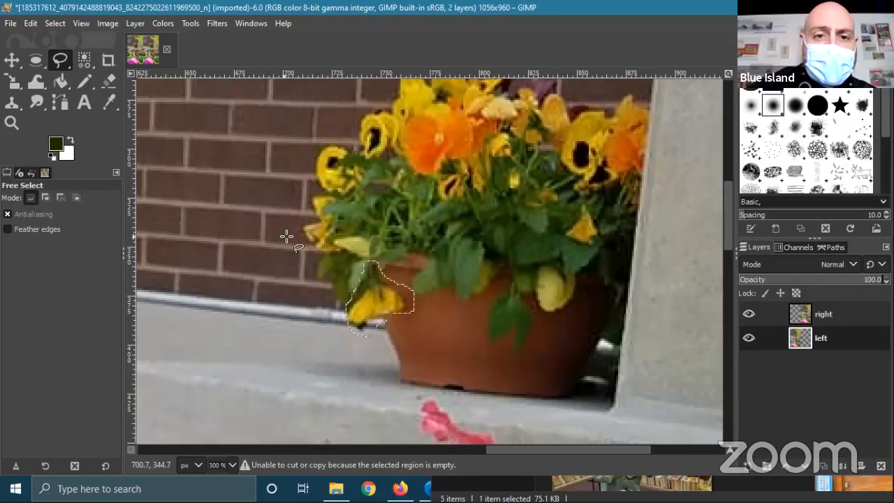
pyautogui.scroll(1, 404, 288)
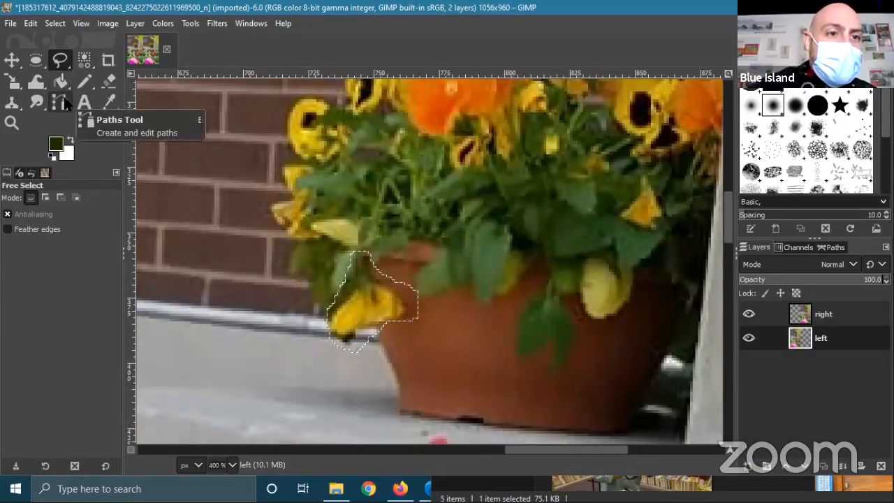
# - Clear the selection and start a path down the left edge of the yellow pansy
pyautogui.click(62, 102)
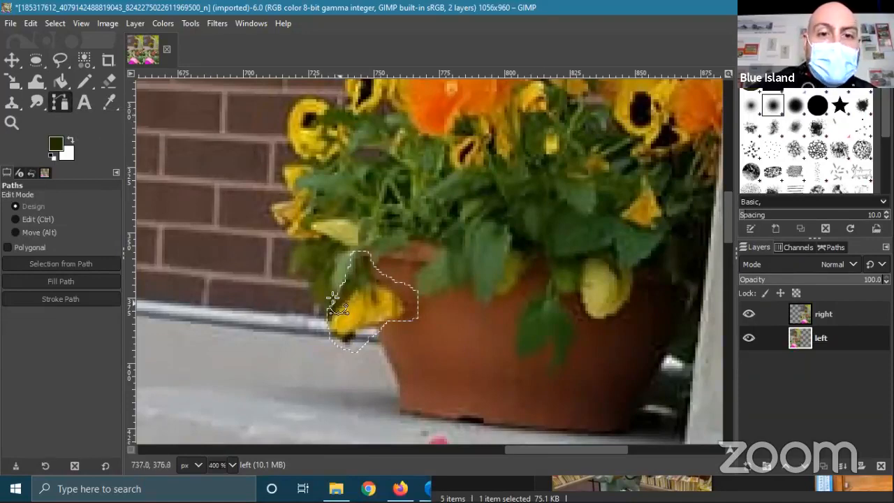
pyautogui.click(54, 23)
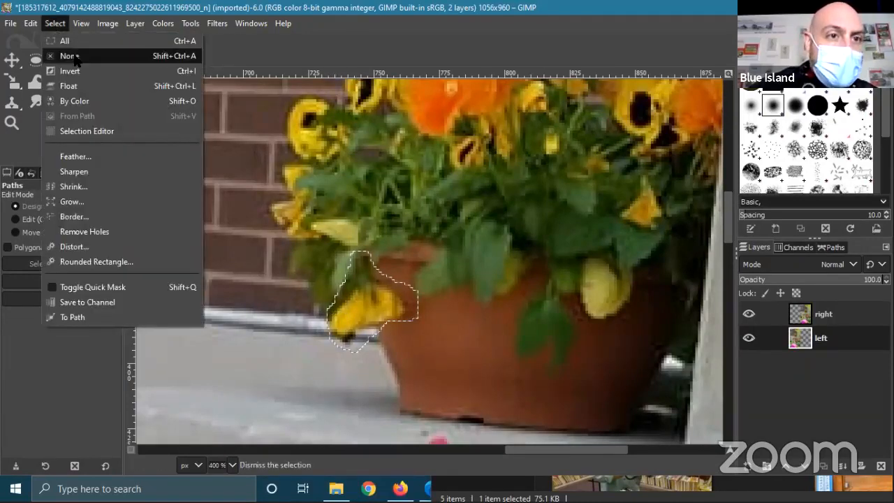
pyautogui.click(71, 53)
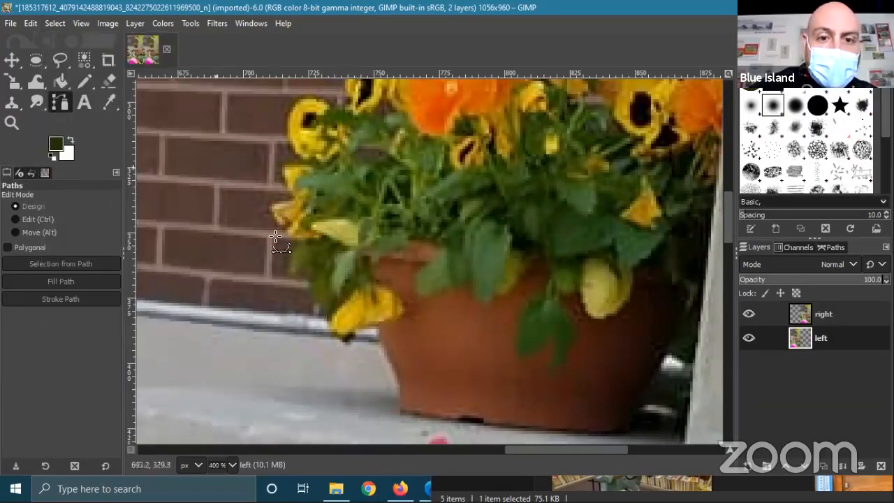
pyautogui.click(357, 256)
pyautogui.click(350, 273)
pyautogui.click(340, 286)
pyautogui.click(333, 301)
pyautogui.click(327, 315)
pyautogui.click(340, 342)
# - Continue the path along the pansy's lower and right edges and close it at the start
pyautogui.click(354, 335)
pyautogui.click(355, 329)
pyautogui.click(361, 326)
pyautogui.click(386, 322)
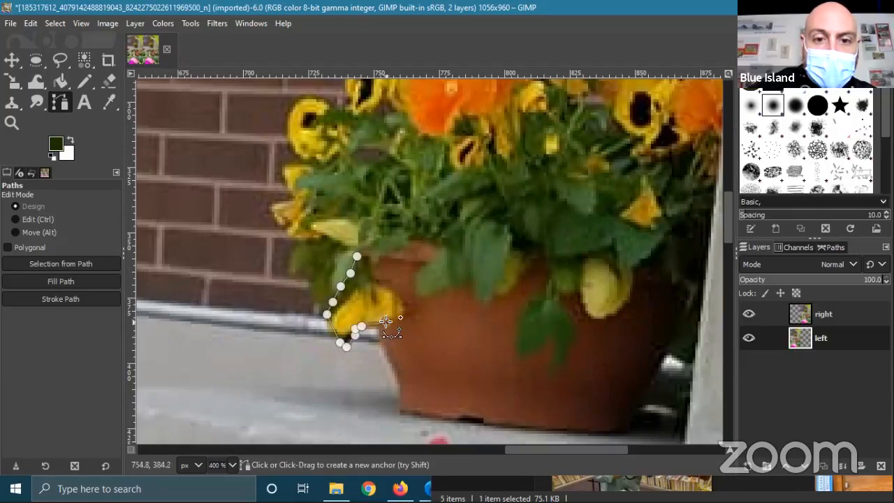
pyautogui.click(408, 318)
pyautogui.click(408, 307)
pyautogui.click(396, 290)
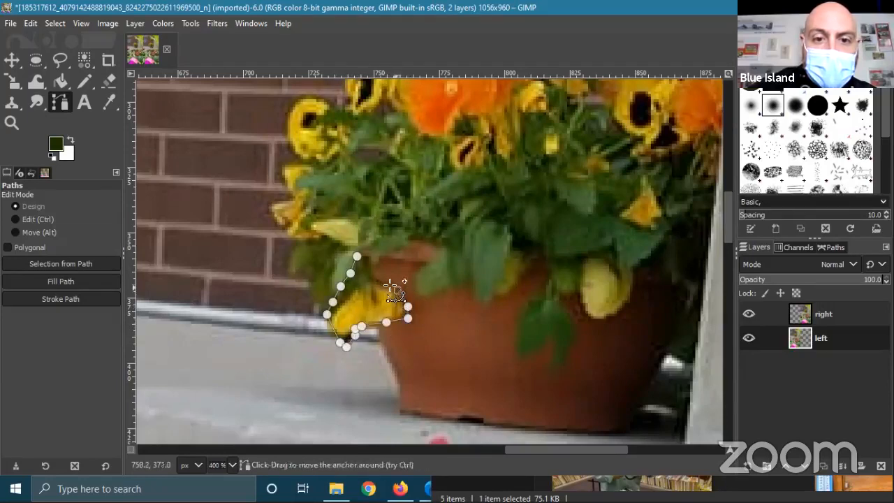
pyautogui.click(377, 278)
pyautogui.click(369, 261)
pyautogui.click(357, 257)
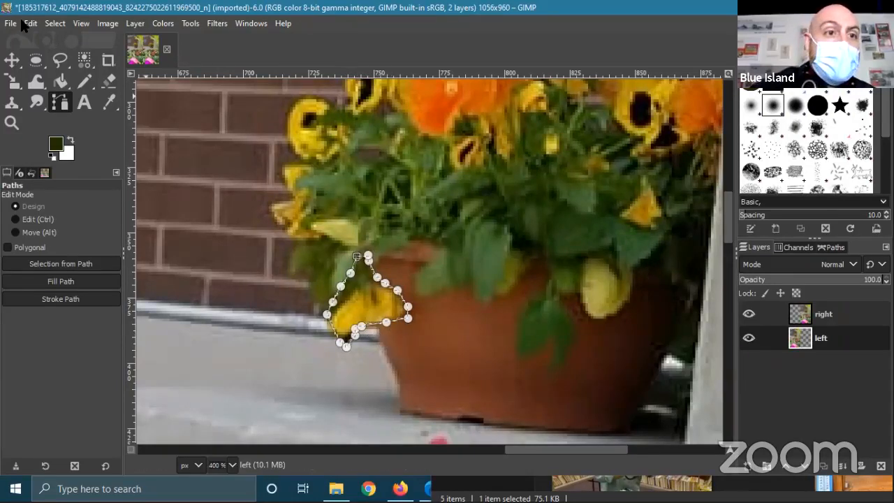
# - Copy the outlined pansy and paste it as a new layer
pyautogui.click(30, 23)
pyautogui.click(61, 114)
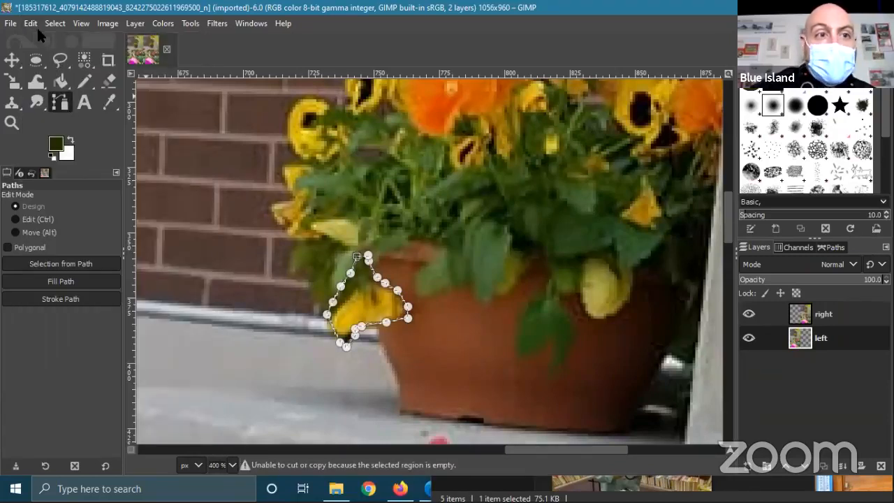
pyautogui.click(32, 21)
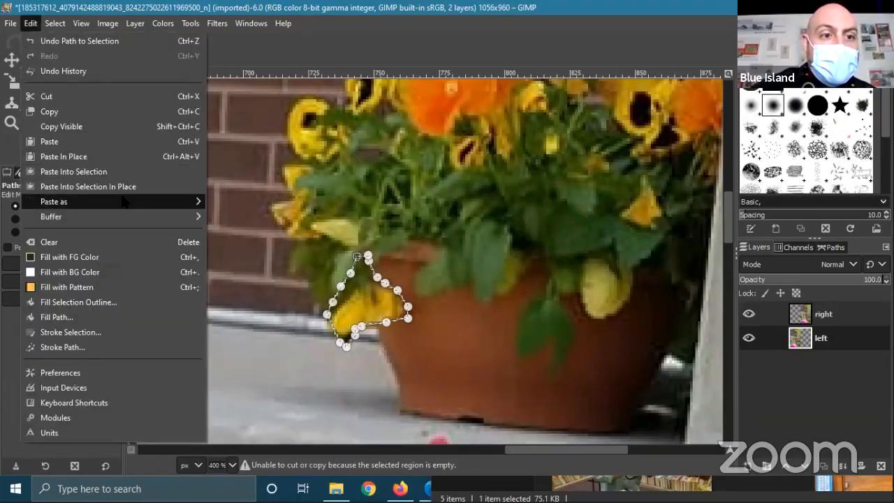
pyautogui.moveTo(124, 201)
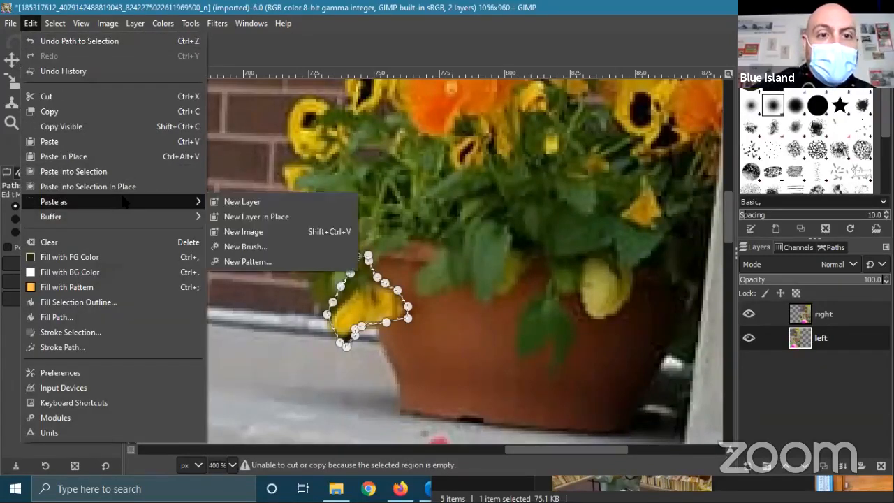
pyautogui.click(289, 202)
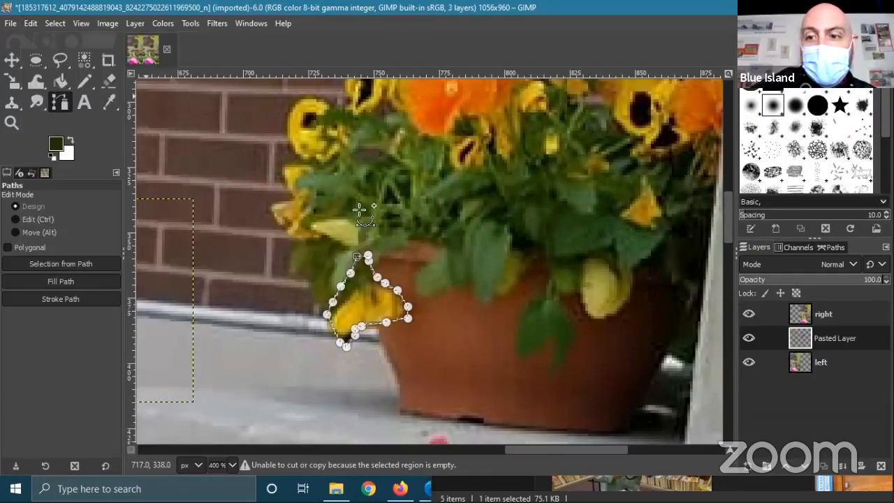
# - Rename the pasted layer to 'flower'
pyautogui.rightClick(827, 341)
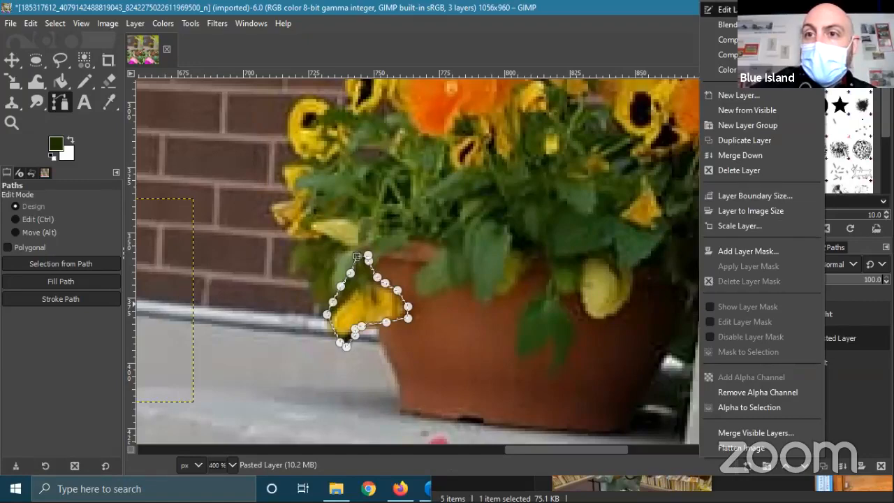
pyautogui.click(727, 9)
pyautogui.write('flower')
pyautogui.press('Return')
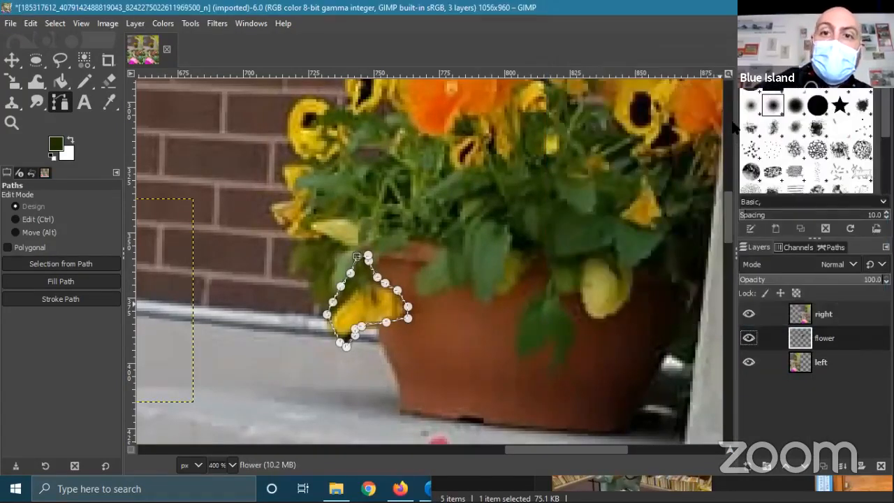
pyautogui.click(12, 61)
# - Nudge the flower layer on the canvas and clear the selection
pyautogui.moveTo(381, 311)
pyautogui.mouseDown()
pyautogui.moveTo(425, 313)
pyautogui.moveTo(389, 316)
pyautogui.mouseUp()
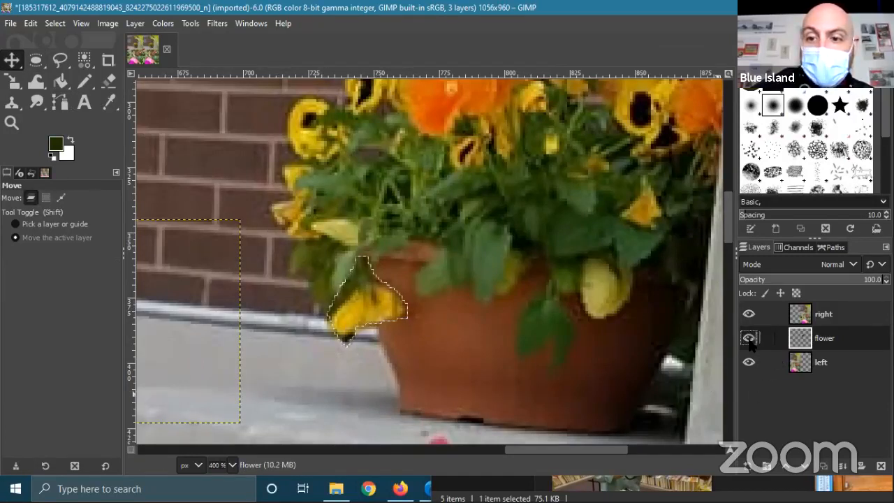
pyautogui.click(54, 23)
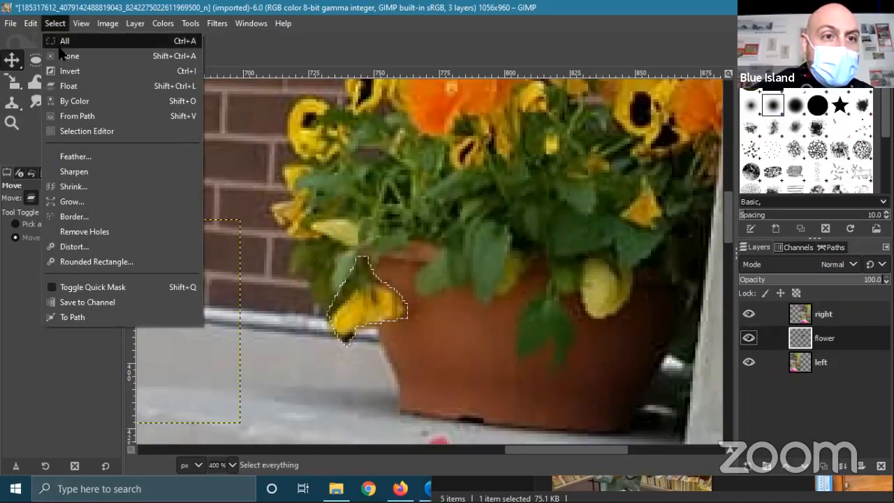
pyautogui.click(63, 56)
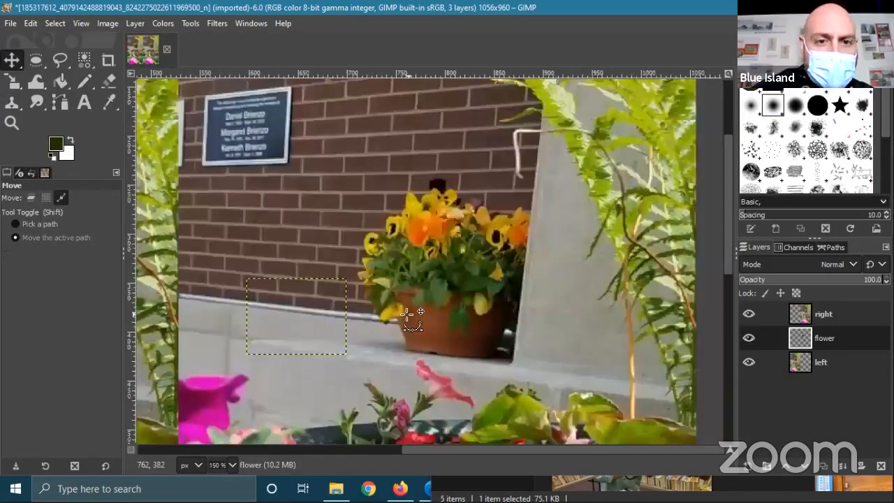
pyautogui.scroll(-4, 353, 308)
pyautogui.moveTo(364, 235); pyautogui.dragTo(410, 239)
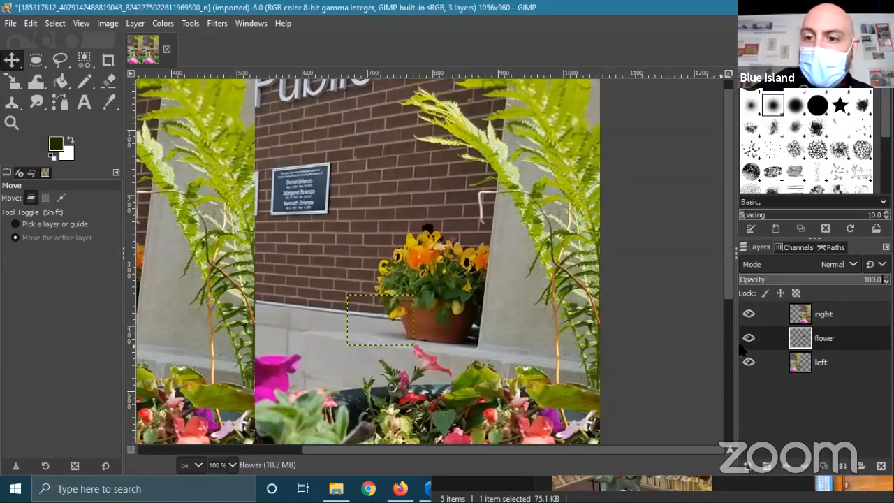
# - Raise the flower layer to the top of the stack, then undo the recent changes
pyautogui.moveTo(814, 339); pyautogui.dragTo(779, 340)
pyautogui.click(767, 338)
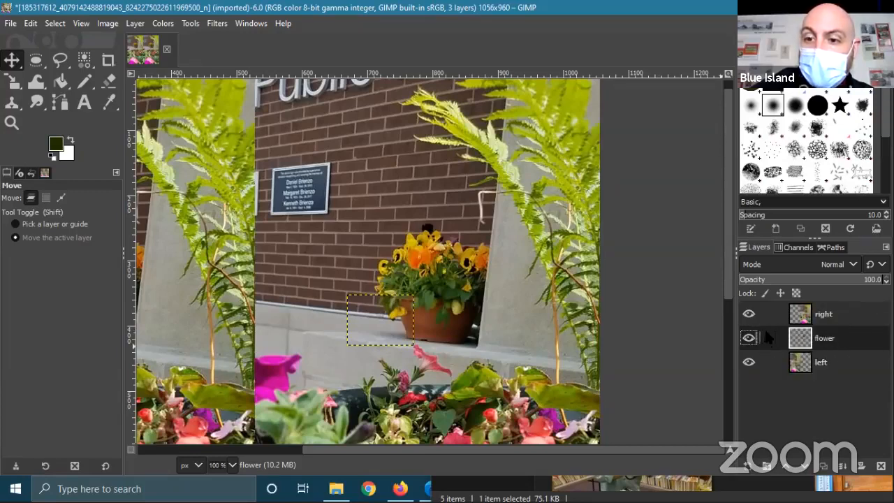
pyautogui.click(823, 314)
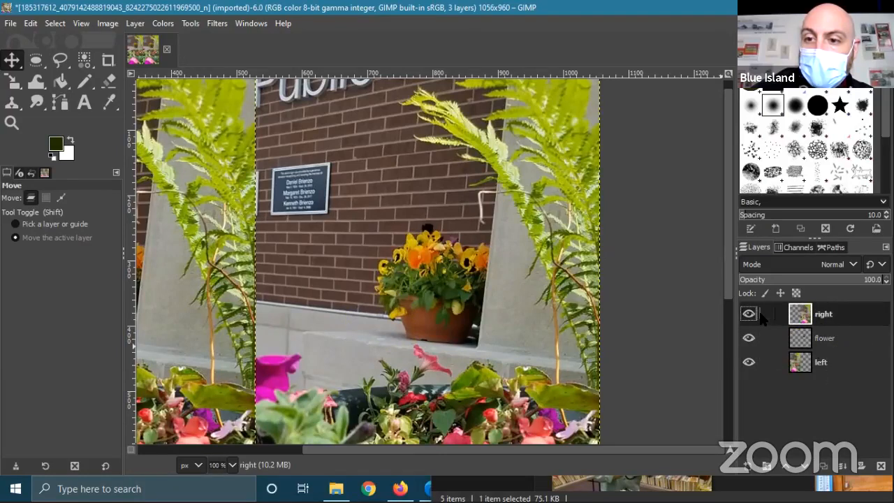
pyautogui.click(817, 345)
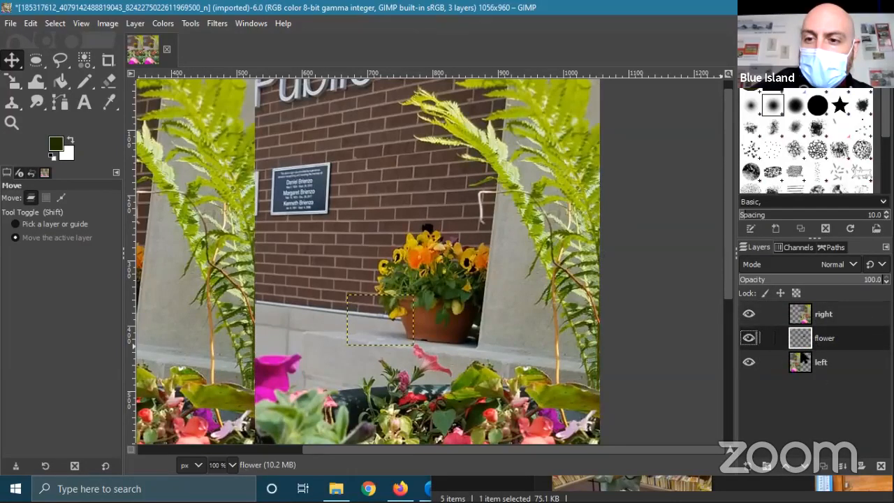
pyautogui.click(785, 466)
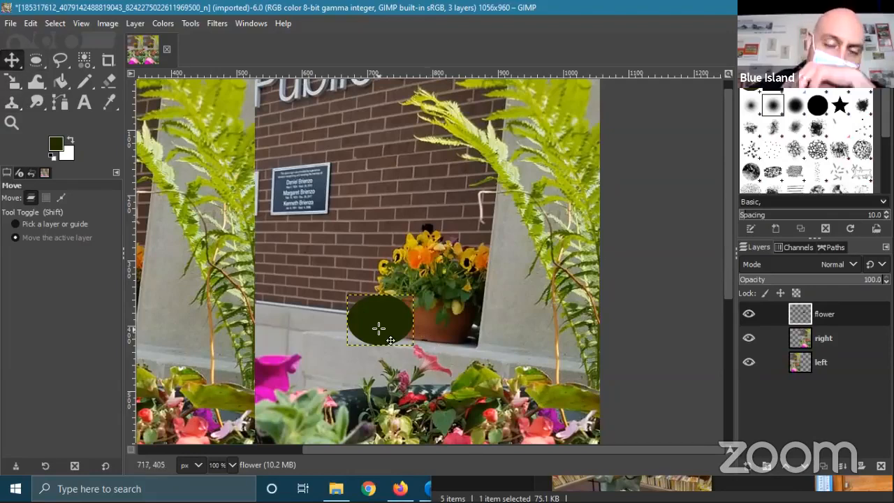
pyautogui.press('Delete')
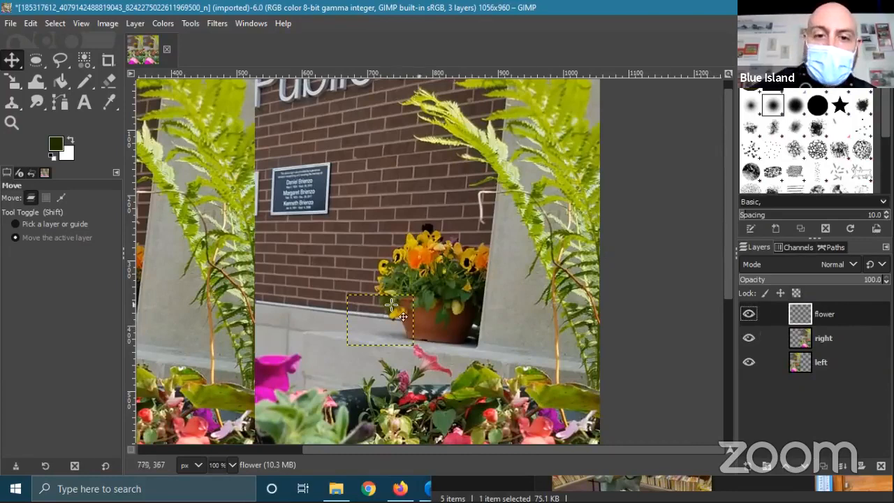
pyautogui.click(60, 102)
pyautogui.hotkey('ctrl', 'z')
pyautogui.hotkey('ctrl', 'z')
pyautogui.hotkey('ctrl', 'z')
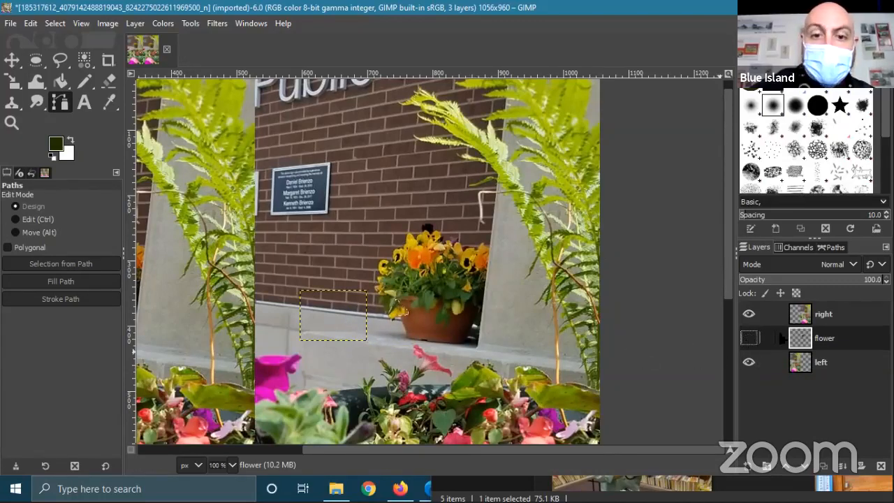
# - Delete the flower layer and copy the selected pansy again
pyautogui.rightClick(824, 338)
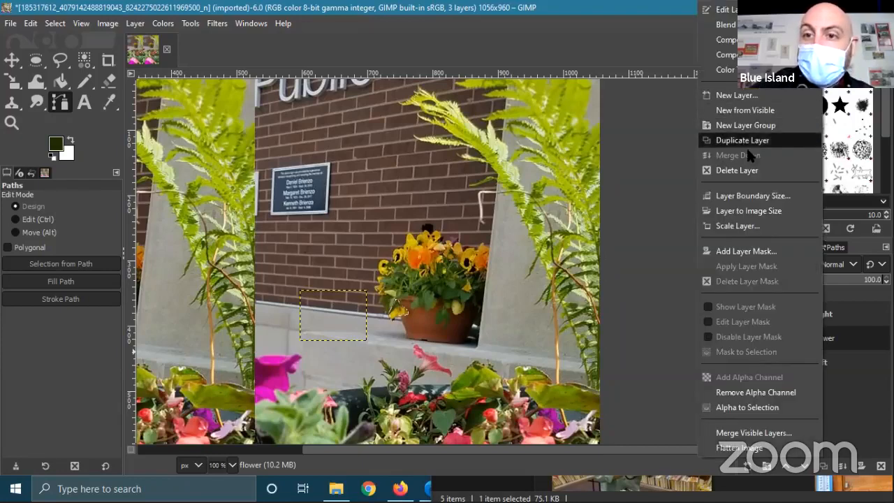
pyautogui.click(748, 171)
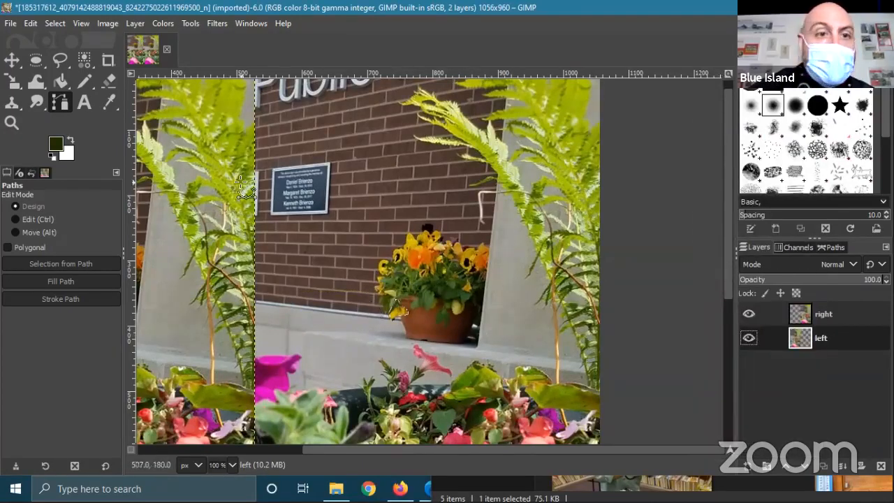
pyautogui.scroll(4, 463, 342)
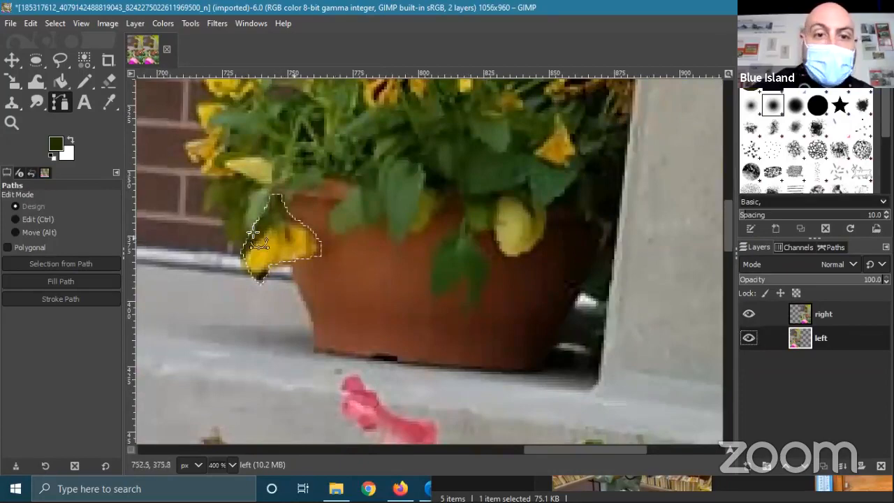
pyautogui.click(31, 23)
pyautogui.click(49, 111)
pyautogui.click(33, 23)
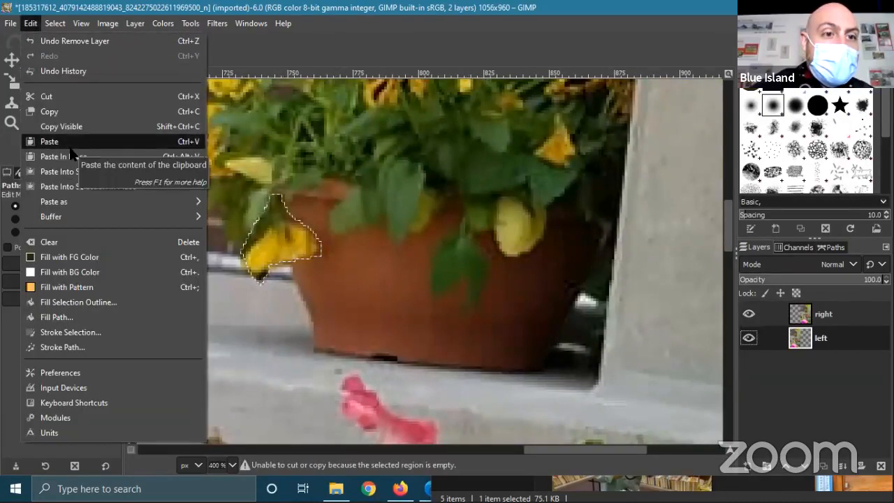
# - Paste the clipboard as a new layer and raise it to the top of the stack
pyautogui.moveTo(175, 202)
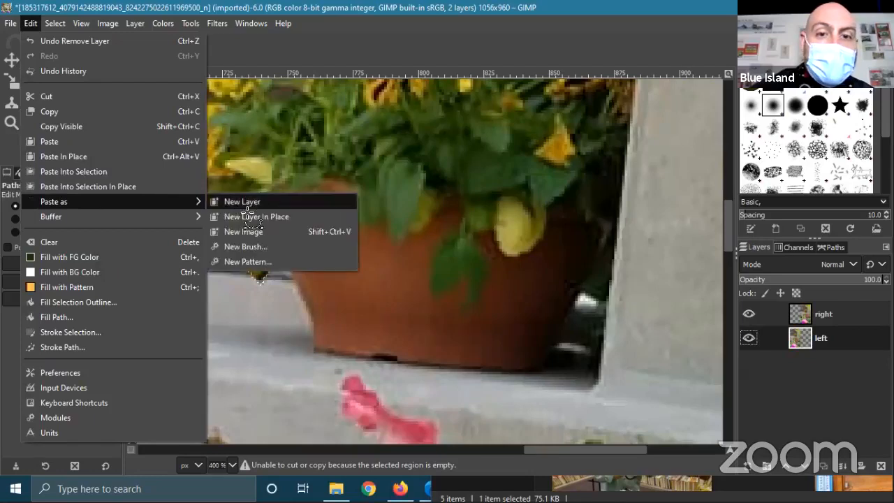
pyautogui.click(227, 204)
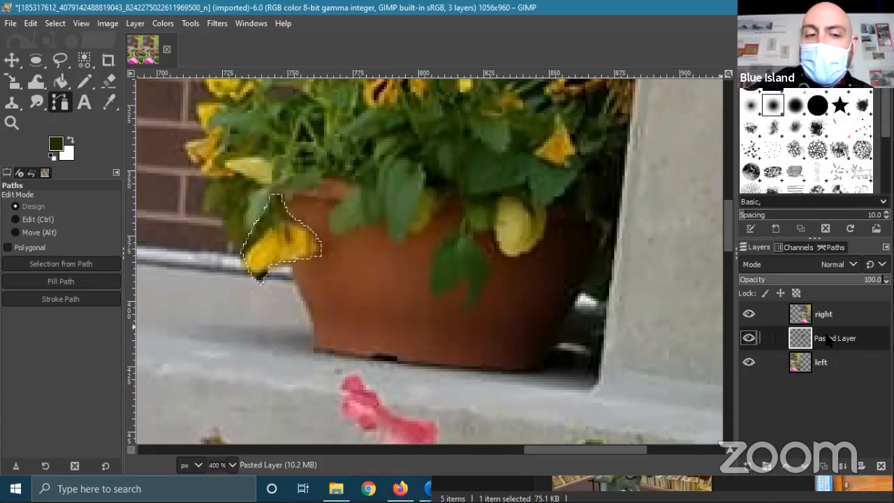
pyautogui.click(784, 466)
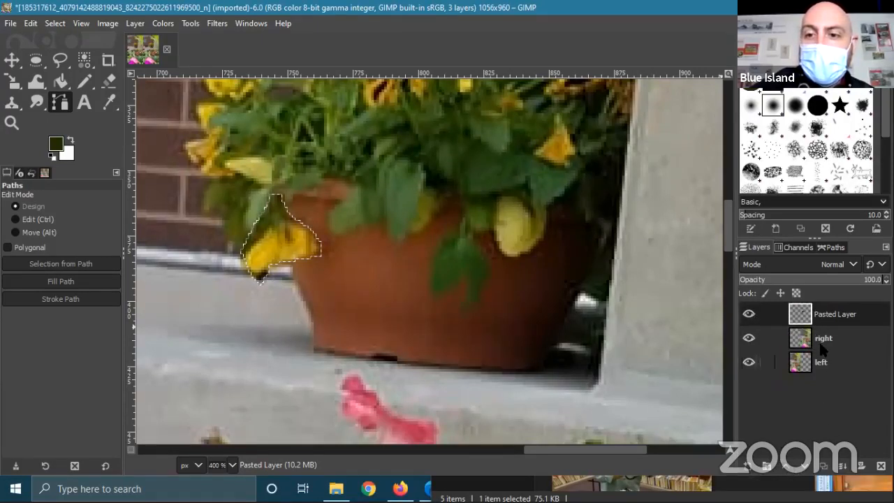
pyautogui.click(12, 61)
# - Drag the pasted dark blob across the canvas over the flower pot
pyautogui.moveTo(268, 239); pyautogui.dragTo(527, 303)
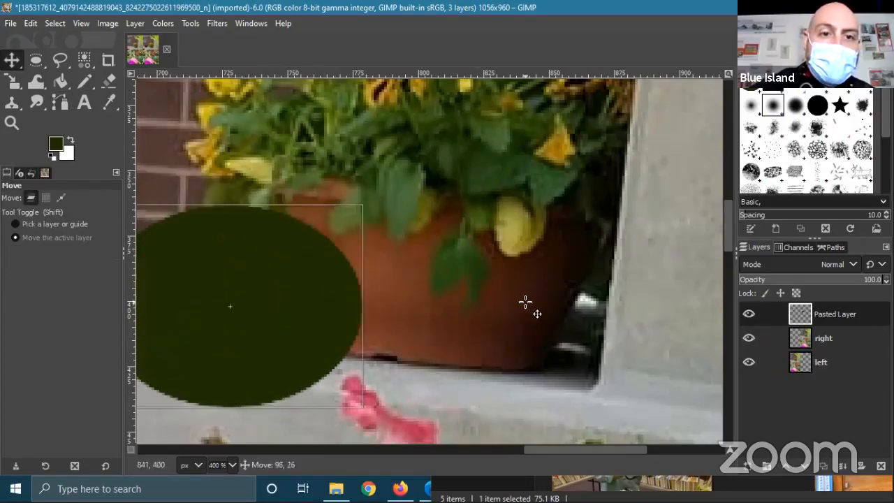
pyautogui.scroll(-2, 419, 282)
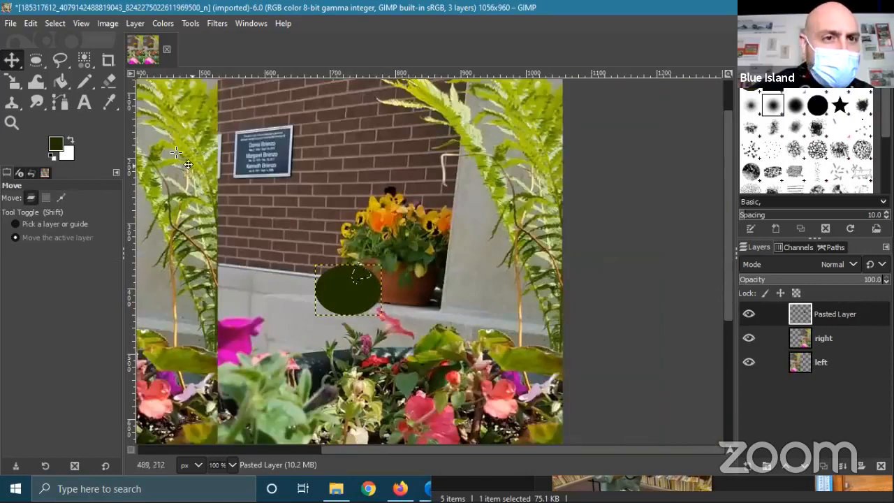
pyautogui.scroll(-3, 391, 243)
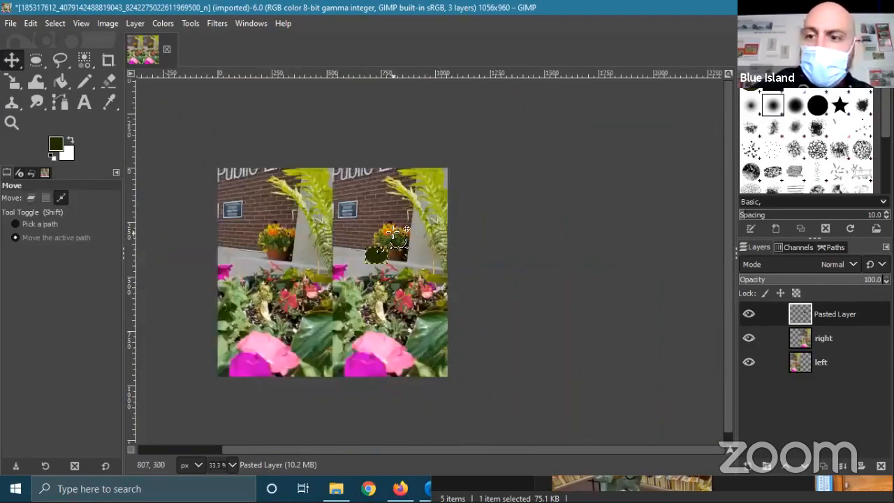
pyautogui.scroll(3, 391, 242)
pyautogui.moveTo(328, 298); pyautogui.dragTo(361, 200)
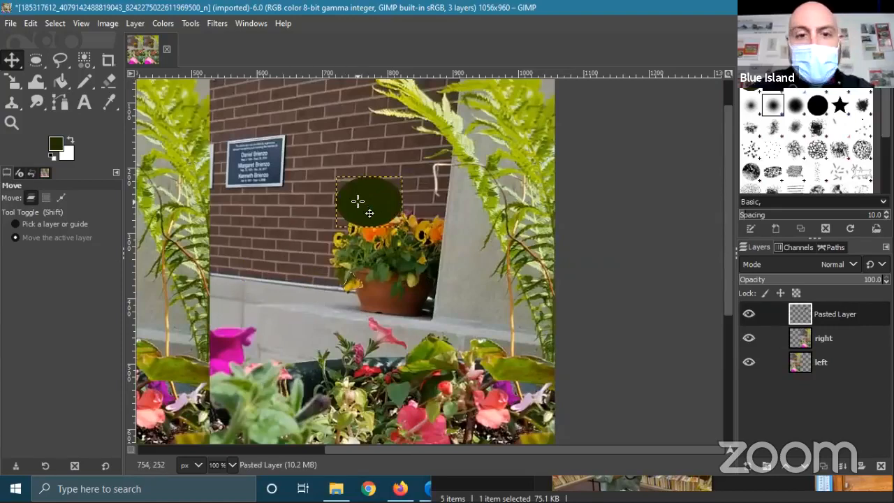
# - Hide the dark blob layer, then delete it
pyautogui.click(748, 314)
pyautogui.click(749, 315)
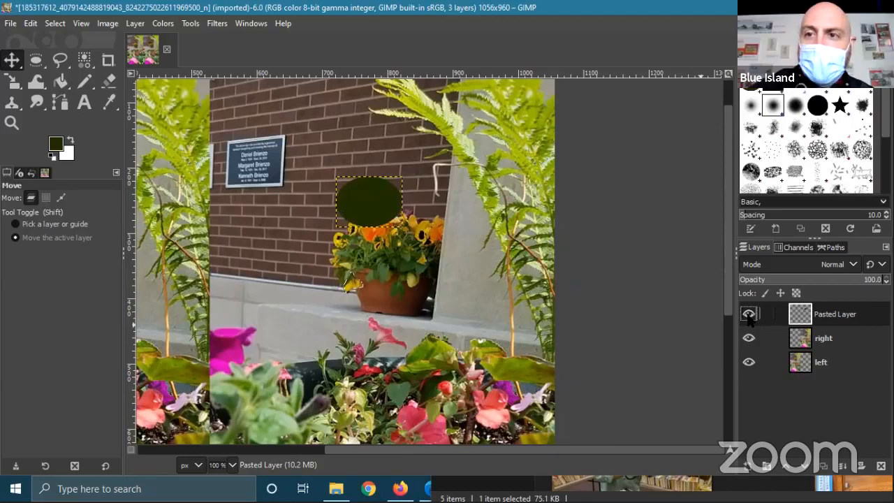
pyautogui.click(749, 315)
pyautogui.rightClick(848, 318)
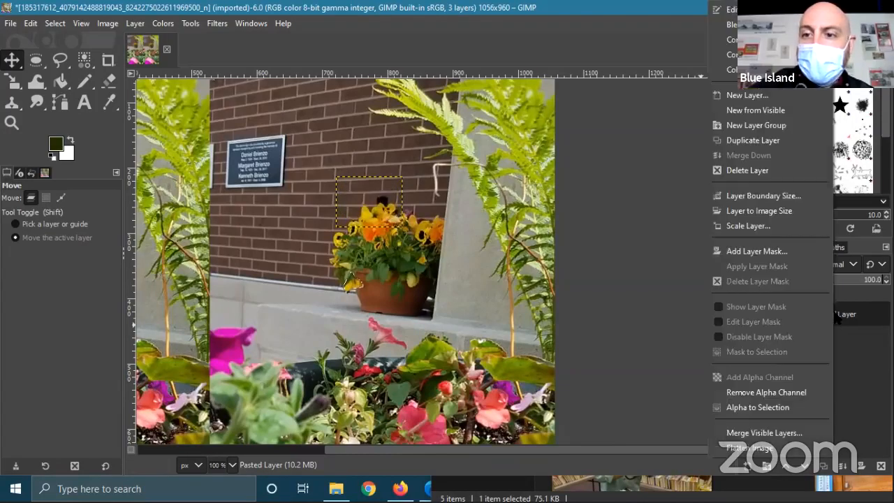
pyautogui.click(746, 171)
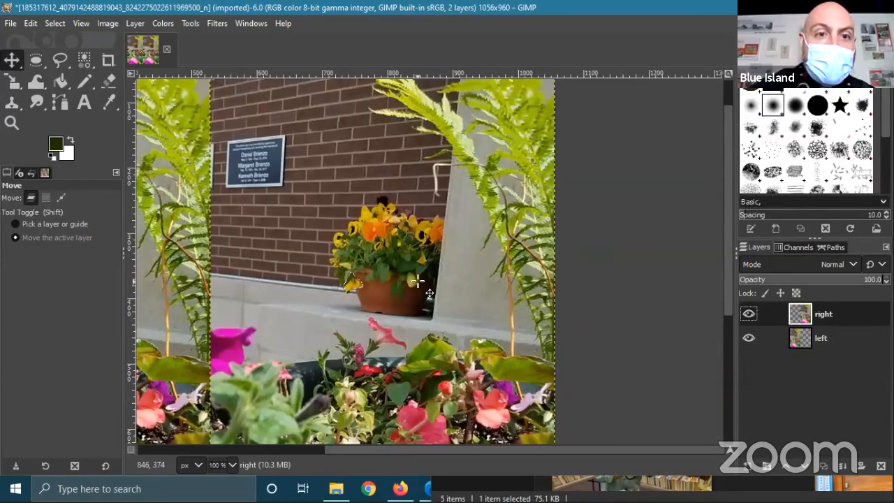
pyautogui.scroll(-3, 421, 279)
pyautogui.scroll(3, 421, 279)
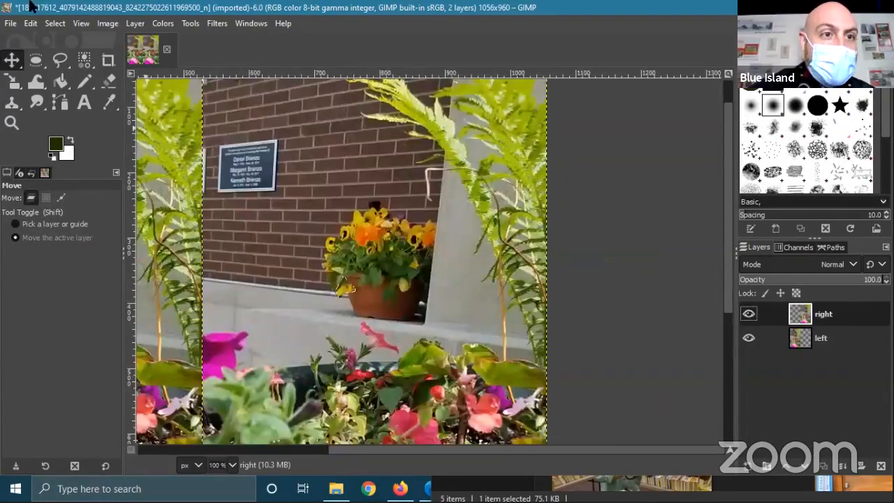
# - Clear the selection and make the right layer active again
pyautogui.click(32, 24)
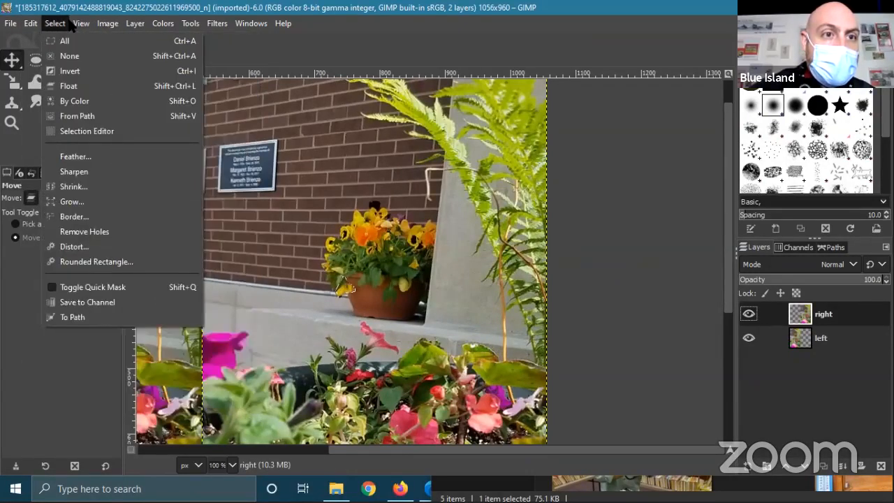
pyautogui.click(69, 56)
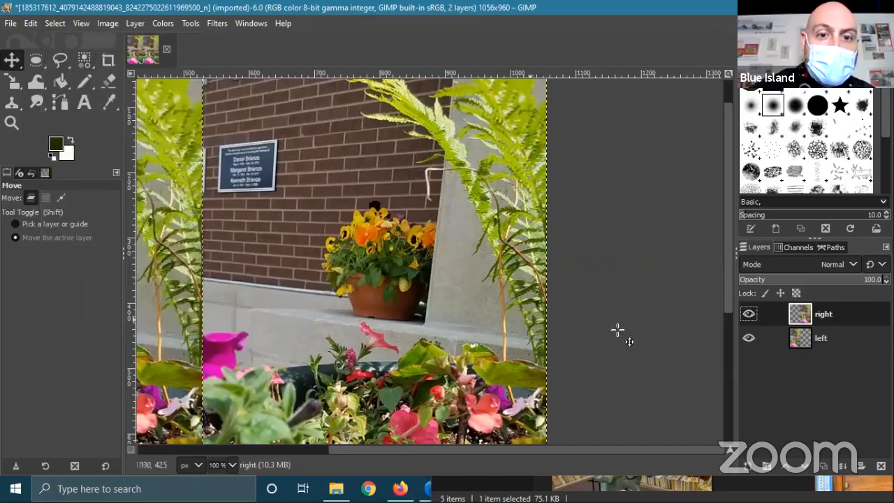
pyautogui.click(820, 338)
pyautogui.click(820, 316)
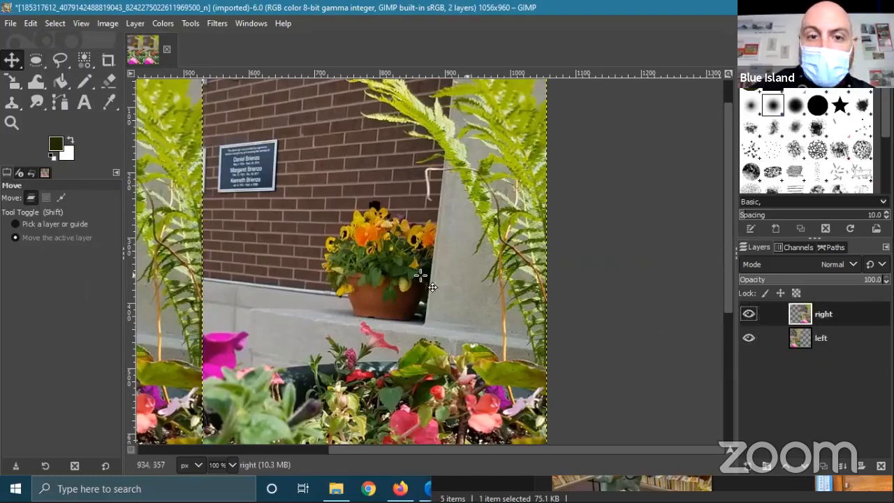
pyautogui.keyDown('ctrl'); pyautogui.scroll(3, 353, 266); pyautogui.keyUp('ctrl')
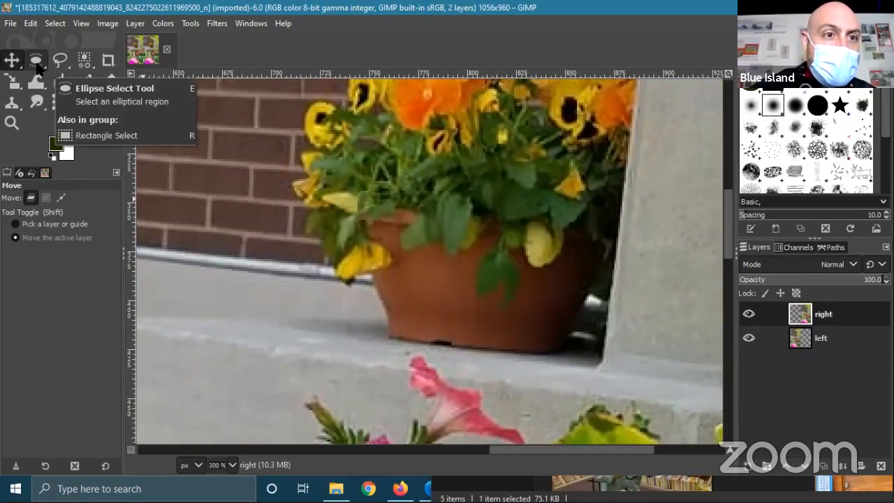
# - Start a path at the pansy's stem and trace down its left and lower edges
pyautogui.click(60, 104)
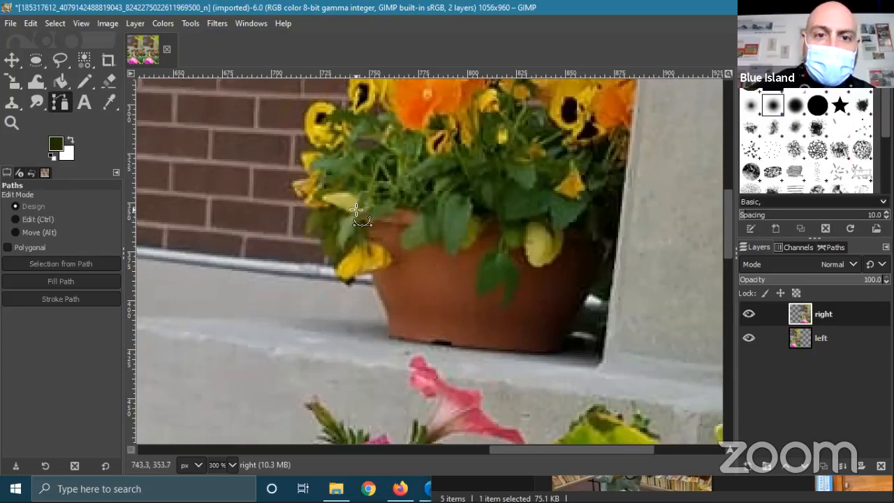
pyautogui.click(354, 214)
pyautogui.click(347, 239)
pyautogui.click(334, 256)
pyautogui.click(331, 271)
pyautogui.click(342, 290)
pyautogui.click(353, 288)
pyautogui.click(361, 277)
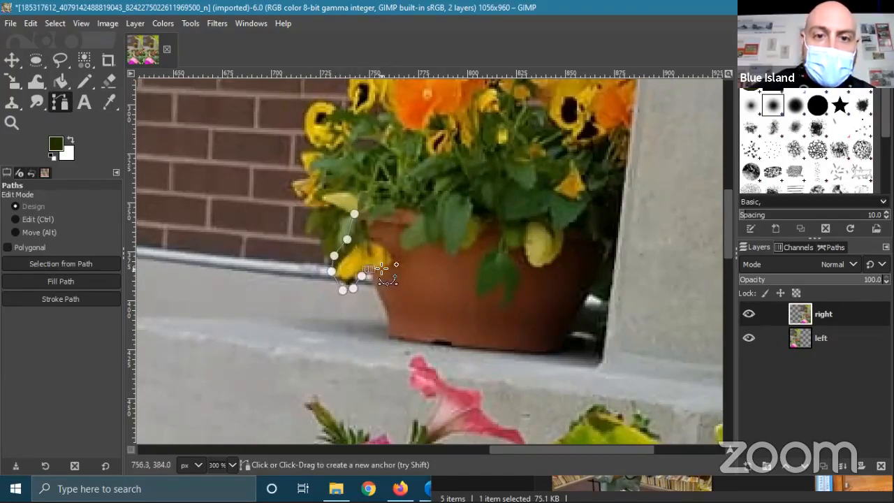
# - Close the path back at the stem and convert it to a selection
pyautogui.click(400, 255)
pyautogui.click(384, 247)
pyautogui.click(377, 238)
pyautogui.click(368, 238)
pyautogui.click(364, 212)
pyautogui.press('Return')
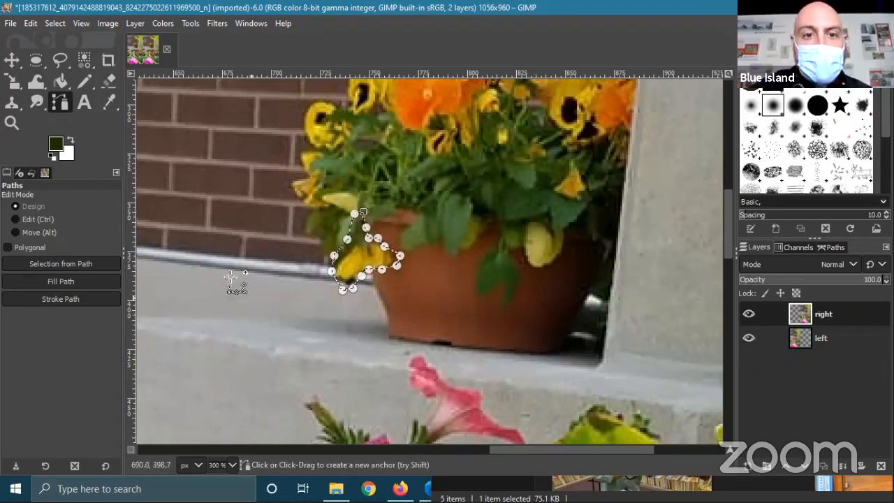
# - Copy the selected pansy and paste it as a new layer in place
pyautogui.click(30, 23)
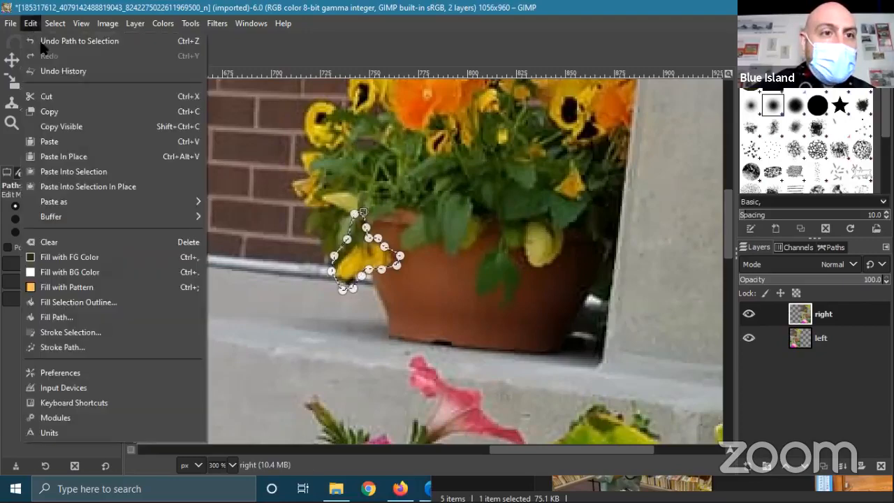
pyautogui.click(49, 112)
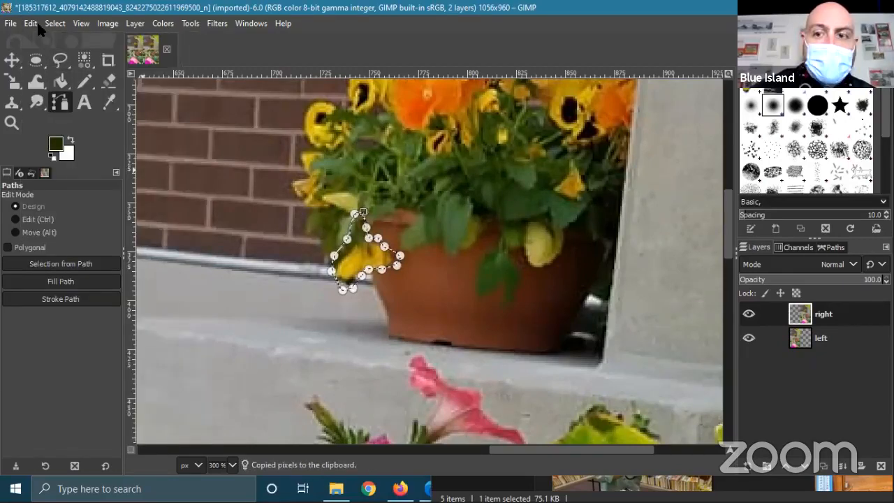
pyautogui.click(33, 23)
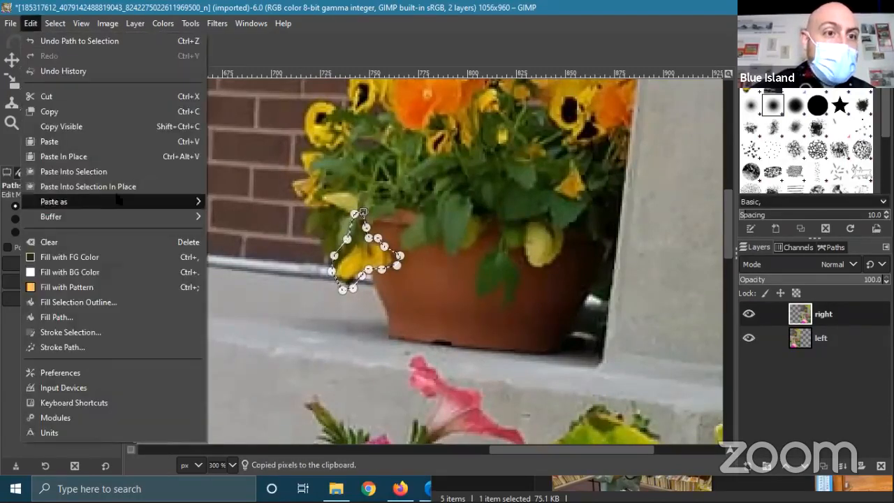
pyautogui.moveTo(199, 201)
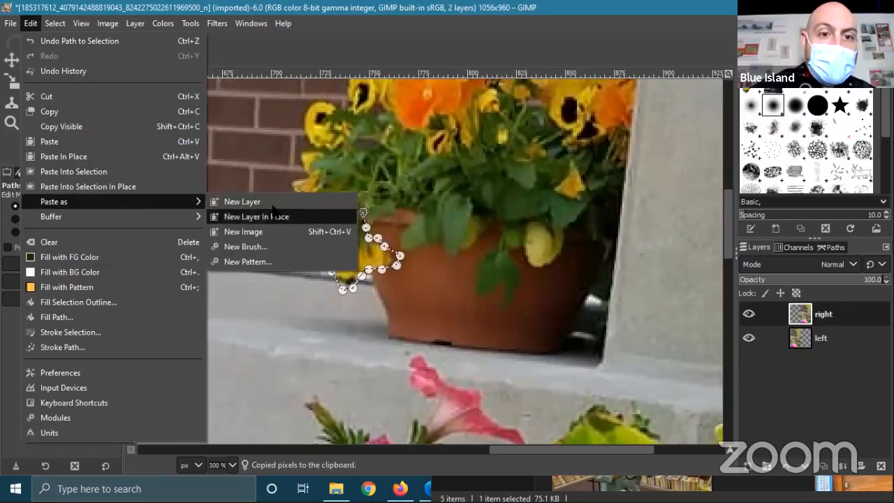
pyautogui.click(276, 202)
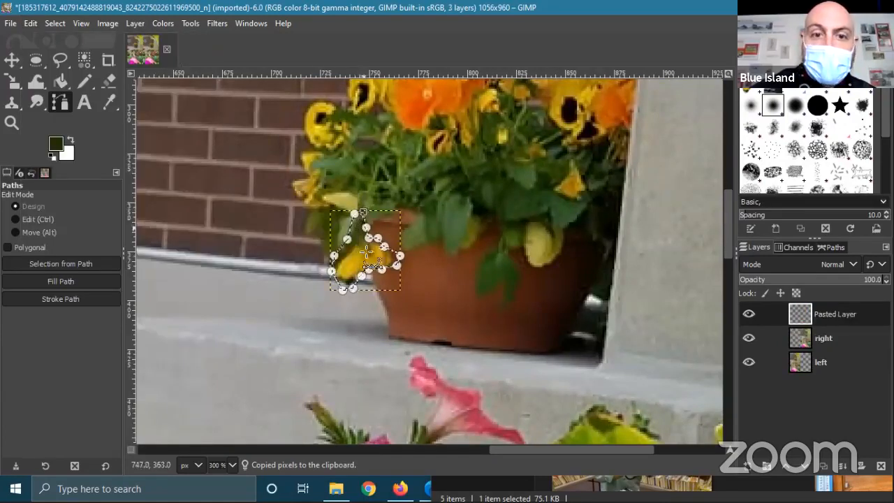
pyautogui.click(12, 61)
# - Drag the pasted pansy onto the pot, then undo both the move and the paste
pyautogui.moveTo(392, 259); pyautogui.dragTo(475, 260)
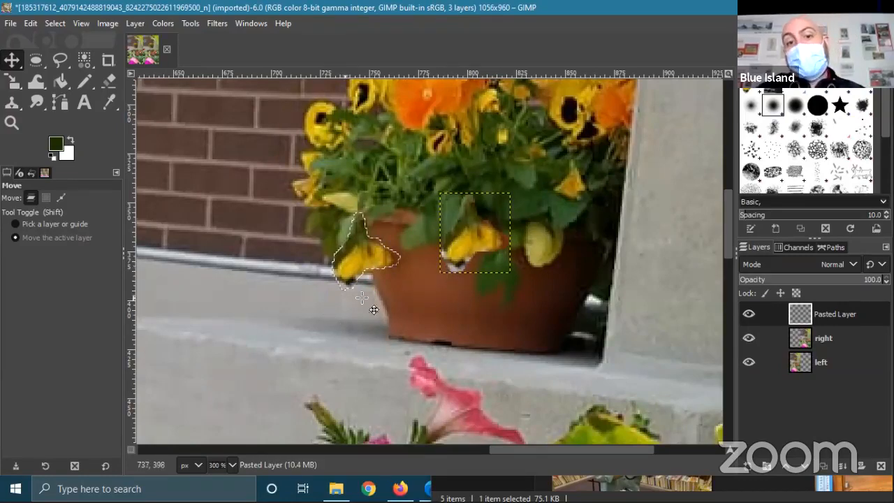
pyautogui.hotkey('ctrl', 'z')
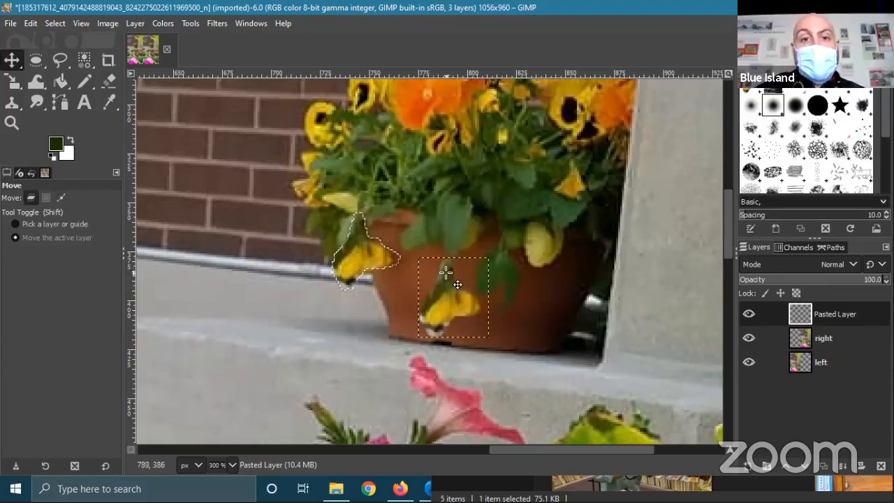
pyautogui.hotkey('ctrl', 'z')
pyautogui.hotkey('ctrl', 'z')
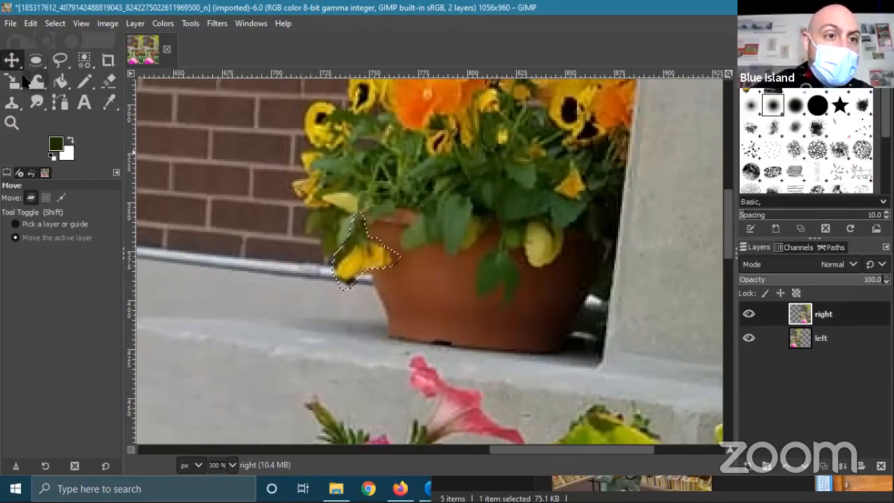
# - Place a few stray path points left of the pot and clear the selection
pyautogui.click(59, 102)
pyautogui.click(281, 244)
pyautogui.click(279, 299)
pyautogui.click(230, 246)
pyautogui.click(55, 23)
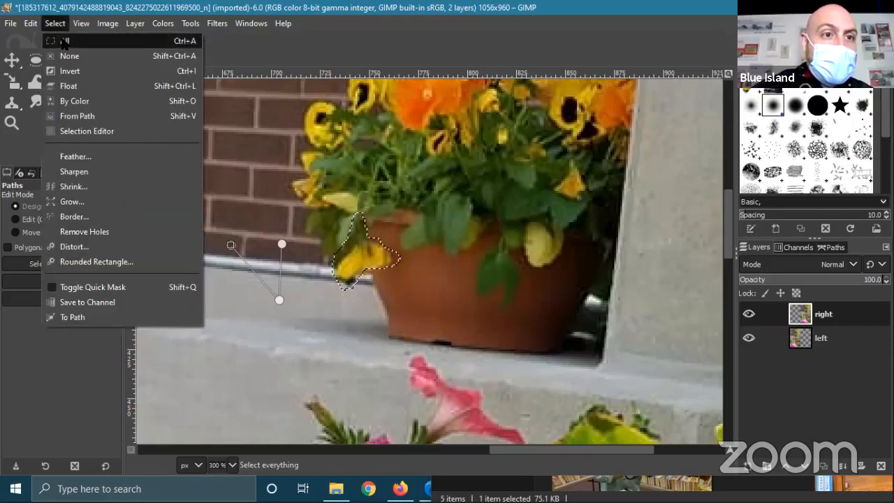
pyautogui.click(70, 54)
pyautogui.click(316, 219)
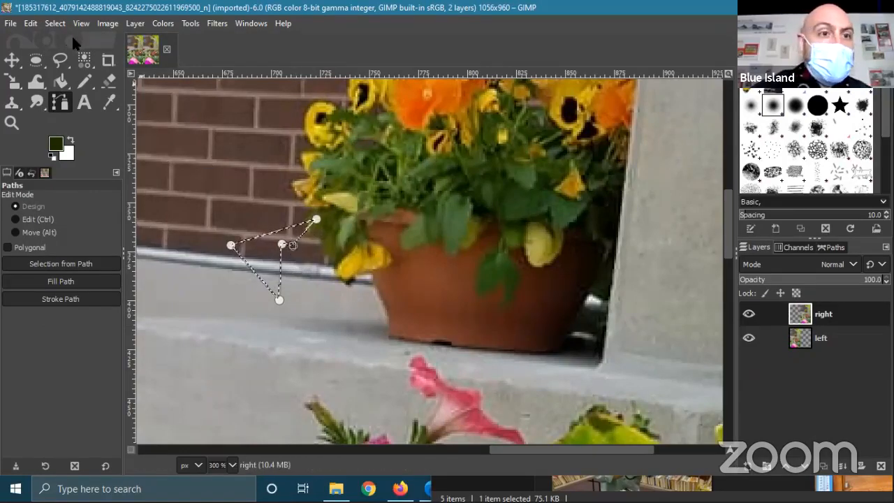
# - Clear the selection again and discard the stray path
pyautogui.click(55, 23)
pyautogui.click(73, 58)
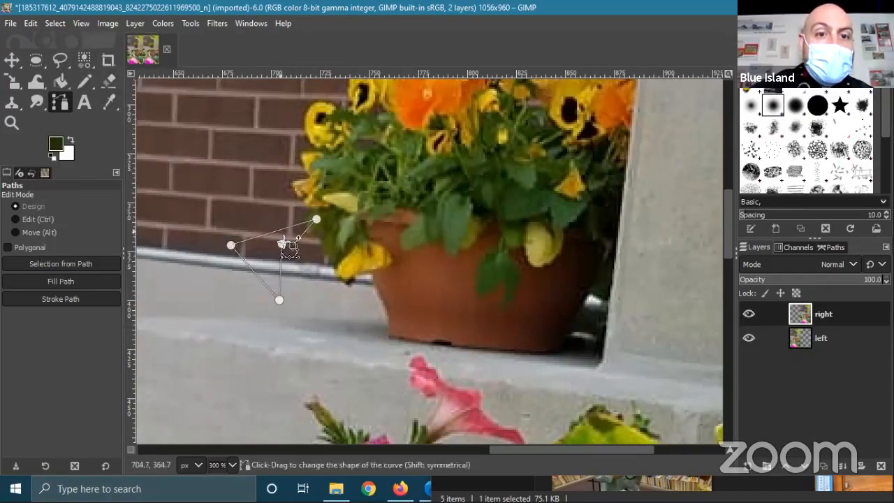
pyautogui.click(10, 59)
pyautogui.press('b')
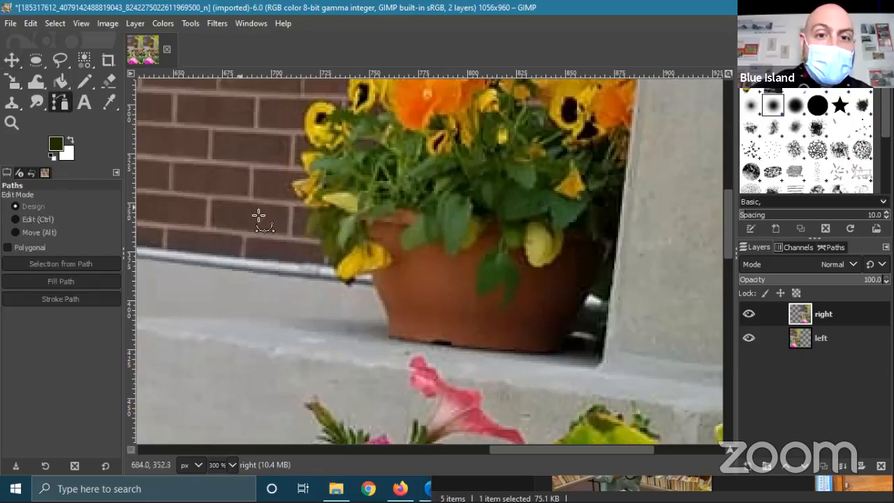
# - Start a new path at the pansy's stem and trace down its left edge and bottom
pyautogui.click(355, 209)
pyautogui.click(354, 225)
pyautogui.click(341, 243)
pyautogui.click(336, 253)
pyautogui.scroll(1, 344, 283)
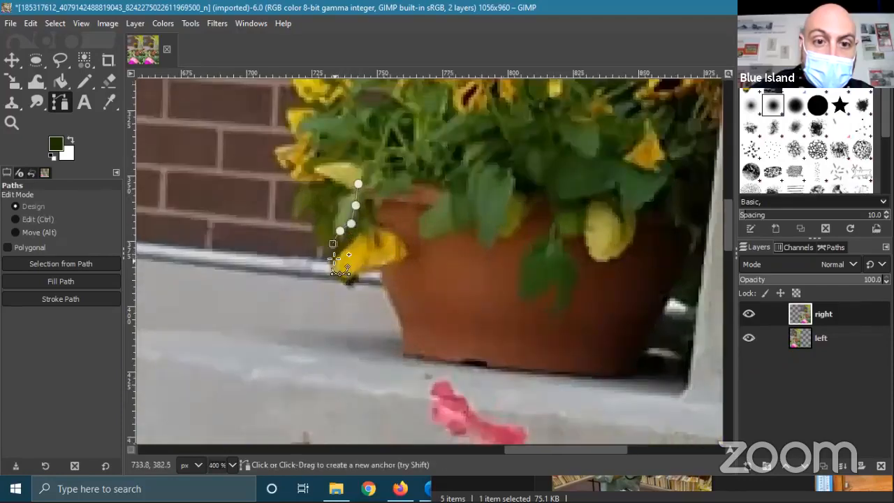
pyautogui.click(329, 257)
pyautogui.click(333, 271)
pyautogui.click(339, 281)
pyautogui.click(349, 286)
pyautogui.click(357, 280)
# - Continue the path along the pot's rim, up the pansy's right side and back toward the stem
pyautogui.click(363, 269)
pyautogui.click(375, 269)
pyautogui.click(394, 266)
pyautogui.click(402, 261)
pyautogui.click(413, 253)
pyautogui.click(406, 238)
pyautogui.click(394, 231)
pyautogui.click(384, 226)
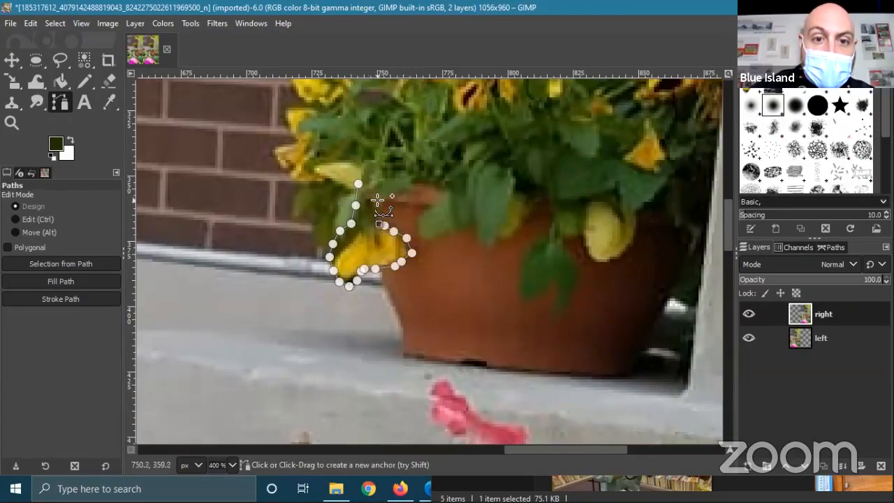
pyautogui.click(374, 200)
pyautogui.click(372, 187)
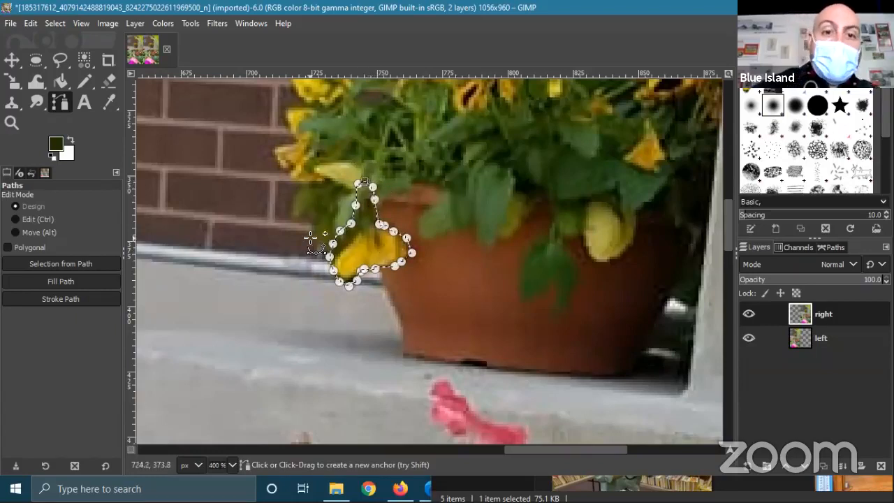
# - Copy the selected pansy, paste it as a new layer, and move it onto the pot
pyautogui.click(30, 23)
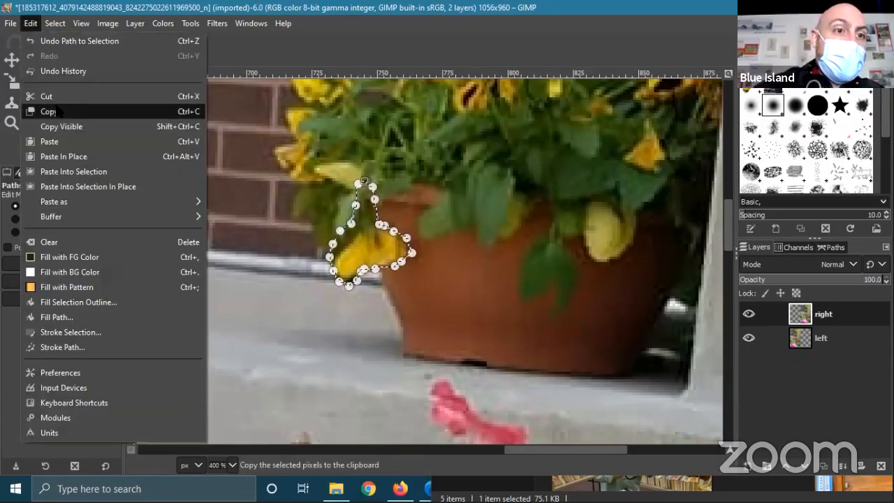
pyautogui.click(48, 111)
pyautogui.click(31, 23)
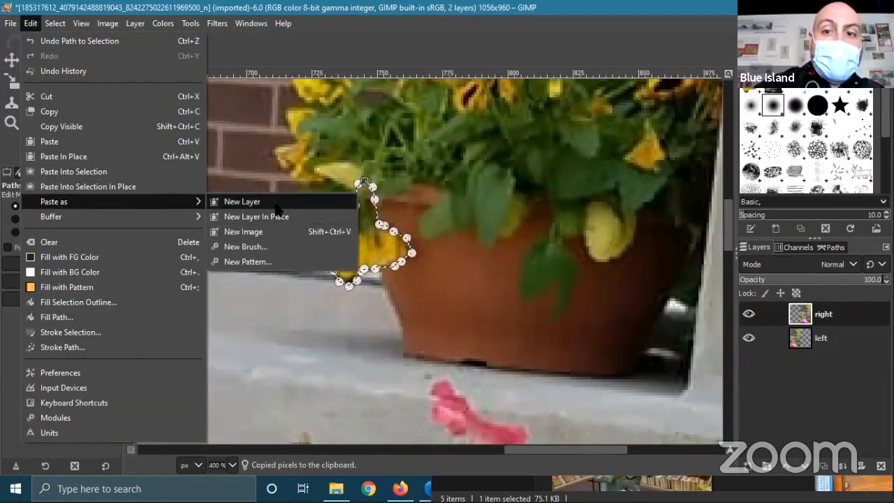
pyautogui.click(276, 214)
pyautogui.press('m')
pyautogui.moveTo(394, 258); pyautogui.dragTo(511, 242)
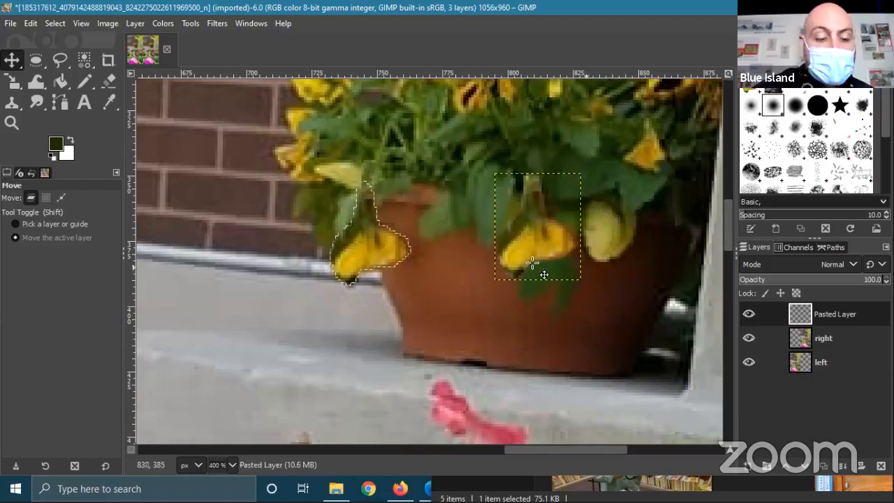
# - Rename the pasted layer to flower in Layer Attributes
pyautogui.rightClick(833, 324)
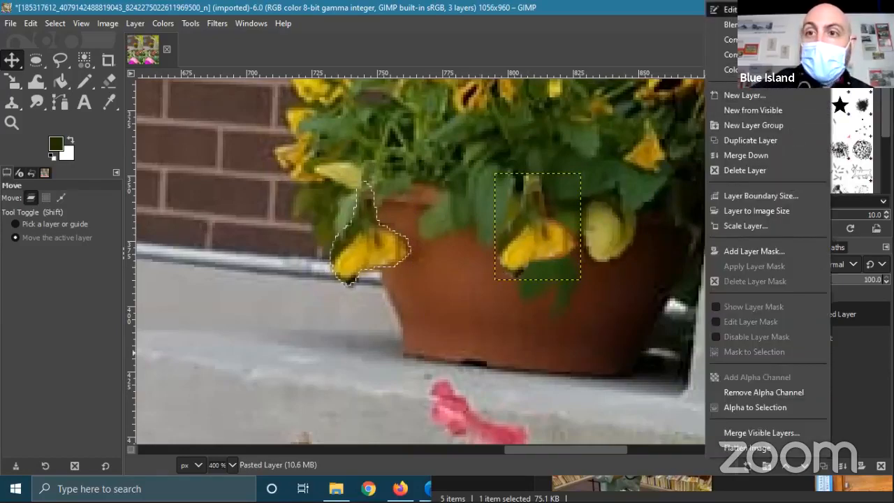
pyautogui.click(734, 94)
pyautogui.write('slo')
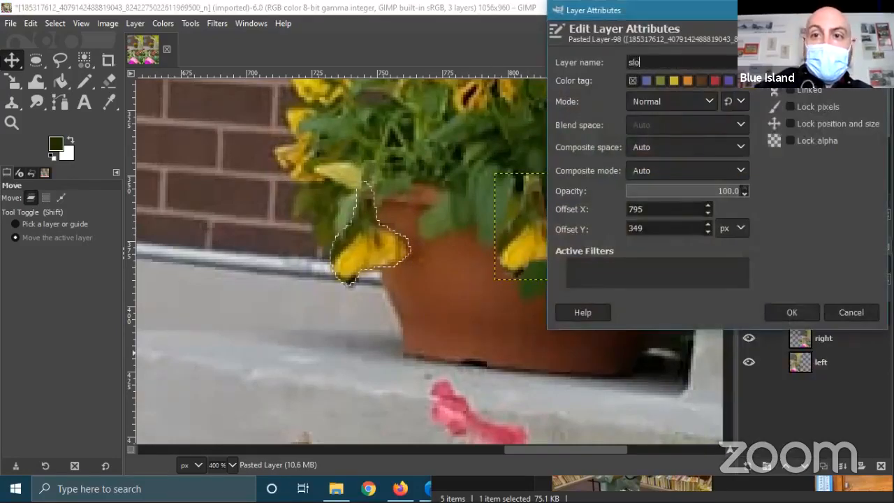
pyautogui.write('wer')
pyautogui.press('Return')
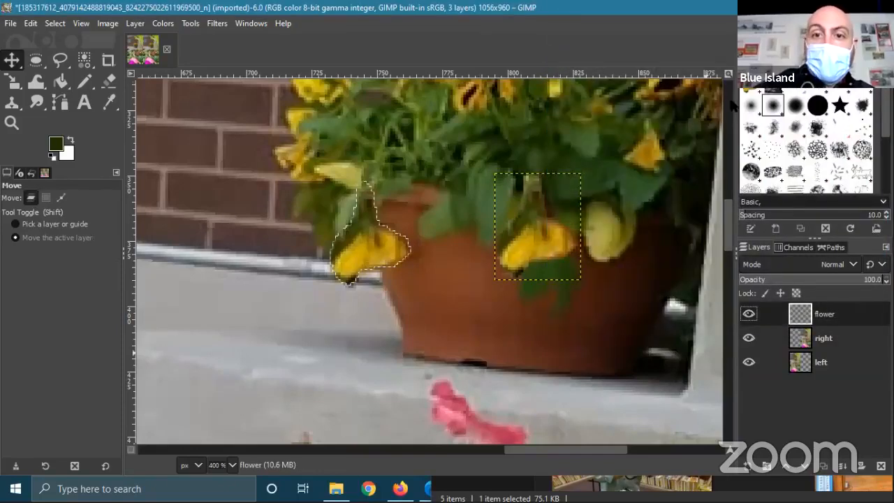
# - Clear the selection around the pansy and make the right photo layer active
pyautogui.scroll(-3, 455, 345)
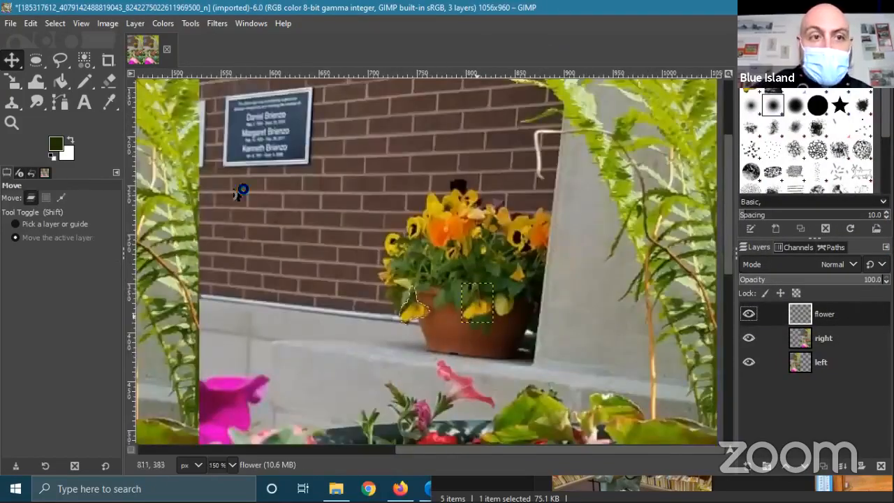
pyautogui.click(31, 23)
pyautogui.moveTo(55, 23)
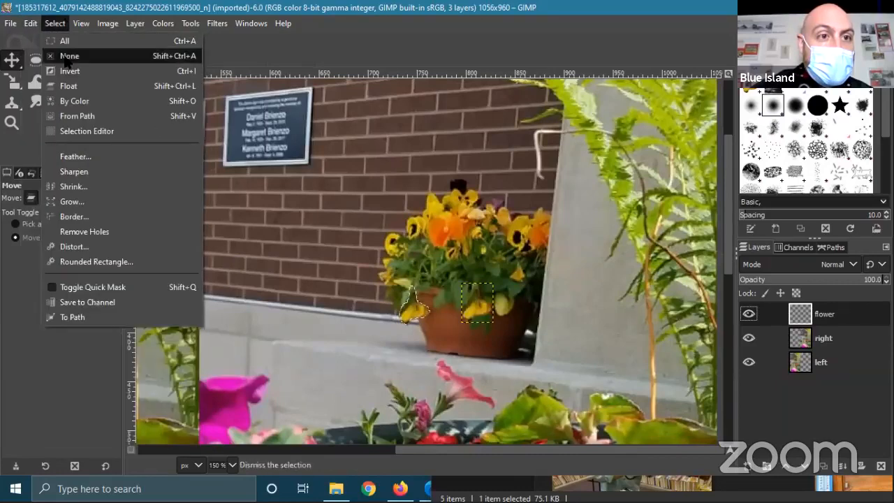
pyautogui.click(66, 56)
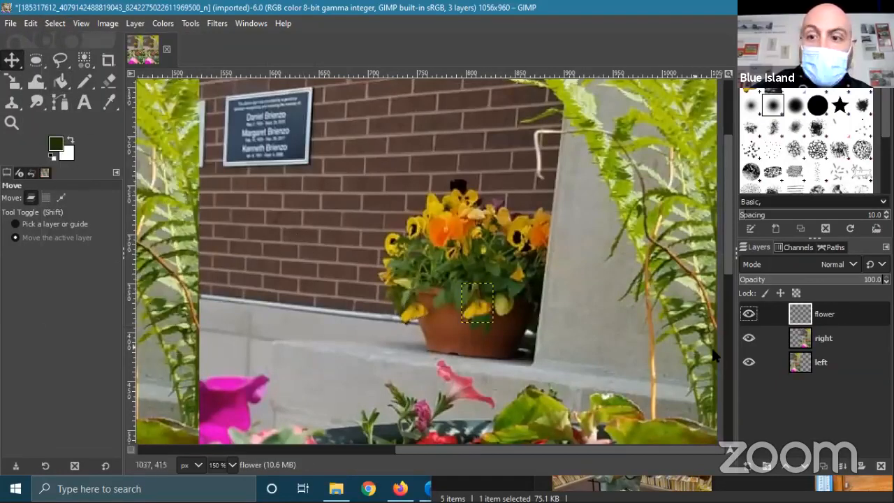
pyautogui.click(833, 340)
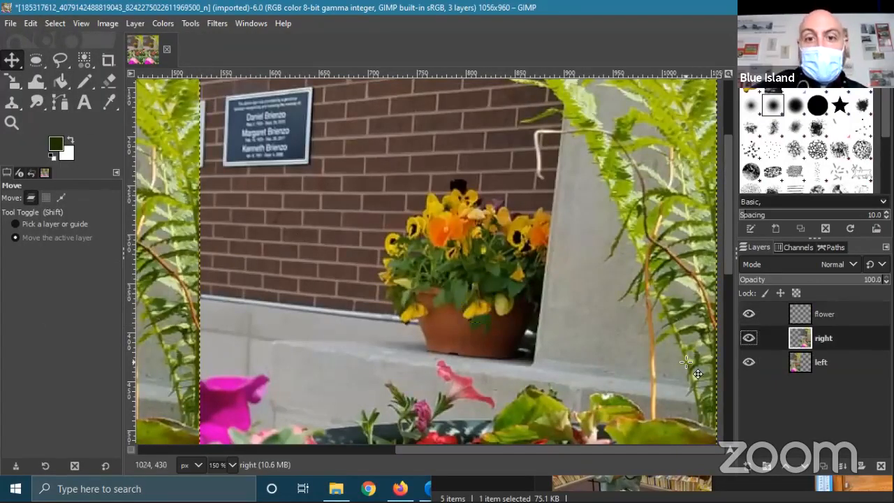
# - Rotate the pansy on the flower layer by about 17 degrees
pyautogui.keyDown('ctrl'); pyautogui.scroll(-1, 570, 363); pyautogui.keyUp('ctrl')
pyautogui.keyDown('ctrl'); pyautogui.scroll(-1, 570, 364); pyautogui.keyUp('ctrl')
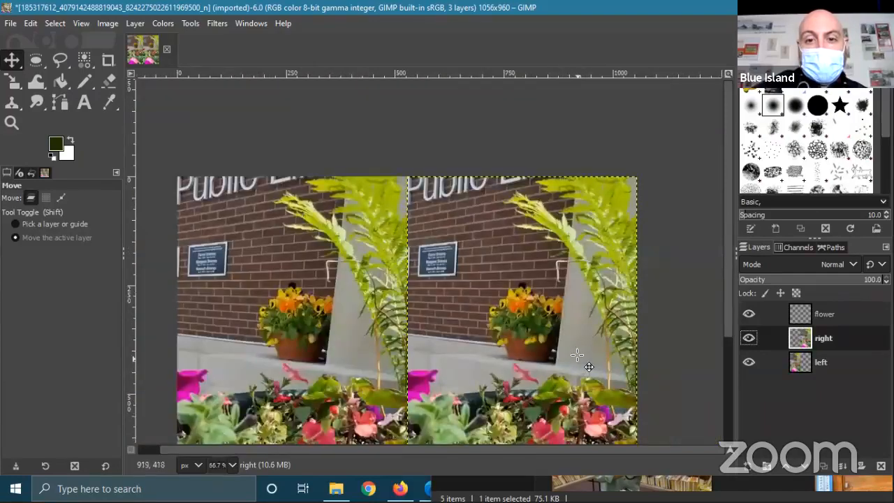
pyautogui.keyDown('ctrl'); pyautogui.scroll(1, 577, 354); pyautogui.keyUp('ctrl')
pyautogui.keyDown('ctrl'); pyautogui.scroll(4, 555, 333); pyautogui.keyUp('ctrl')
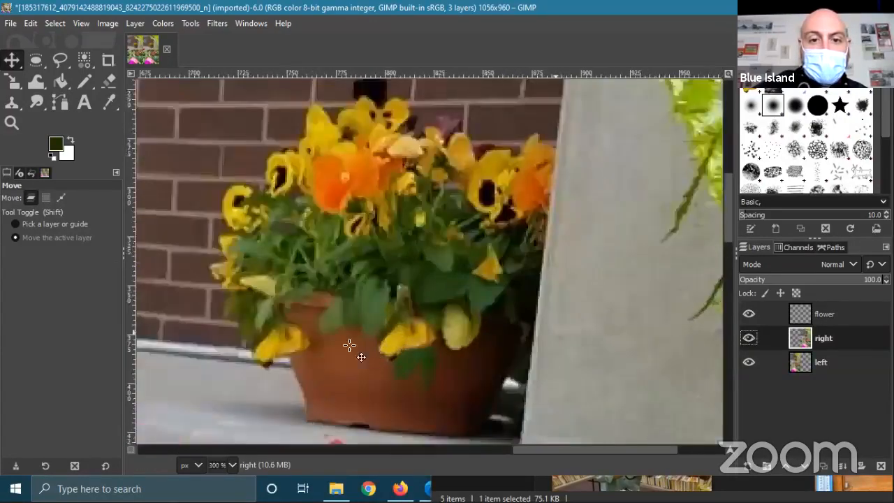
pyautogui.click(824, 315)
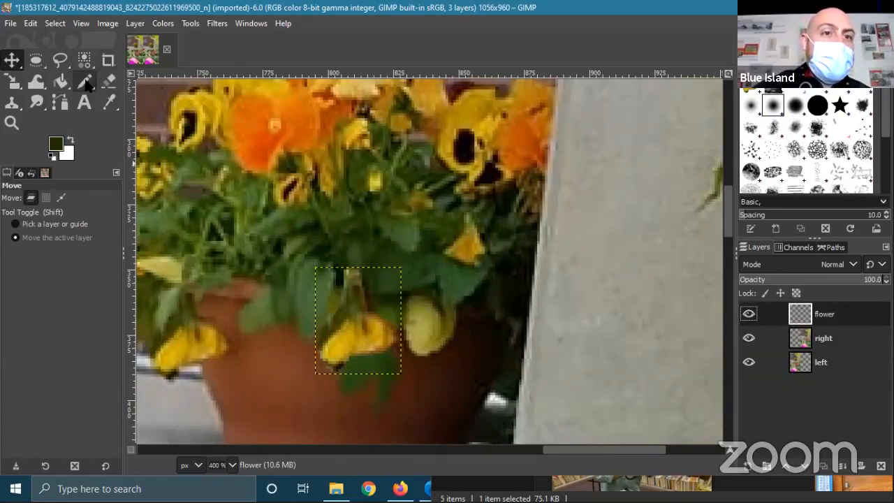
pyautogui.click(14, 89)
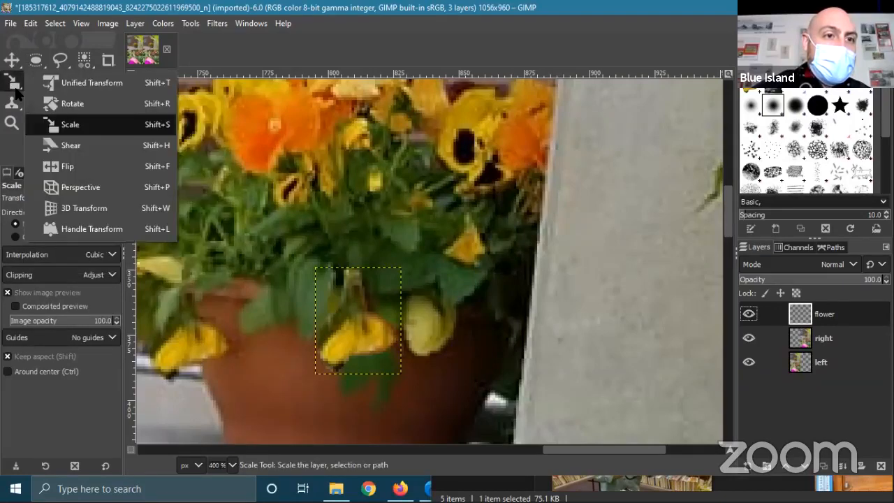
pyautogui.click(66, 105)
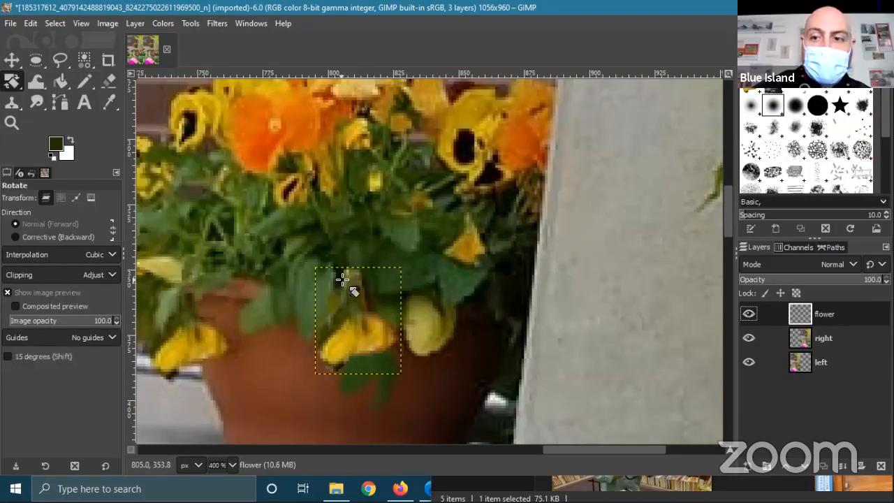
pyautogui.moveTo(340, 280); pyautogui.dragTo(362, 280)
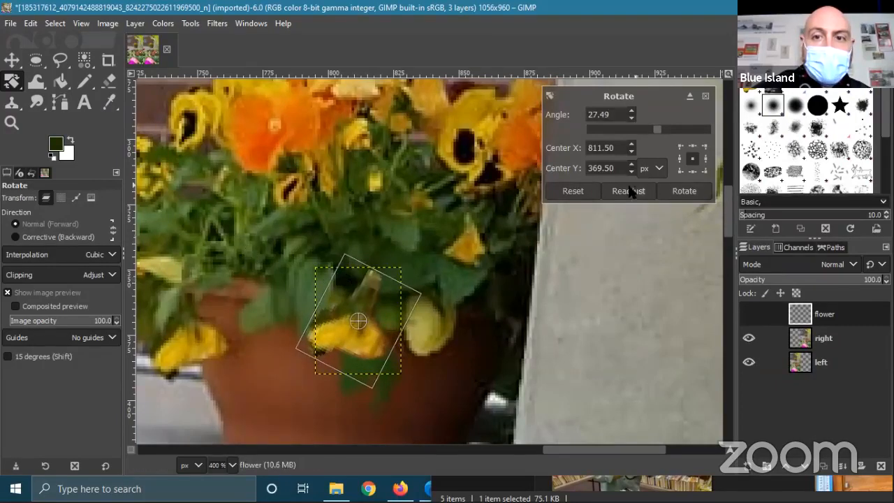
pyautogui.moveTo(372, 288); pyautogui.dragTo(365, 286)
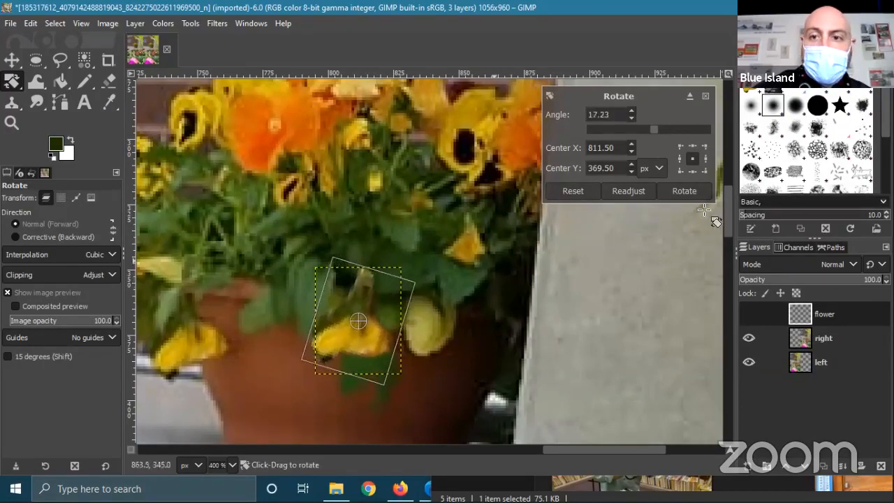
pyautogui.click(685, 191)
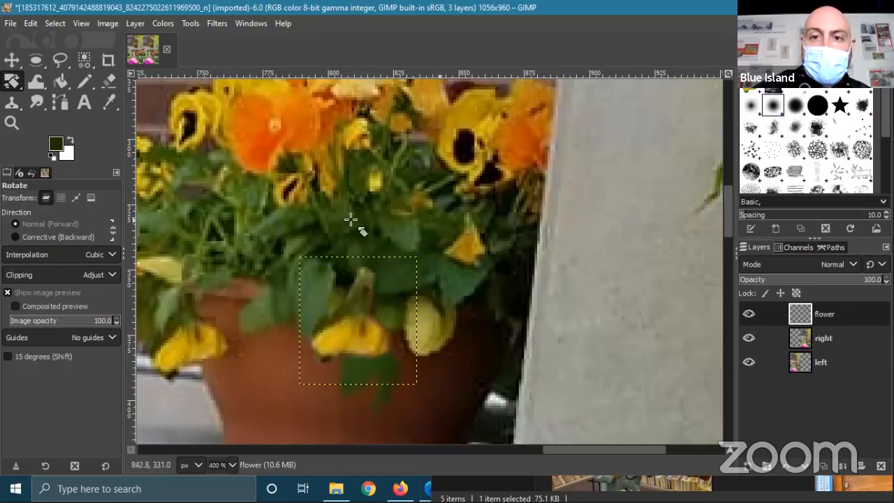
# - Shift the rotated pansy slightly right on the pot, then make the right layer active
pyautogui.click(11, 60)
pyautogui.moveTo(339, 303); pyautogui.dragTo(486, 308)
pyautogui.scroll(-3, 663, 318)
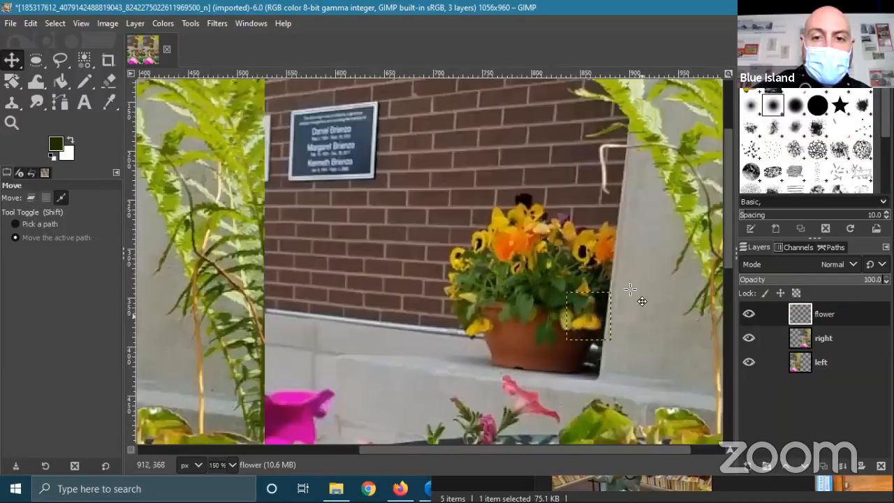
pyautogui.click(30, 22)
pyautogui.click(31, 23)
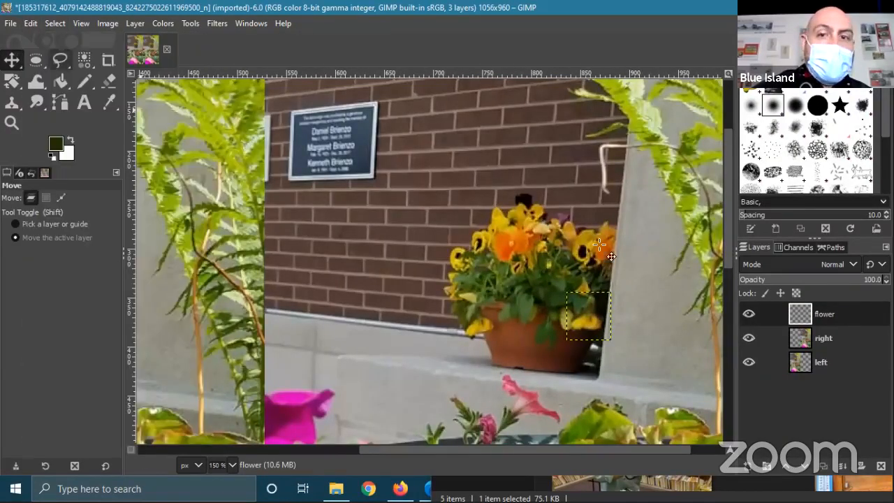
pyautogui.click(823, 342)
pyautogui.scroll(-1, 407, 292)
pyautogui.scroll(-1, 494, 345)
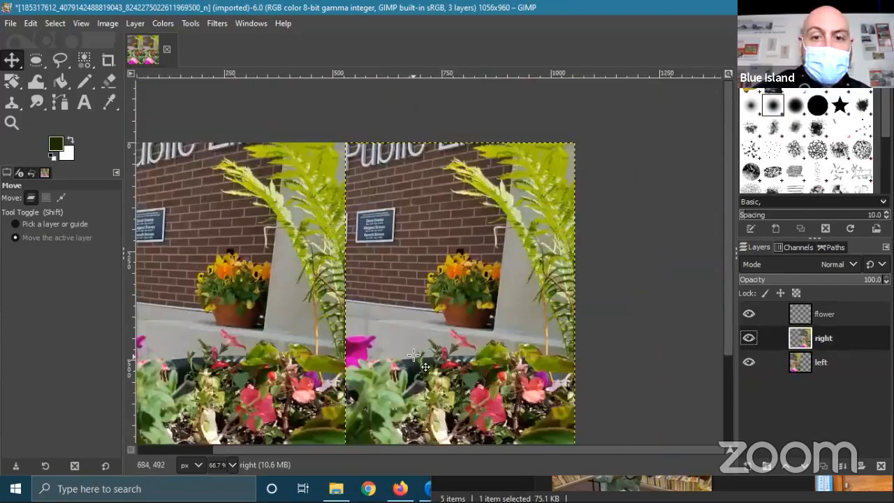
pyautogui.scroll(-2, 454, 320)
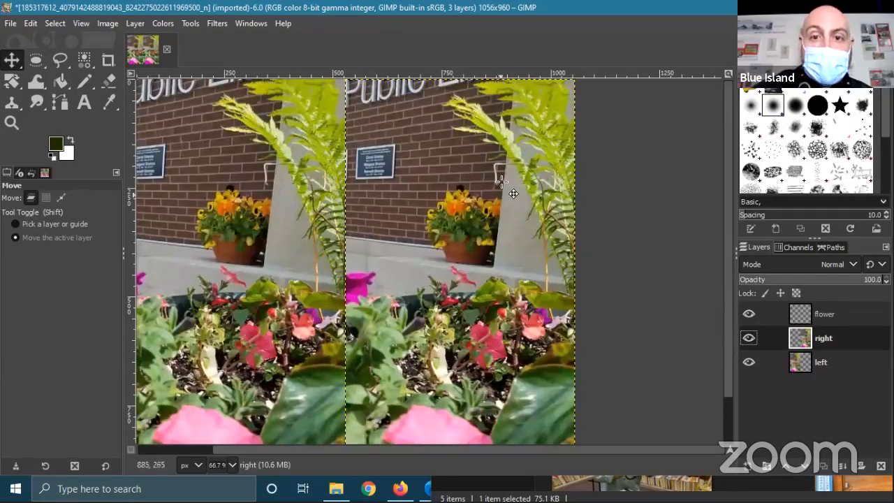
pyautogui.scroll(2, 501, 181)
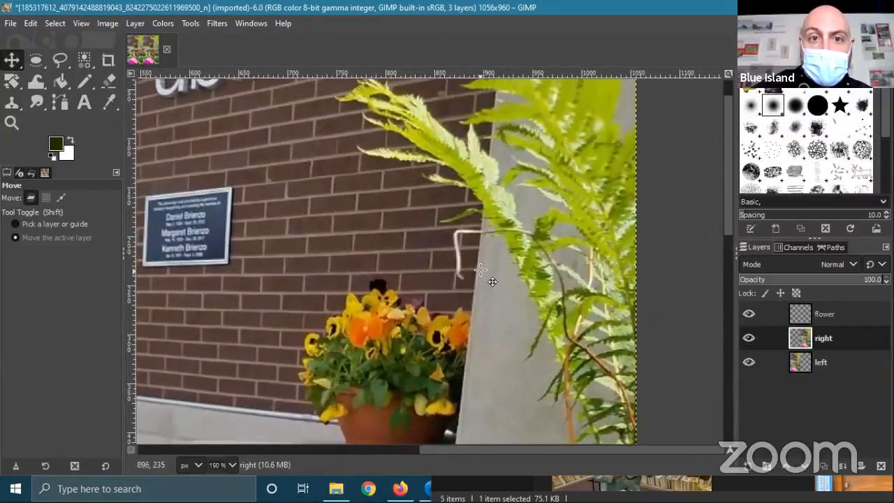
pyautogui.click(10, 23)
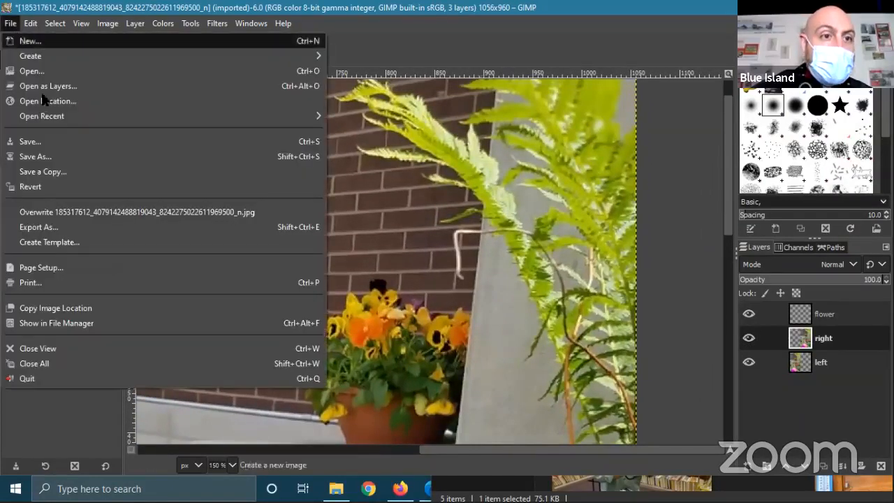
# - Save the three-layer image as spot_difference_puzzle.xcf in the Desktop's spot_candidates folder
pyautogui.click(56, 143)
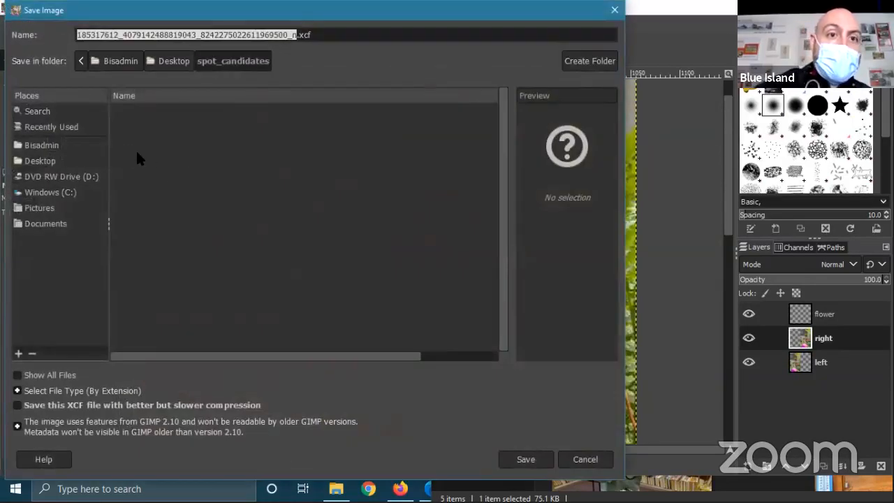
pyautogui.write('sp')
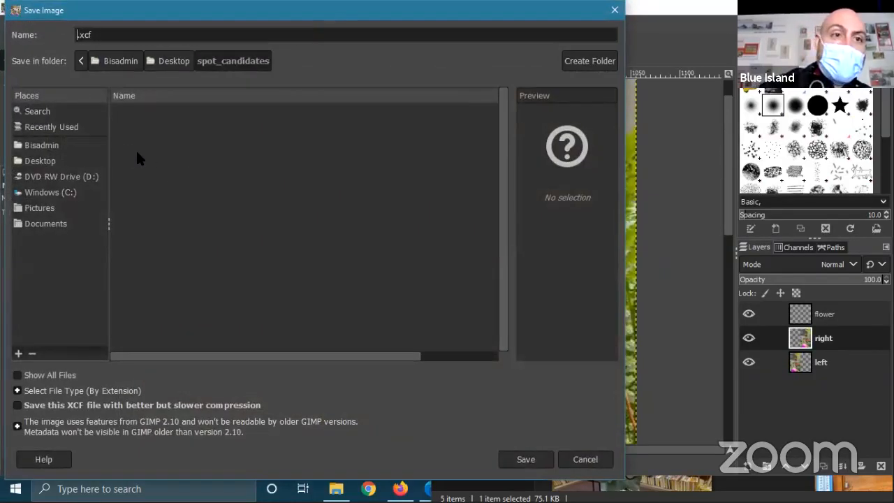
pyautogui.write('ot_difference')
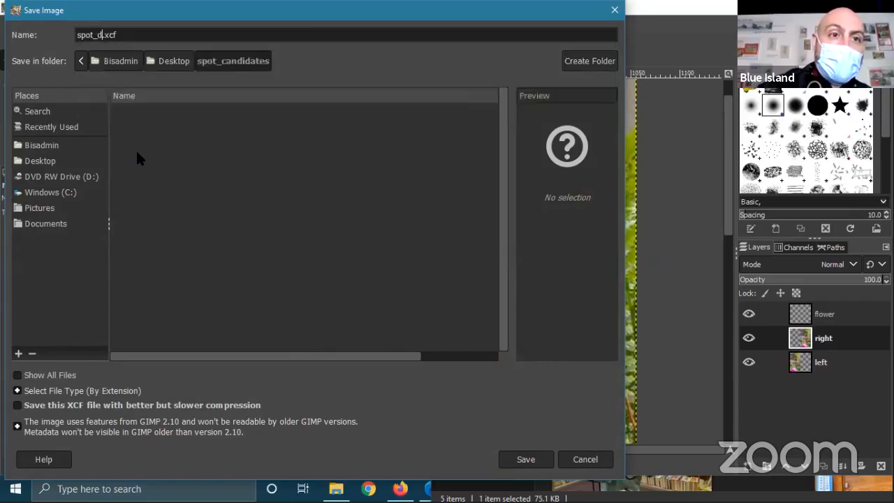
pyautogui.write('_puzzle')
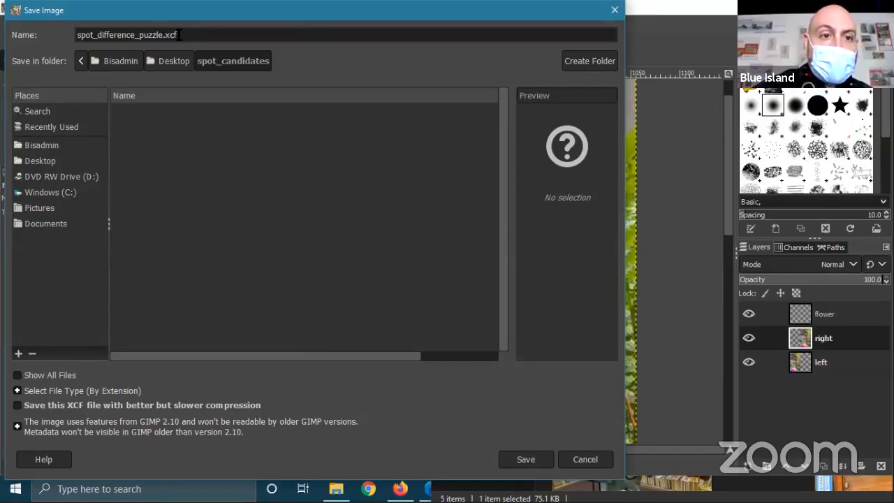
pyautogui.click(525, 459)
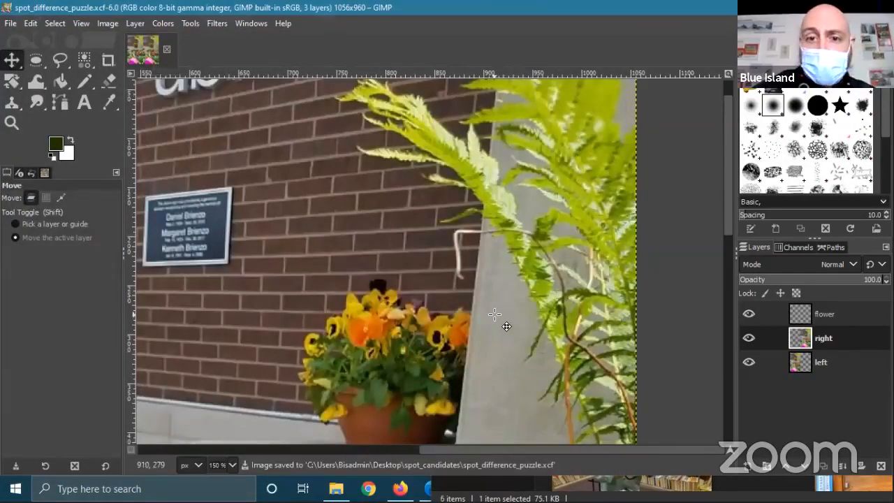
pyautogui.scroll(1, 492, 227)
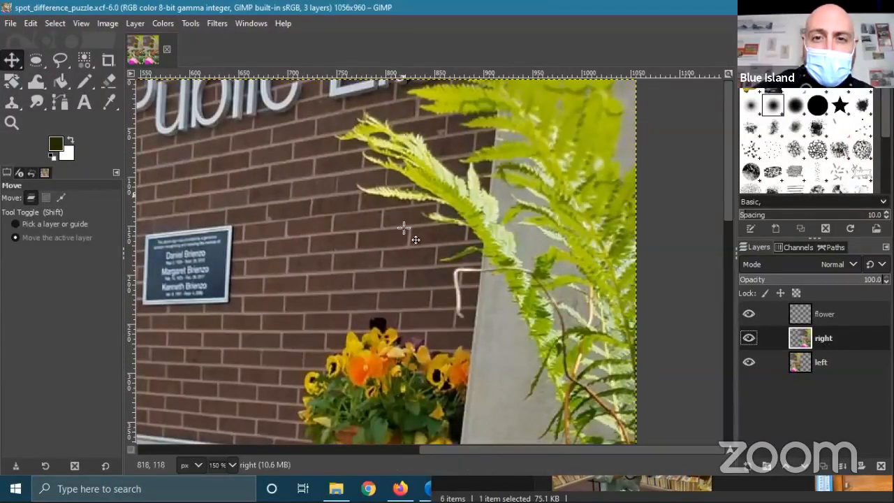
pyautogui.scroll(-3, 403, 264)
pyautogui.scroll(3, 424, 246)
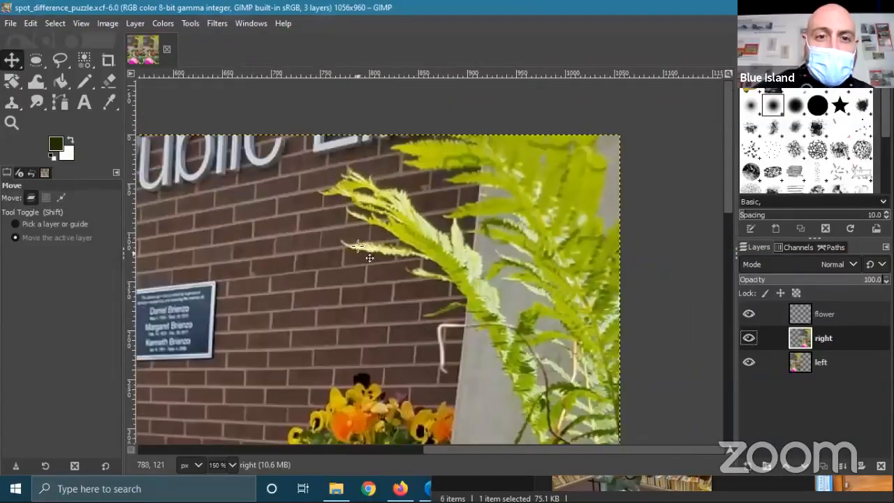
pyautogui.moveTo(414, 246); pyautogui.dragTo(455, 272)
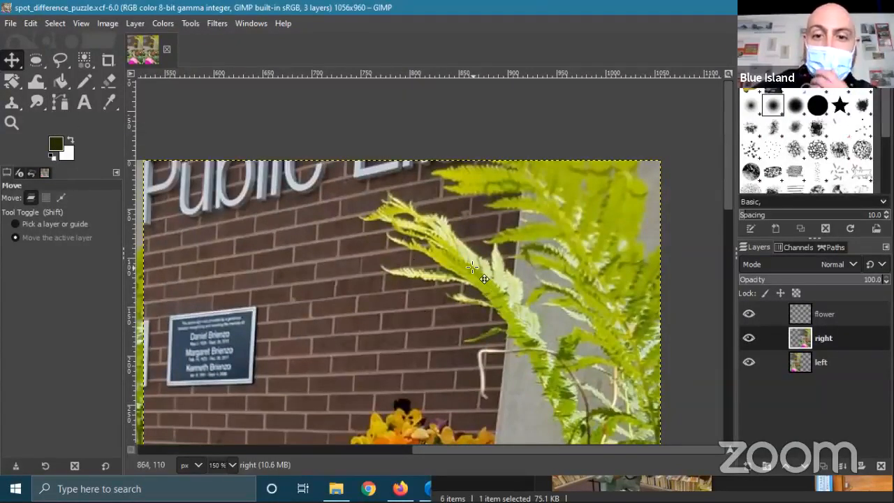
pyautogui.scroll(-5, 573, 280)
pyautogui.scroll(3, 577, 275)
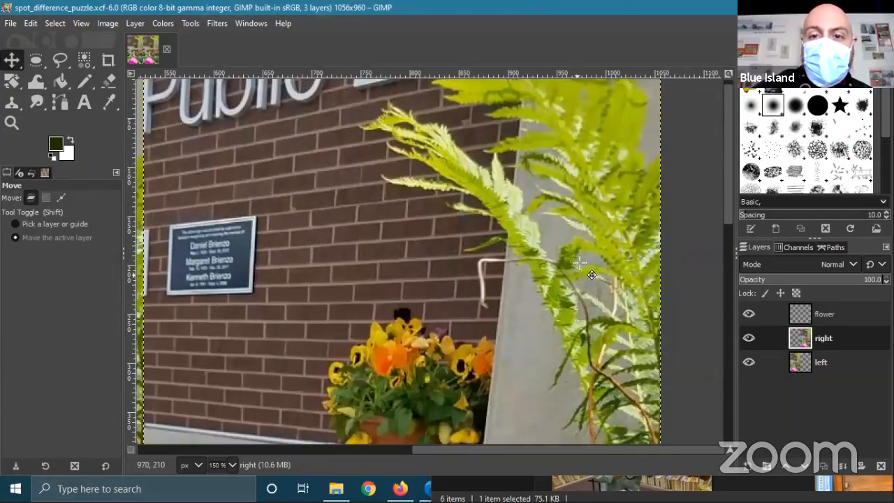
pyautogui.scroll(-5, 579, 265)
pyautogui.scroll(4, 581, 243)
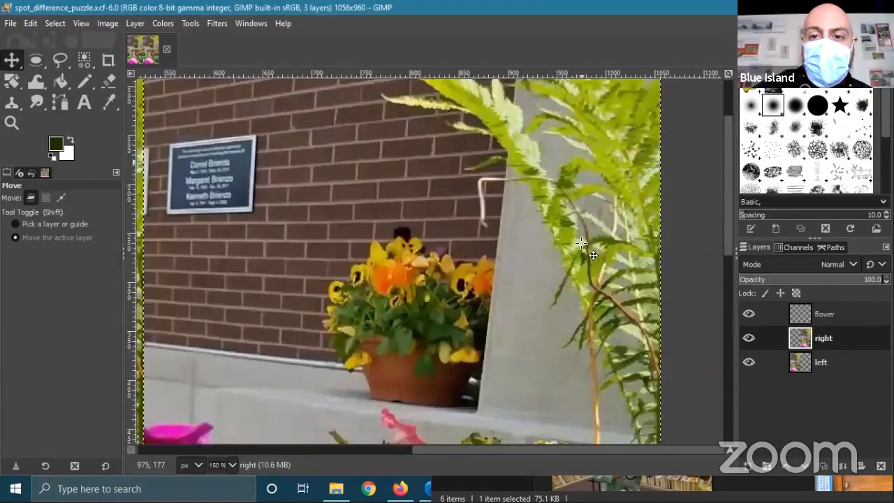
pyautogui.scroll(-2, 581, 243)
pyautogui.scroll(3, 584, 234)
pyautogui.scroll(3, 586, 226)
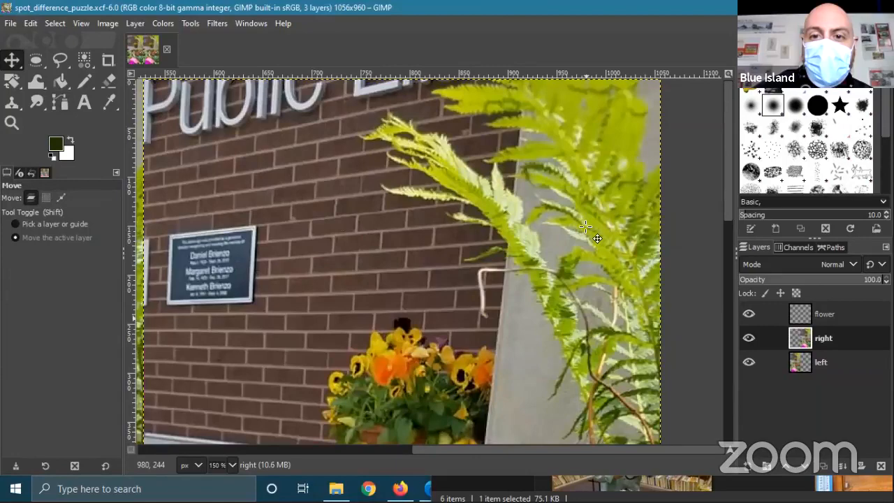
pyautogui.scroll(-5, 586, 226)
pyautogui.scroll(5, 586, 226)
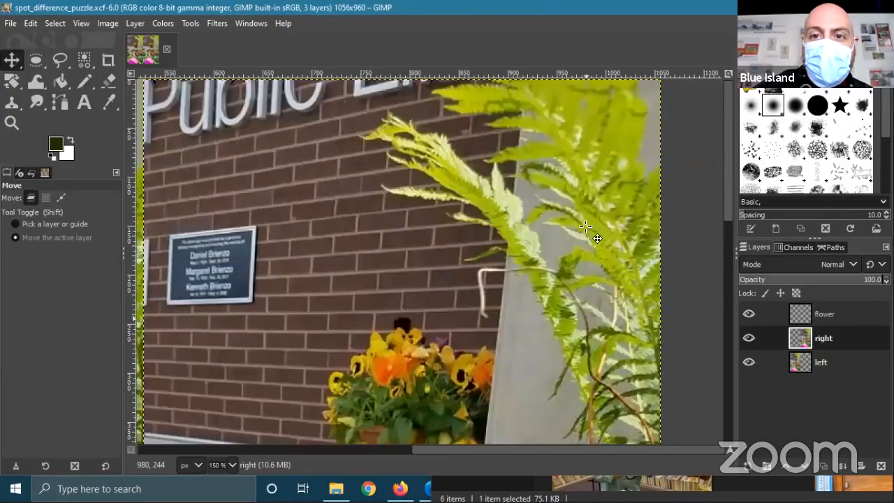
pyautogui.scroll(-5, 586, 226)
pyautogui.scroll(-2, 586, 226)
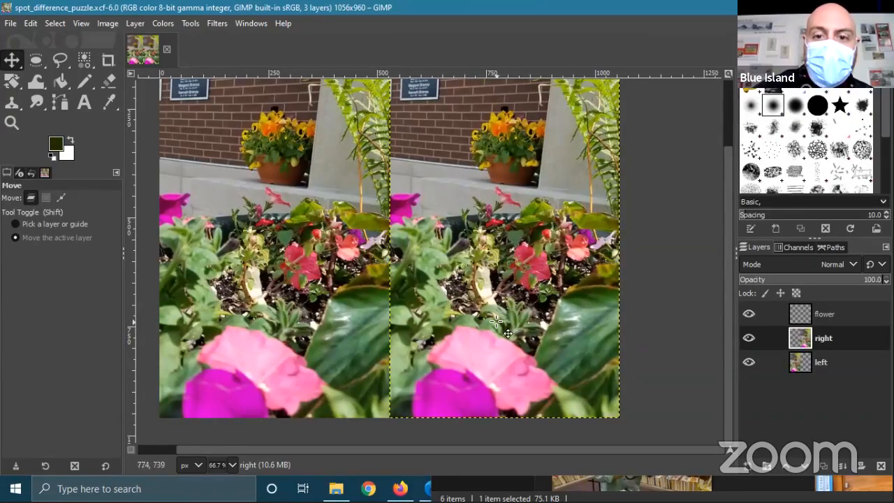
pyautogui.scroll(1, 482, 327)
pyautogui.scroll(2, 482, 326)
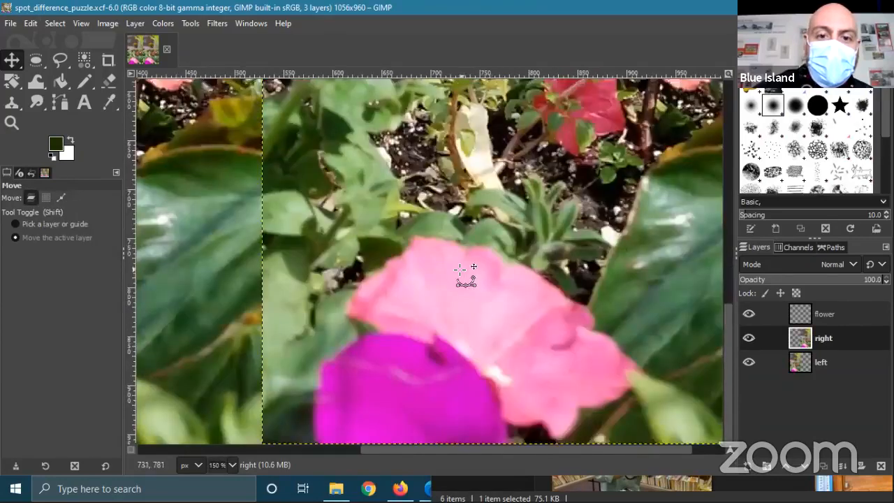
pyautogui.scroll(1, 446, 324)
pyautogui.scroll(-1, 451, 294)
pyautogui.scroll(-1, 455, 287)
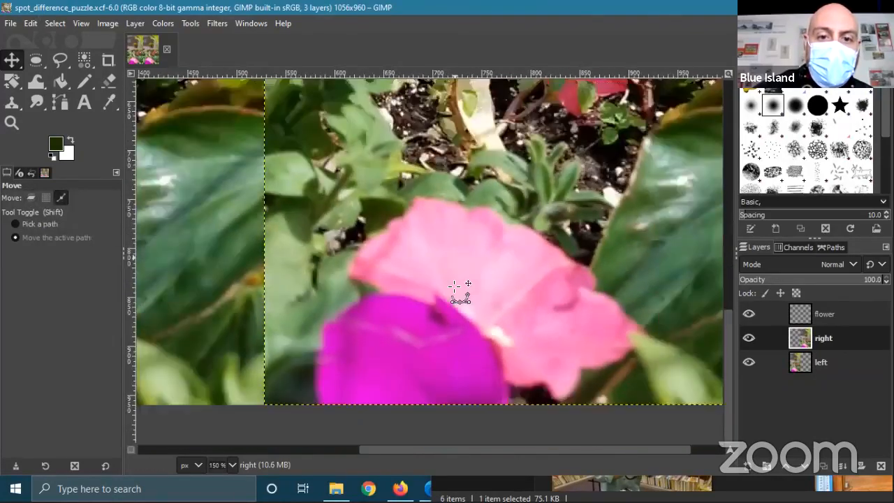
pyautogui.scroll(-2, 455, 286)
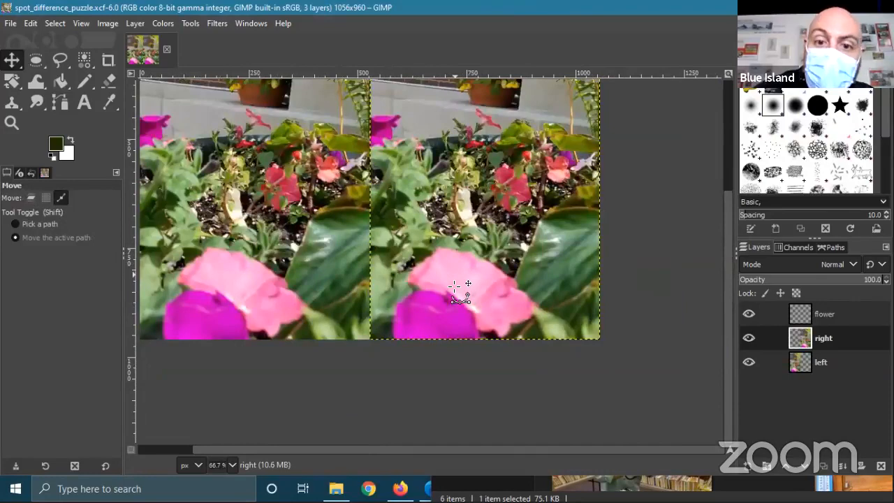
pyautogui.scroll(1, 454, 286)
pyautogui.scroll(1, 455, 286)
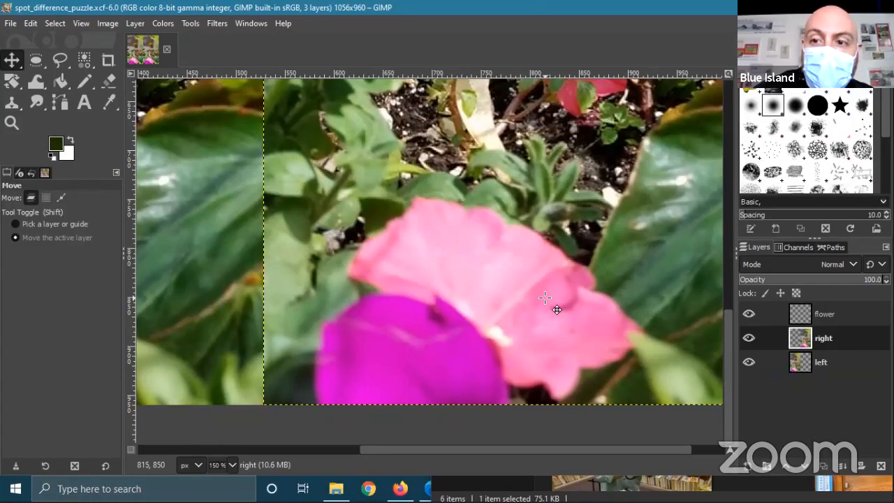
# - Add a new empty layer named color above the right layer
pyautogui.rightClick(835, 333)
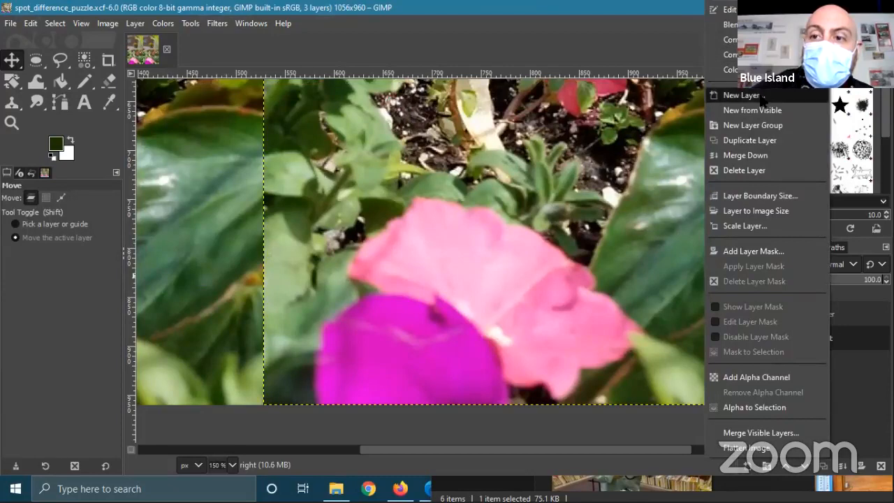
pyautogui.click(742, 95)
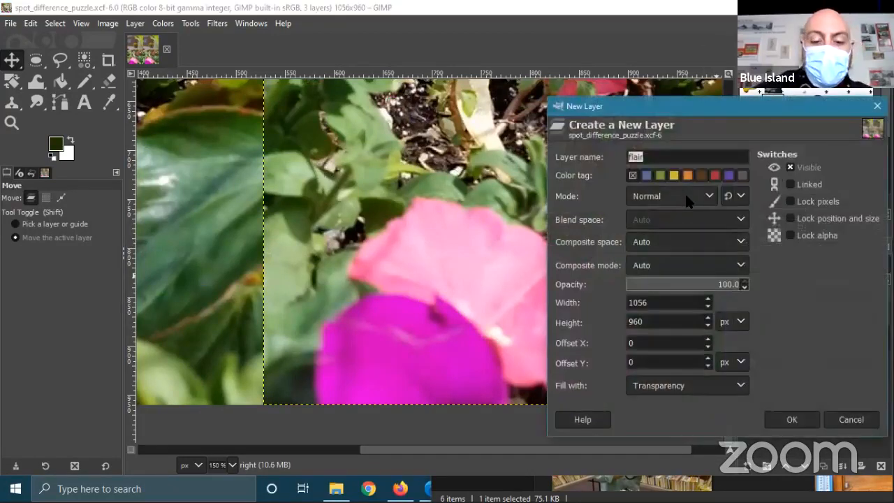
pyautogui.write('color')
pyautogui.press('Return')
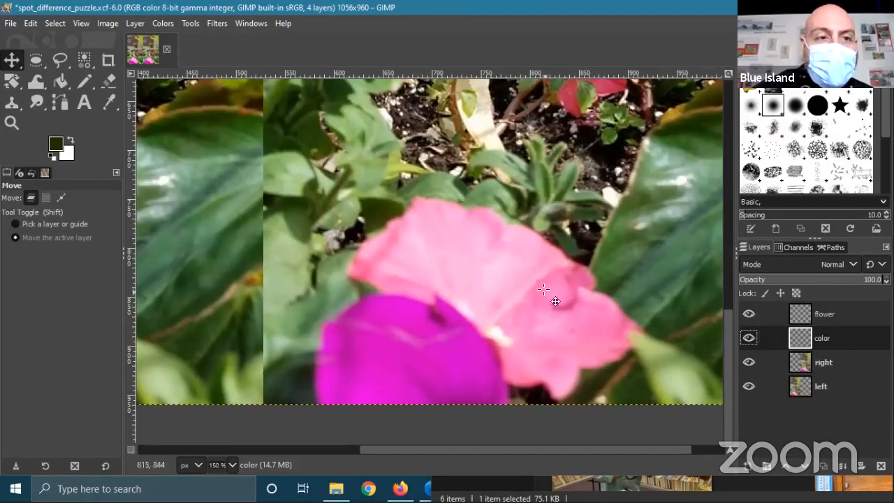
# - Start a path at the bottom edge and trace the magenta flower's left and upper edges
pyautogui.click(60, 102)
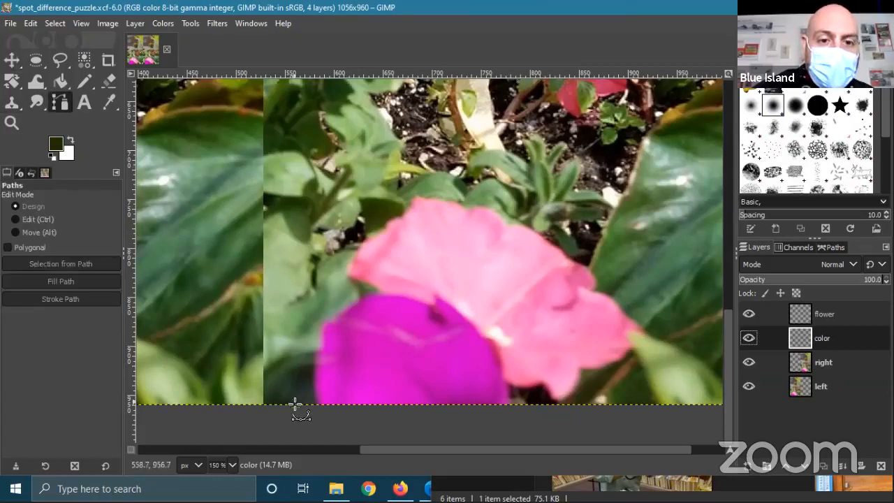
pyautogui.click(317, 404)
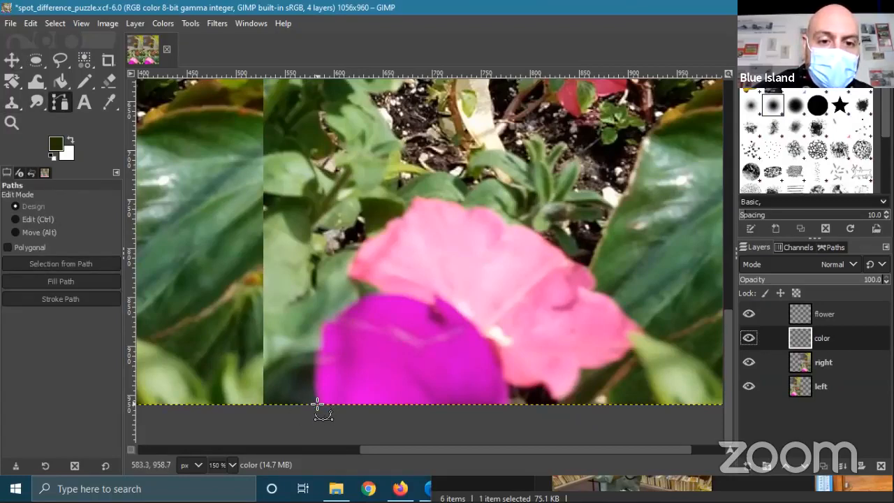
pyautogui.click(312, 380)
pyautogui.click(313, 358)
pyautogui.click(321, 347)
pyautogui.click(318, 327)
pyautogui.click(320, 322)
pyautogui.click(342, 306)
pyautogui.click(359, 302)
pyautogui.click(365, 296)
pyautogui.click(376, 293)
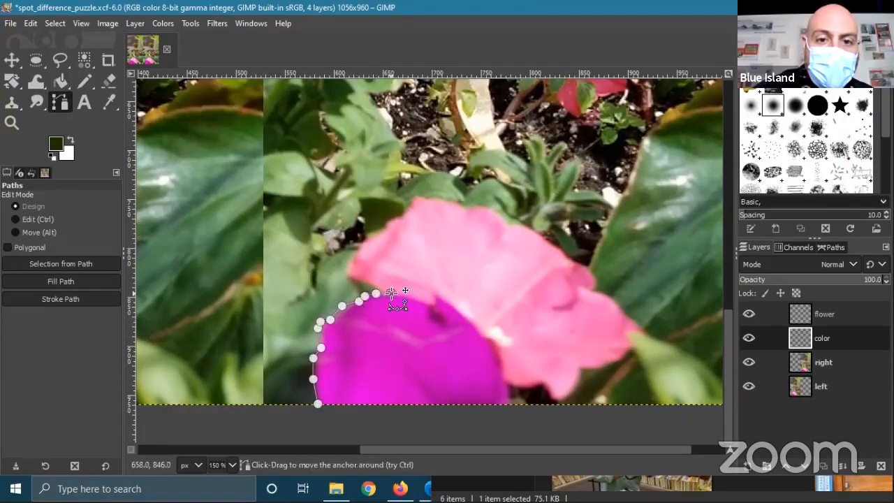
# - Continue the path along the border with the neighbouring pink flower
pyautogui.click(390, 293)
pyautogui.click(405, 296)
pyautogui.click(416, 300)
pyautogui.click(424, 301)
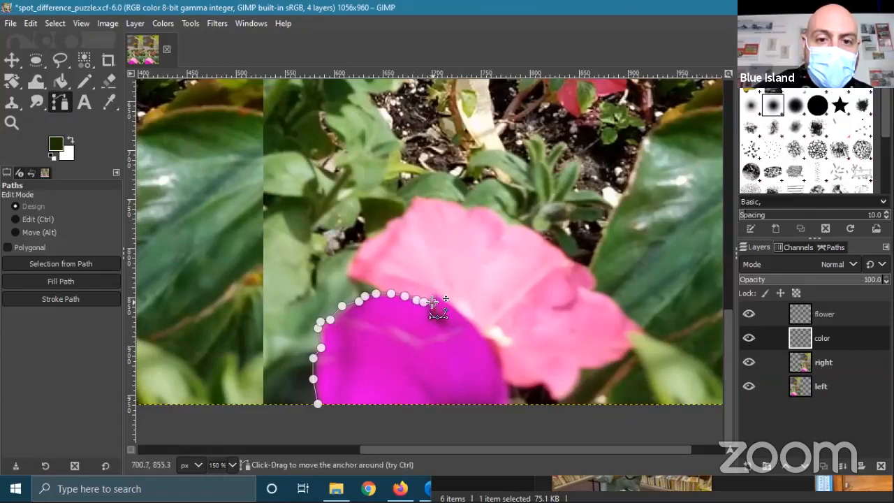
pyautogui.click(433, 302)
pyautogui.click(434, 288)
pyautogui.click(440, 295)
pyautogui.click(456, 308)
pyautogui.click(463, 318)
pyautogui.click(475, 328)
# - Trace down the flower's right side, close along the bottom edge, and convert the path to a selection
pyautogui.click(484, 336)
pyautogui.click(495, 341)
pyautogui.click(498, 348)
pyautogui.click(501, 361)
pyautogui.click(502, 381)
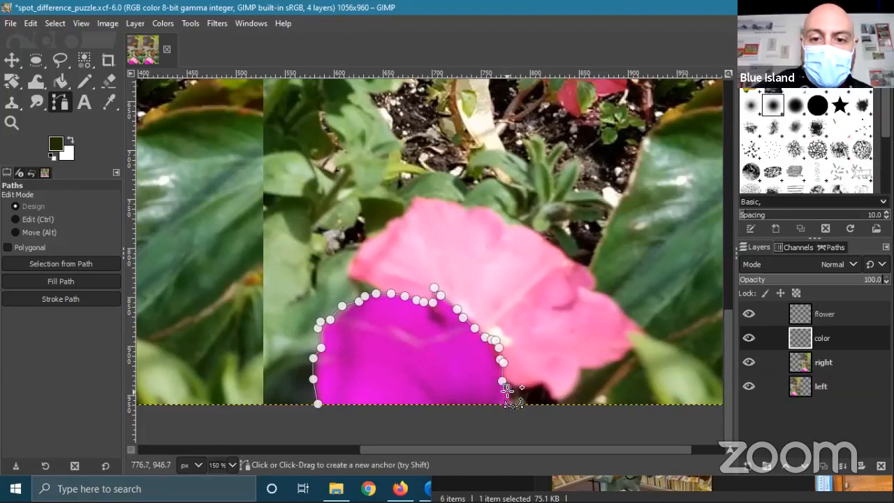
pyautogui.click(506, 395)
pyautogui.click(506, 404)
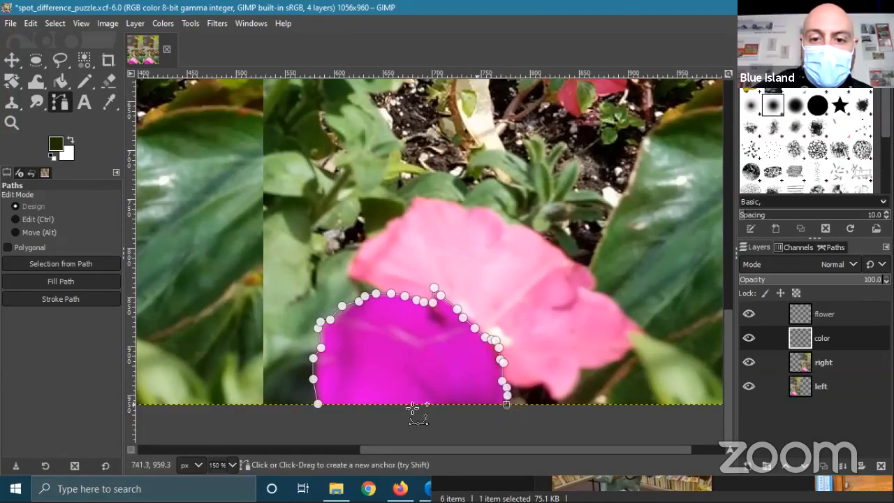
pyautogui.click(324, 405)
pyautogui.press('Return')
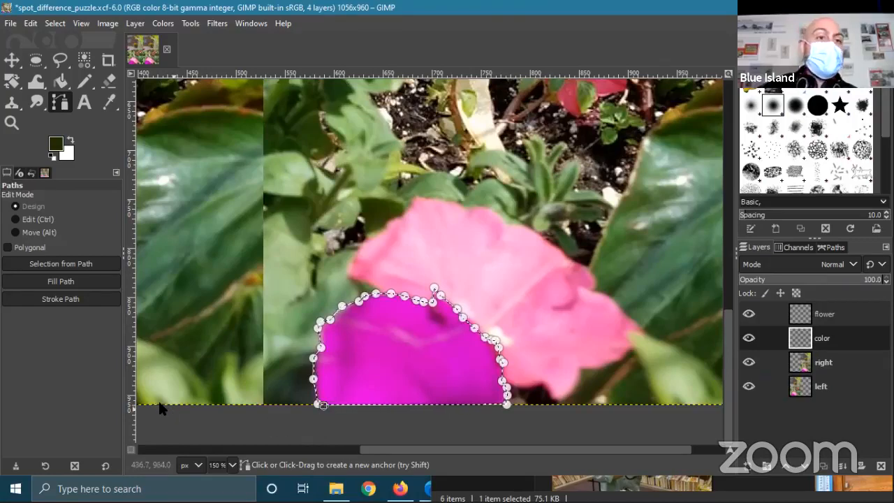
pyautogui.click(61, 81)
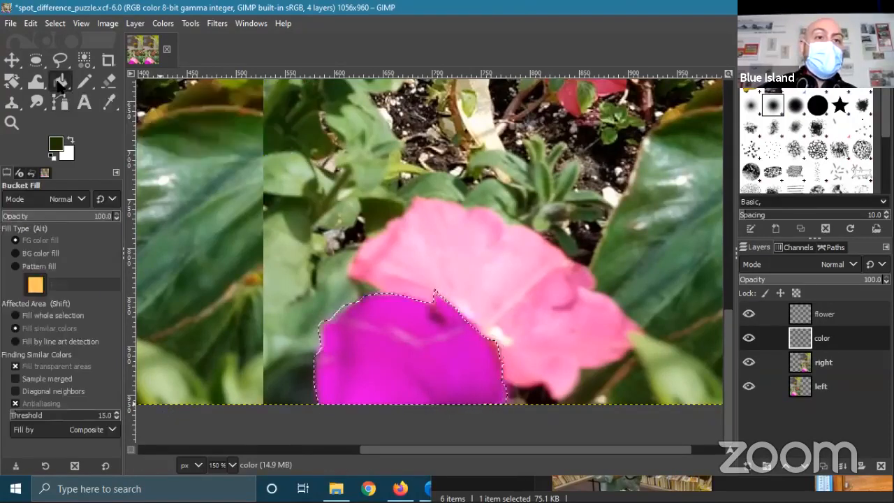
pyautogui.click(54, 146)
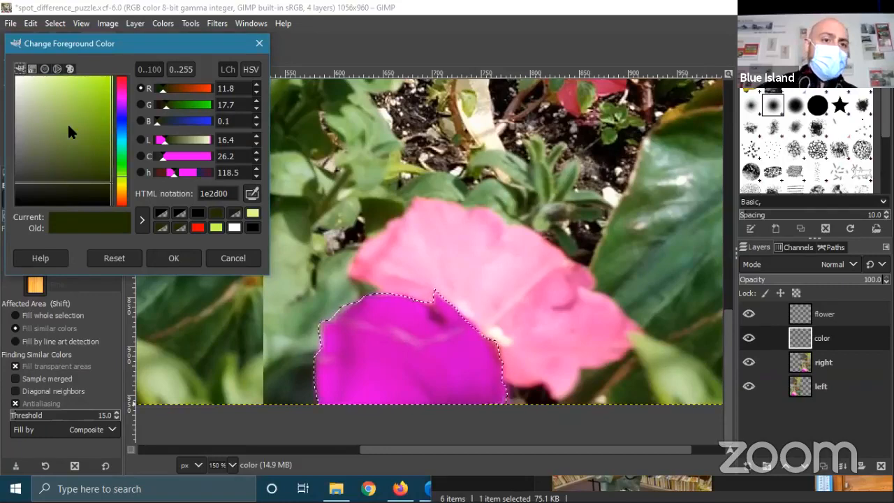
# - Set the foreground to red and bucket-fill the selected flower area on the color layer
pyautogui.click(198, 228)
pyautogui.click(183, 258)
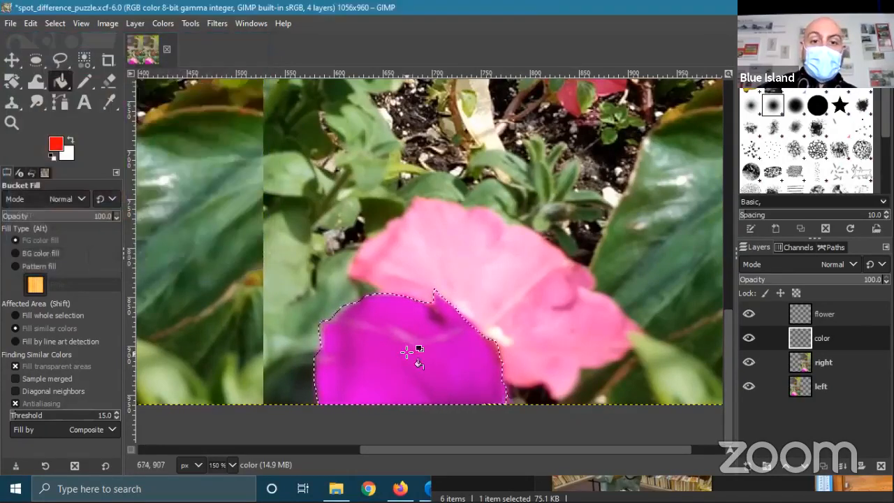
pyautogui.click(345, 355)
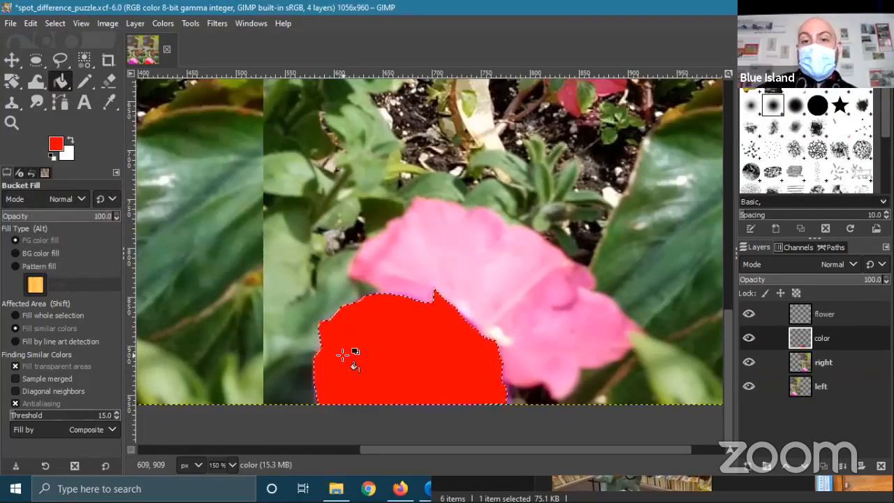
pyautogui.click(749, 339)
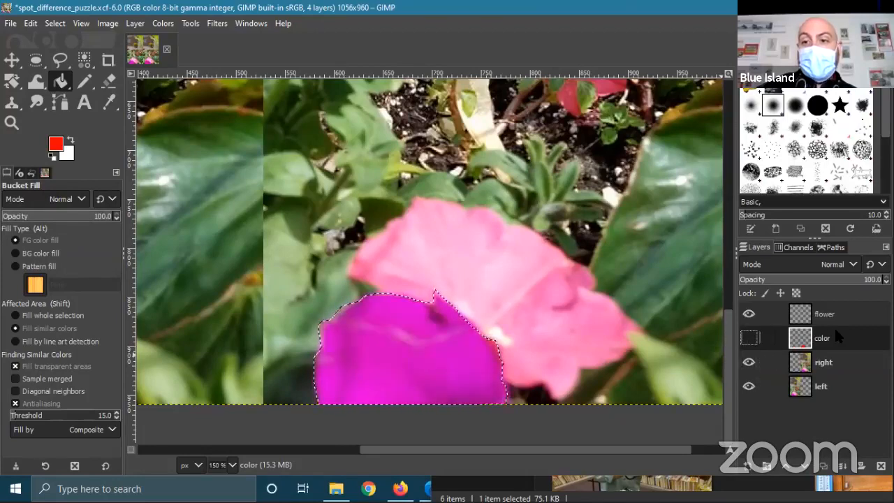
pyautogui.click(749, 338)
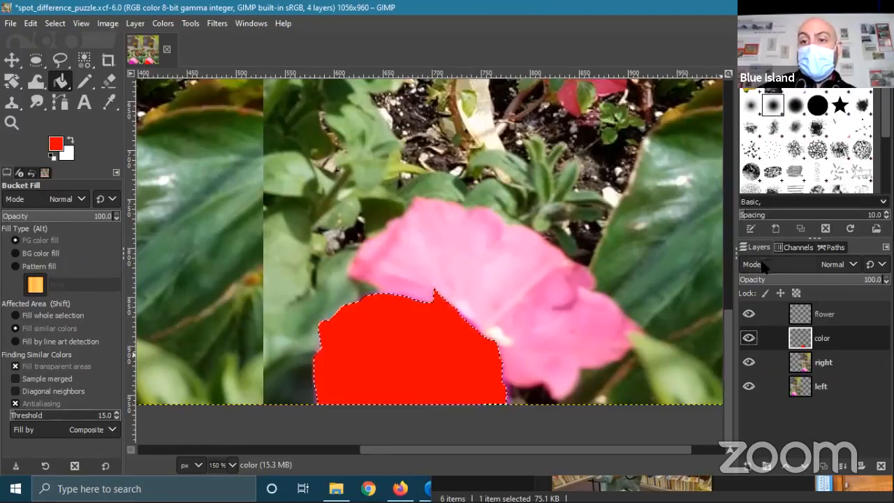
pyautogui.click(853, 264)
# - Switch the color layer to Overlay mode and set its opacity to about 89
pyautogui.scroll(-3, 830, 202)
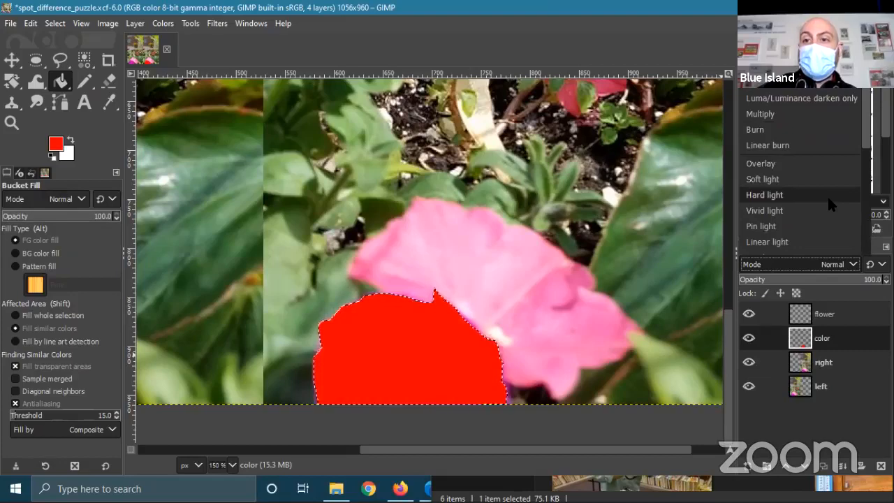
pyautogui.click(783, 164)
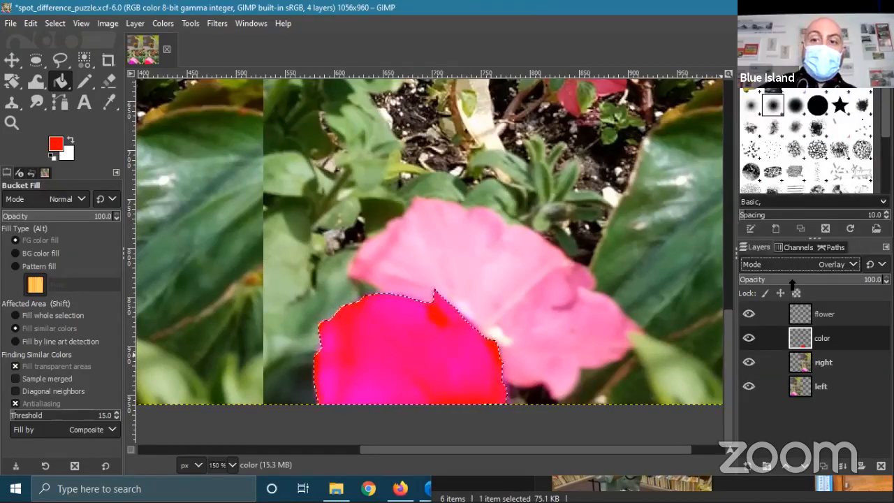
pyautogui.moveTo(847, 284); pyautogui.dragTo(732, 280)
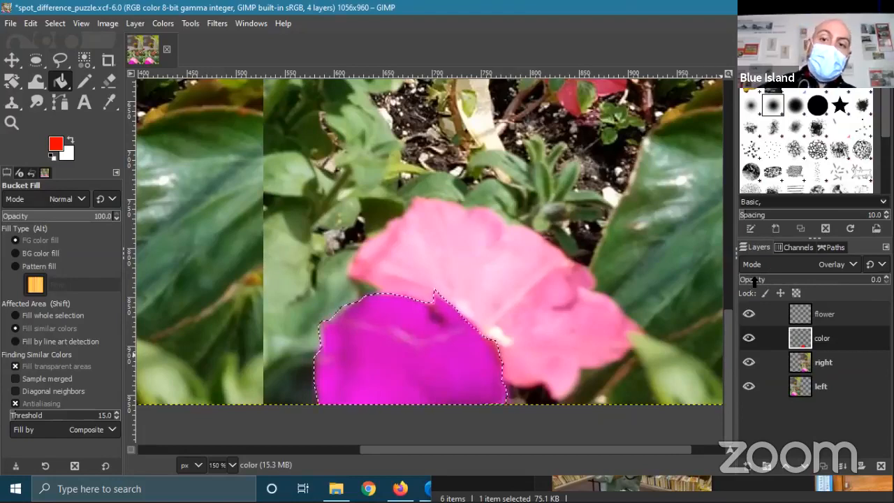
pyautogui.moveTo(794, 282); pyautogui.dragTo(875, 290)
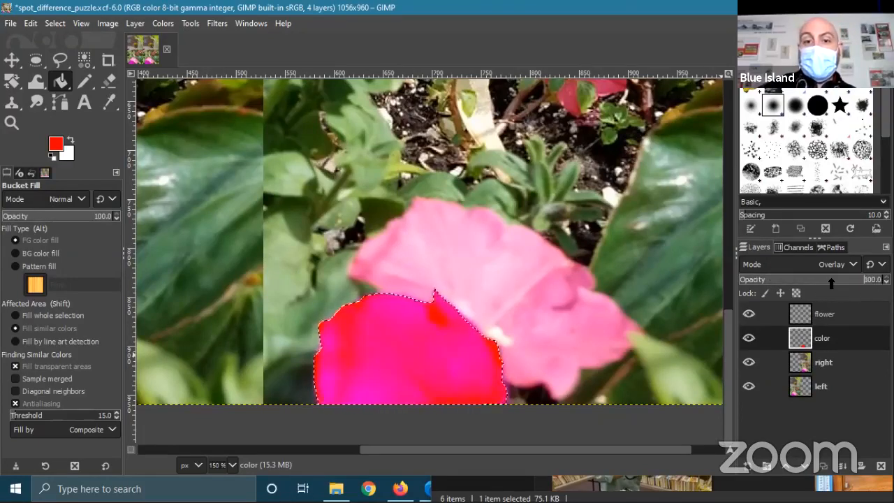
pyautogui.moveTo(830, 283); pyautogui.dragTo(821, 282)
pyautogui.keyDown('ctrl'); pyautogui.scroll(-3, 467, 285); pyautogui.keyUp('ctrl')
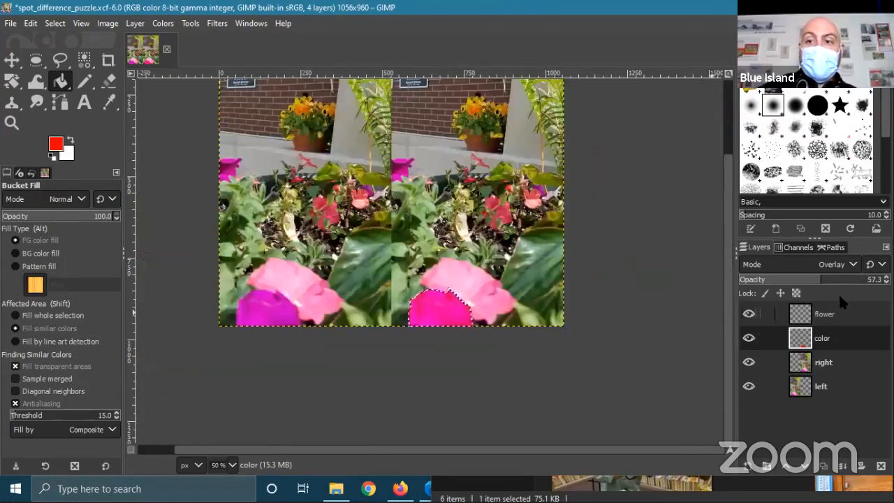
pyautogui.click(845, 281)
pyautogui.moveTo(847, 283); pyautogui.dragTo(862, 283)
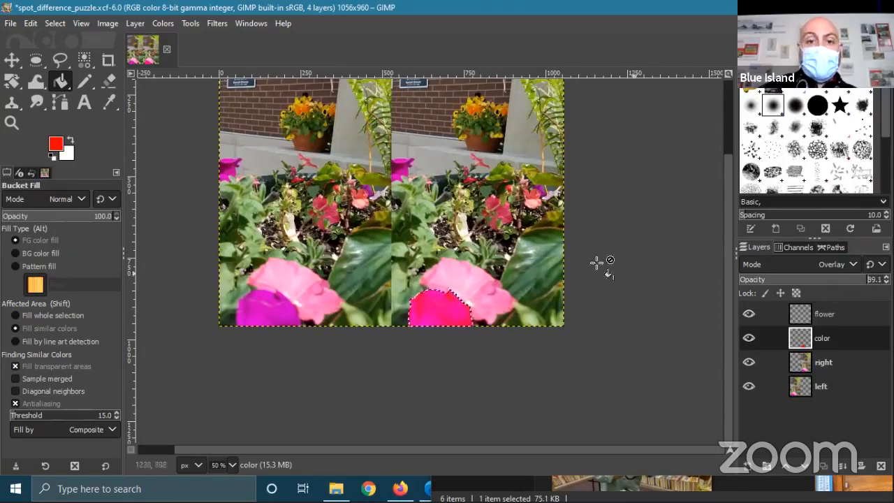
# - Clear the selection around the magenta flower and scroll the view up
pyautogui.click(55, 23)
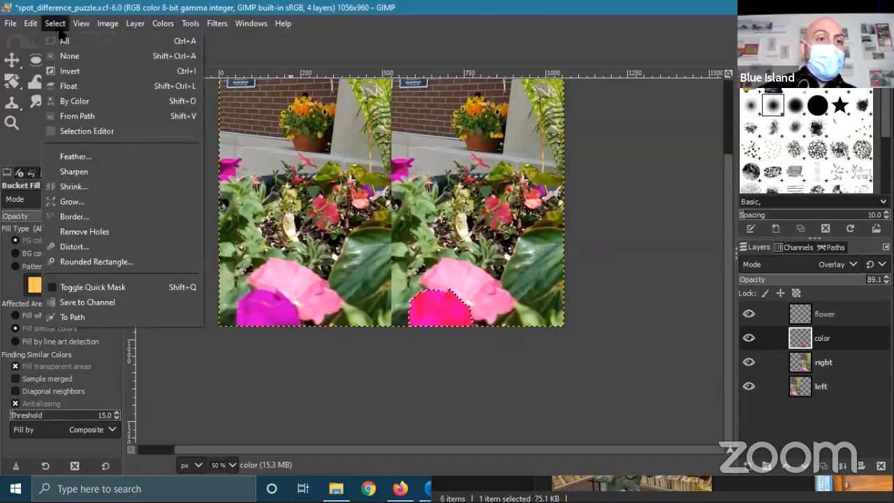
pyautogui.click(65, 59)
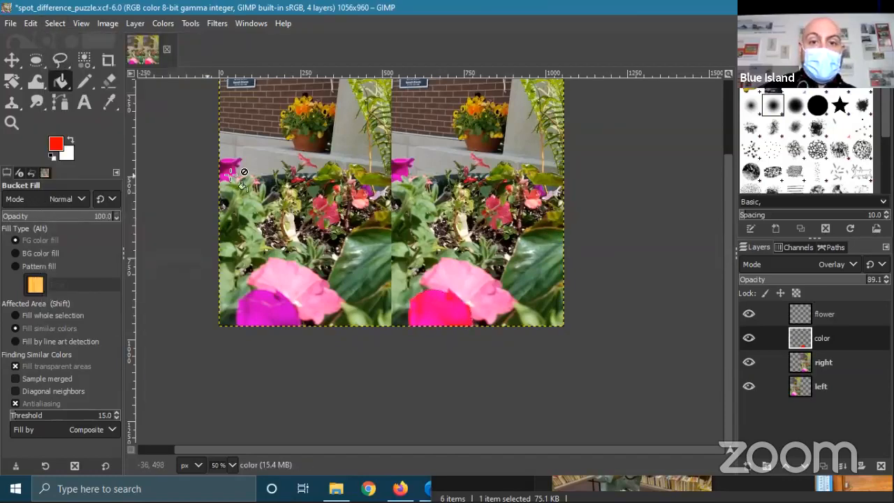
pyautogui.scroll(2, 388, 279)
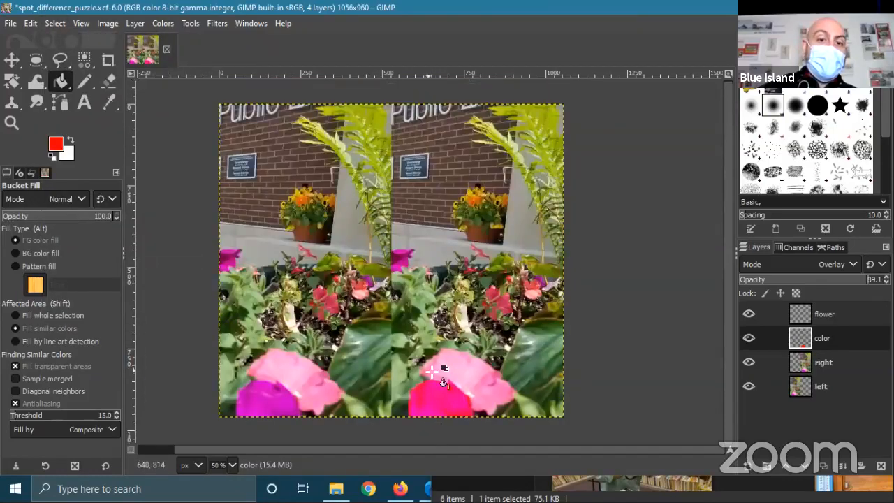
pyautogui.keyDown('ctrl'); pyautogui.scroll(3, 434, 364); pyautogui.keyUp('ctrl')
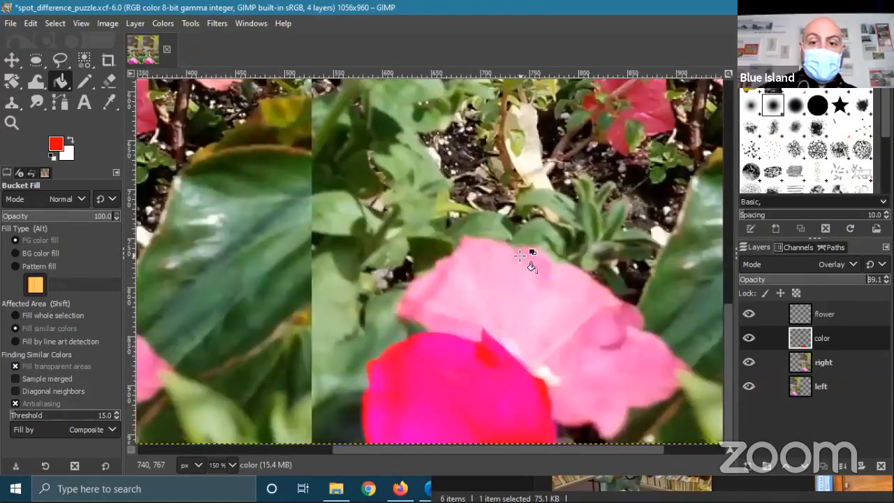
pyautogui.moveTo(531, 148); pyautogui.dragTo(510, 211)
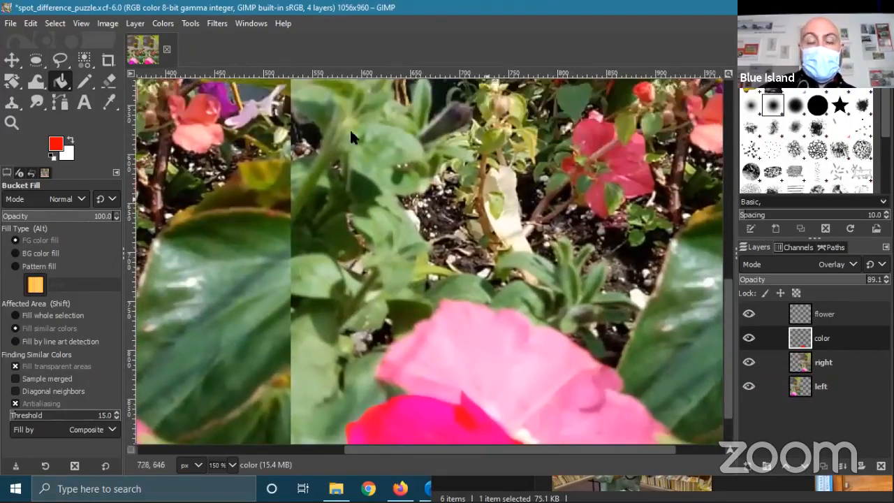
# - Save spot_difference_puzzle.xcf again with the Overlay color layer included
pyautogui.click(11, 23)
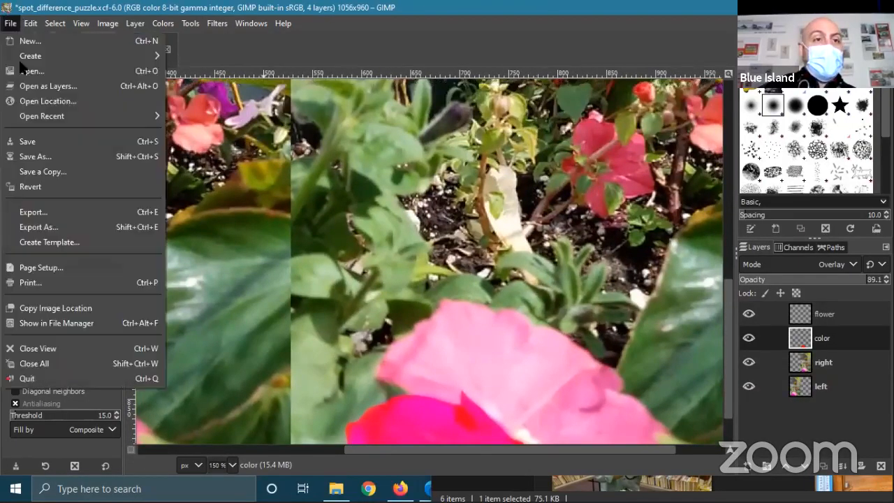
pyautogui.click(28, 141)
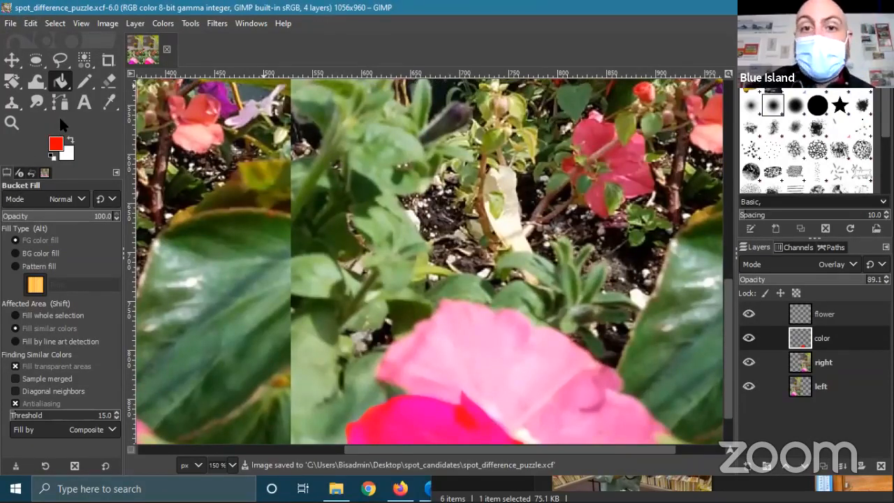
pyautogui.scroll(10, 505, 316)
pyautogui.scroll(-8, 506, 315)
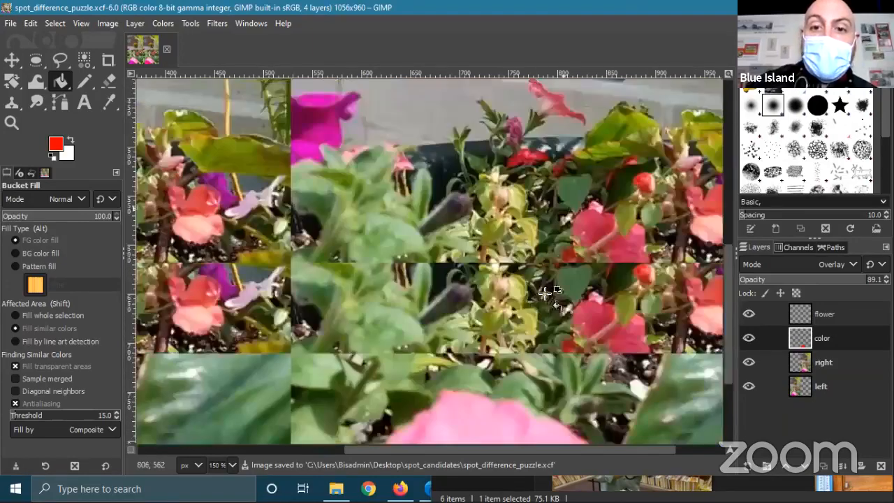
pyautogui.scroll(4, 447, 317)
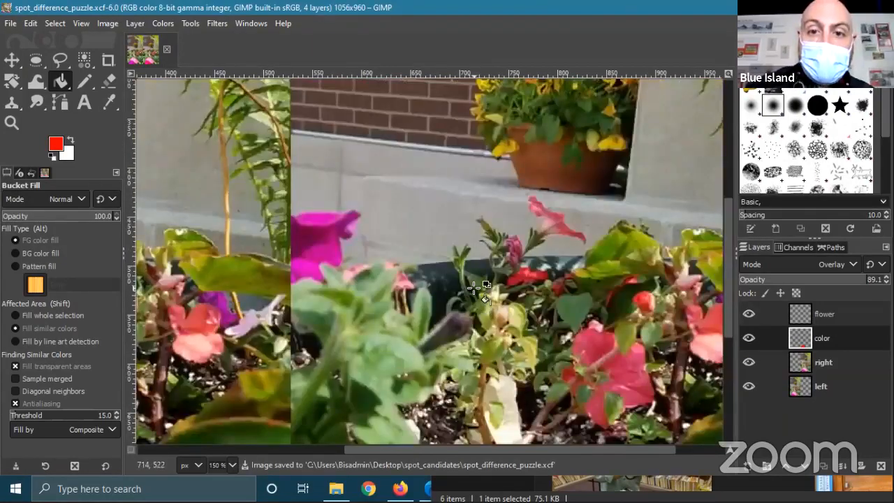
pyautogui.scroll(5, 447, 195)
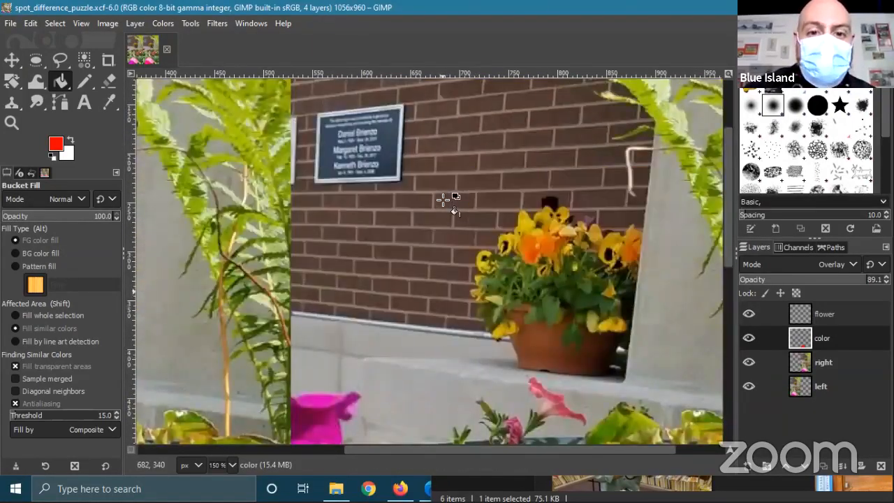
pyautogui.scroll(3, 443, 200)
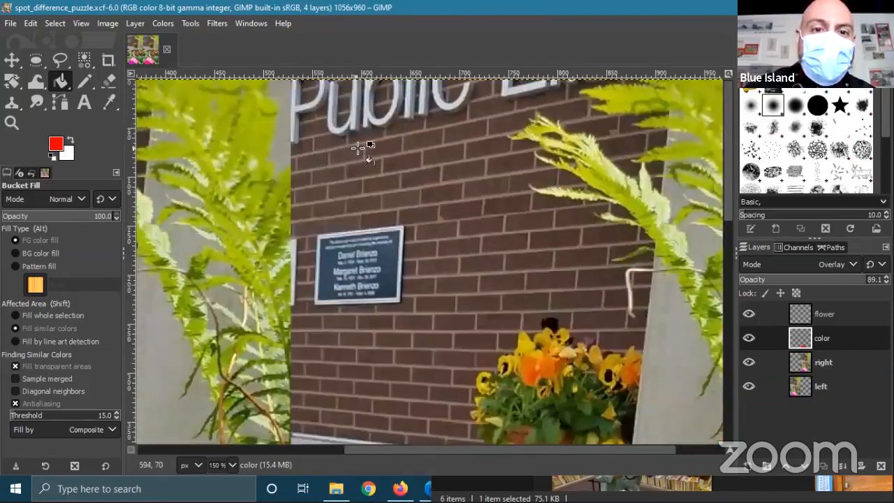
# - Select the Clone tool and reduce its brush size to 7
pyautogui.click(13, 103)
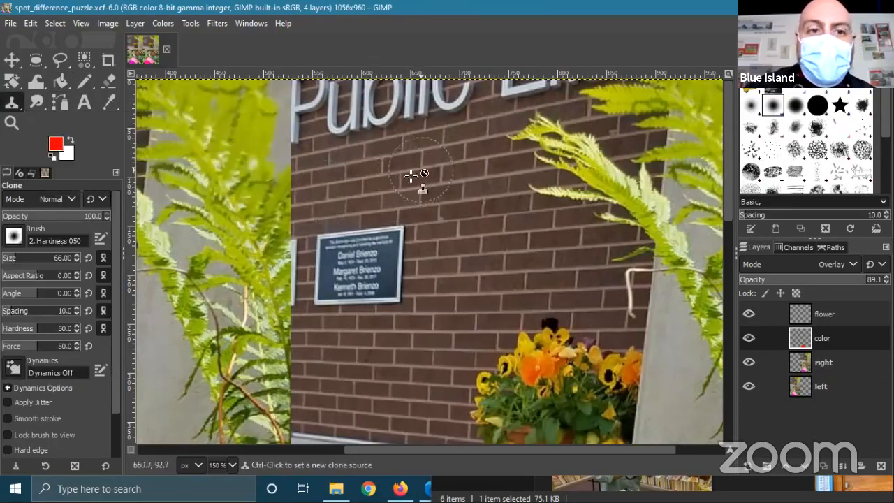
pyautogui.scroll(4, 425, 193)
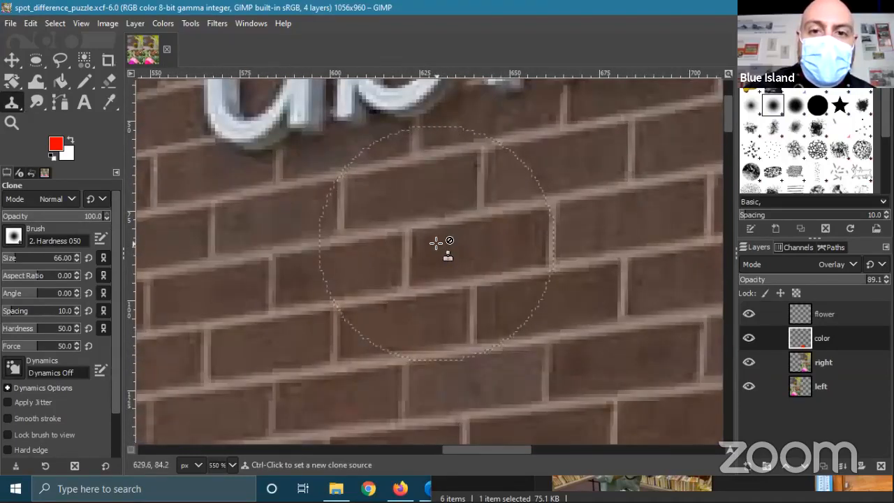
pyautogui.click(76, 260)
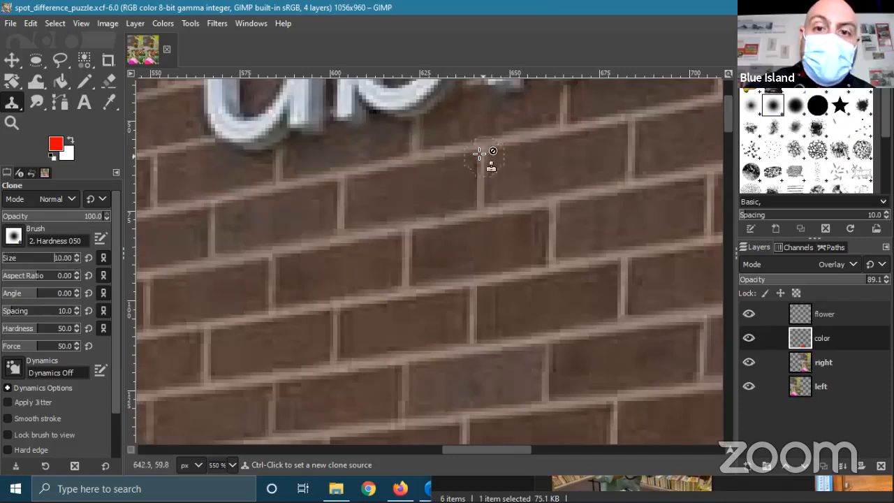
pyautogui.moveTo(569, 176); pyautogui.dragTo(529, 215)
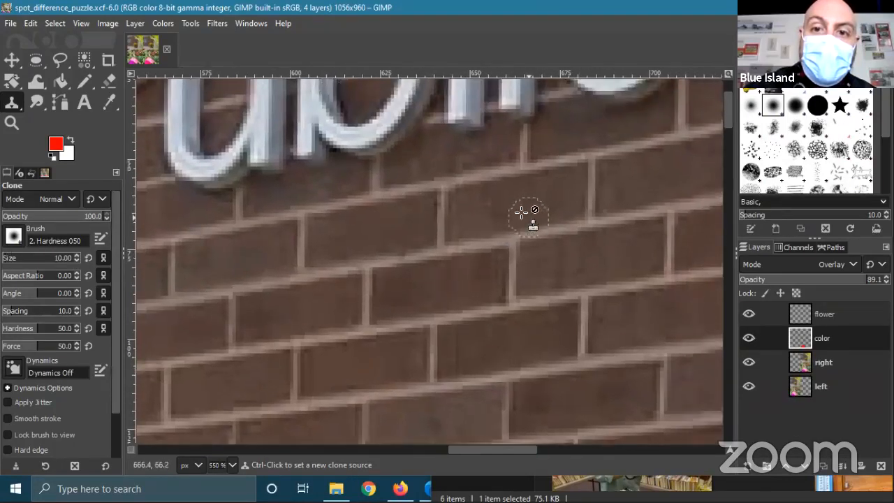
pyautogui.click(76, 261)
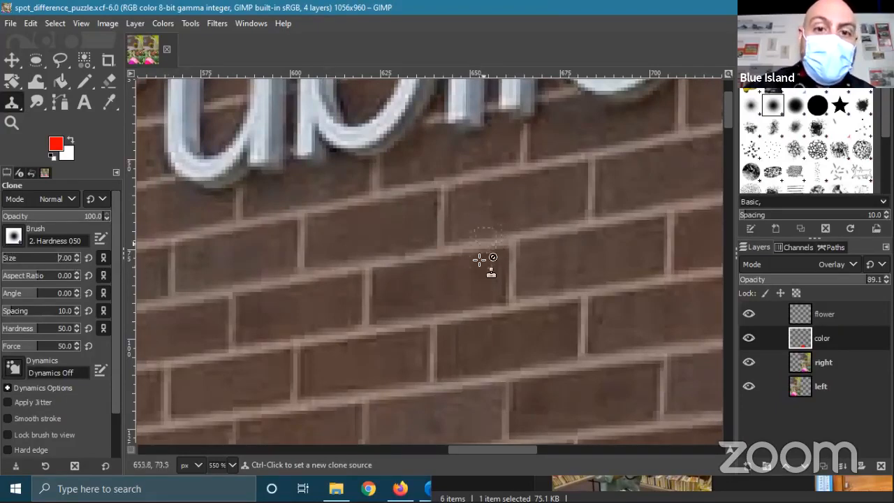
# - Set the clone source on a brick below the Public lettering
pyautogui.scroll(-3, 479, 260)
pyautogui.moveTo(536, 278)
pyautogui.mouseDown()
pyautogui.moveTo(508, 367)
pyautogui.moveTo(483, 257)
pyautogui.mouseUp()
pyautogui.moveTo(438, 306); pyautogui.dragTo(514, 240)
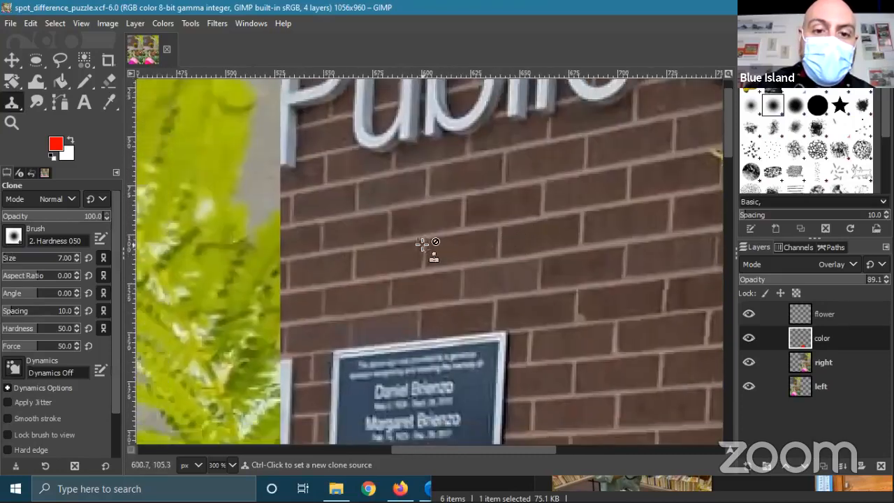
pyautogui.scroll(4, 401, 212)
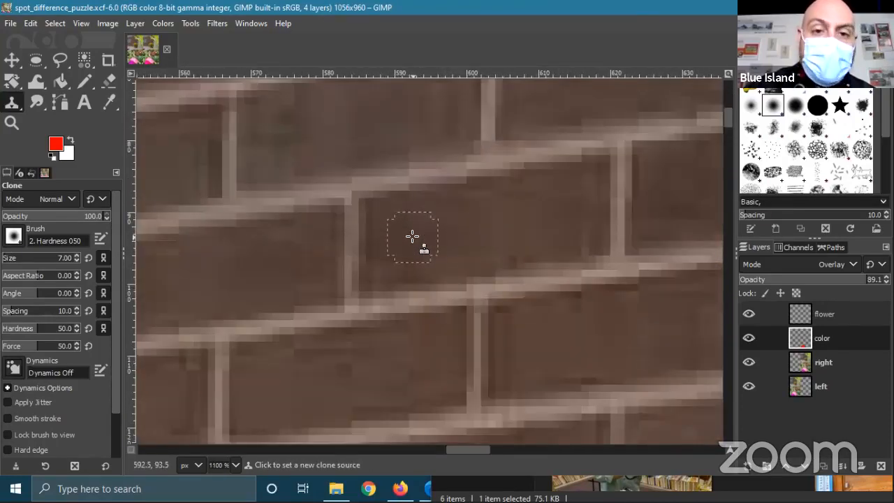
pyautogui.keyDown('ctrl'); pyautogui.click(412, 237); pyautogui.keyUp('ctrl')
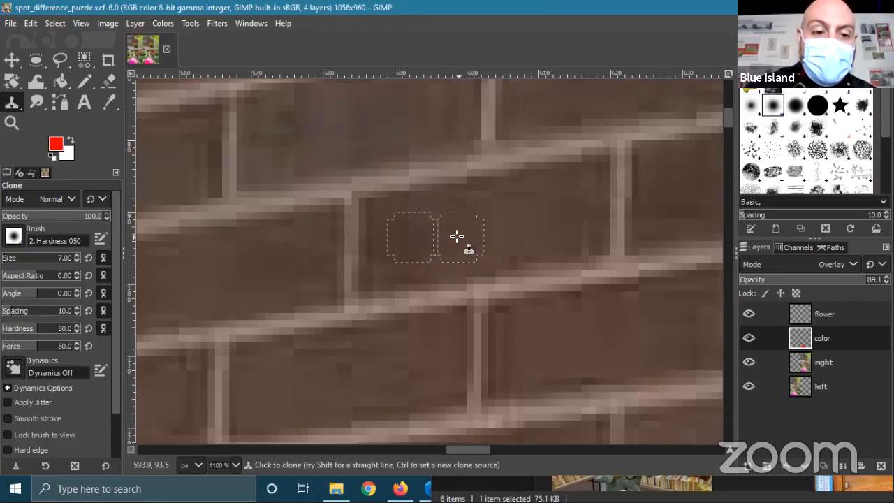
# - Test two clone dabs on the wall, undo the last one, and zoom out
pyautogui.click(263, 208)
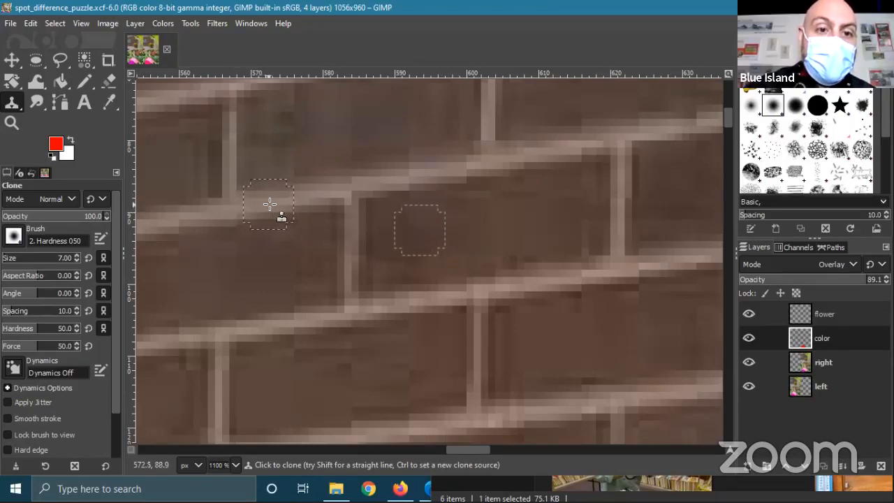
pyautogui.click(305, 202)
pyautogui.hotkey('ctrl', 'z')
pyautogui.scroll(-10, 543, 294)
pyautogui.scroll(-1, 543, 288)
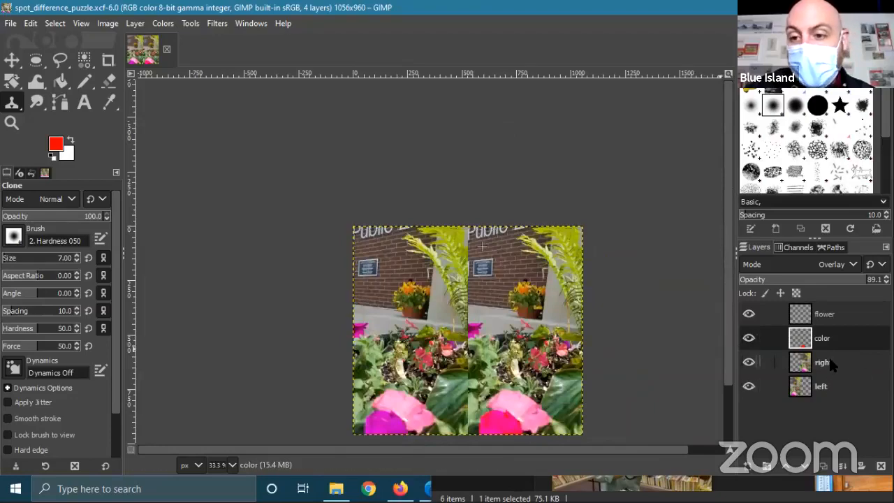
# - Make the 'right' layer active and briefly hide then show it
pyautogui.click(832, 364)
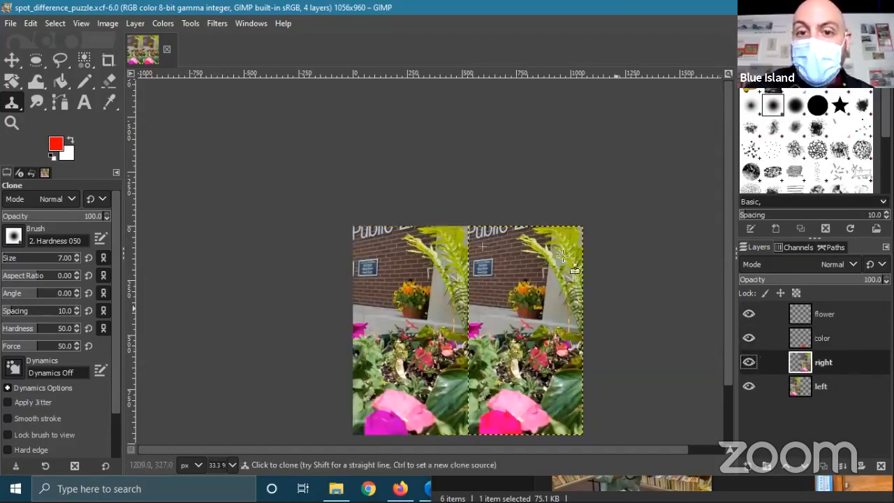
pyautogui.scroll(6, 496, 241)
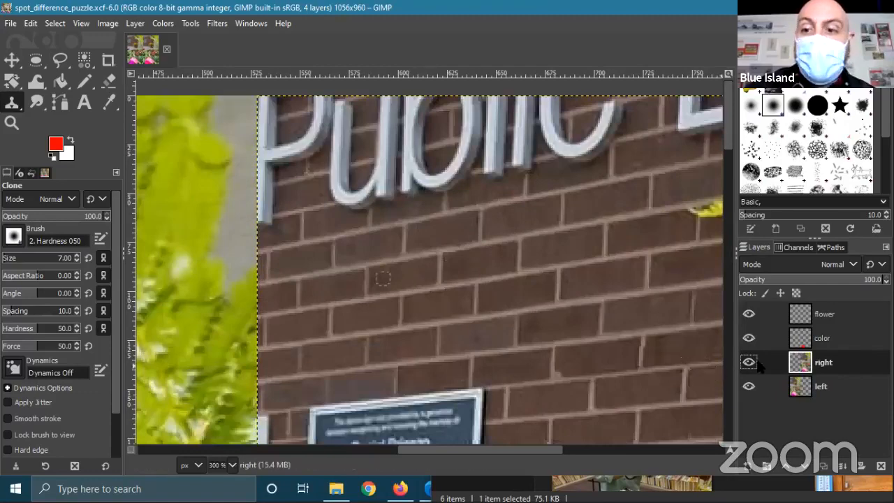
pyautogui.click(748, 362)
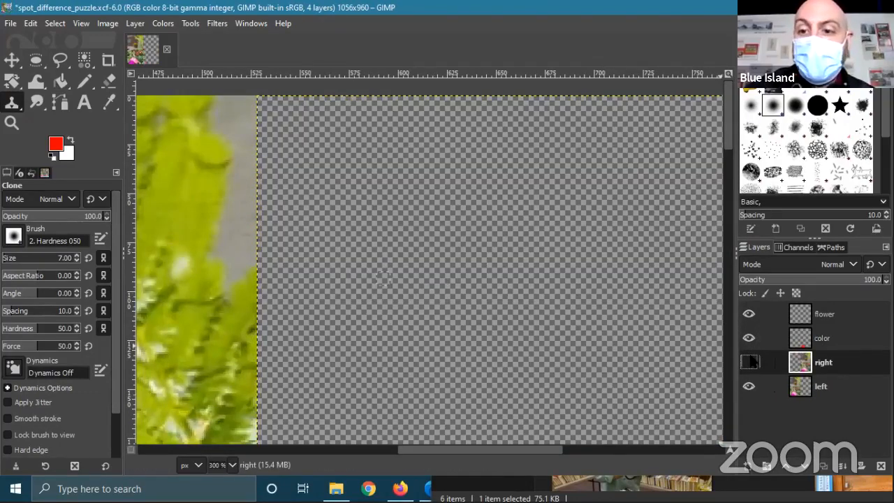
pyautogui.click(749, 361)
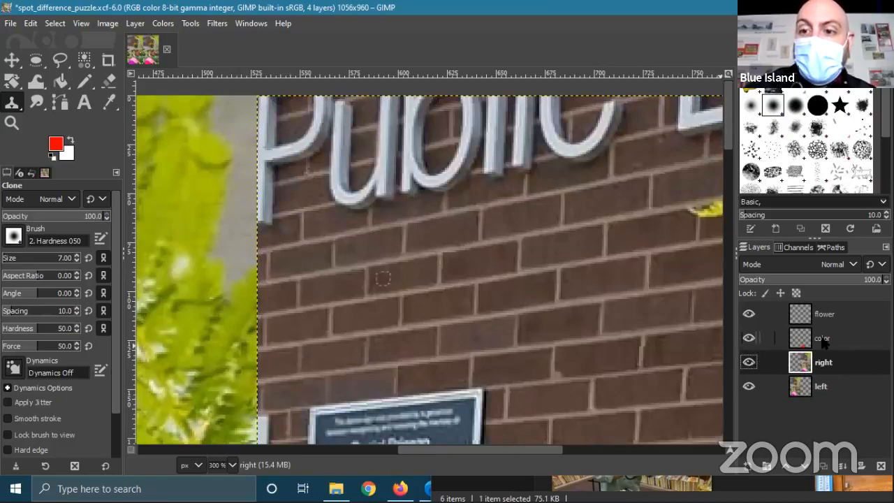
# - Zoom into the right photo's wall and set a new clone source on a brick
pyautogui.scroll(4, 412, 283)
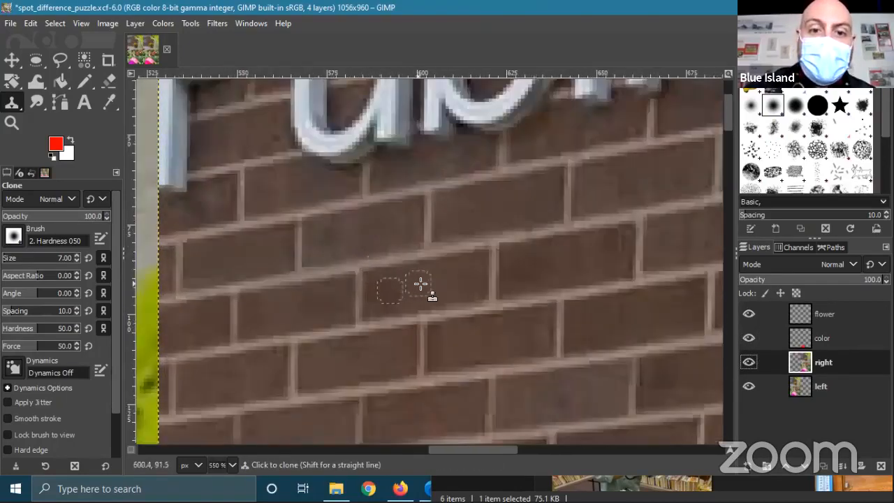
pyautogui.moveTo(424, 276); pyautogui.dragTo(443, 278)
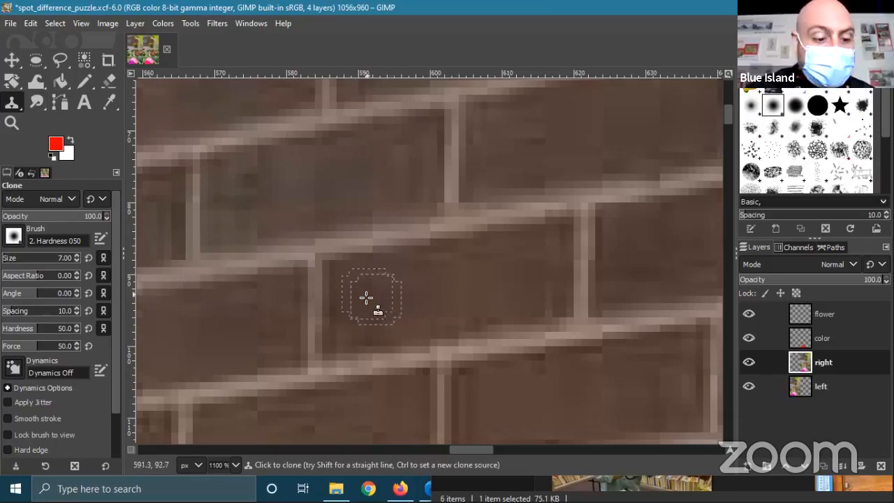
pyautogui.keyDown('ctrl'); pyautogui.click(375, 304); pyautogui.keyUp('ctrl')
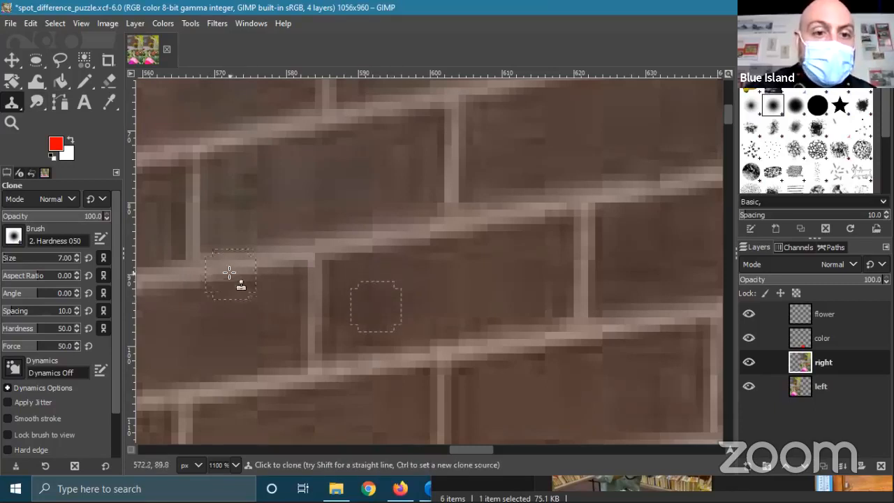
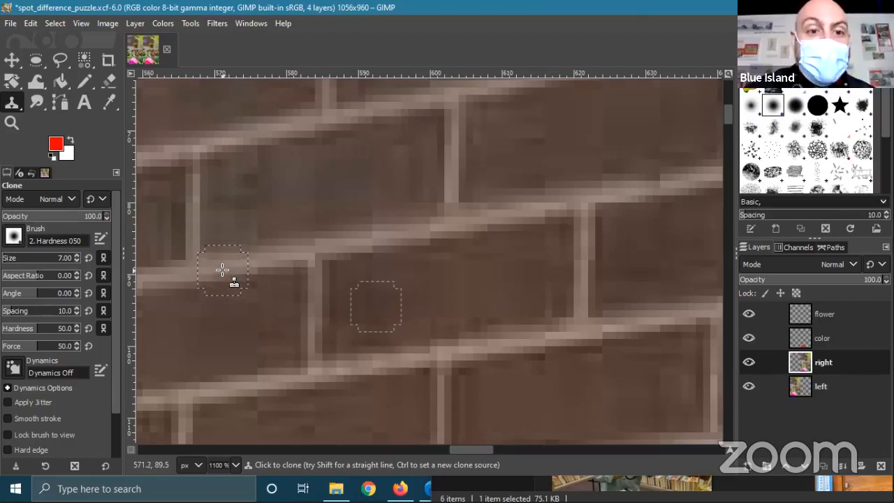
# - Clone brick texture over the horizontal mortar line below the sign
pyautogui.moveTo(222, 266)
pyautogui.mouseDown()
pyautogui.moveTo(435, 227)
pyautogui.moveTo(423, 219)
pyautogui.moveTo(426, 234)
pyautogui.moveTo(423, 224)
pyautogui.mouseUp()
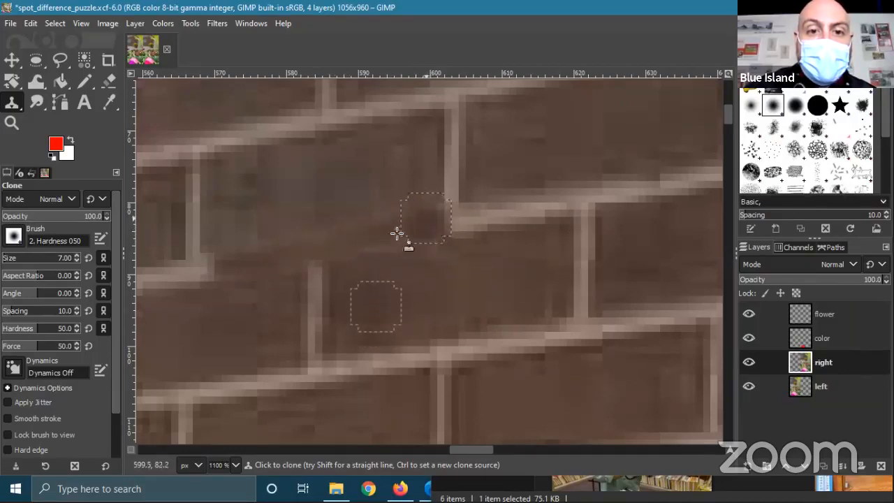
pyautogui.keyDown('ctrl'); pyautogui.scroll(-4, 409, 300); pyautogui.keyUp('ctrl')
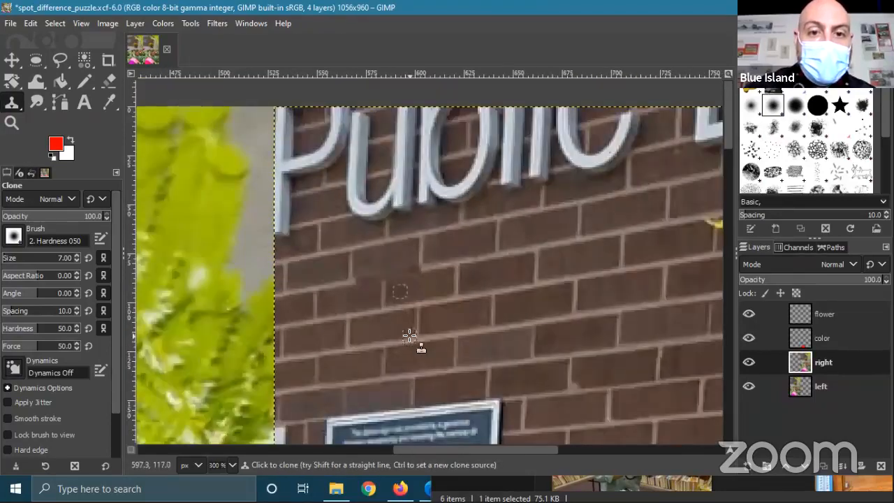
pyautogui.keyDown('ctrl'); pyautogui.scroll(-2, 411, 341); pyautogui.keyUp('ctrl')
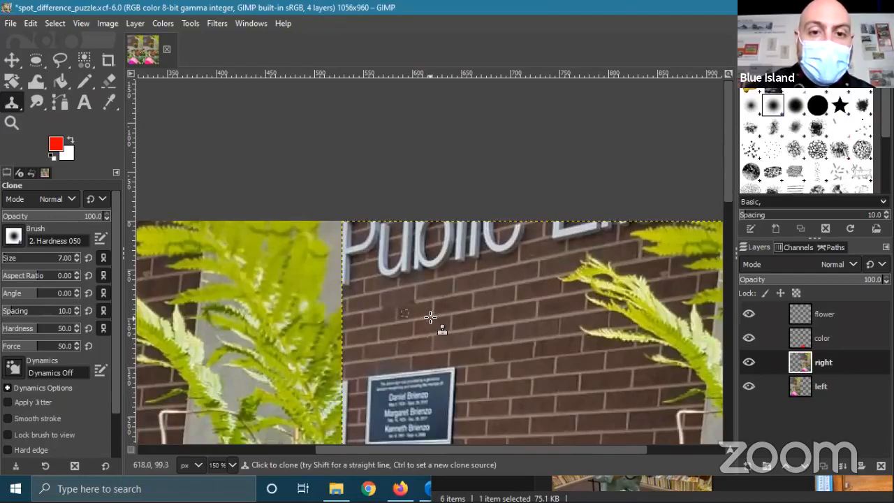
pyautogui.scroll(6, 395, 316)
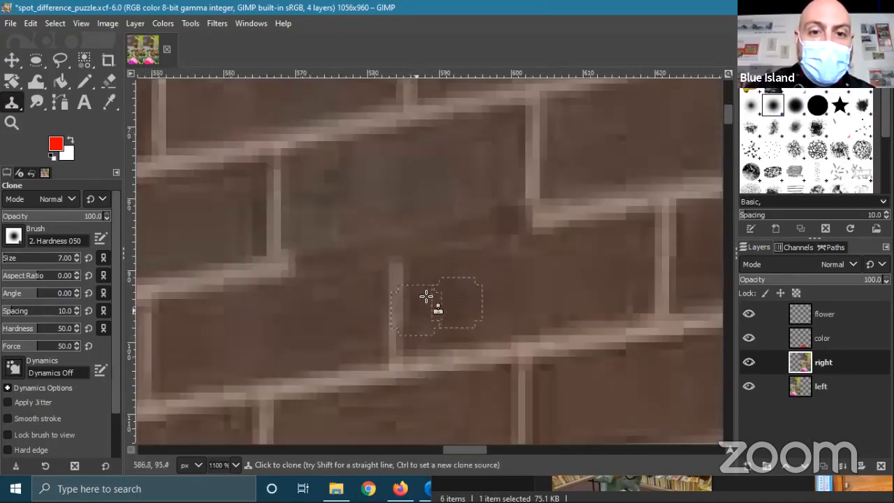
pyautogui.keyDown('ctrl'); pyautogui.scroll(-4, 443, 335); pyautogui.keyUp('ctrl')
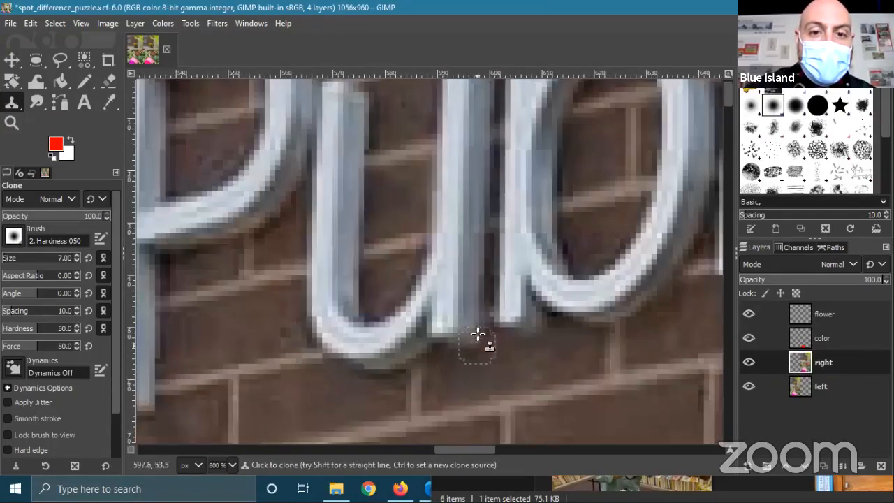
pyautogui.keyDown('ctrl'); pyautogui.scroll(3, 454, 328); pyautogui.keyUp('ctrl')
pyautogui.keyDown('ctrl'); pyautogui.scroll(-1, 450, 324); pyautogui.keyUp('ctrl')
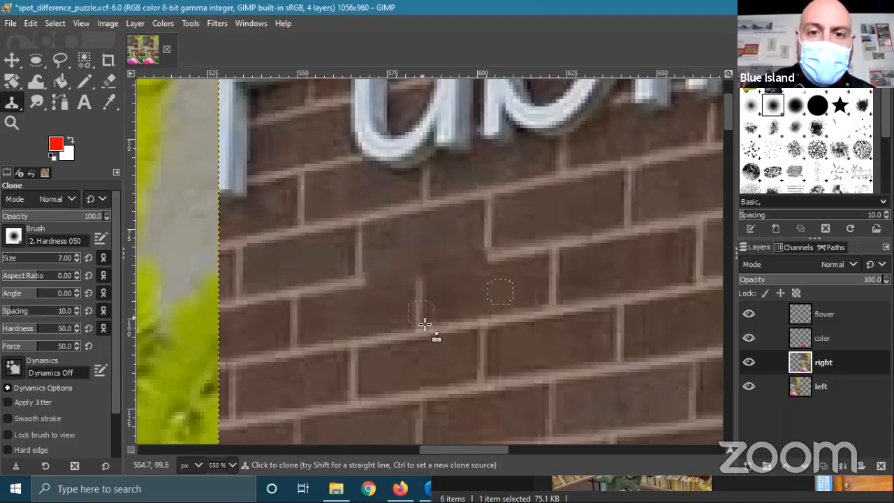
pyautogui.keyDown('ctrl'); pyautogui.scroll(-3, 503, 339); pyautogui.keyUp('ctrl')
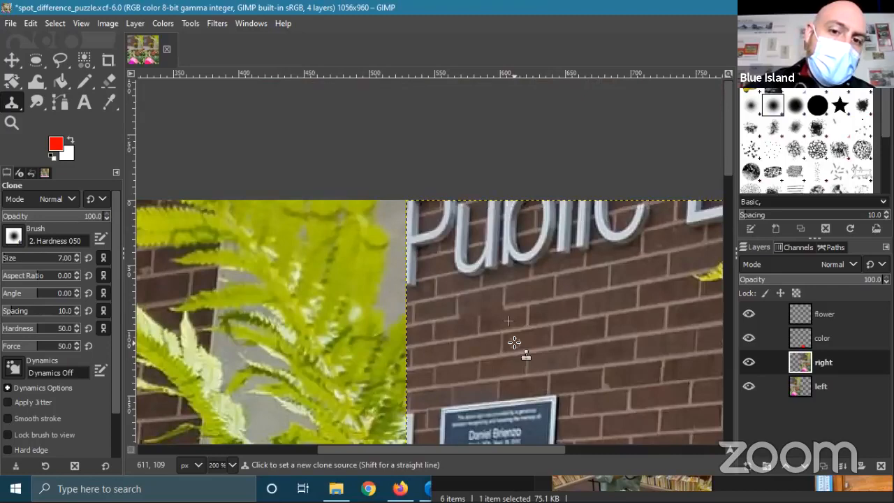
pyautogui.keyDown('ctrl'); pyautogui.scroll(4, 514, 342); pyautogui.keyUp('ctrl')
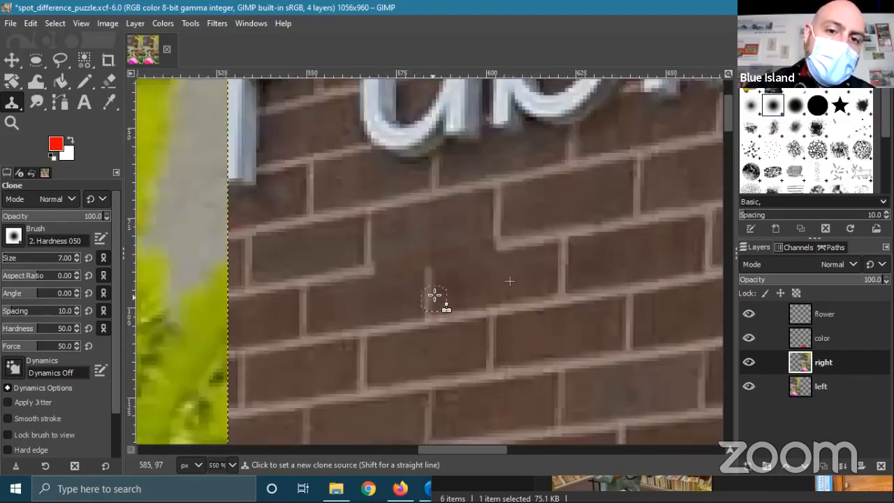
pyautogui.scroll(-3, 464, 325)
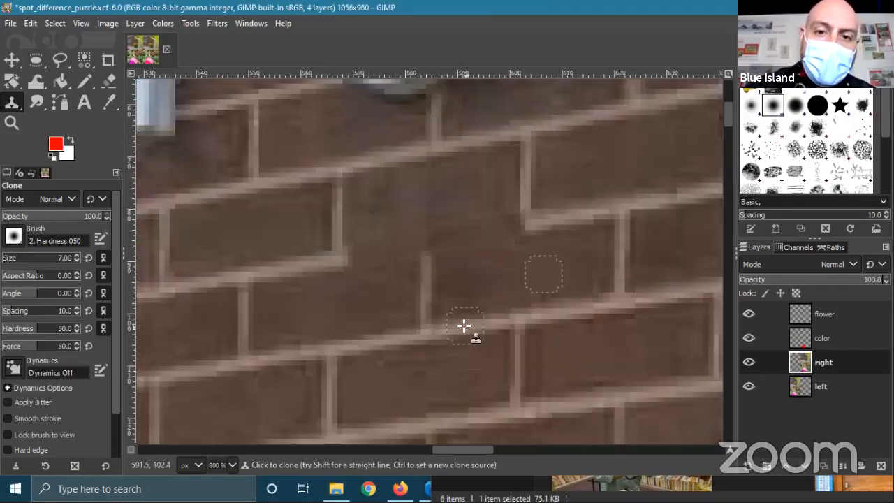
# - Cover the nearby vertical mortar joint with cloned brick
pyautogui.moveTo(445, 309)
pyautogui.mouseDown()
pyautogui.moveTo(426, 310)
pyautogui.moveTo(429, 265)
pyautogui.moveTo(415, 252)
pyautogui.moveTo(428, 273)
pyautogui.mouseUp()
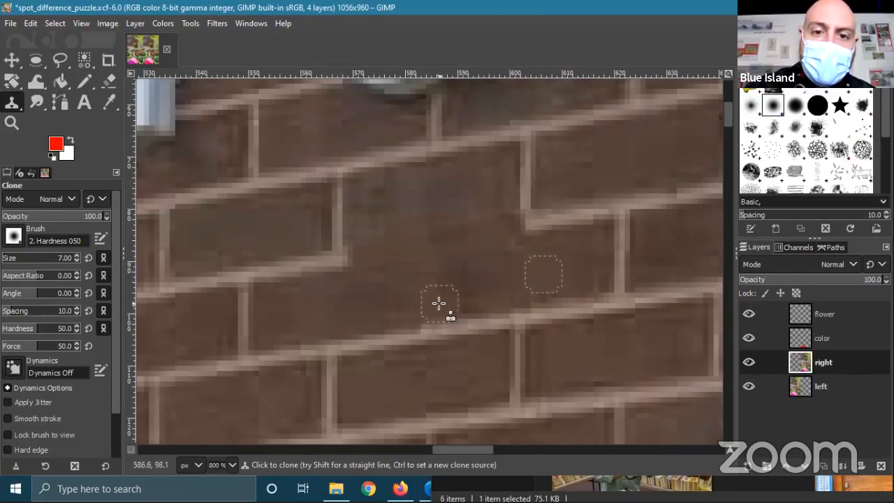
pyautogui.scroll(-3, 425, 307)
pyautogui.scroll(-2, 425, 294)
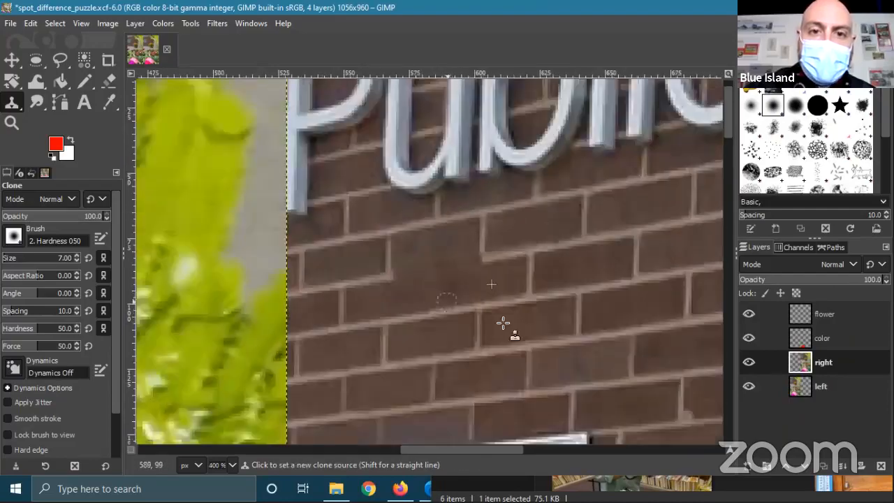
pyautogui.scroll(-2, 548, 344)
pyautogui.scroll(2, 592, 342)
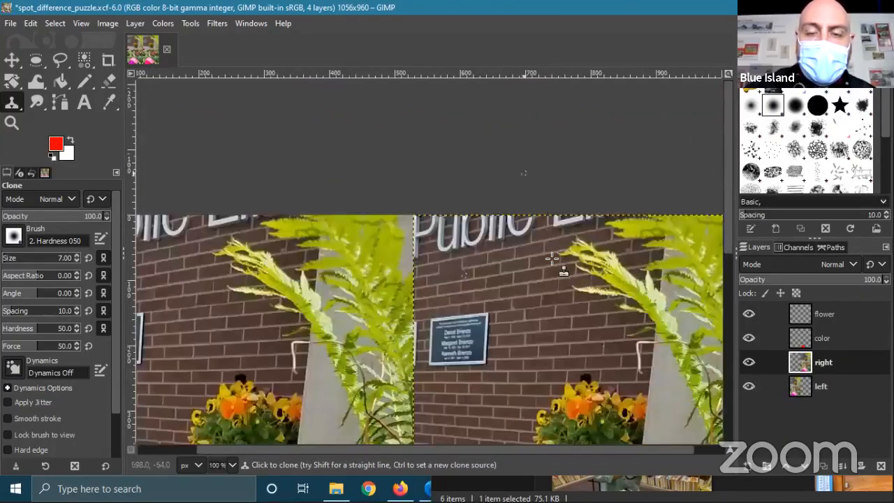
pyautogui.scroll(-2, 580, 285)
pyautogui.scroll(3, 580, 285)
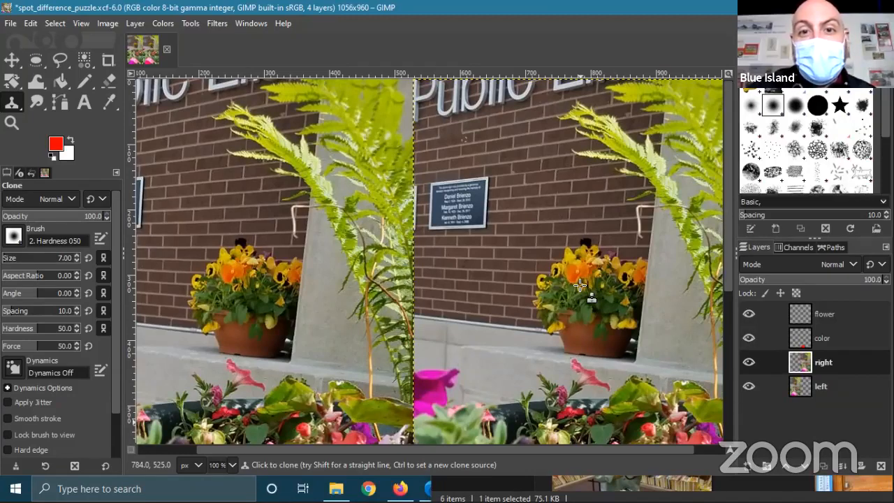
# - Heal the faint light mark on the right wall, sampling clean brick as source
pyautogui.click(12, 60)
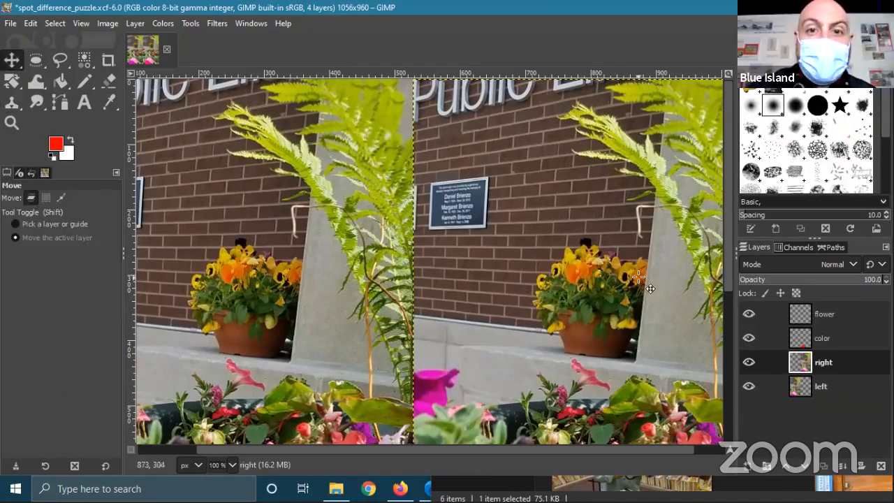
pyautogui.keyDown('ctrl'); pyautogui.scroll(3, 476, 172); pyautogui.keyUp('ctrl')
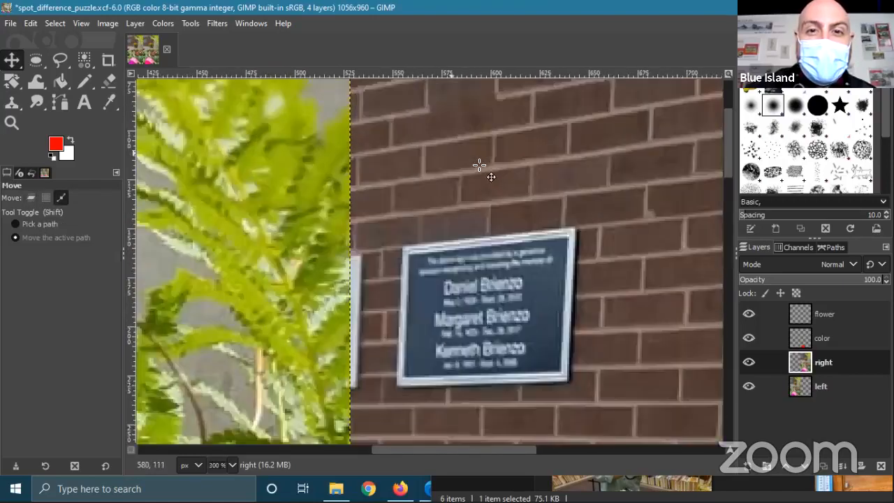
pyautogui.keyDown('ctrl'); pyautogui.scroll(1, 507, 238); pyautogui.keyUp('ctrl')
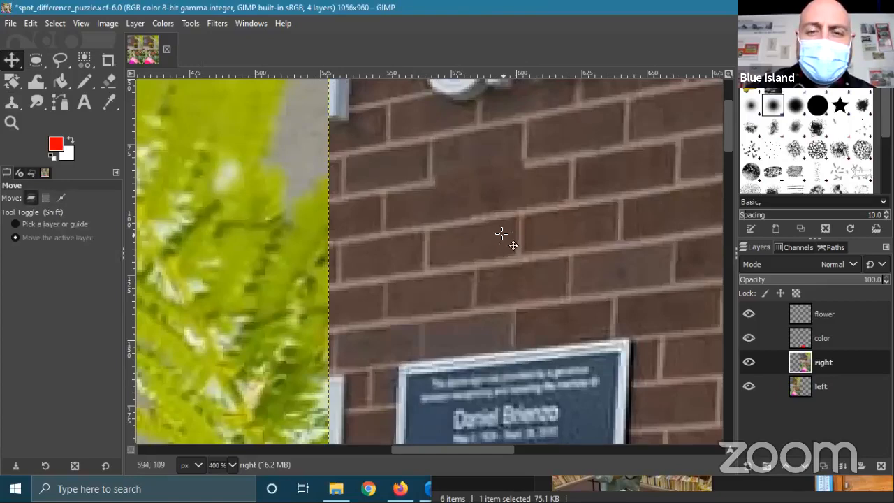
pyautogui.keyDown('ctrl'); pyautogui.scroll(1, 505, 236); pyautogui.keyUp('ctrl')
pyautogui.scroll(1, 498, 305)
pyautogui.scroll(1, 498, 305)
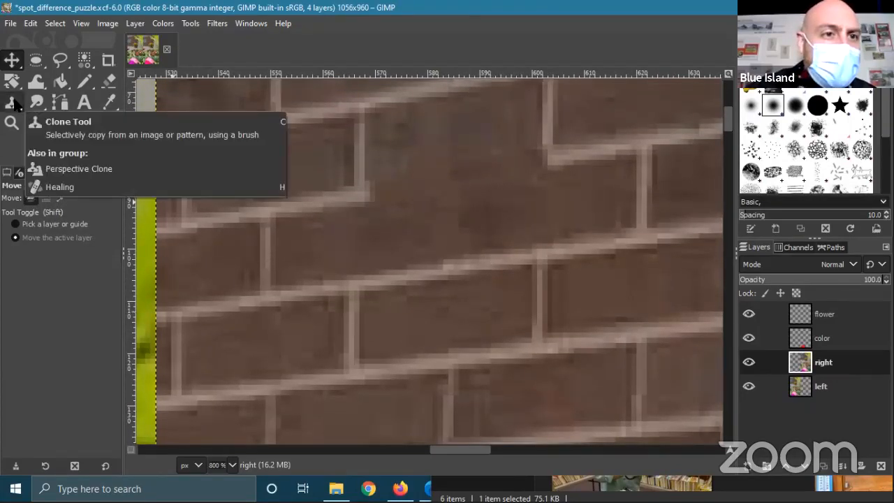
pyautogui.moveTo(19, 110); pyautogui.dragTo(59, 145)
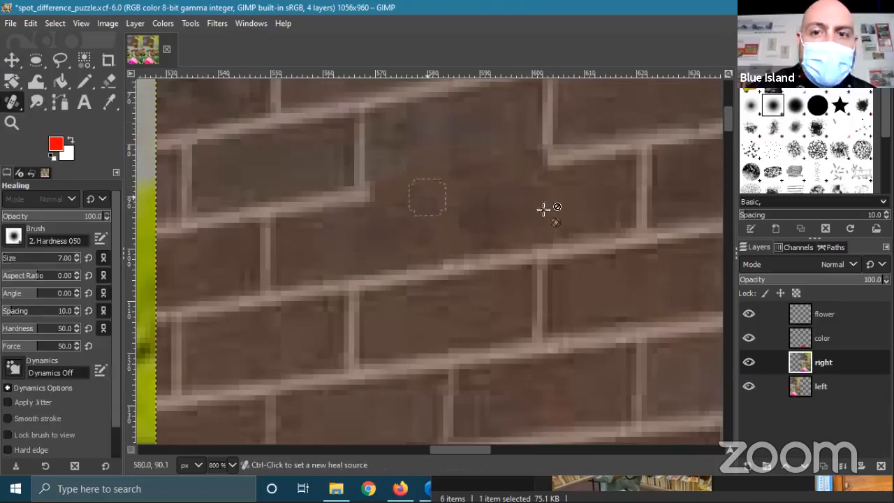
pyautogui.keyDown('ctrl'); pyautogui.click(586, 195); pyautogui.keyUp('ctrl')
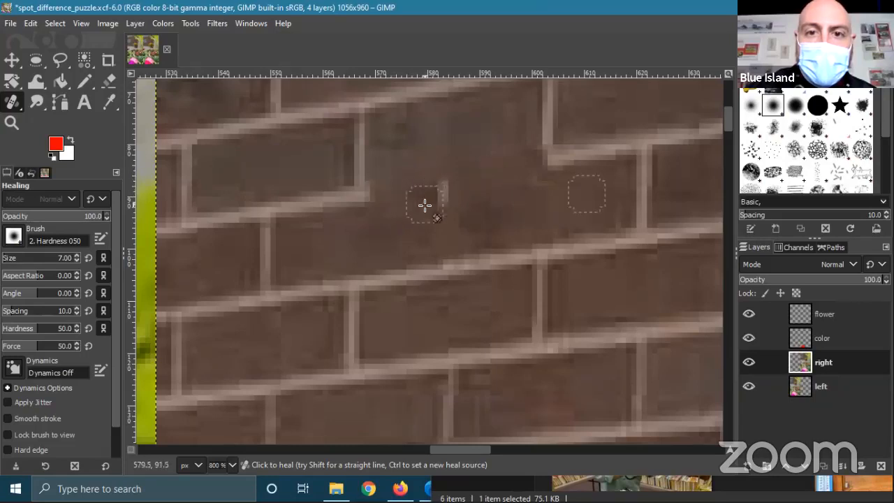
pyautogui.moveTo(446, 192); pyautogui.dragTo(452, 197)
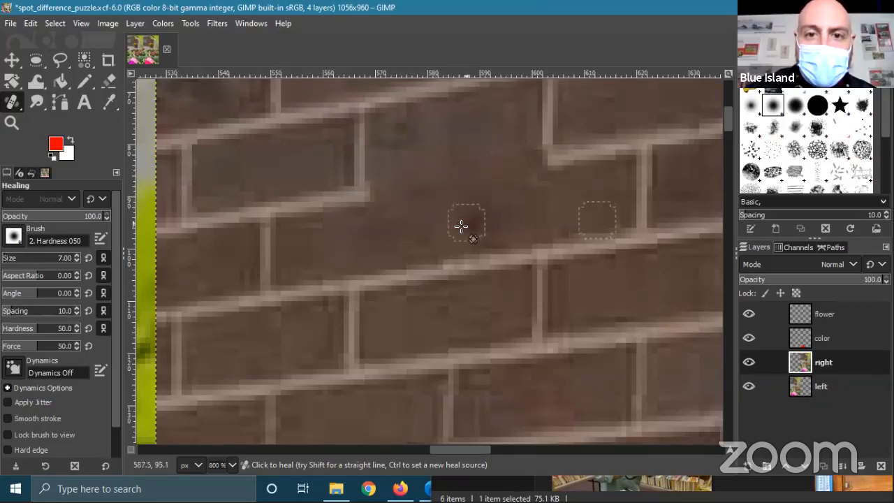
# - Zoom out to 66.7% and centre both image halves in view
pyautogui.scroll(-6, 469, 251)
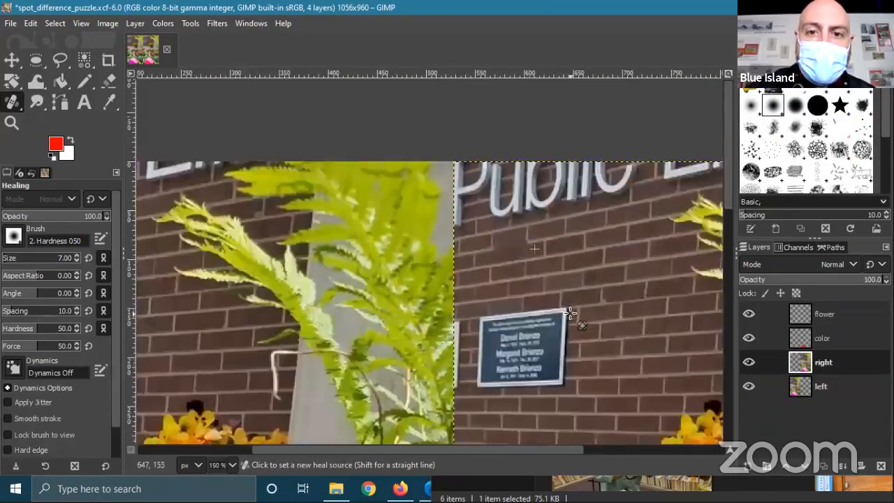
pyautogui.scroll(-2, 540, 269)
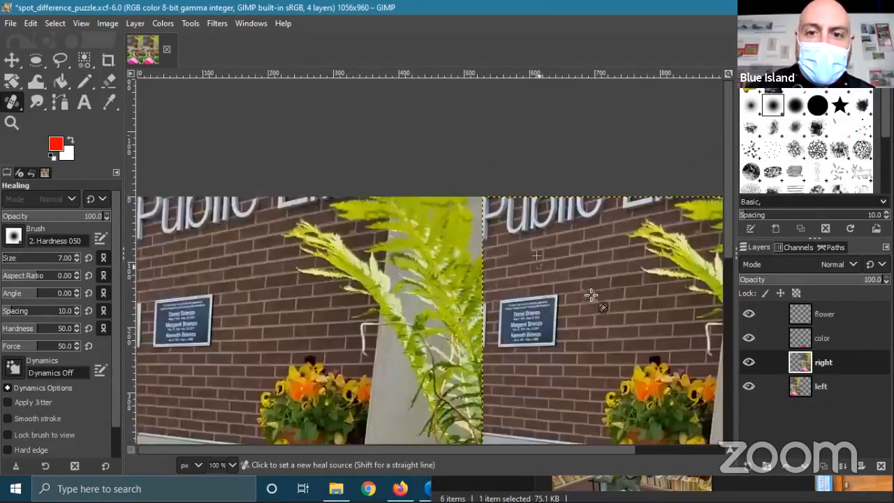
pyautogui.moveTo(588, 274); pyautogui.dragTo(486, 269)
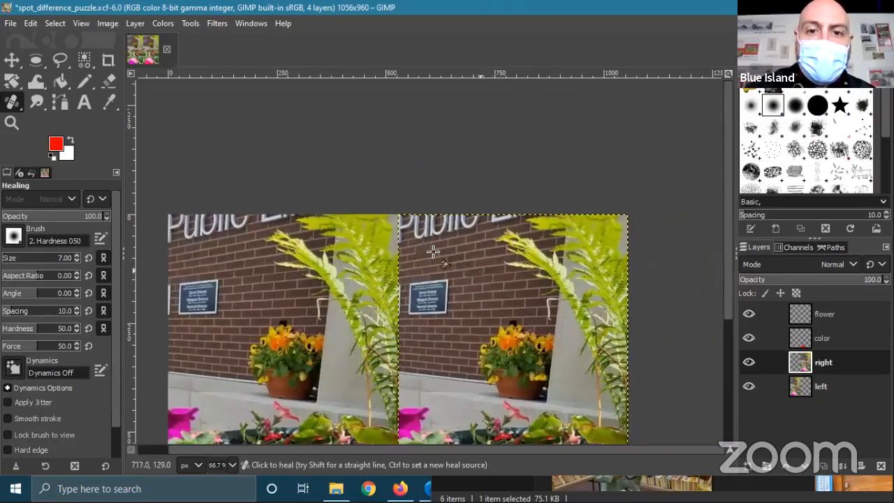
pyautogui.click(12, 98)
# - With a size 21 clone brush, sample the fern and paint leaves over the grey wall
pyautogui.click(59, 100)
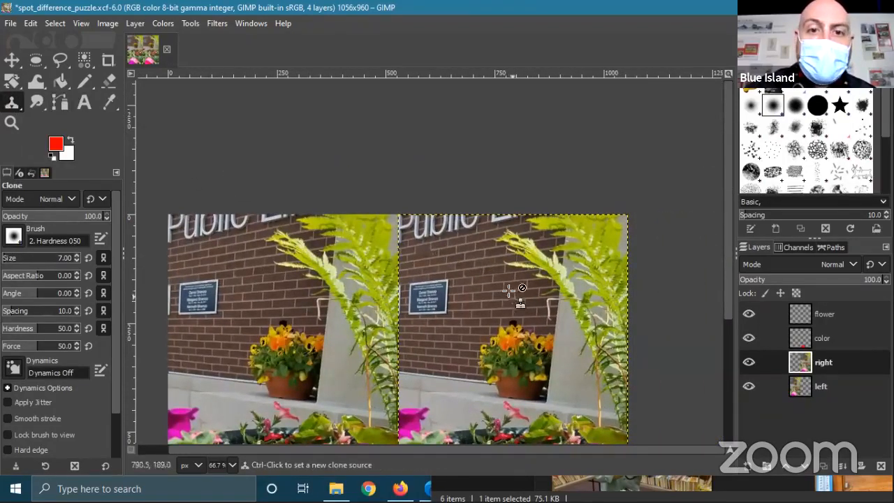
pyautogui.scroll(3, 473, 258)
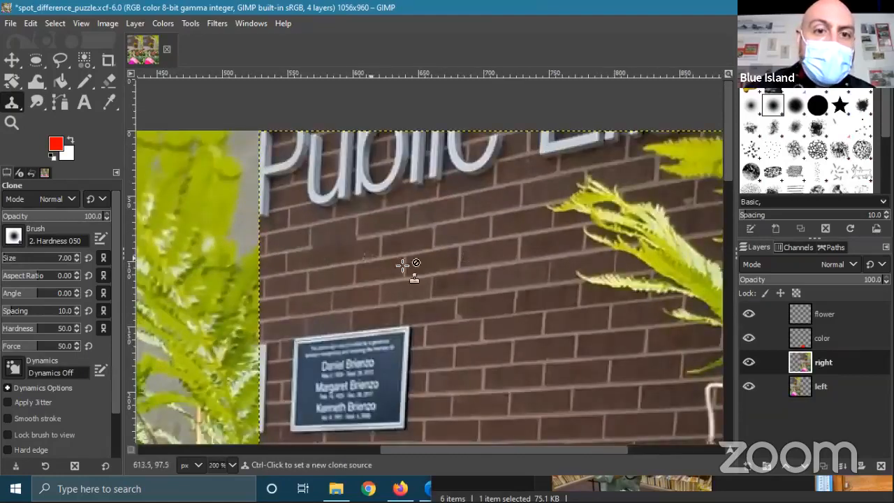
pyautogui.moveTo(411, 266); pyautogui.dragTo(430, 220)
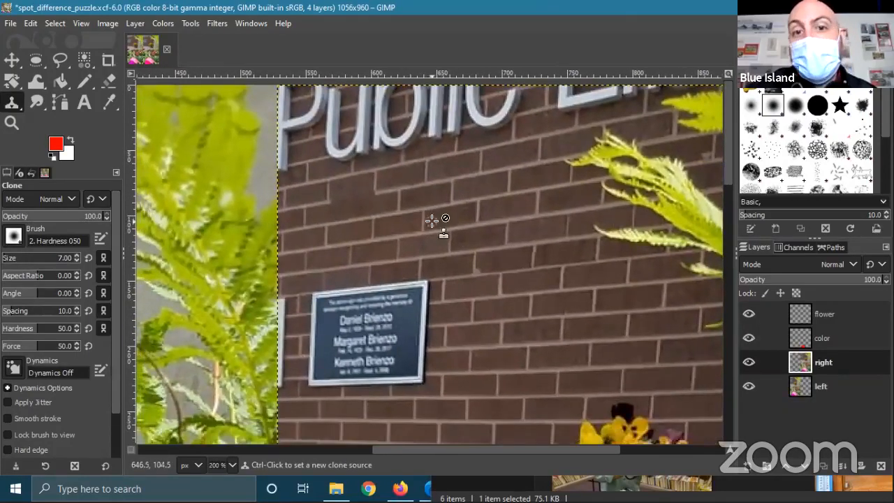
pyautogui.scroll(-3, 549, 328)
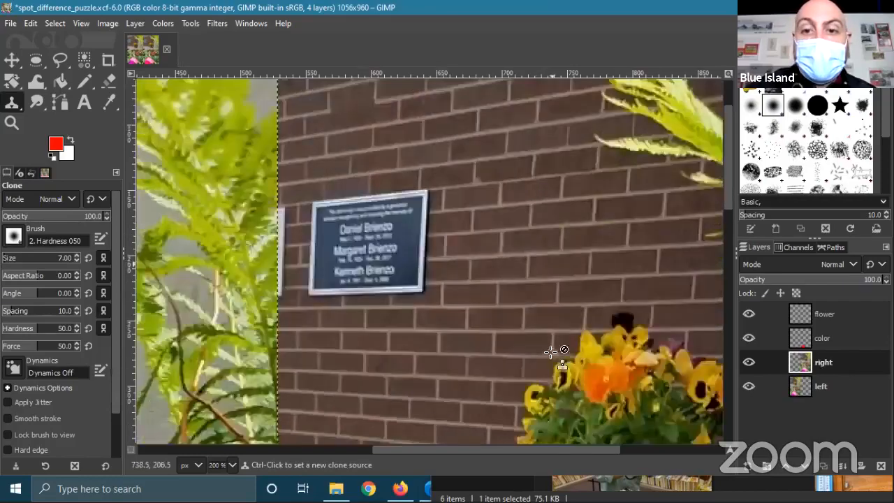
pyautogui.scroll(-3, 551, 354)
pyautogui.hscroll(3, 469, 239)
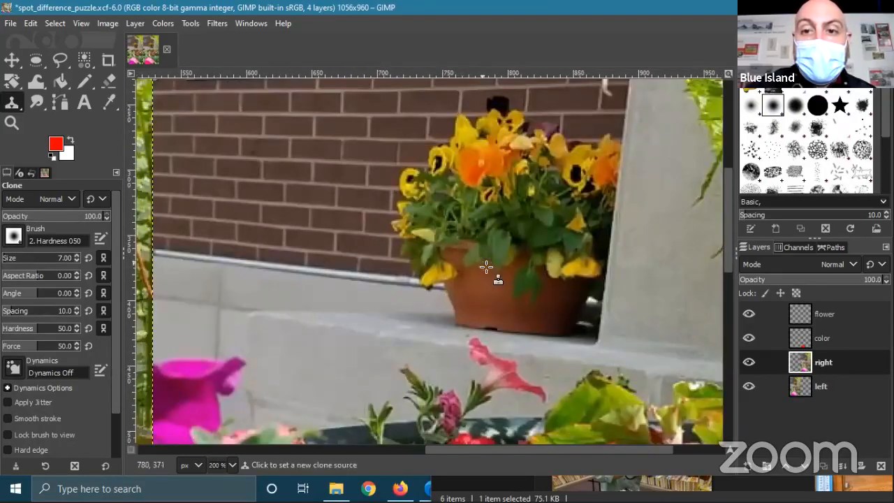
pyautogui.scroll(-2, 489, 271)
pyautogui.moveTo(579, 253); pyautogui.dragTo(415, 324)
pyautogui.scroll(2, 430, 279)
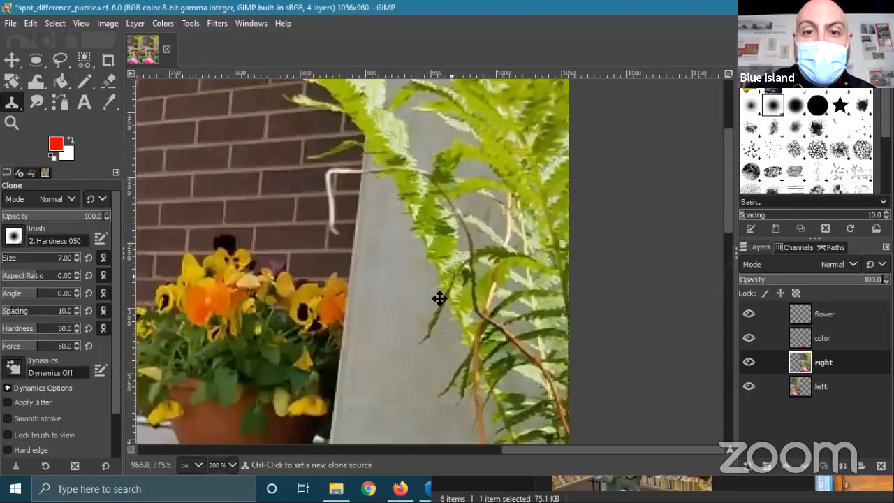
pyautogui.moveTo(451, 277); pyautogui.dragTo(439, 298)
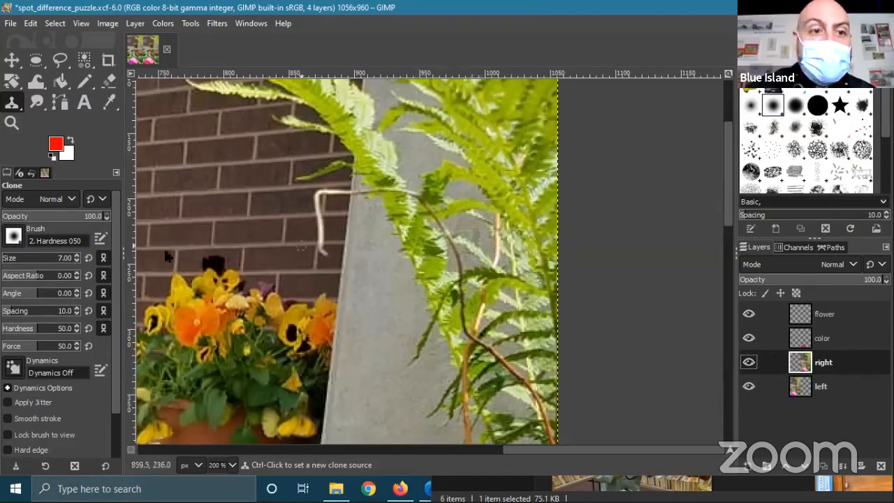
pyautogui.click(77, 255)
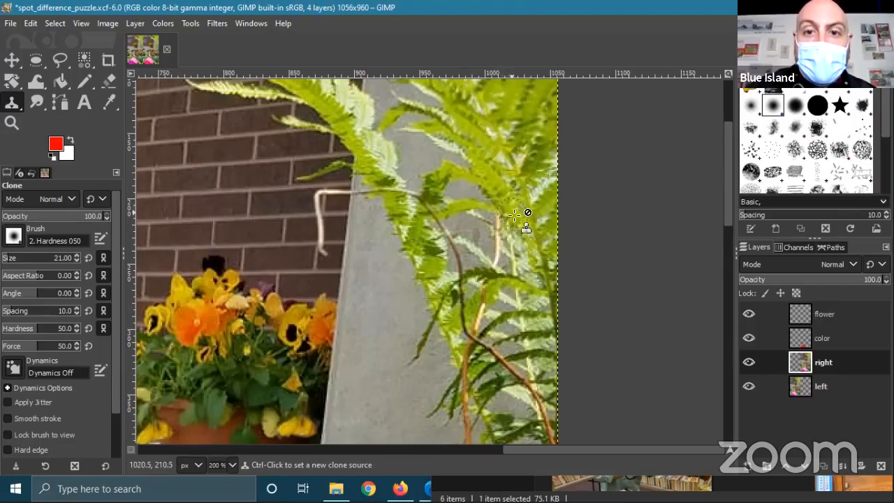
pyautogui.keyDown('ctrl'); pyautogui.click(517, 217); pyautogui.keyUp('ctrl')
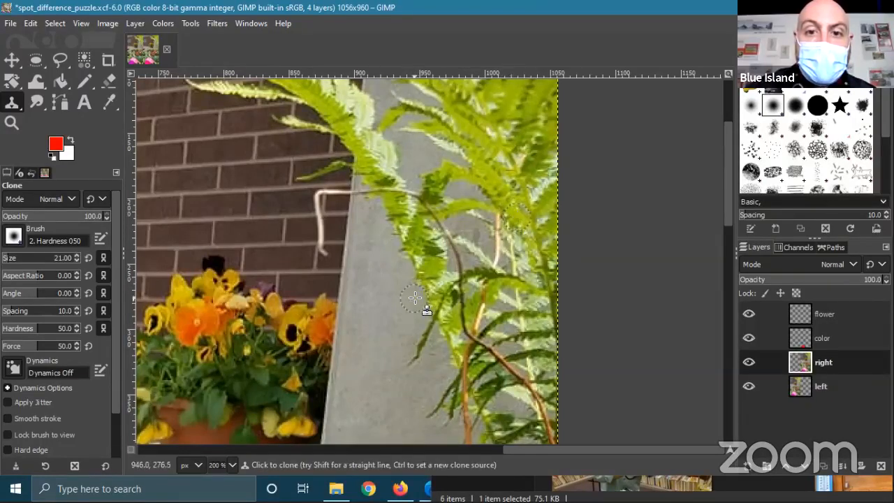
pyautogui.moveTo(415, 297)
pyautogui.mouseDown()
pyautogui.moveTo(430, 307)
pyautogui.moveTo(418, 285)
pyautogui.moveTo(367, 266)
pyautogui.moveTo(375, 250)
pyautogui.moveTo(406, 259)
pyautogui.moveTo(429, 291)
pyautogui.moveTo(413, 255)
pyautogui.moveTo(411, 273)
pyautogui.moveTo(388, 243)
pyautogui.mouseUp()
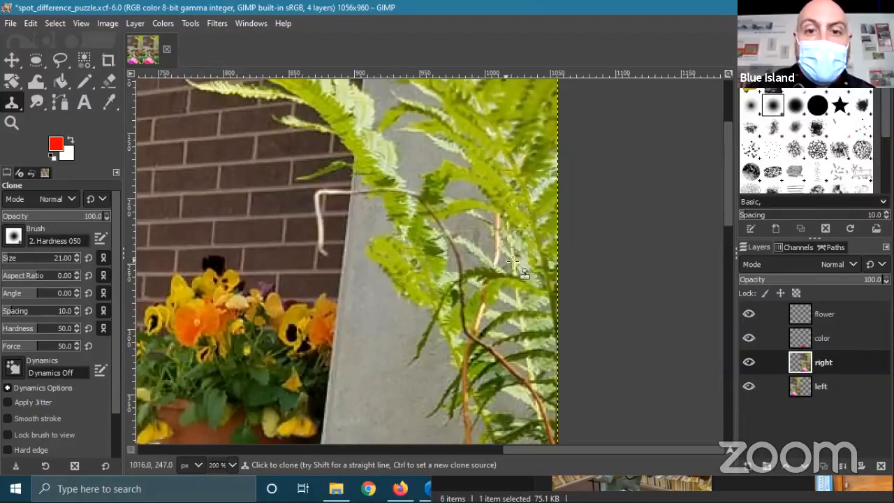
# - Resample a fern leaf and clone a leaf tip onto the fern's left side
pyautogui.scroll(-3, 601, 296)
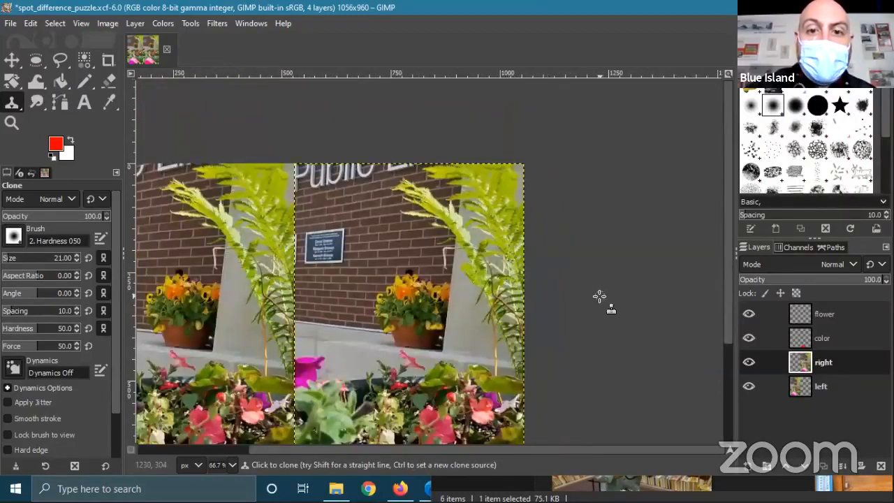
pyautogui.scroll(4, 558, 294)
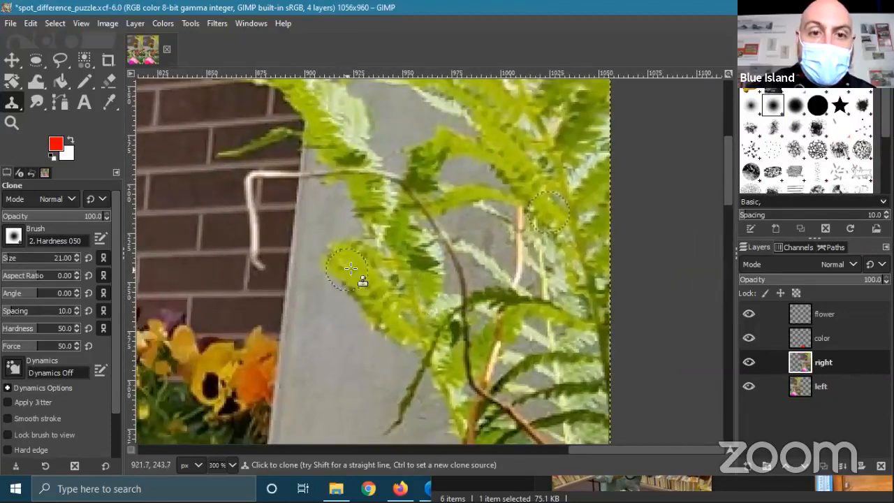
pyautogui.keyDown('ctrl'); pyautogui.click(516, 164); pyautogui.keyUp('ctrl')
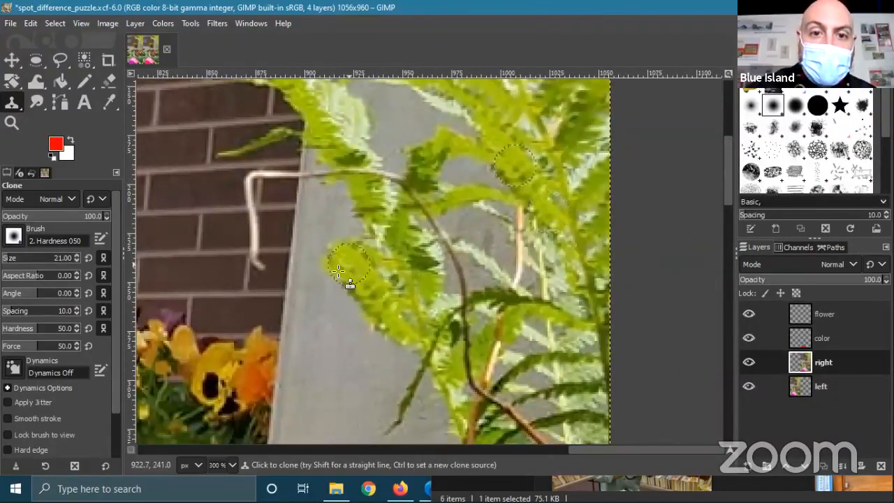
pyautogui.moveTo(345, 258)
pyautogui.mouseDown()
pyautogui.moveTo(342, 240)
pyautogui.moveTo(328, 256)
pyautogui.mouseUp()
pyautogui.scroll(2, 329, 256)
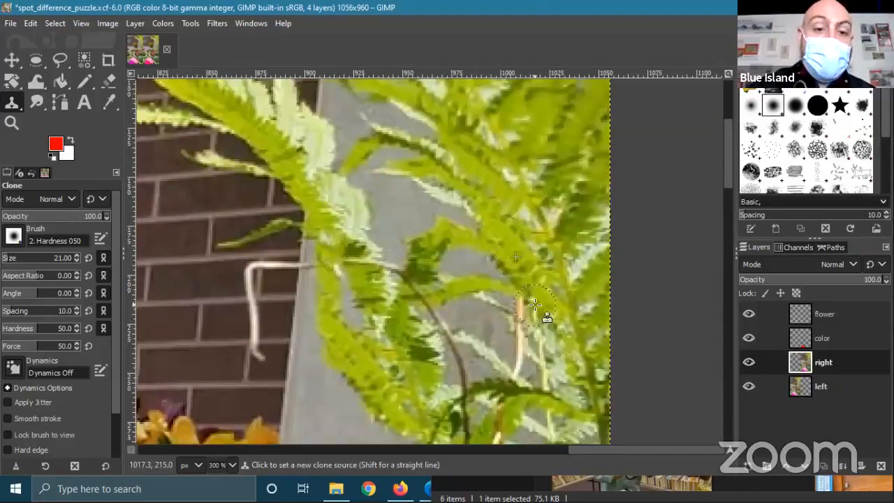
pyautogui.scroll(-1, 543, 315)
pyautogui.scroll(-1, 509, 321)
pyautogui.scroll(-1, 524, 276)
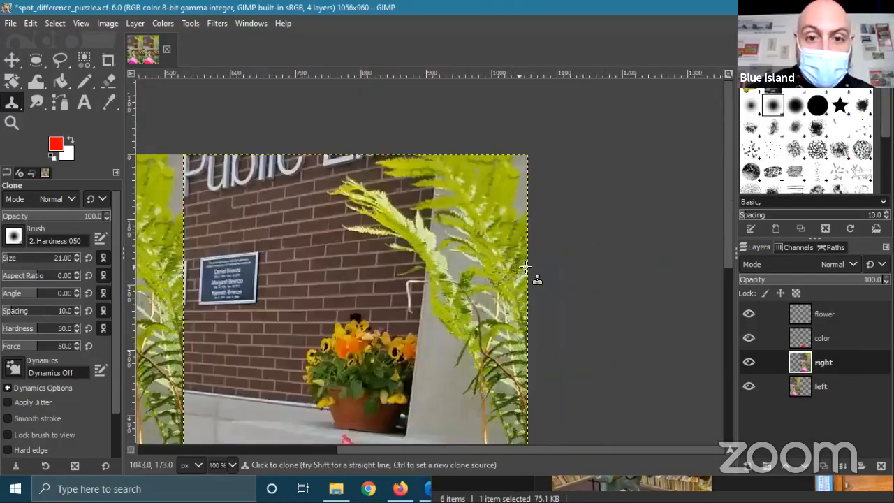
pyautogui.scroll(-1, 523, 269)
pyautogui.scroll(1, 574, 258)
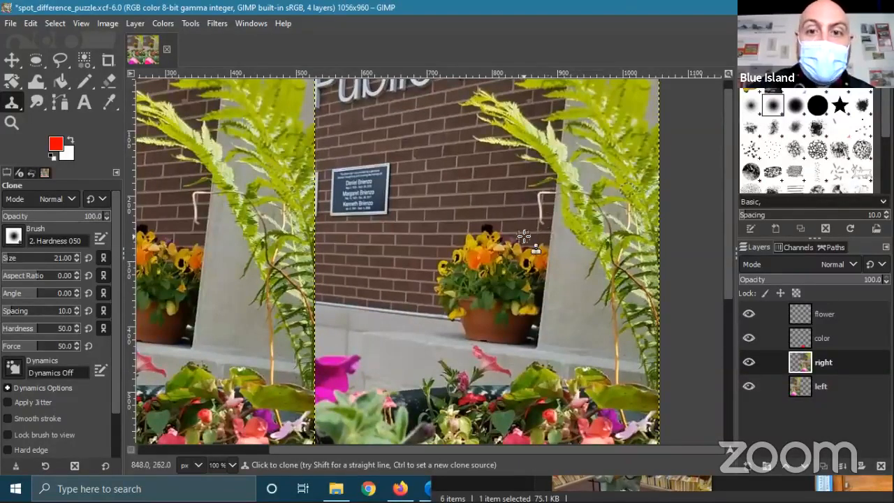
# - Save the puzzle as spot_difference_puzzle.xcf
pyautogui.click(12, 25)
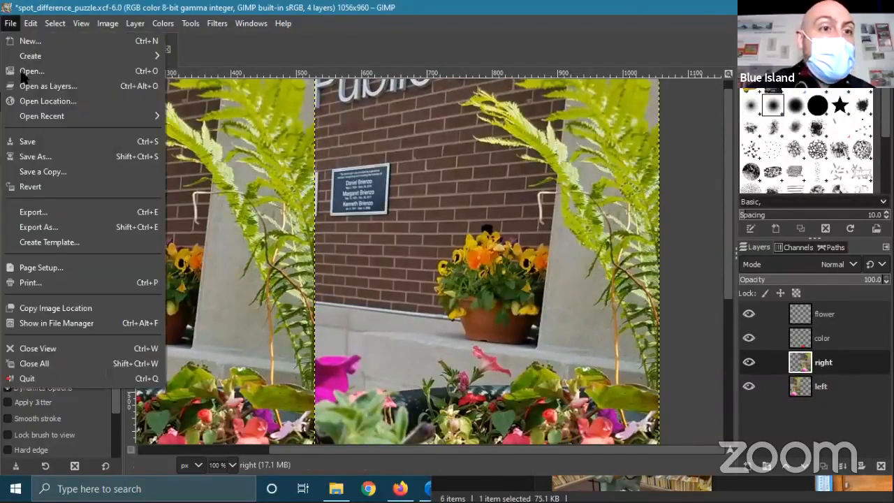
pyautogui.click(31, 142)
pyautogui.scroll(-2, 462, 241)
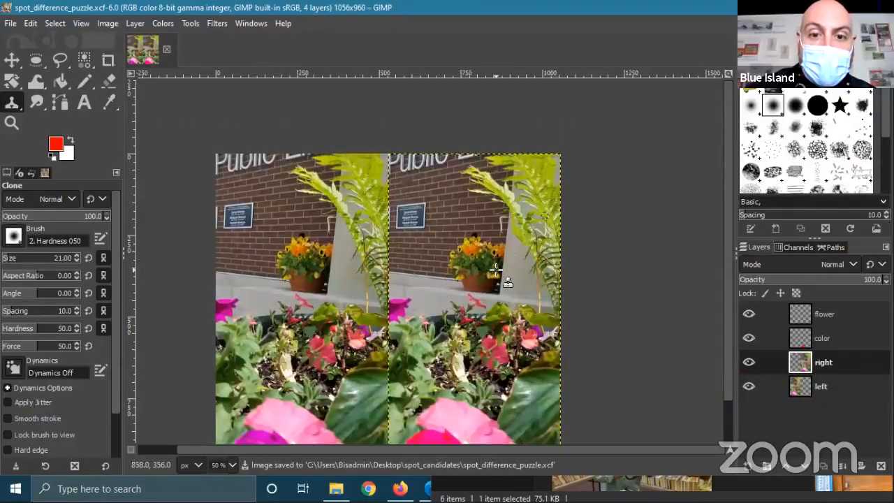
pyautogui.scroll(-2, 462, 332)
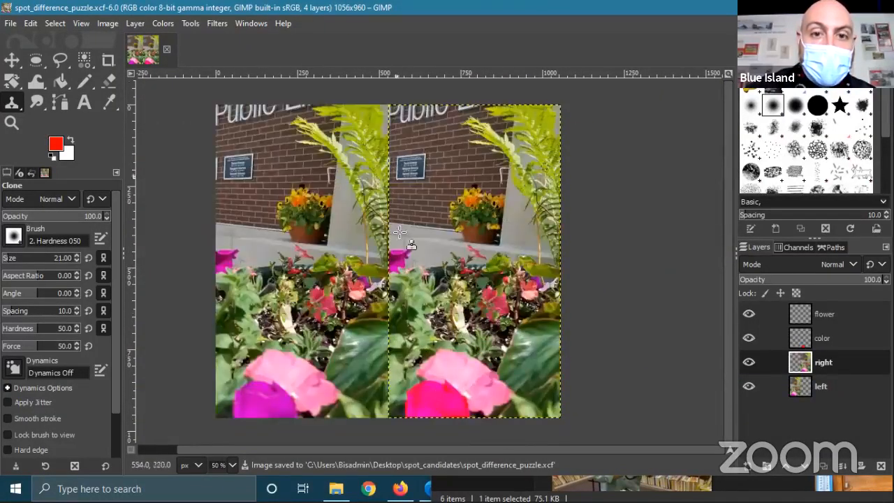
pyautogui.scroll(4, 451, 293)
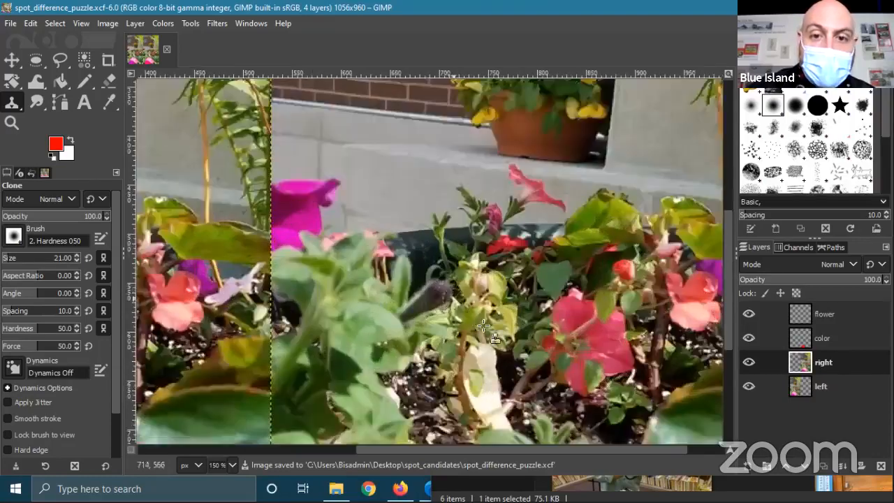
# - Zoom into the flower bed and set a clone source near the pink flowers
pyautogui.moveTo(524, 295); pyautogui.dragTo(435, 183)
pyautogui.scroll(-1, 477, 247)
pyautogui.moveTo(533, 206); pyautogui.dragTo(426, 233)
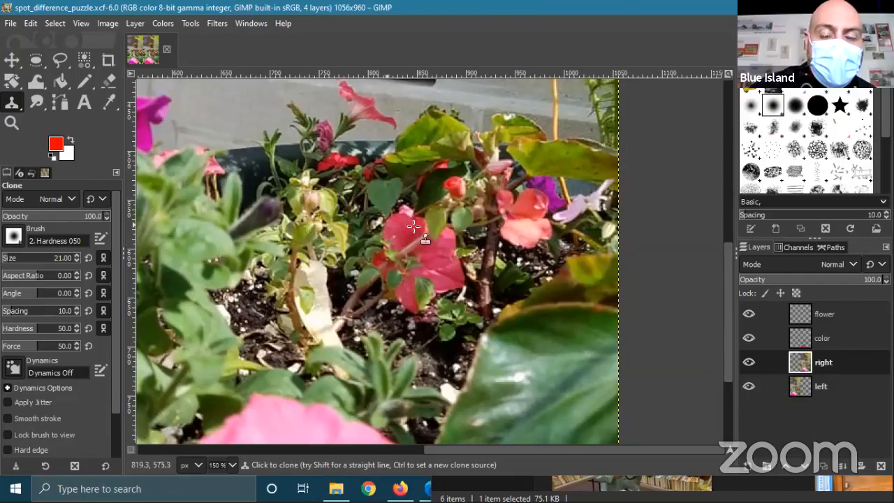
pyautogui.scroll(-5, 409, 220)
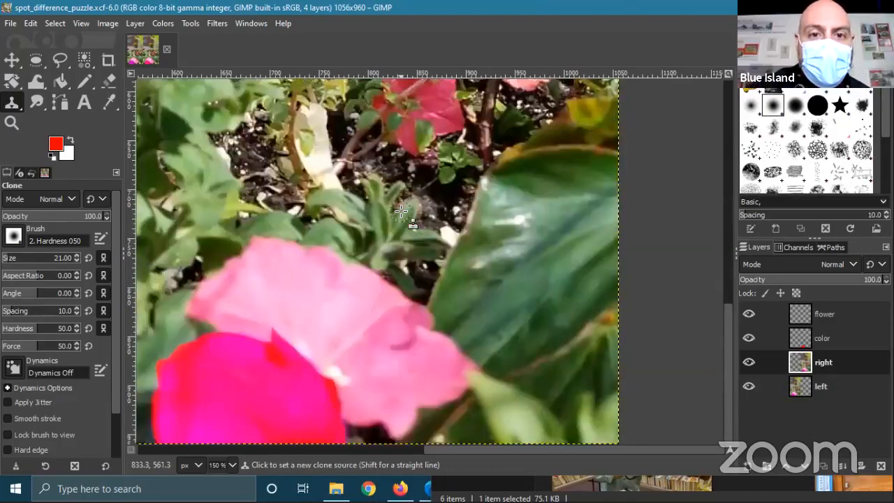
pyautogui.scroll(-2, 401, 211)
pyautogui.scroll(4, 420, 224)
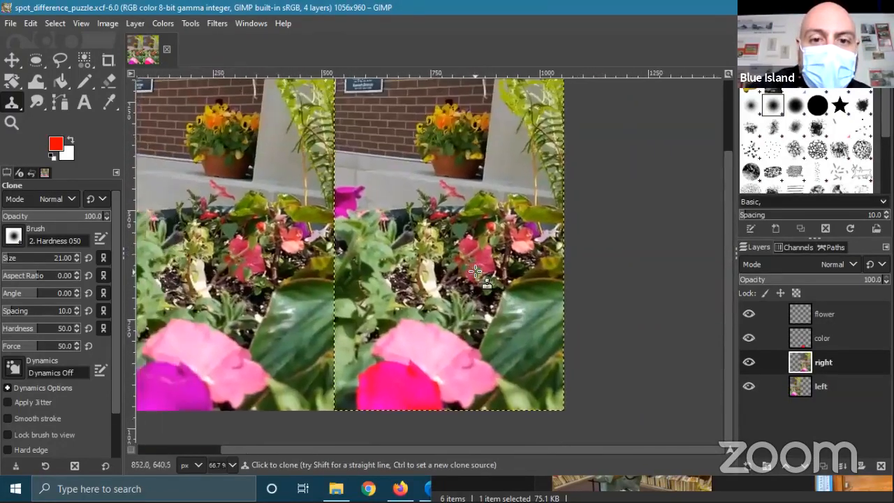
pyautogui.scroll(-1, 422, 227)
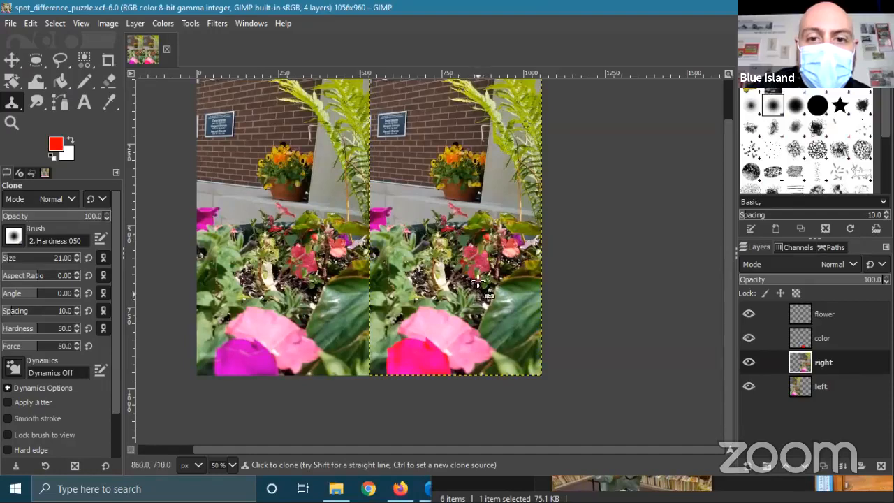
pyautogui.keyDown('ctrl'); pyautogui.scroll(4, 478, 279); pyautogui.keyUp('ctrl')
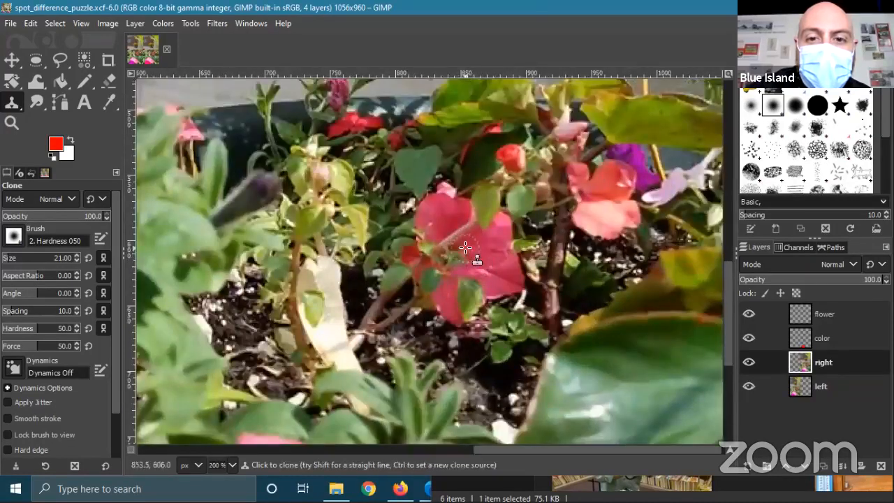
pyautogui.keyDown('ctrl'); pyautogui.scroll(2, 465, 247); pyautogui.keyUp('ctrl')
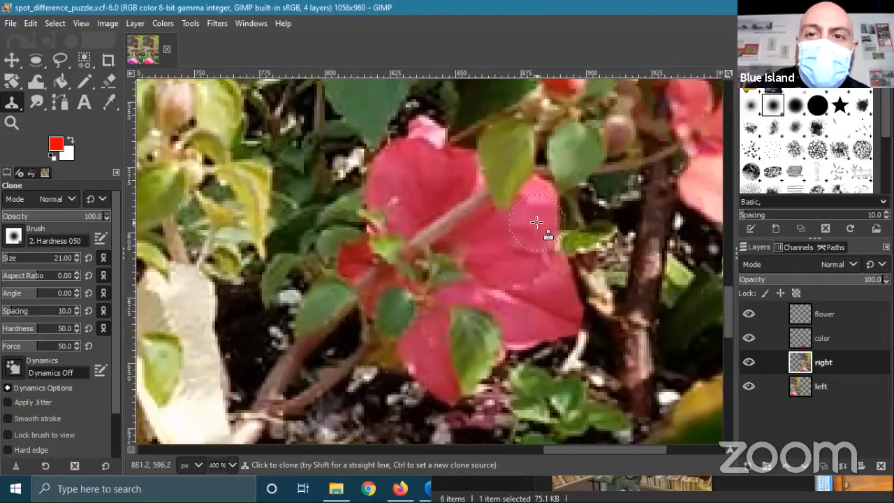
pyautogui.hscroll(5, 538, 241)
pyautogui.keyDown('ctrl'); pyautogui.scroll(-1, 498, 232); pyautogui.keyUp('ctrl')
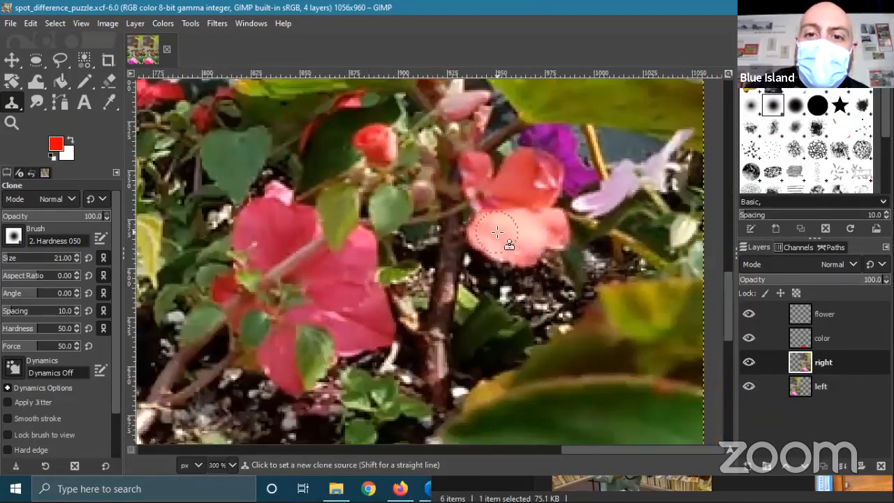
pyautogui.keyDown('ctrl'); pyautogui.scroll(-3, 457, 277); pyautogui.keyUp('ctrl')
pyautogui.keyDown('ctrl'); pyautogui.scroll(4, 461, 269); pyautogui.keyUp('ctrl')
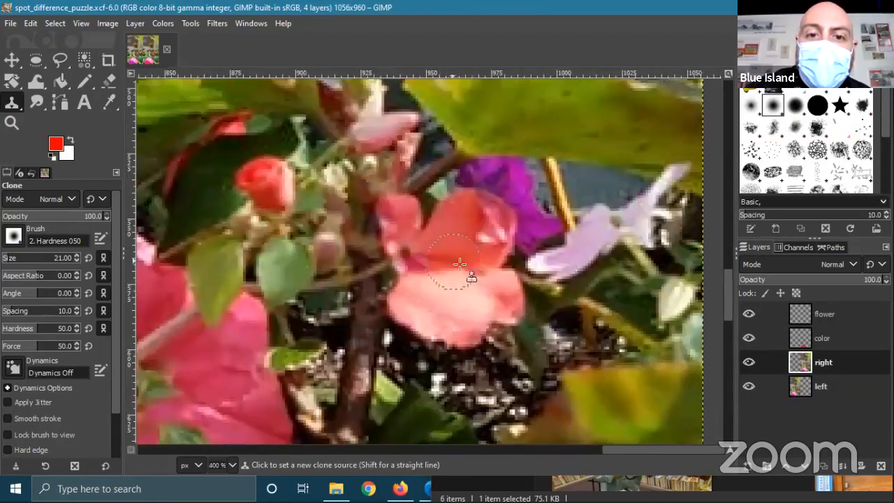
pyautogui.keyDown('ctrl'); pyautogui.click(460, 264); pyautogui.keyUp('ctrl')
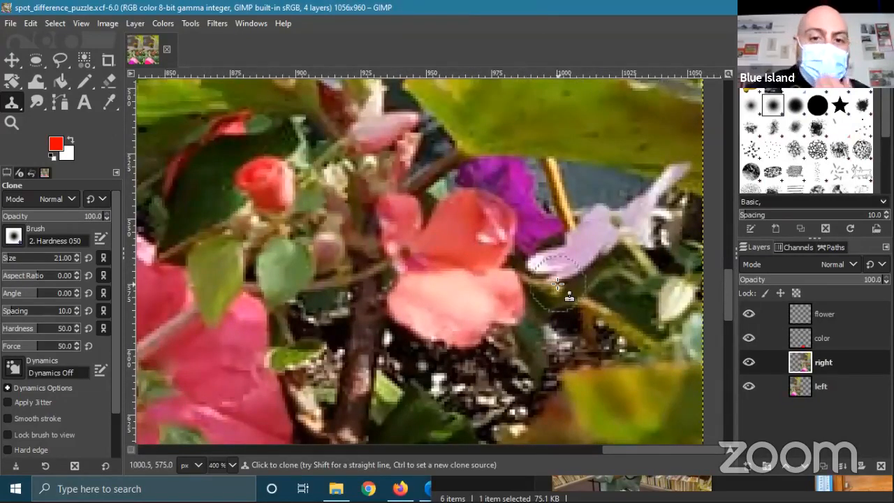
# - Add a new transparent layer named color2 above the right layer
pyautogui.rightClick(825, 363)
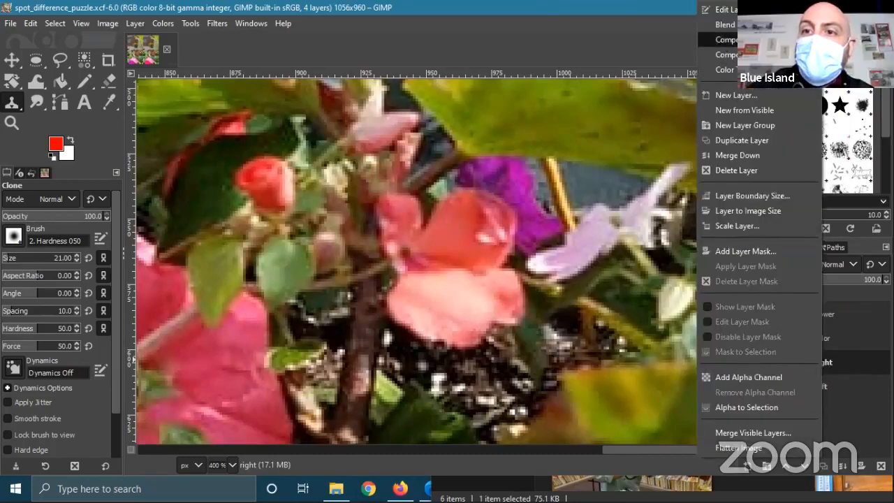
pyautogui.click(757, 95)
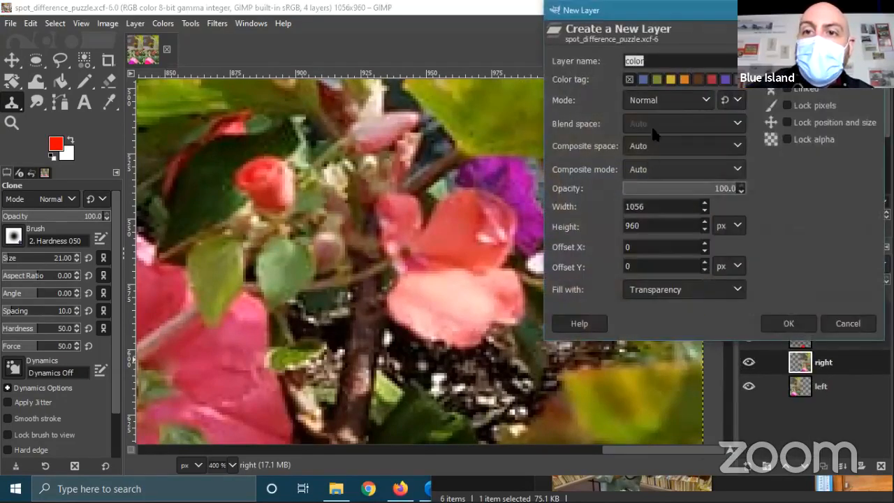
pyautogui.write('color2')
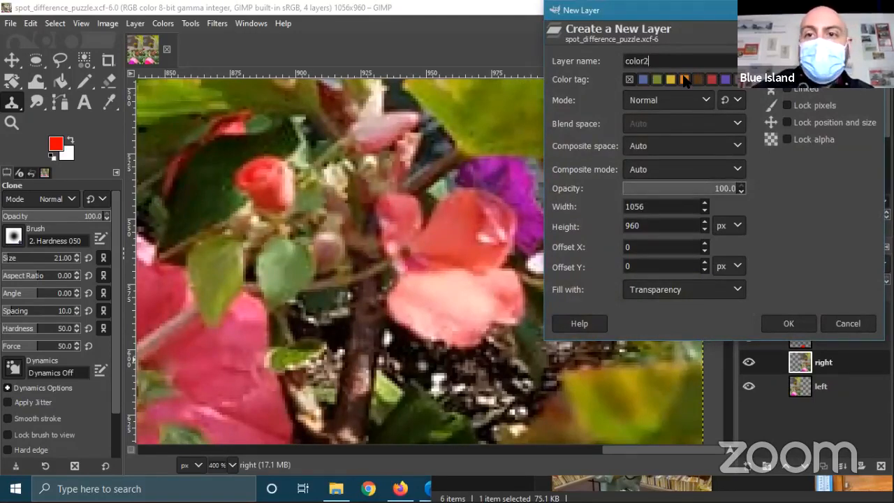
pyautogui.press('Return')
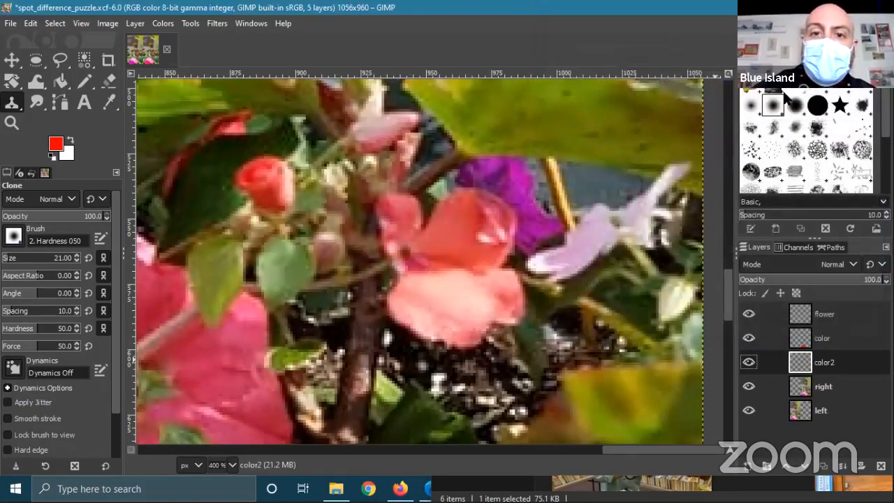
# - On the right layer, trace path anchors up the salmon flower's left edge and across its top
pyautogui.click(59, 103)
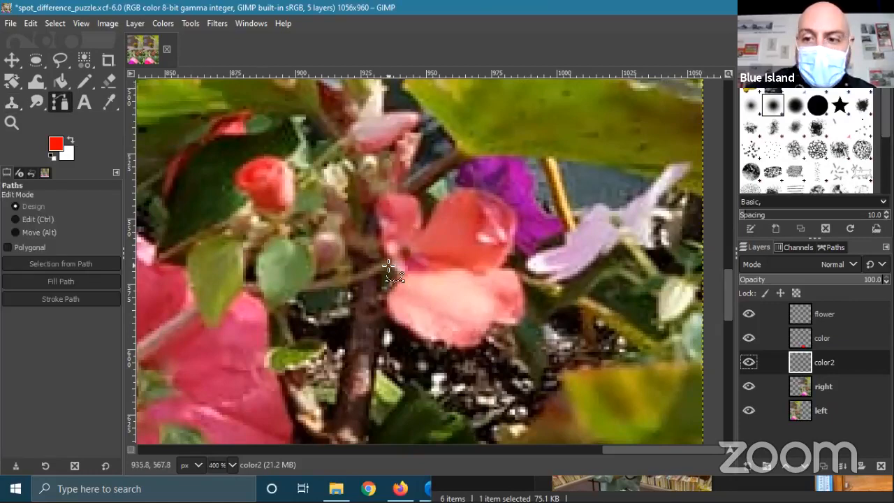
pyautogui.click(841, 384)
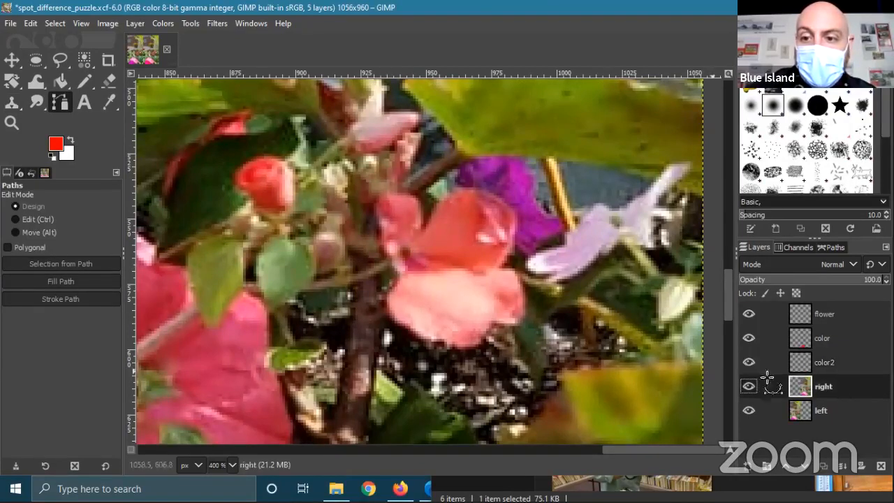
pyautogui.click(392, 270)
pyautogui.click(376, 225)
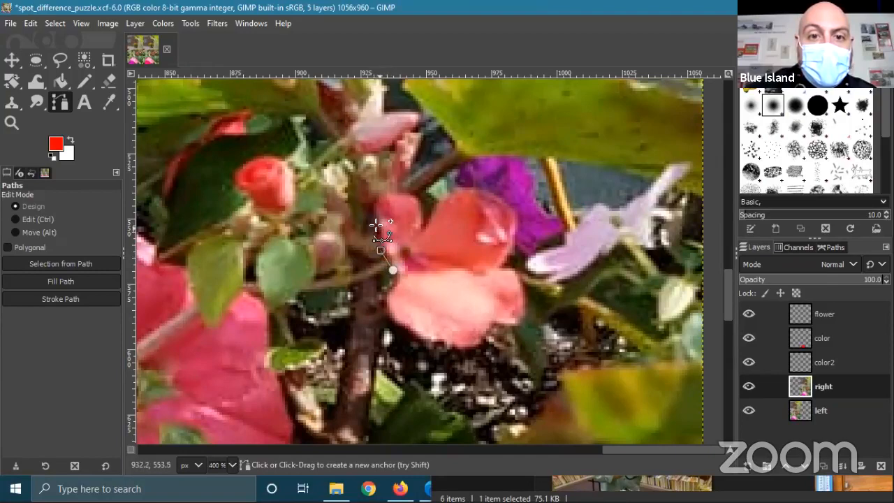
pyautogui.click(376, 204)
pyautogui.click(379, 188)
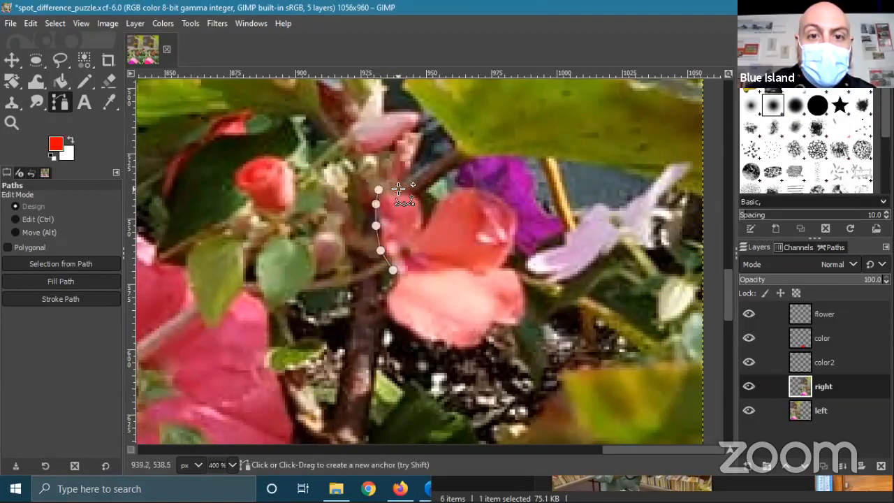
pyautogui.click(398, 190)
pyautogui.click(408, 192)
pyautogui.click(418, 196)
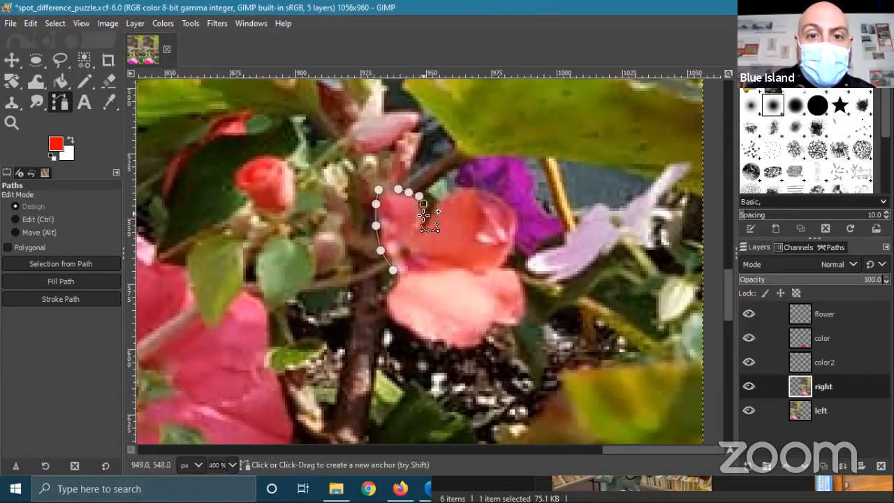
pyautogui.click(429, 214)
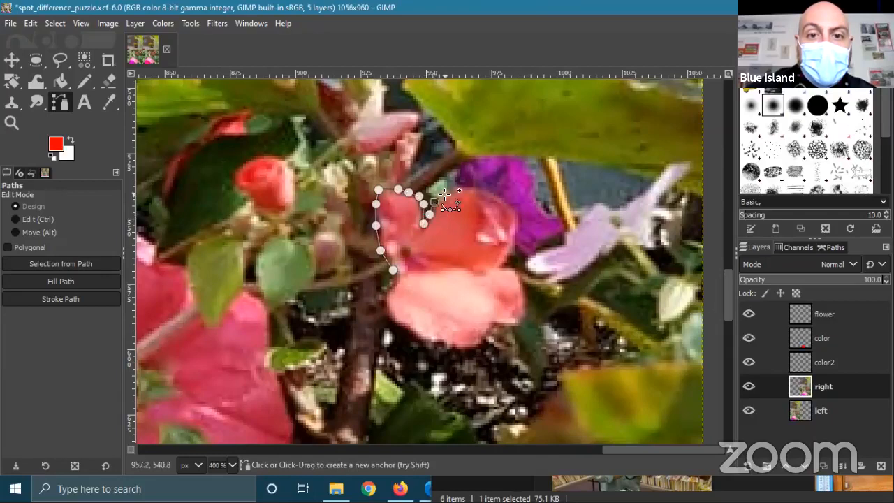
pyautogui.click(461, 188)
pyautogui.click(483, 189)
pyautogui.click(514, 212)
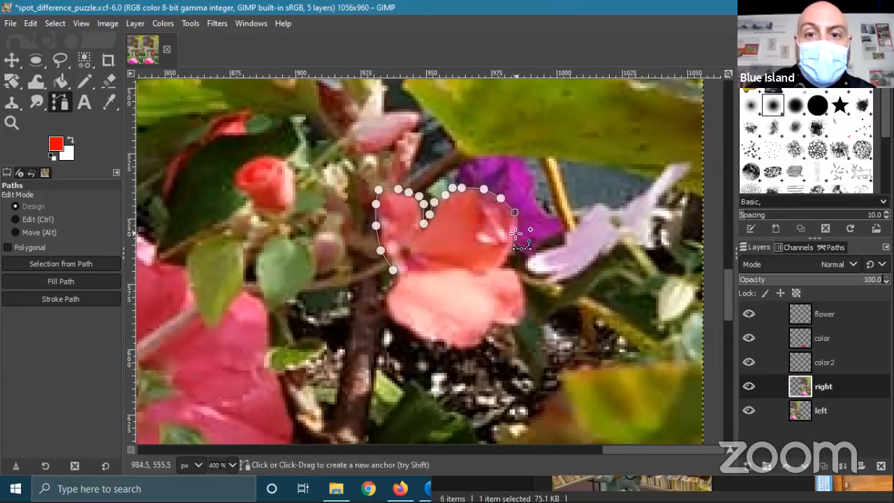
# - Trace down the flower's right edge and along its bottom, close the outline, and make color2 active
pyautogui.click(509, 257)
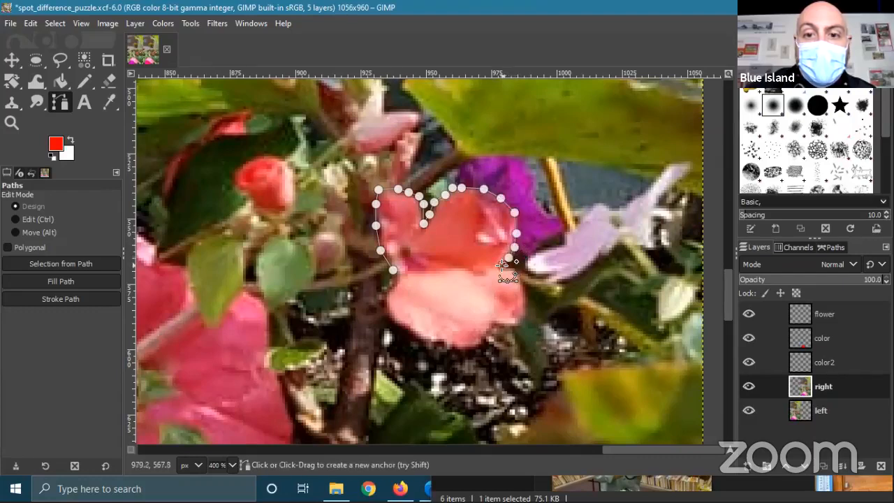
pyautogui.click(513, 270)
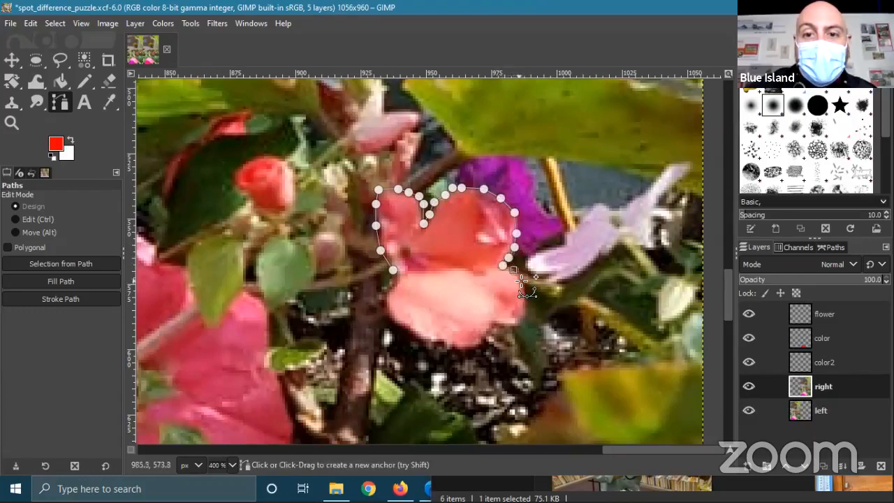
pyautogui.click(524, 281)
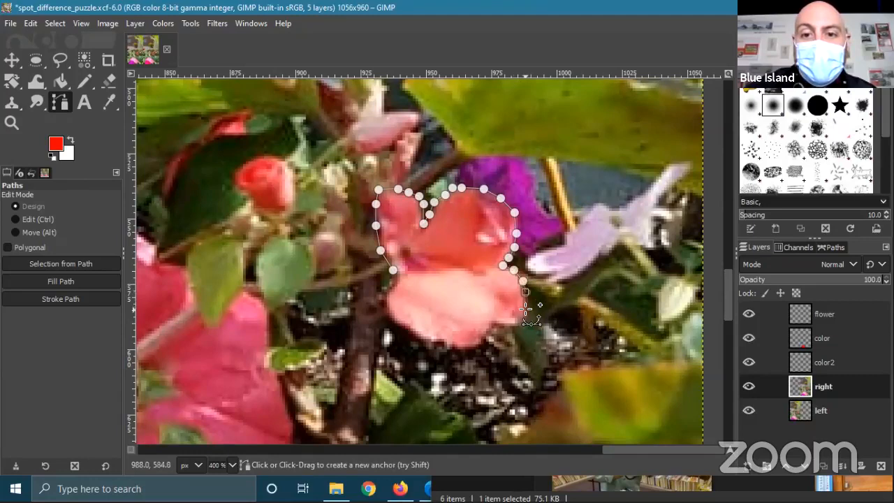
pyautogui.click(525, 311)
pyautogui.click(518, 325)
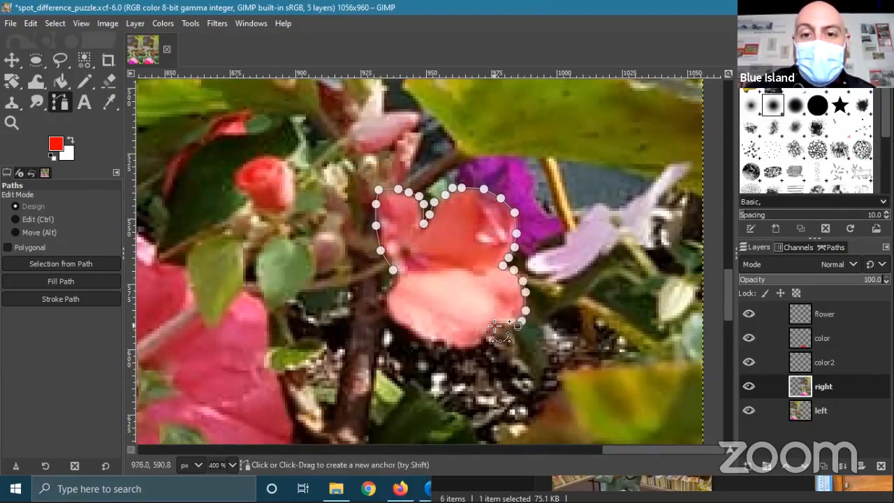
pyautogui.click(494, 325)
pyautogui.click(488, 336)
pyautogui.click(454, 350)
pyautogui.click(441, 349)
pyautogui.click(426, 347)
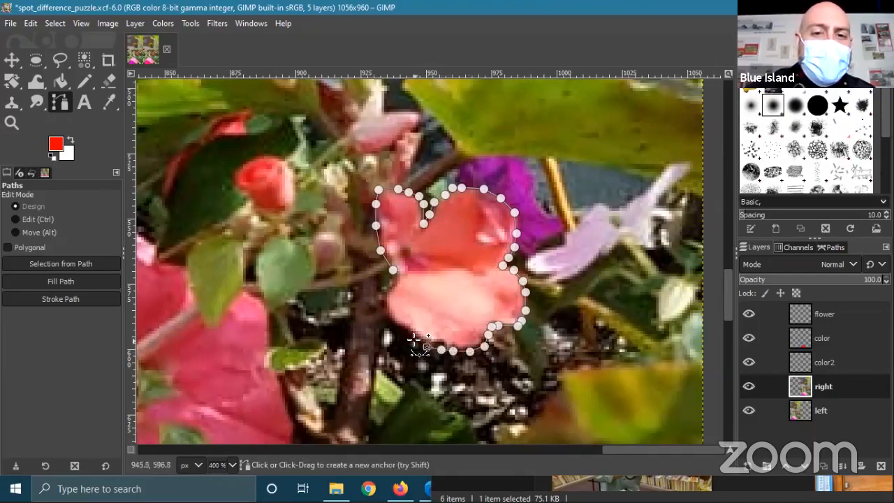
pyautogui.click(414, 342)
pyautogui.click(402, 330)
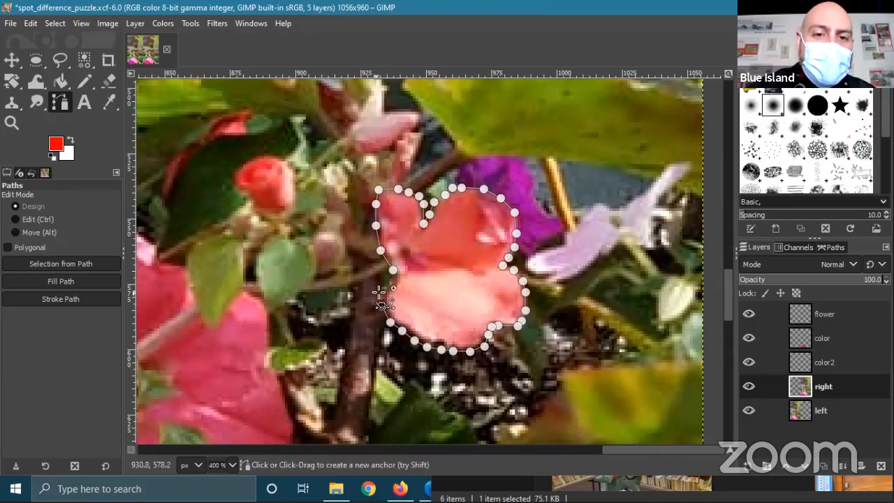
pyautogui.click(381, 290)
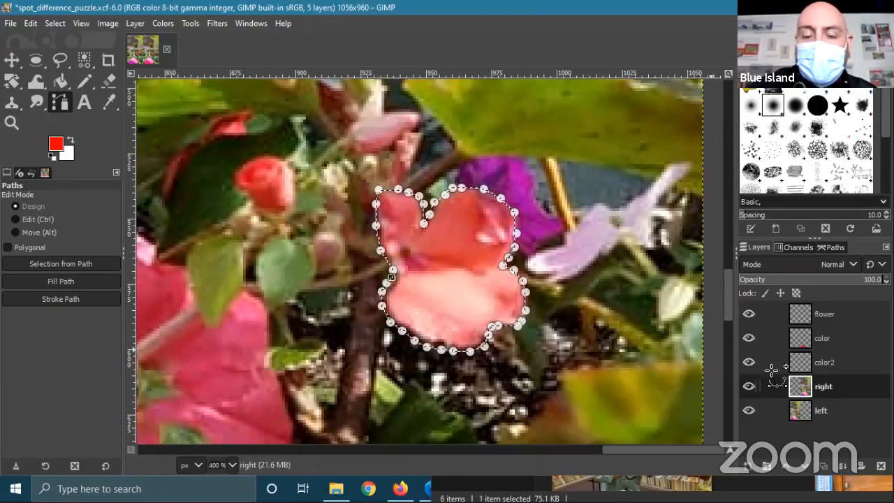
pyautogui.click(825, 362)
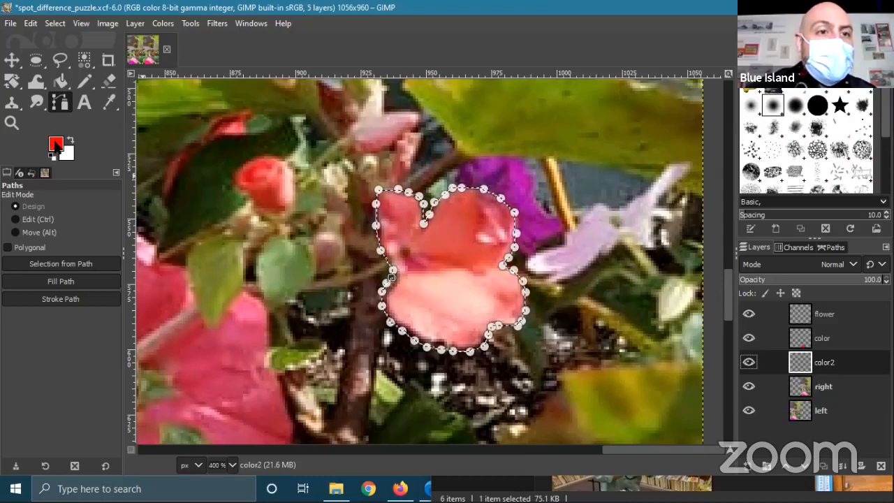
# - Bucket-fill the traced flower selection with yellow fff700 on the color2 layer
pyautogui.click(60, 81)
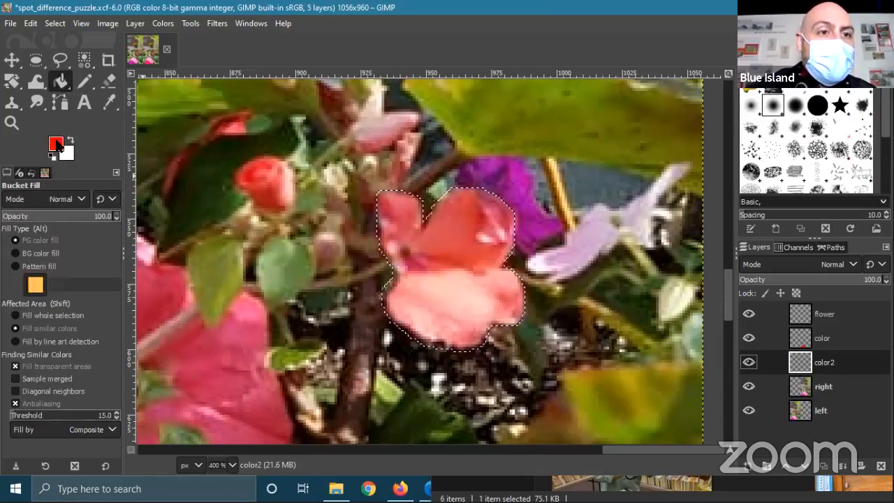
pyautogui.click(56, 144)
pyautogui.click(123, 187)
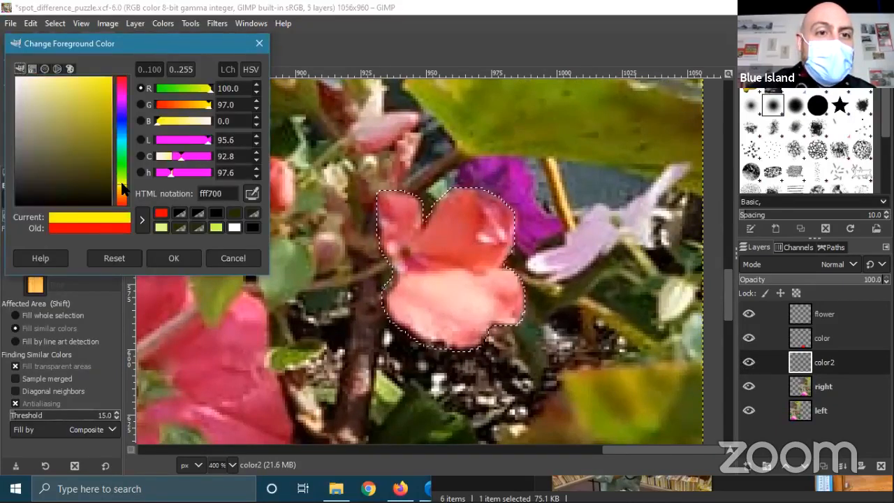
pyautogui.click(174, 257)
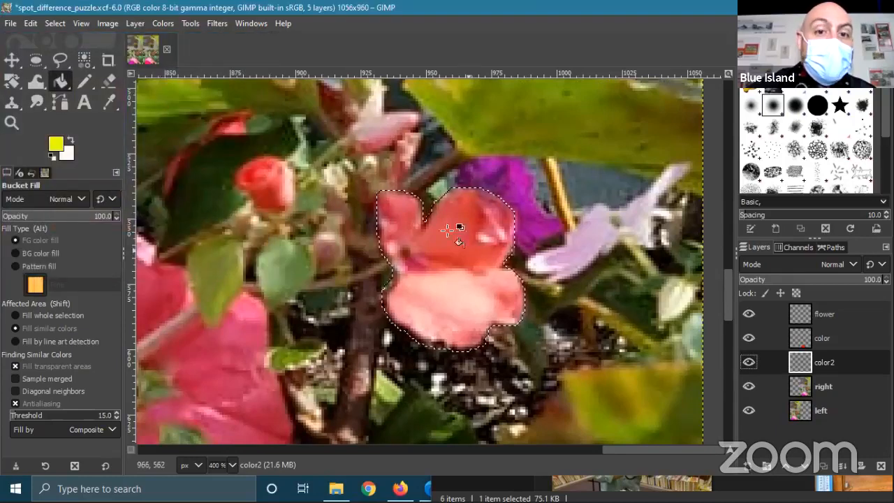
pyautogui.click(405, 276)
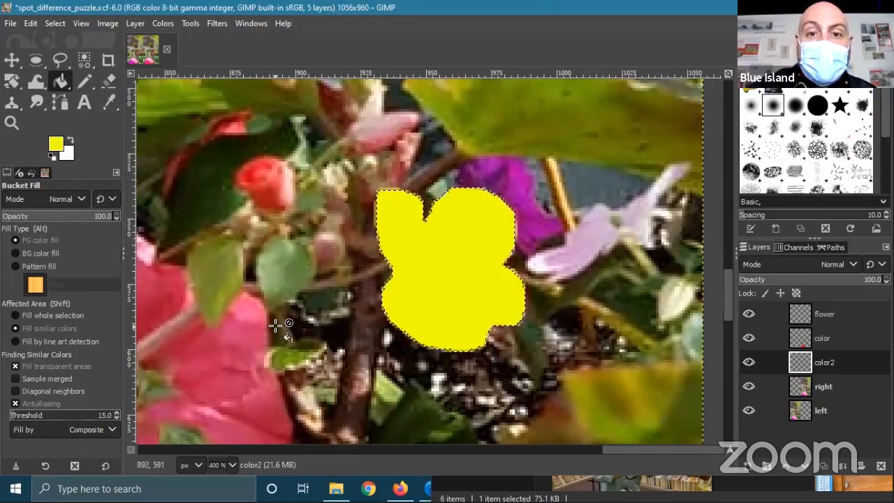
# - Toggle color2's visibility to compare the yellow fill with the original flower
pyautogui.click(749, 366)
pyautogui.click(749, 366)
pyautogui.click(749, 366)
pyautogui.click(749, 366)
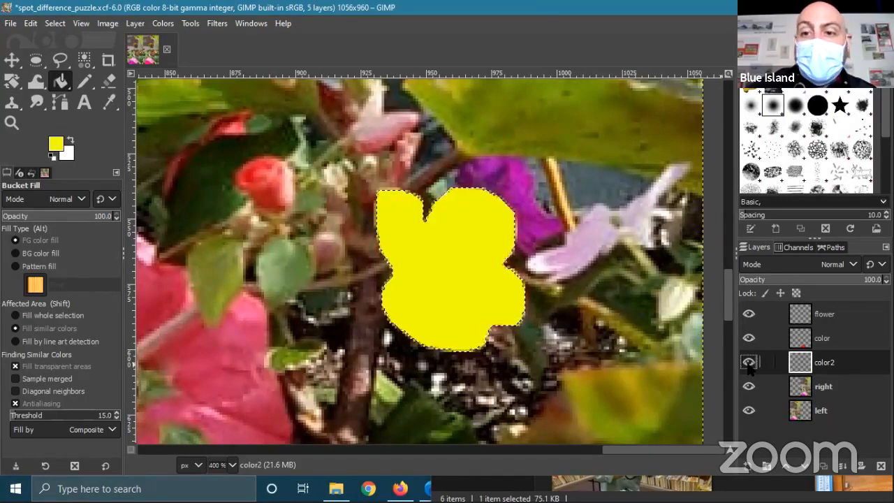
pyautogui.scroll(-1, 507, 255)
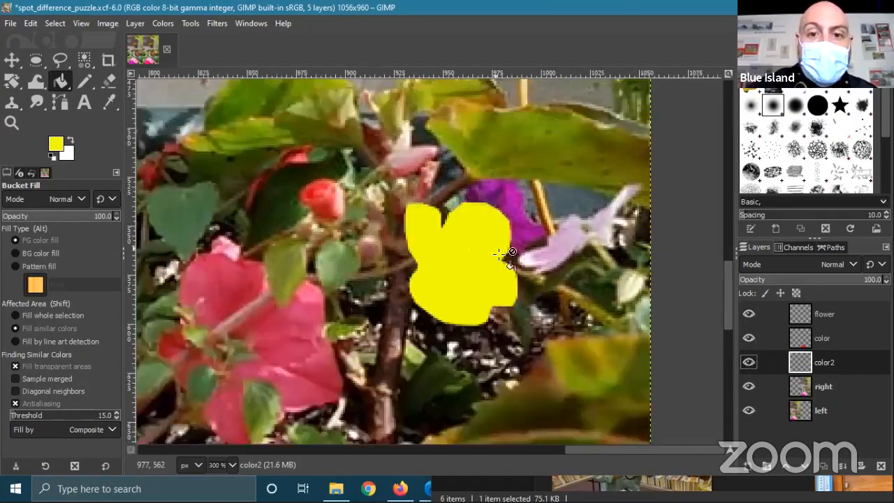
pyautogui.scroll(-2, 507, 255)
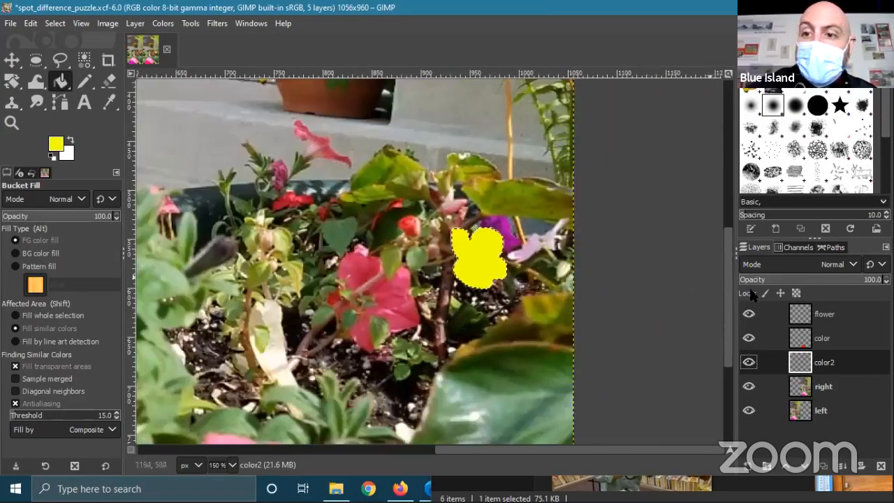
# - Set the color2 layer to Overlay mode at 79.1 opacity
pyautogui.click(853, 264)
pyautogui.scroll(-3, 792, 140)
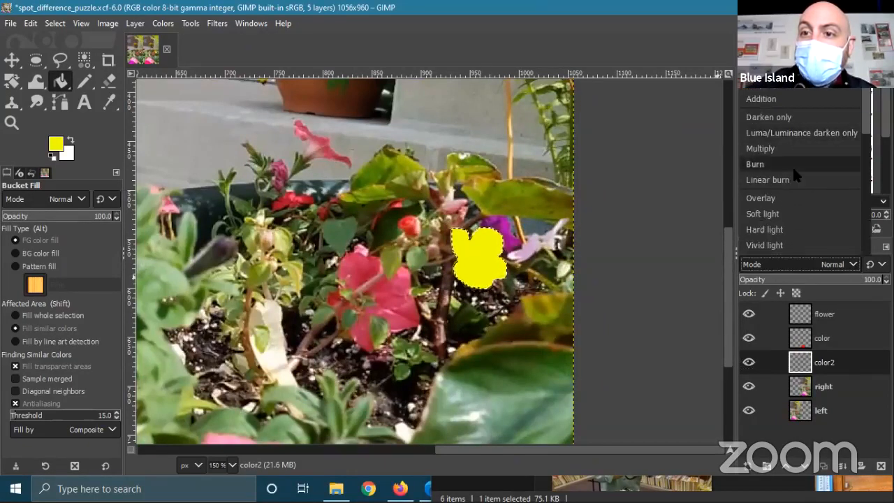
pyautogui.click(783, 197)
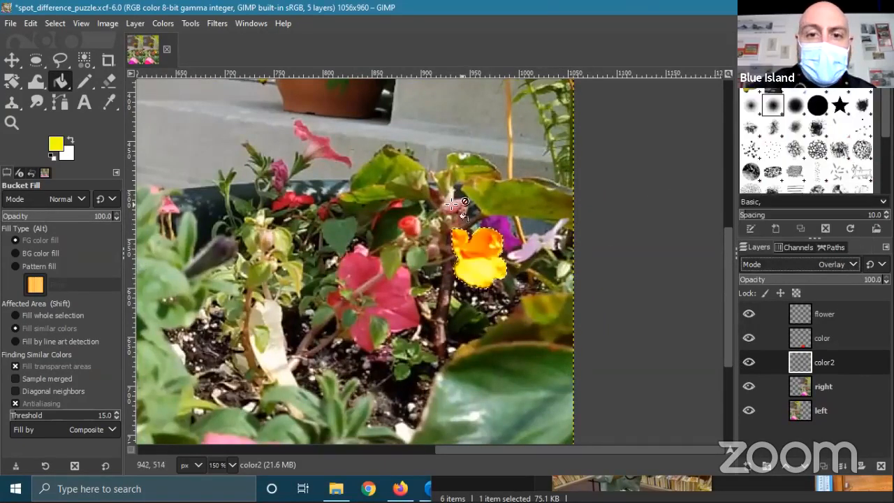
pyautogui.scroll(-2, 508, 230)
pyautogui.scroll(1, 481, 181)
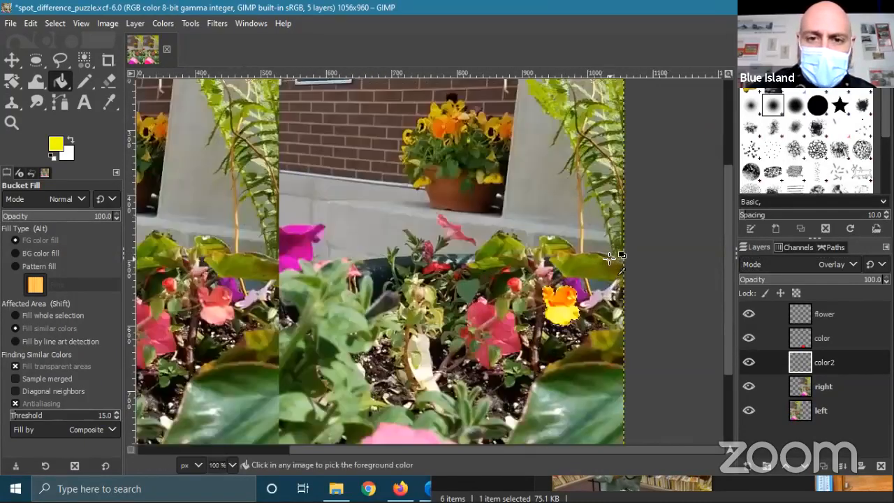
pyautogui.moveTo(862, 282)
pyautogui.mouseDown()
pyautogui.moveTo(819, 280)
pyautogui.moveTo(851, 280)
pyautogui.mouseUp()
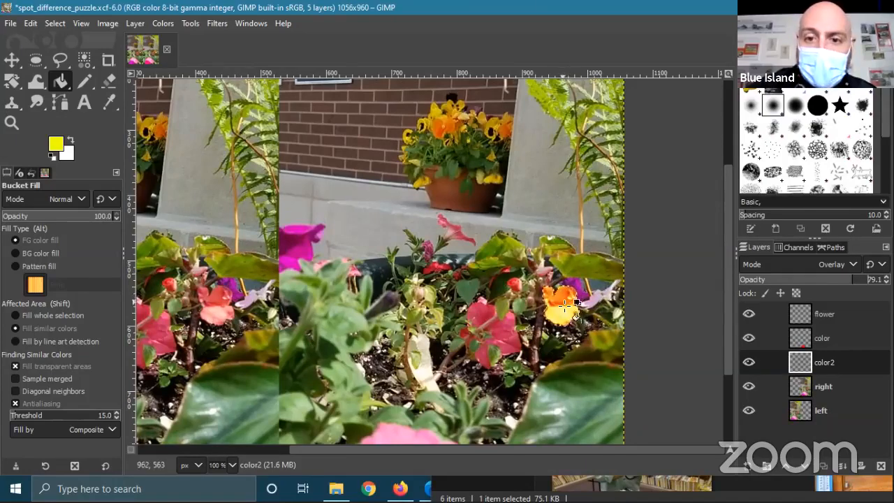
pyautogui.keyDown('ctrl'); pyautogui.scroll(4, 552, 274); pyautogui.keyUp('ctrl')
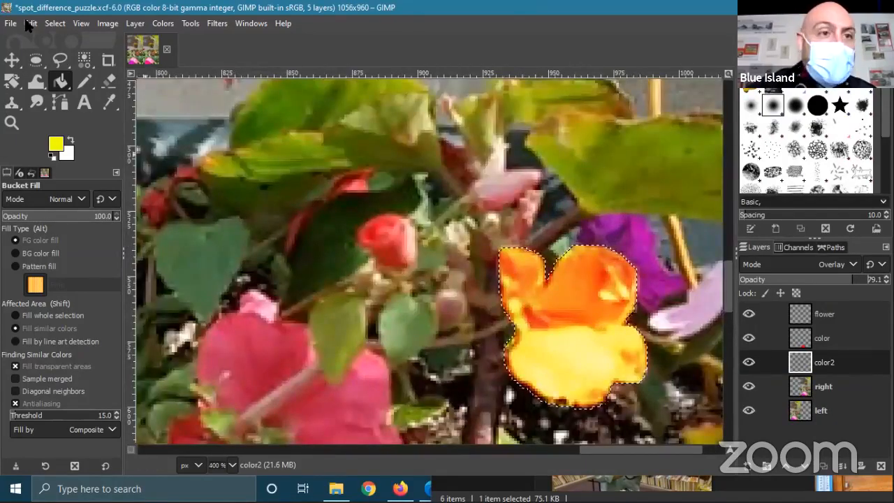
# - Deselect the flower, zoom out to 50%, and save spot_difference_puzzle.xcf
pyautogui.click(55, 24)
pyautogui.click(62, 58)
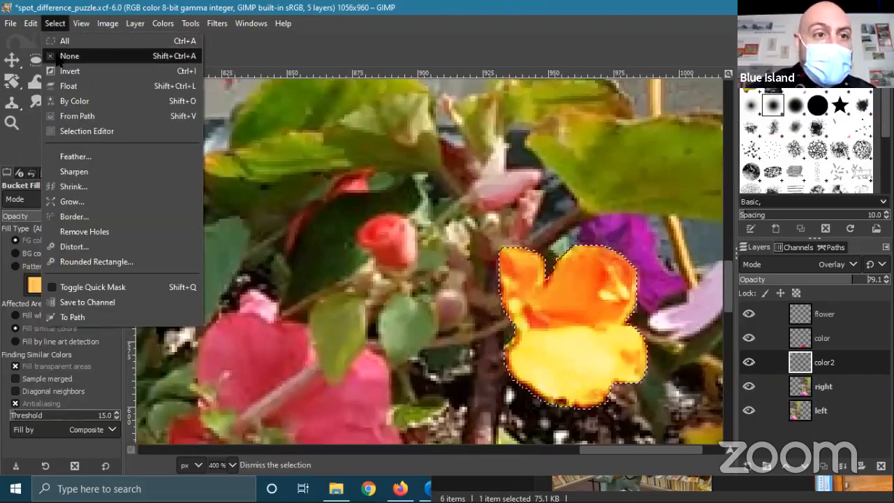
pyautogui.click(12, 60)
pyautogui.keyDown('ctrl'); pyautogui.scroll(-6, 414, 236); pyautogui.keyUp('ctrl')
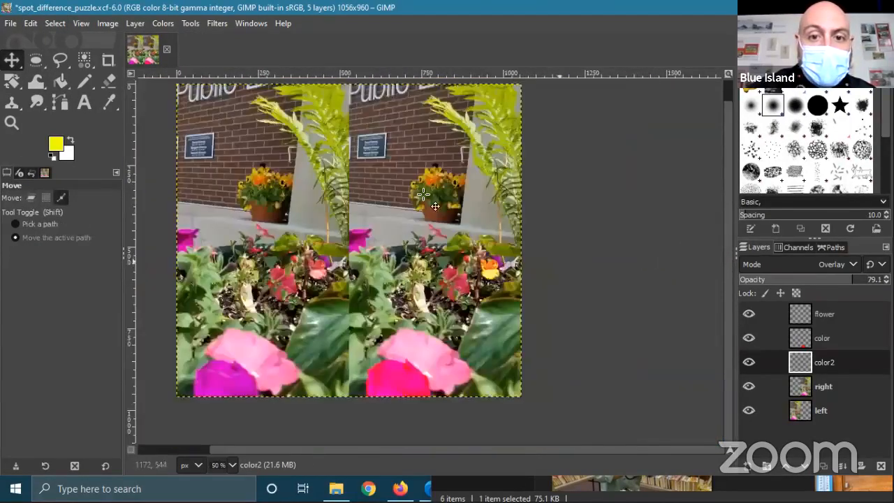
pyautogui.moveTo(399, 241); pyautogui.dragTo(526, 252)
pyautogui.keyDown('ctrl'); pyautogui.scroll(1, 531, 247); pyautogui.keyUp('ctrl')
pyautogui.keyDown('ctrl'); pyautogui.scroll(-1, 532, 245); pyautogui.keyUp('ctrl')
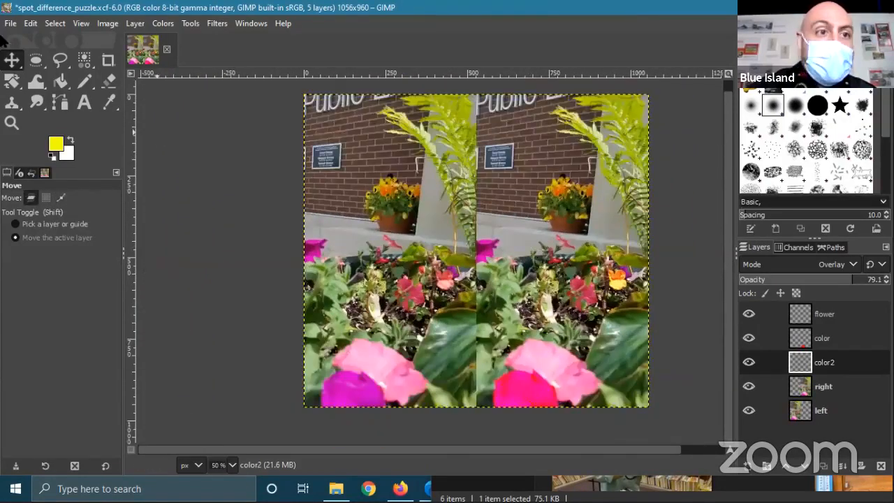
pyautogui.click(11, 23)
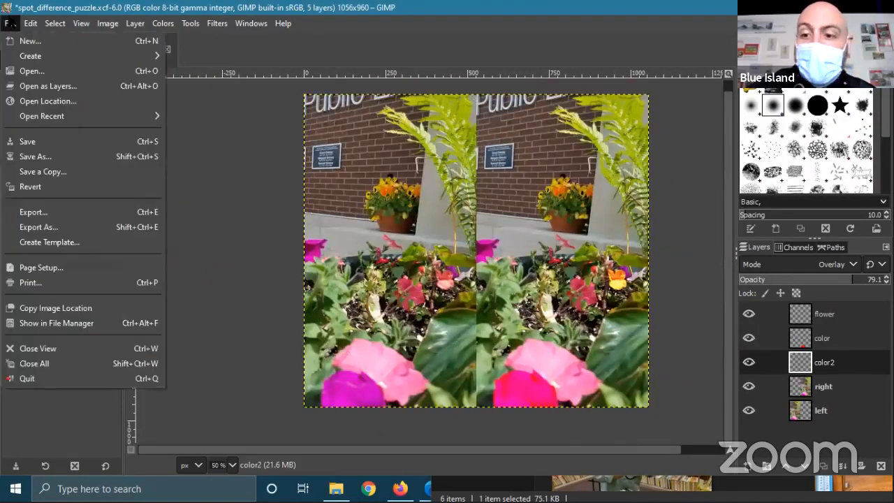
pyautogui.click(61, 142)
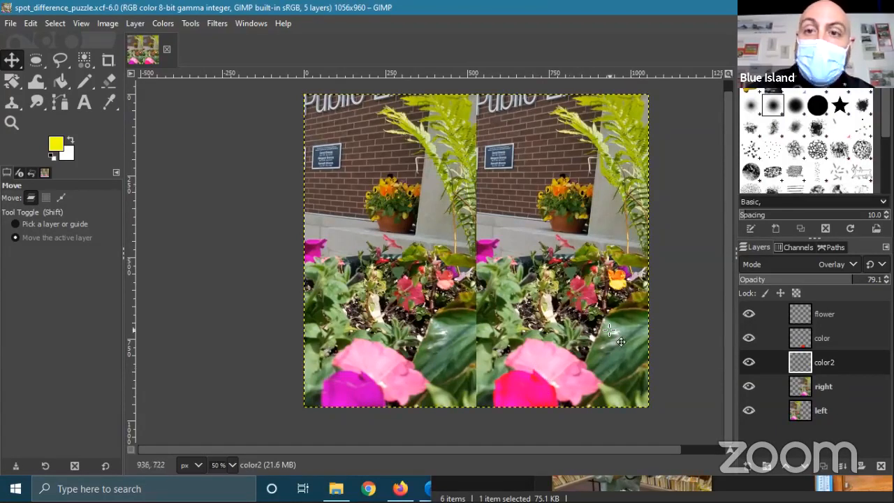
# - Export the puzzle to the Desktop as puzzle_done.jpg at JPEG quality 90
pyautogui.click(10, 23)
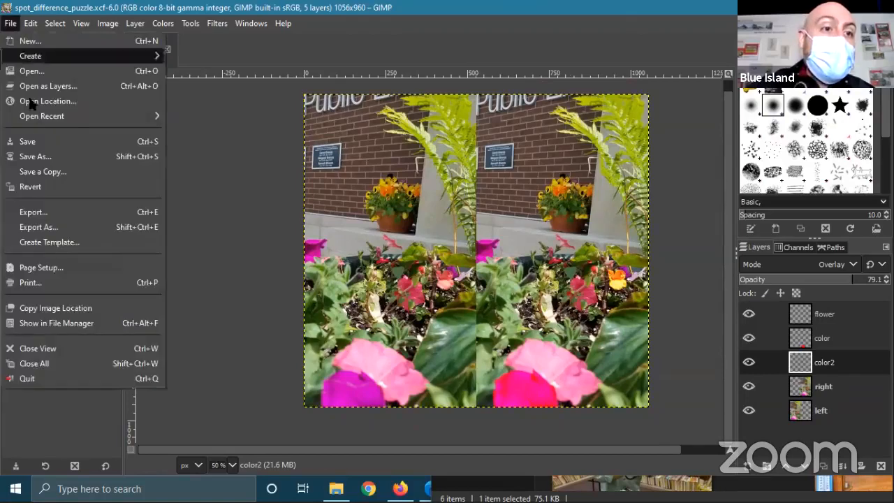
pyautogui.click(39, 212)
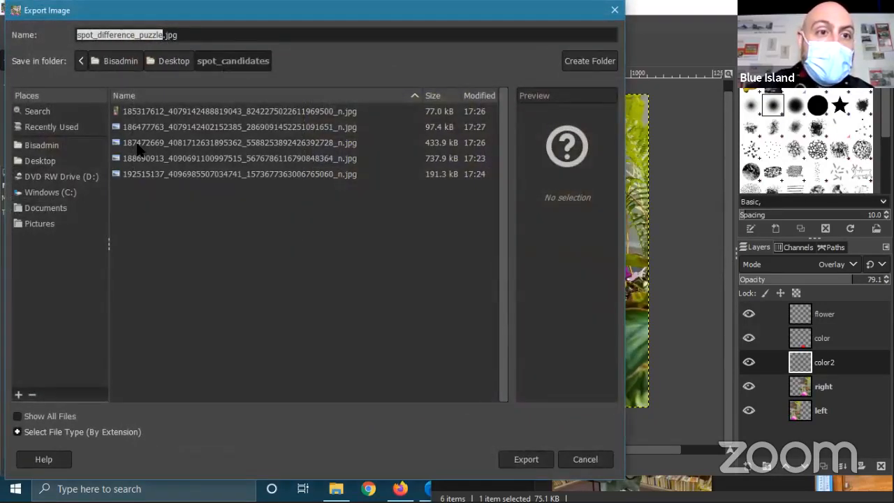
pyautogui.click(163, 66)
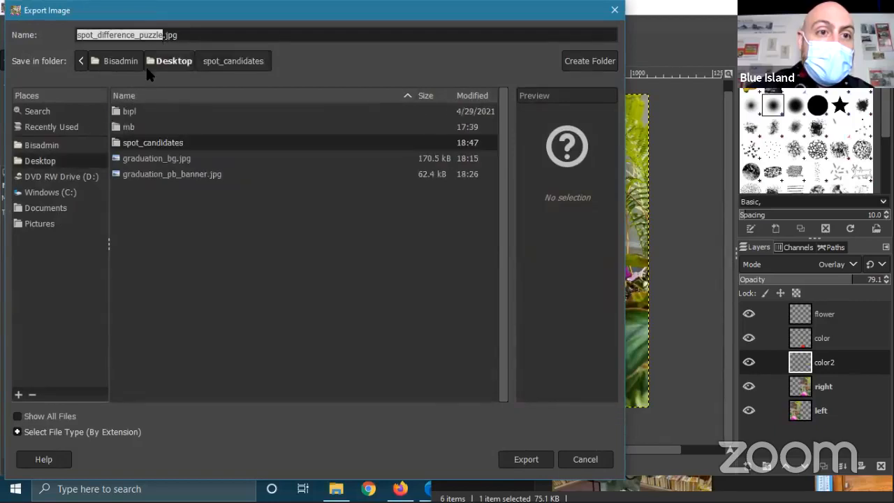
pyautogui.click(164, 33)
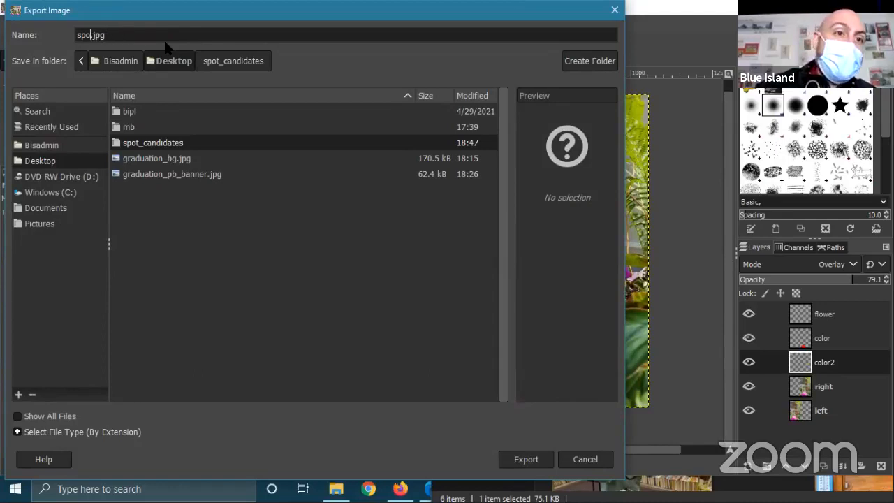
pyautogui.write('puzzle_done')
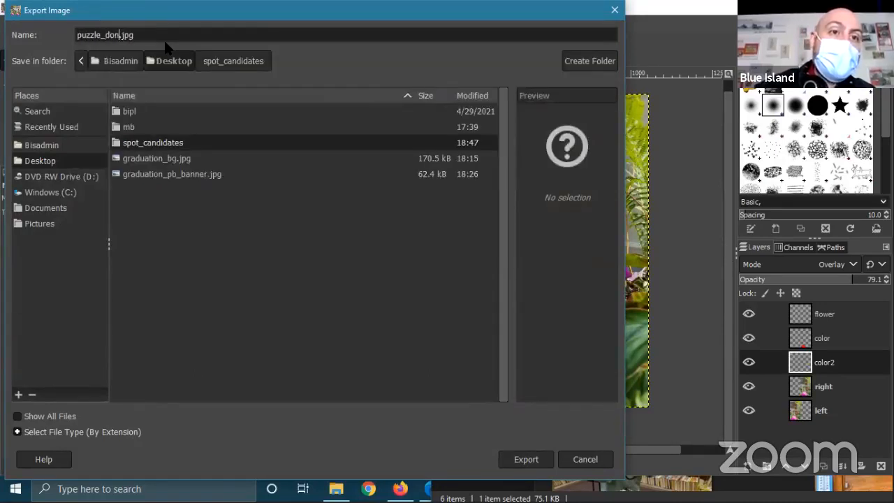
pyautogui.click(537, 462)
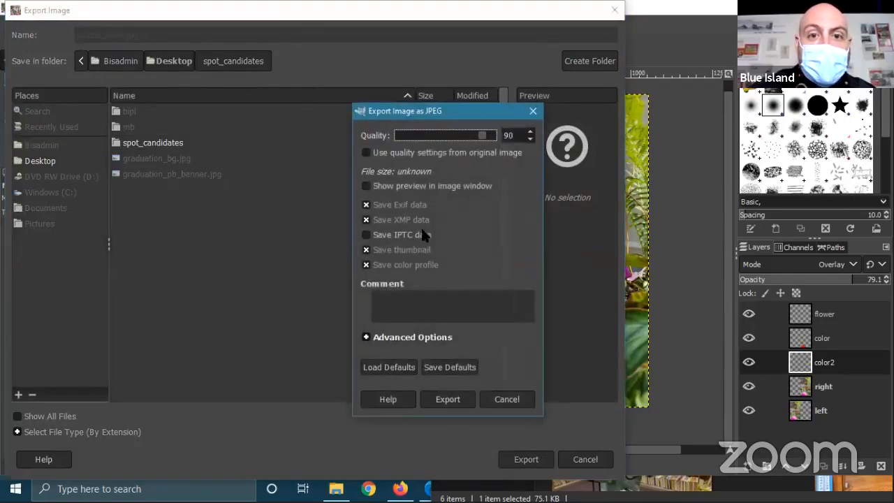
pyautogui.click(451, 401)
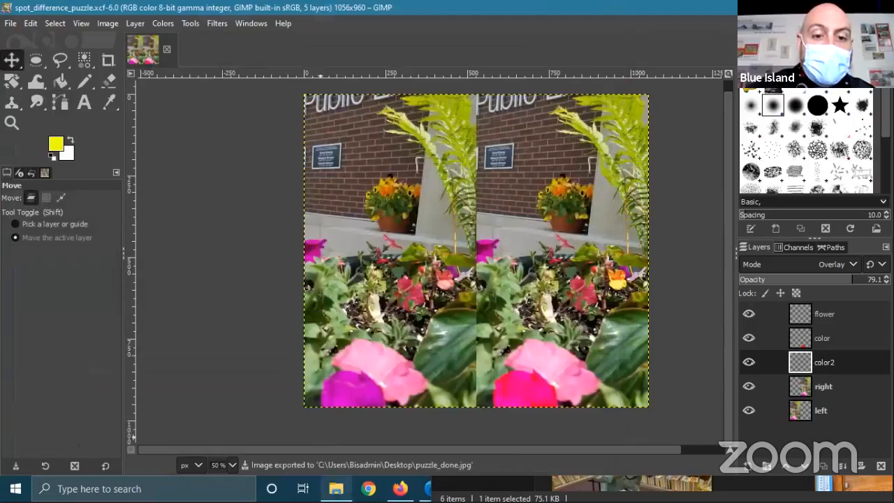
# - Go to the Desktop folder in File Explorer and open puzzle_done.jpg in Photos
pyautogui.click(336, 488)
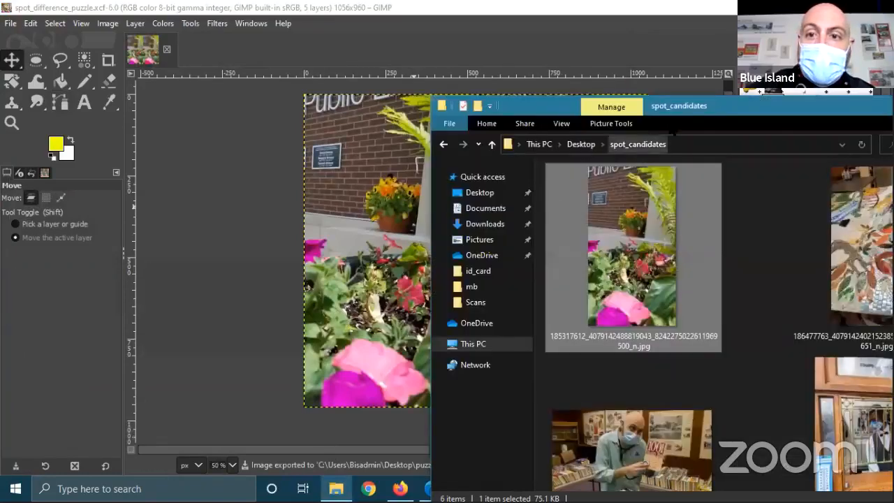
pyautogui.click(571, 146)
pyautogui.moveTo(608, 100); pyautogui.dragTo(384, 42)
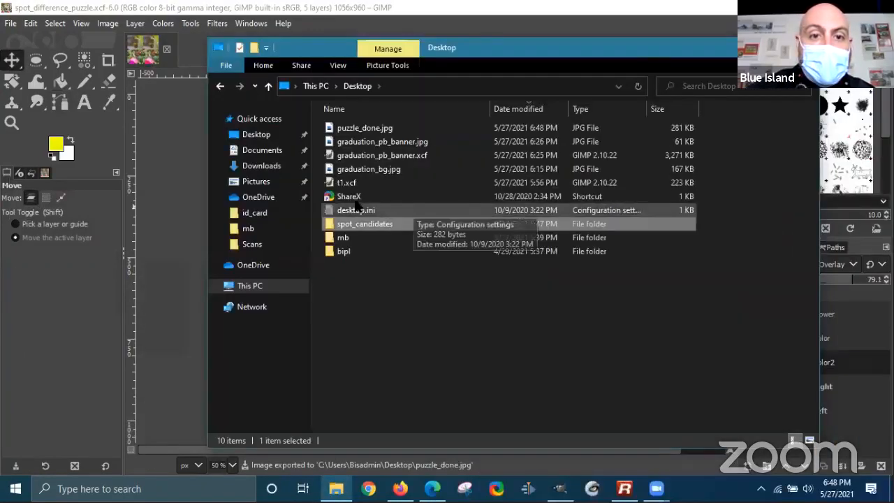
pyautogui.click(370, 129)
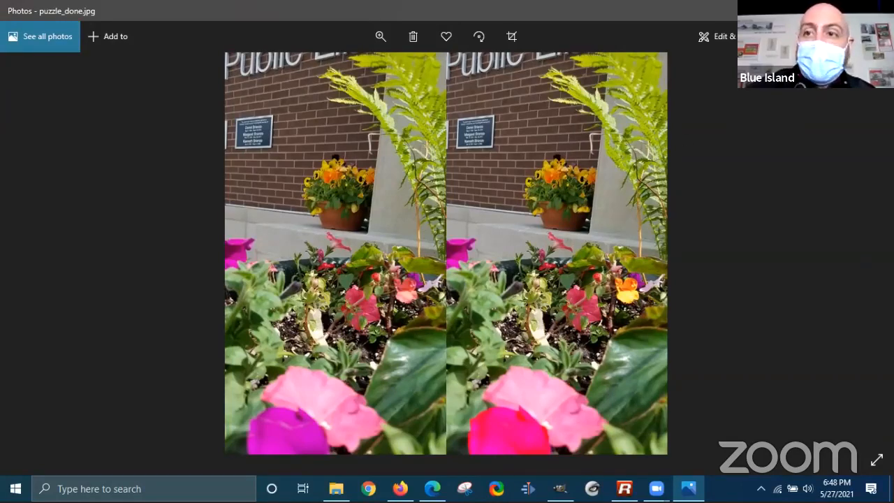
# - Close the photo viewer and switch to the library's GIMP event page in Firefox
pyautogui.click(878, 10)
pyautogui.click(642, 336)
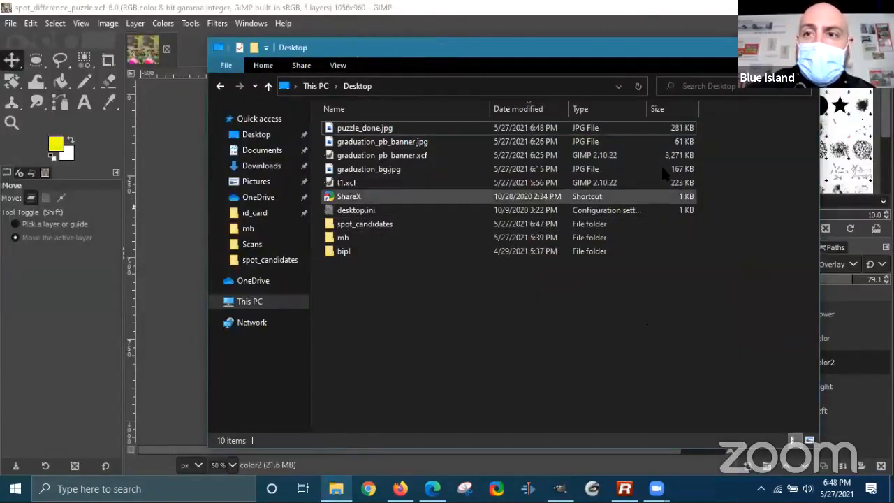
pyautogui.click(400, 488)
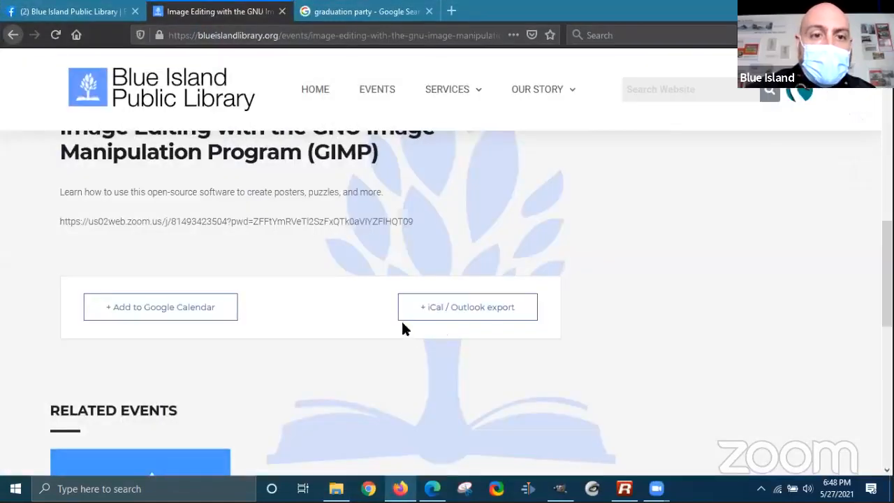
# - Highlight and deselect part of the event description, then minimize Firefox
pyautogui.moveTo(259, 196); pyautogui.dragTo(381, 194)
pyautogui.click(343, 213)
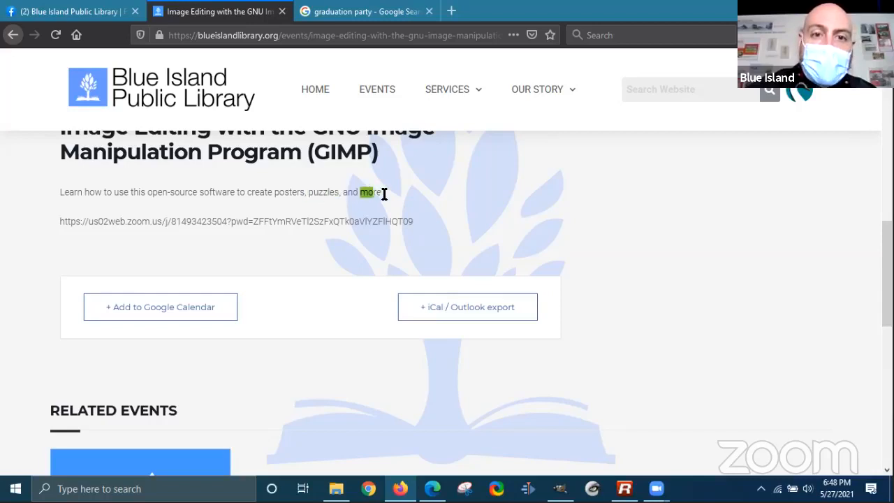
pyautogui.click(446, 204)
pyautogui.click(817, 12)
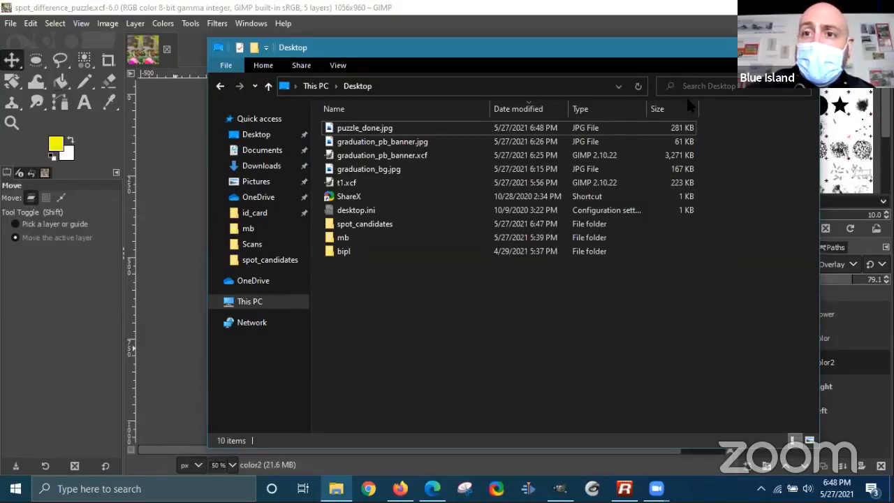
# - Minimize File Explorer and reveal the bare Windows desktop with Win+D
pyautogui.moveTo(687, 47); pyautogui.dragTo(695, 53)
pyautogui.click(748, 54)
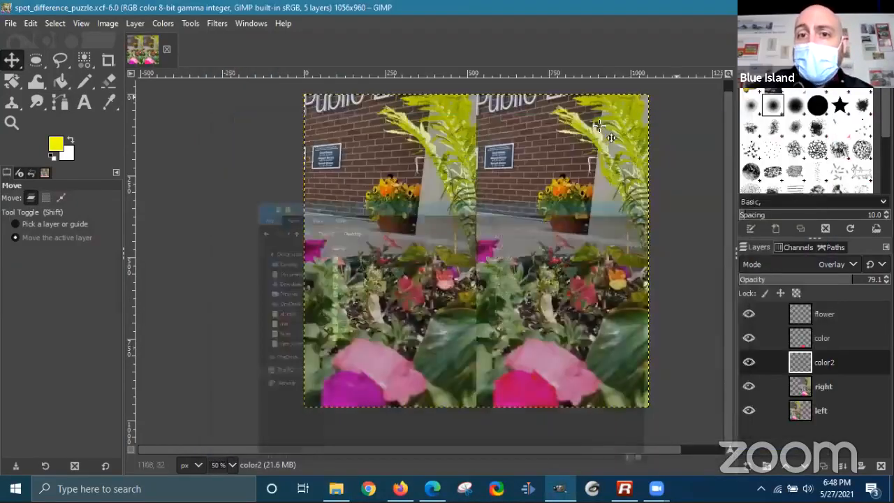
pyautogui.press('super+d')
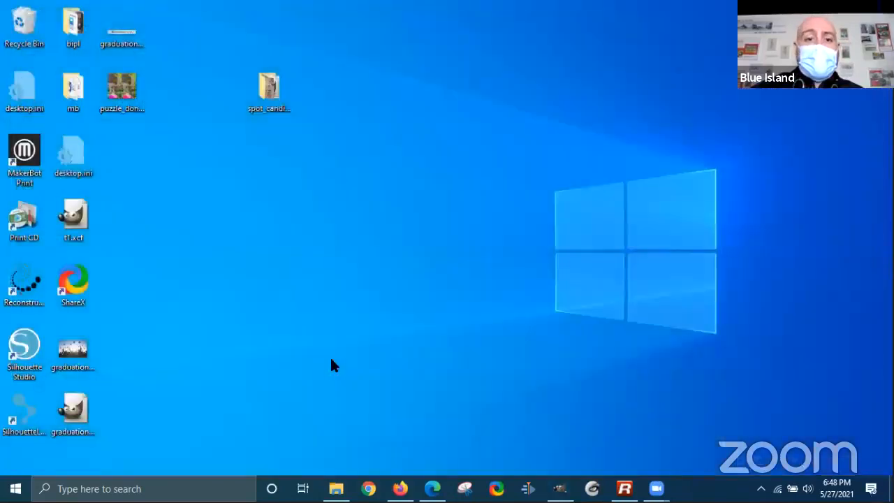